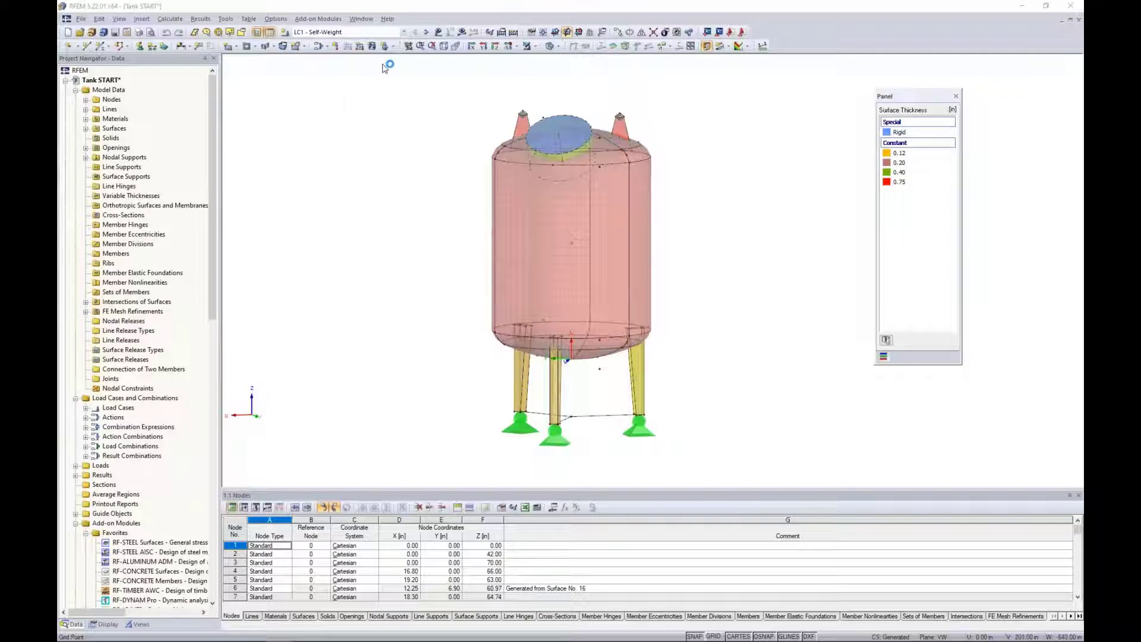
Display the loads of LC1 - Self-Weight, LC2 - Fill and LC3 - Wind on the tank and examine the wind loading.
click(403, 33)
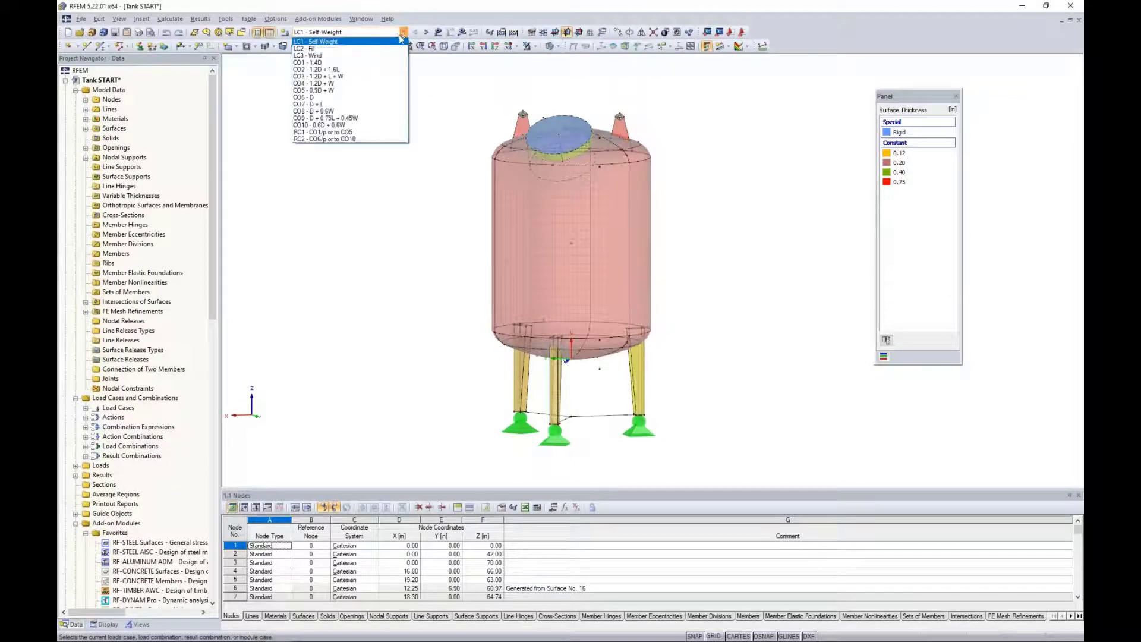
click(397, 42)
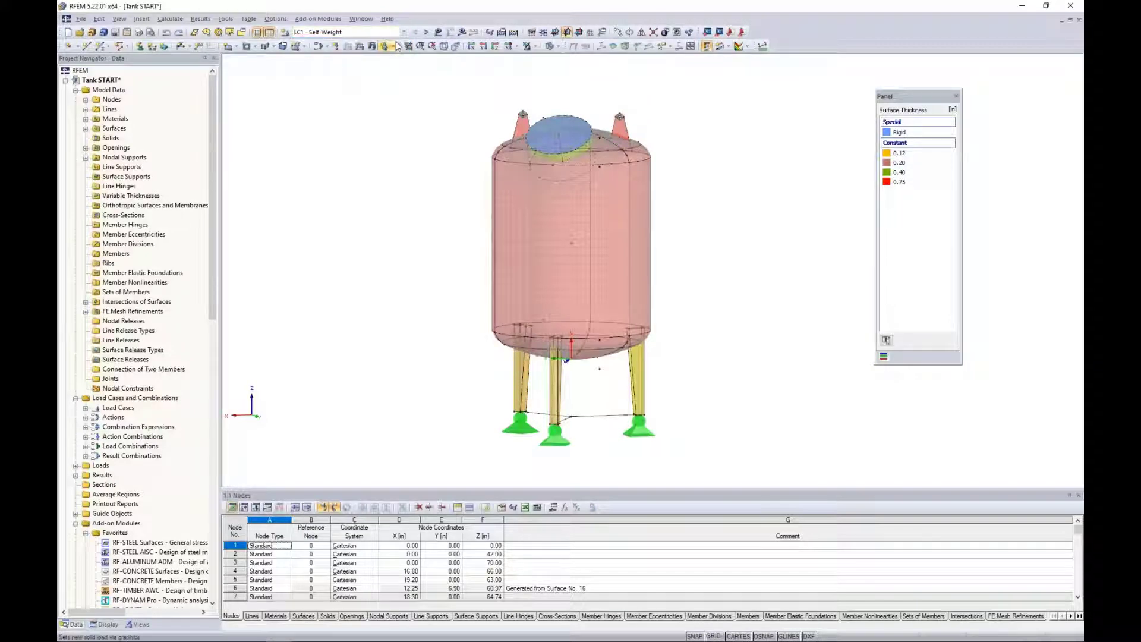
click(439, 33)
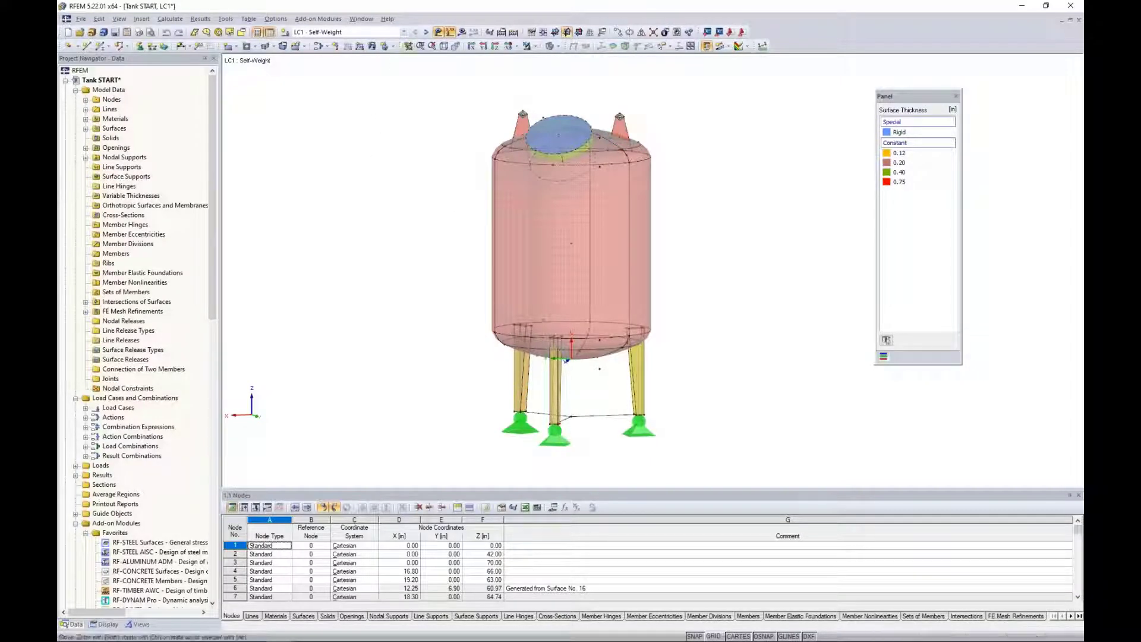
click(426, 32)
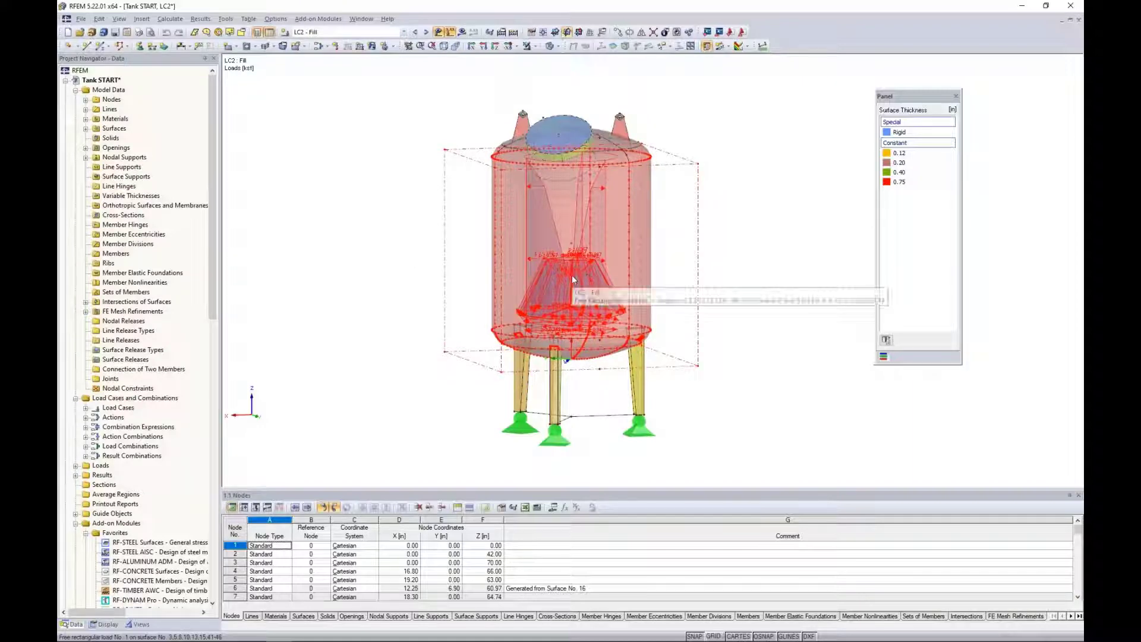
click(426, 32)
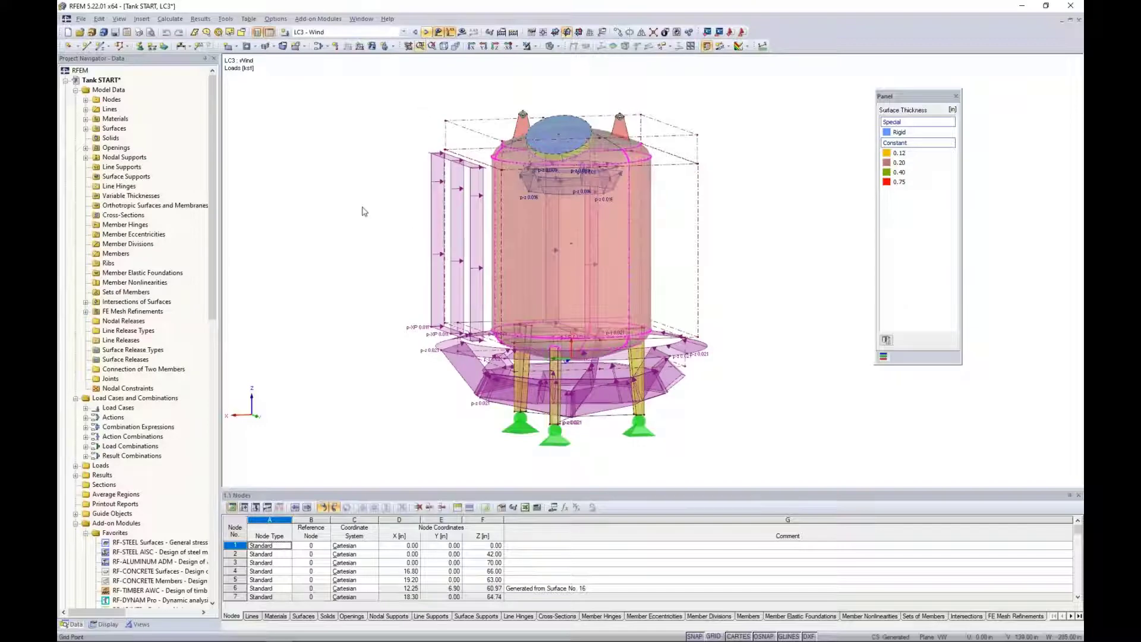
ctrl+middle_drag(363, 207, 376, 224)
scroll(376, 224, down, 1)
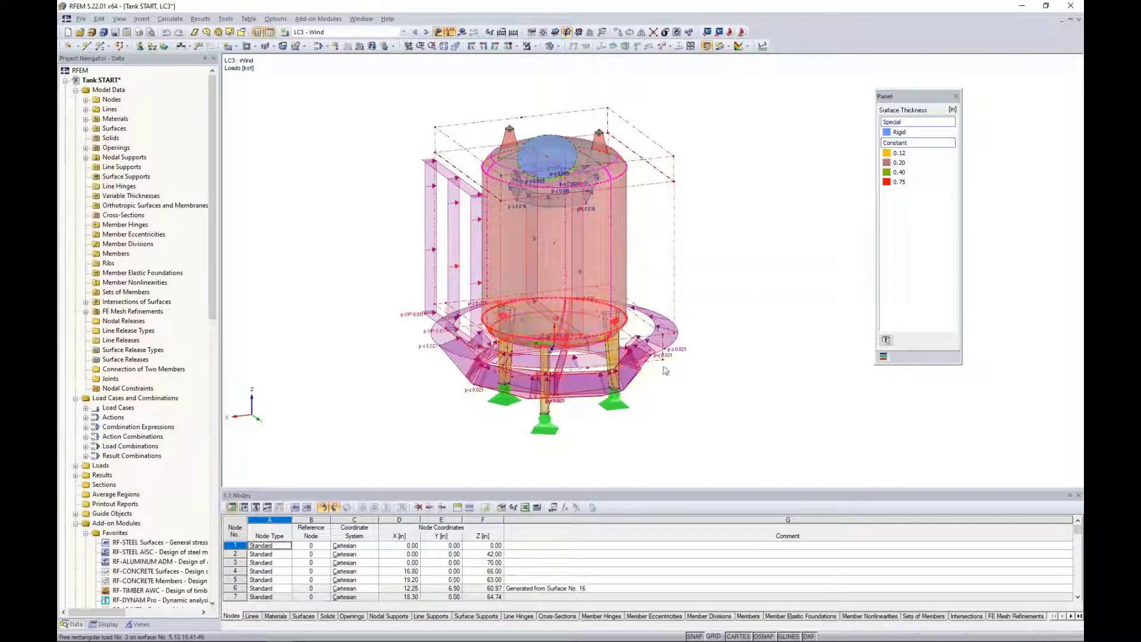
ctrl+middle_drag(676, 384, 725, 319)
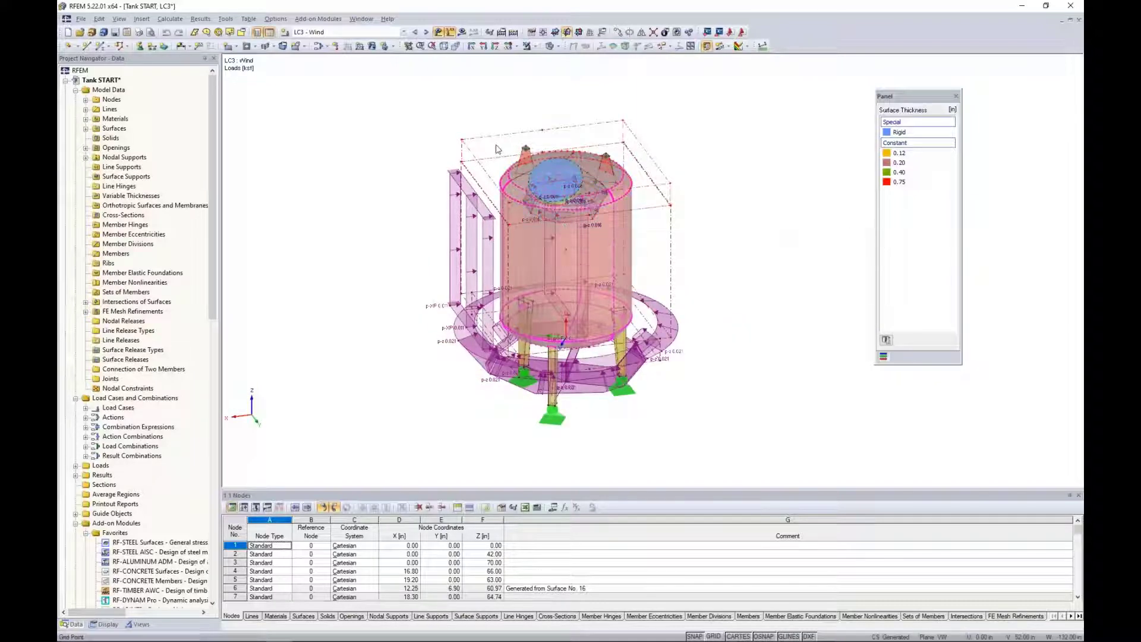
Review the combined loads on the tank for load combinations CO1, CO2 and CO3.
click(402, 33)
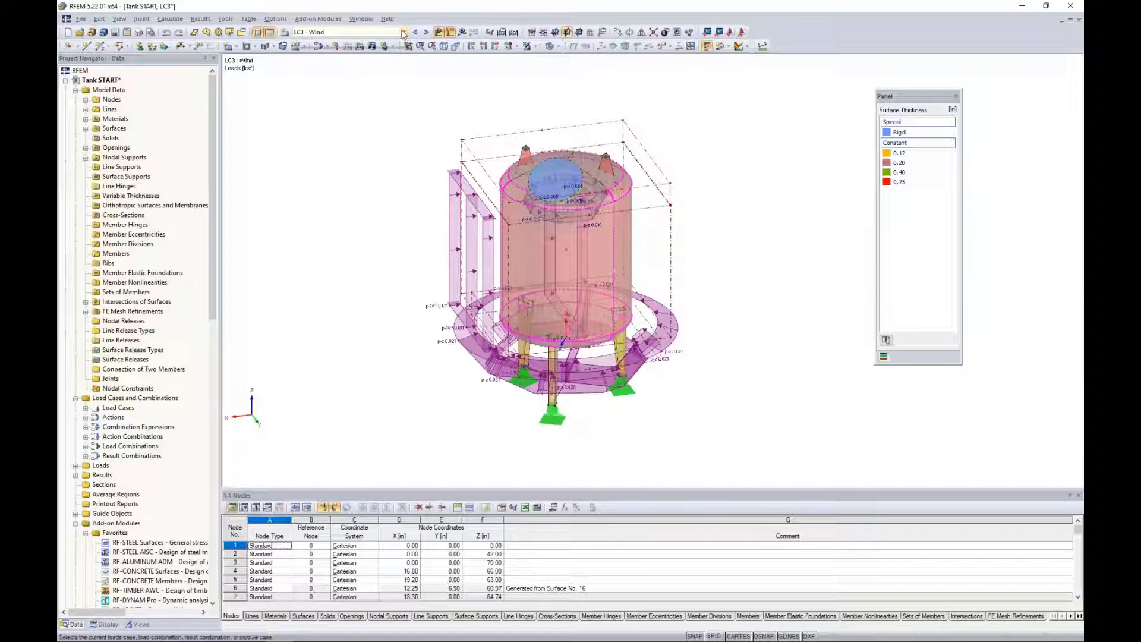
click(379, 70)
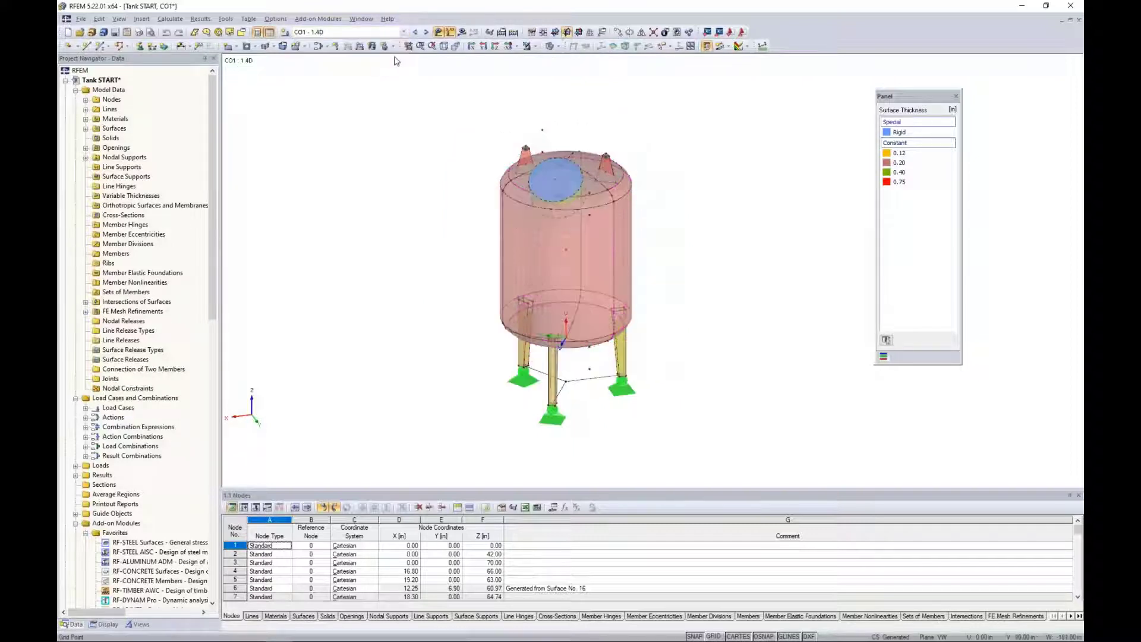
click(426, 32)
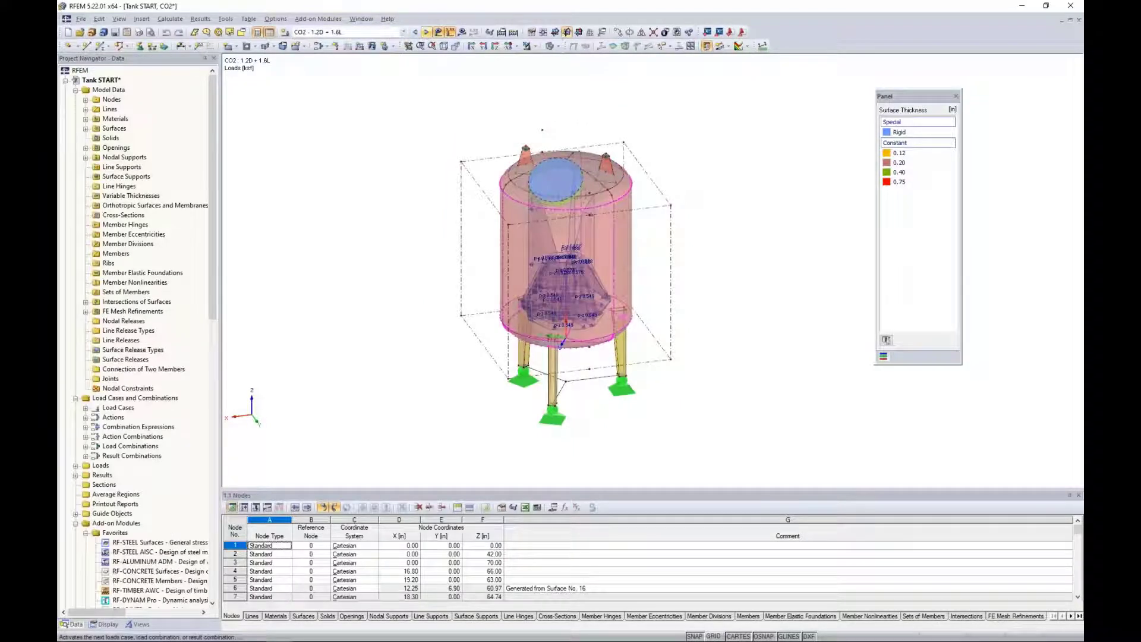
click(426, 32)
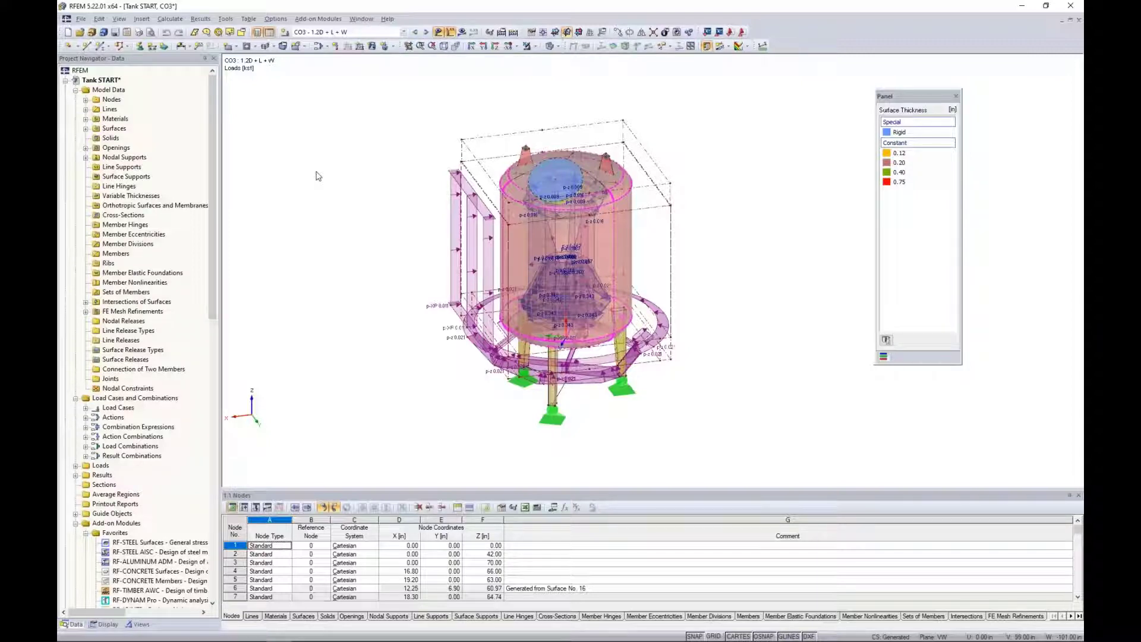
Activate LC1 - Self-Weight and display its global deformation u results, collapsing the Surfaces result group.
click(172, 19)
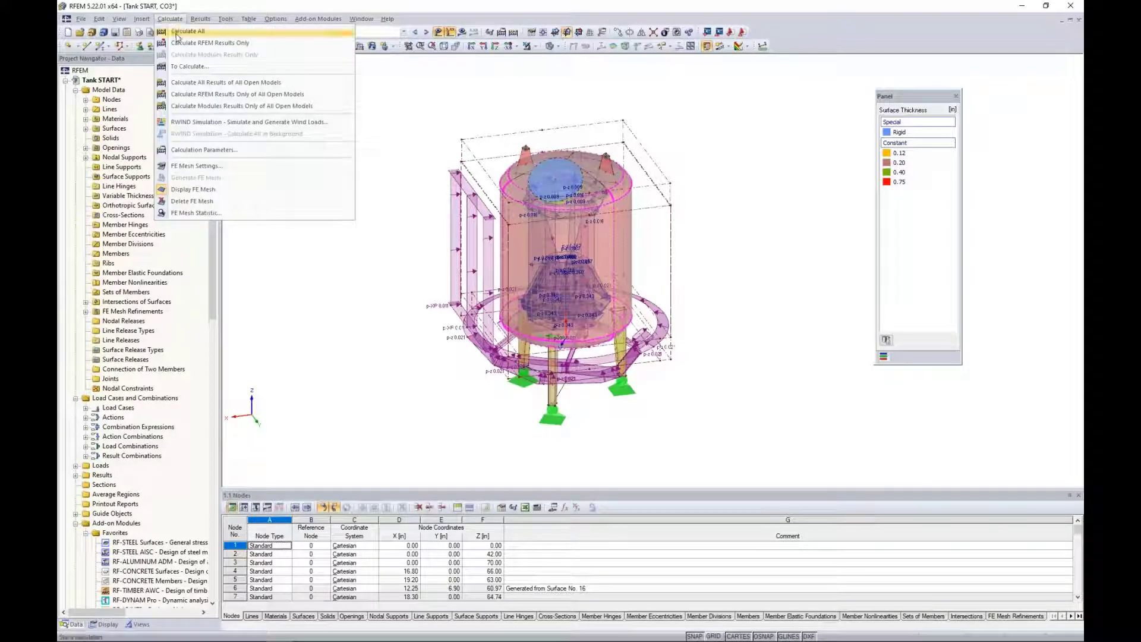
click(426, 77)
click(403, 32)
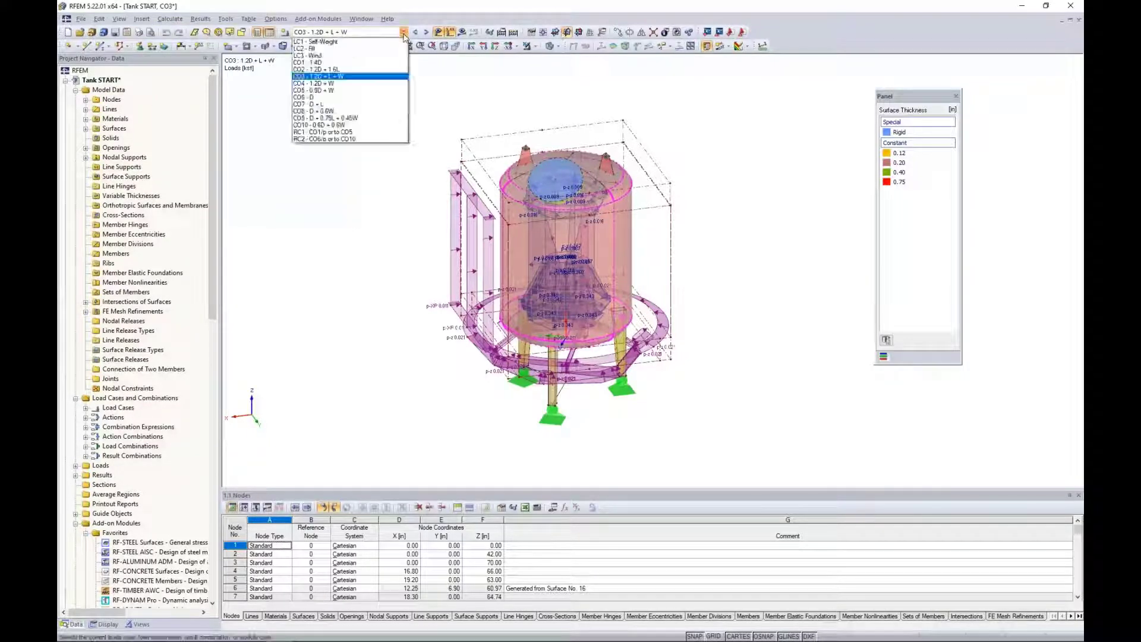
click(315, 42)
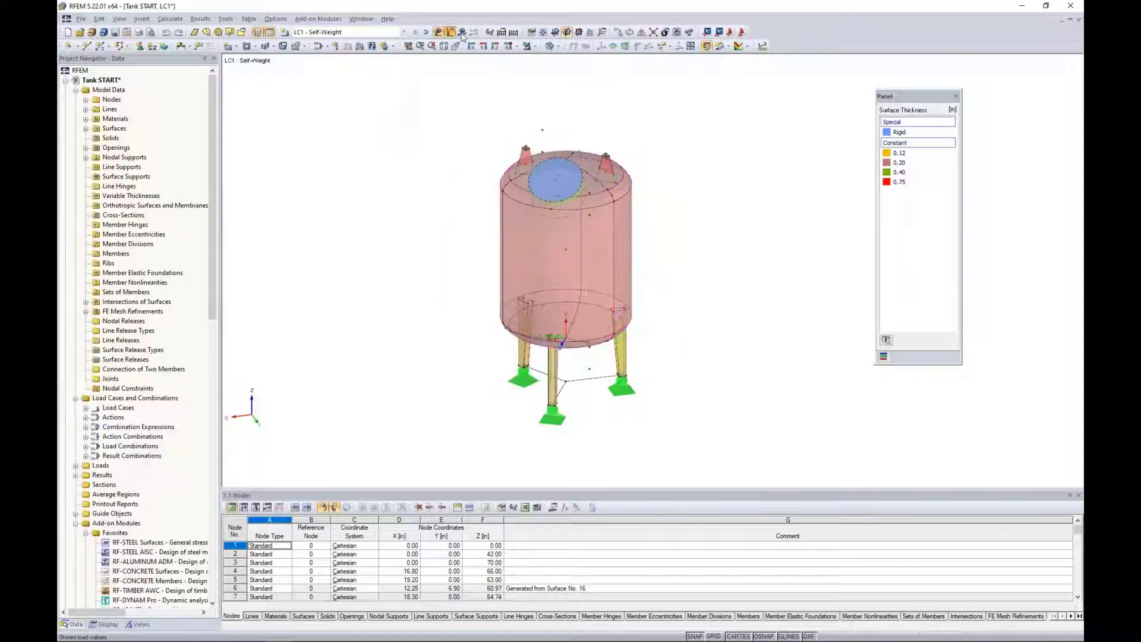
click(461, 32)
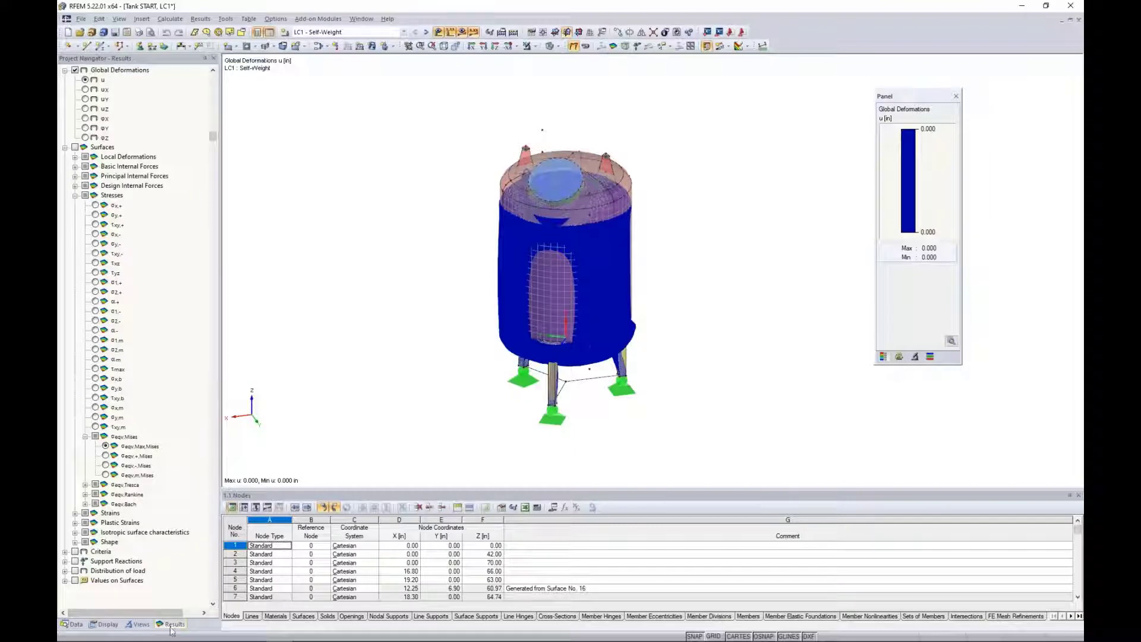
click(65, 146)
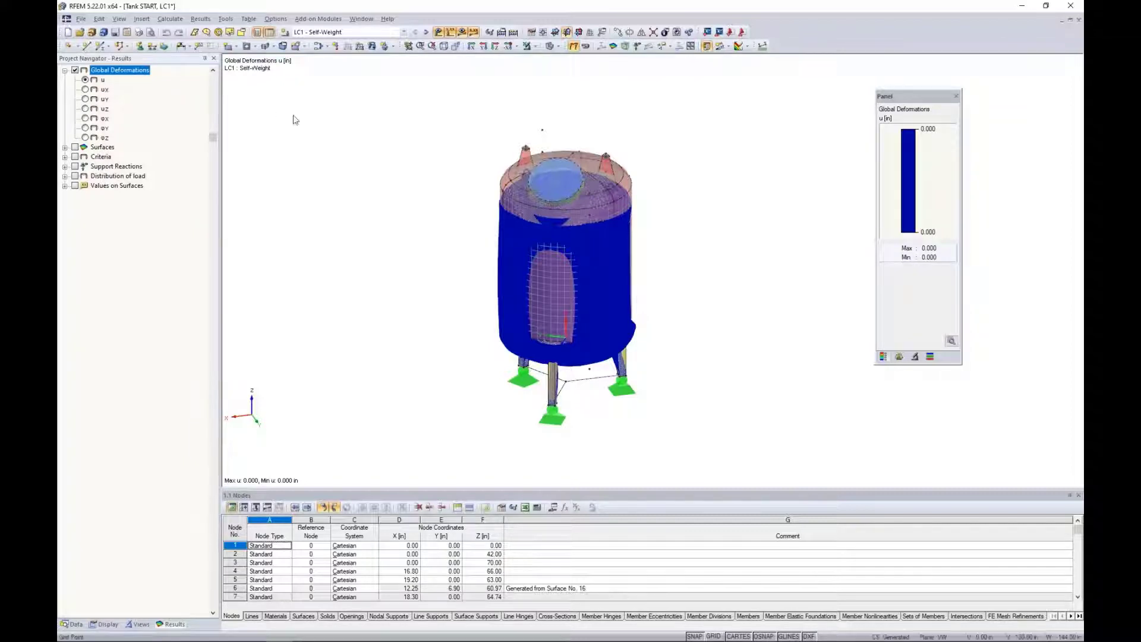
Examine the tank's global deformations for each load case and combination from LC2 through CO3 - 1.2D + L + W.
click(426, 33)
click(425, 32)
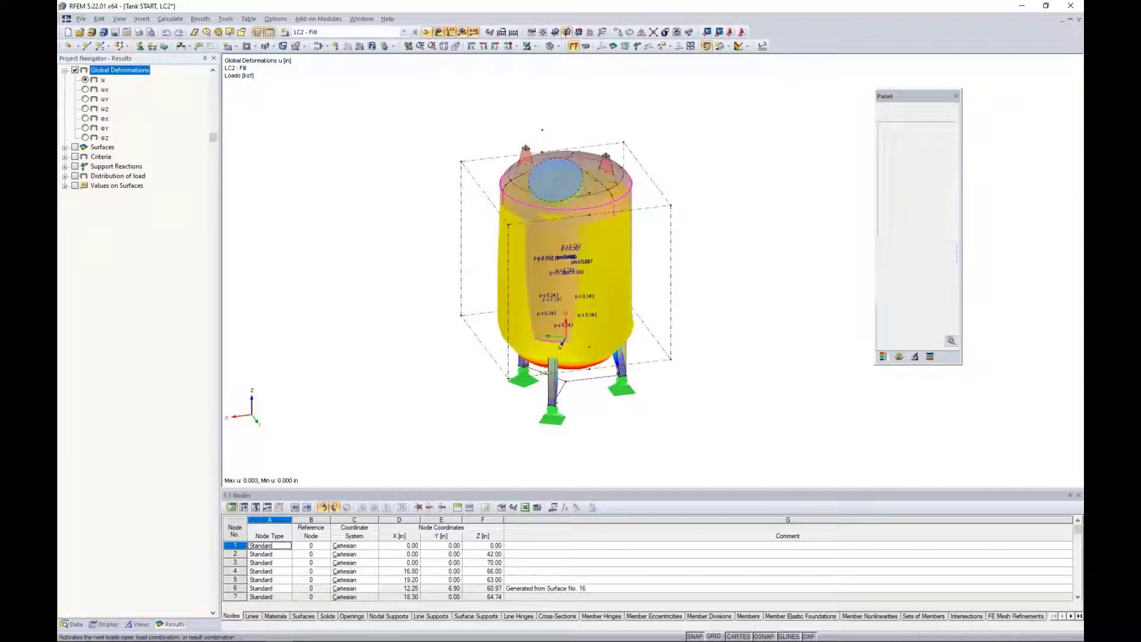
click(426, 32)
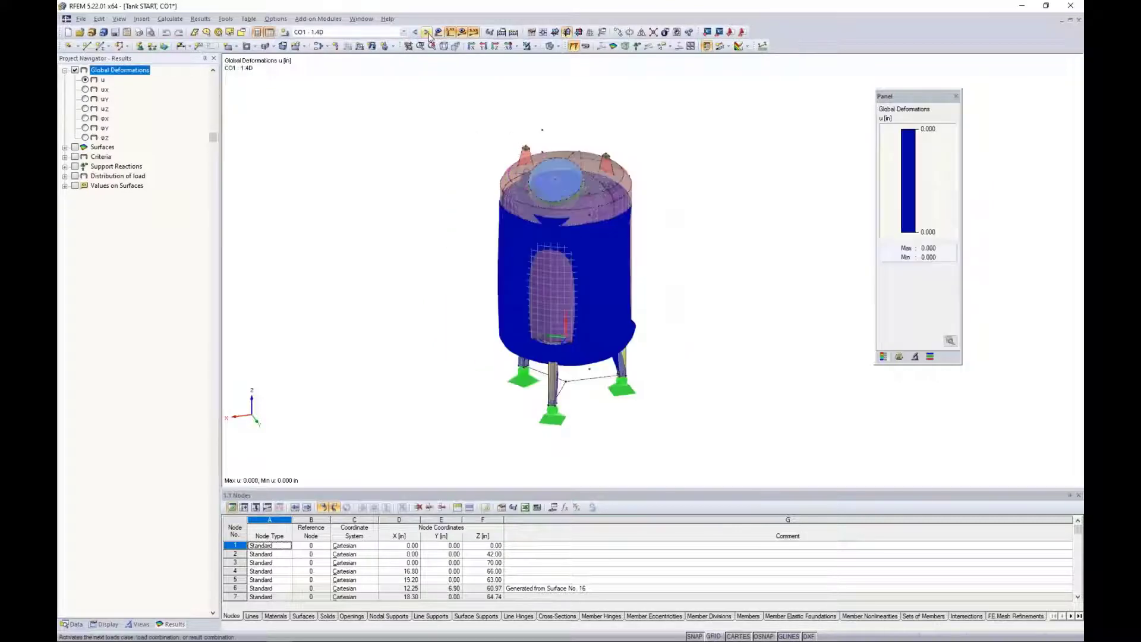
click(428, 33)
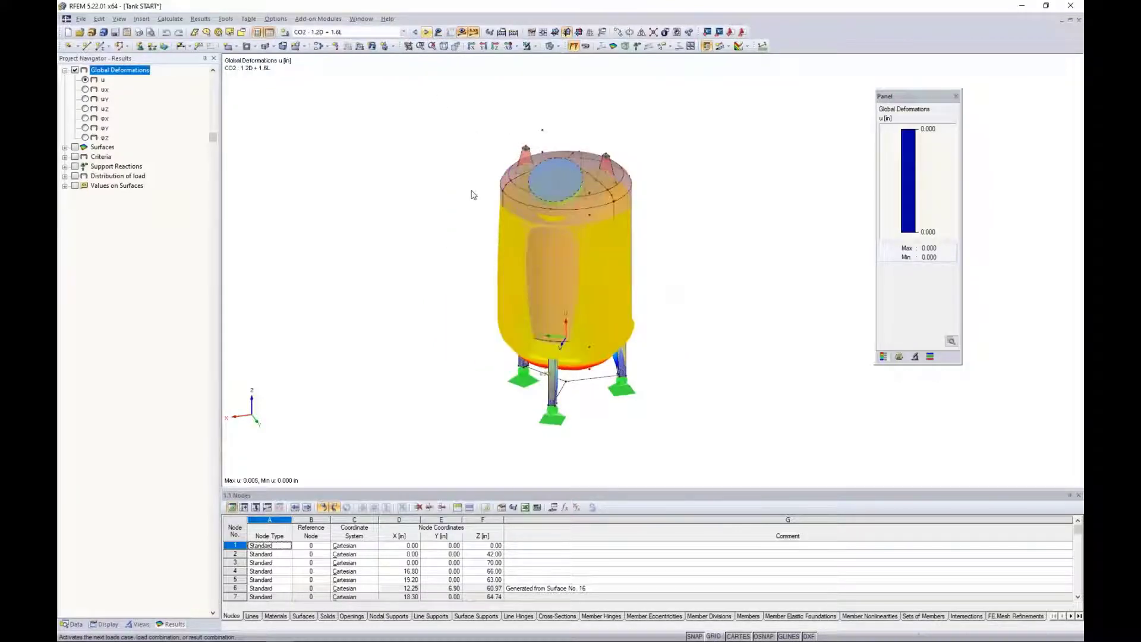
click(426, 32)
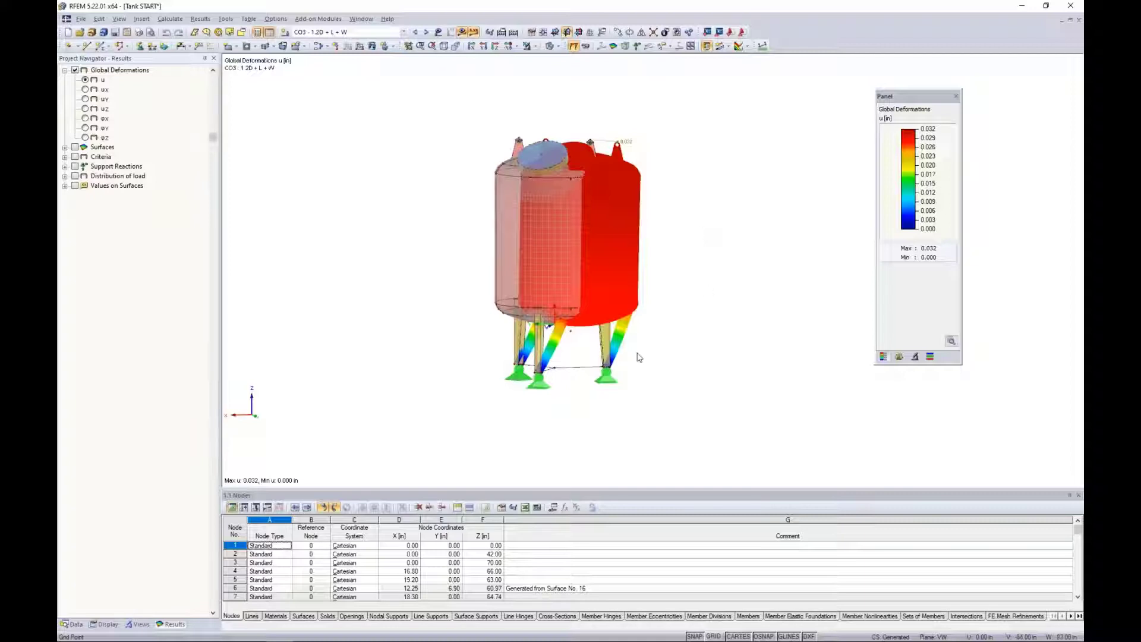
scroll(640, 357, up, 3)
middle_drag(670, 326, 672, 377)
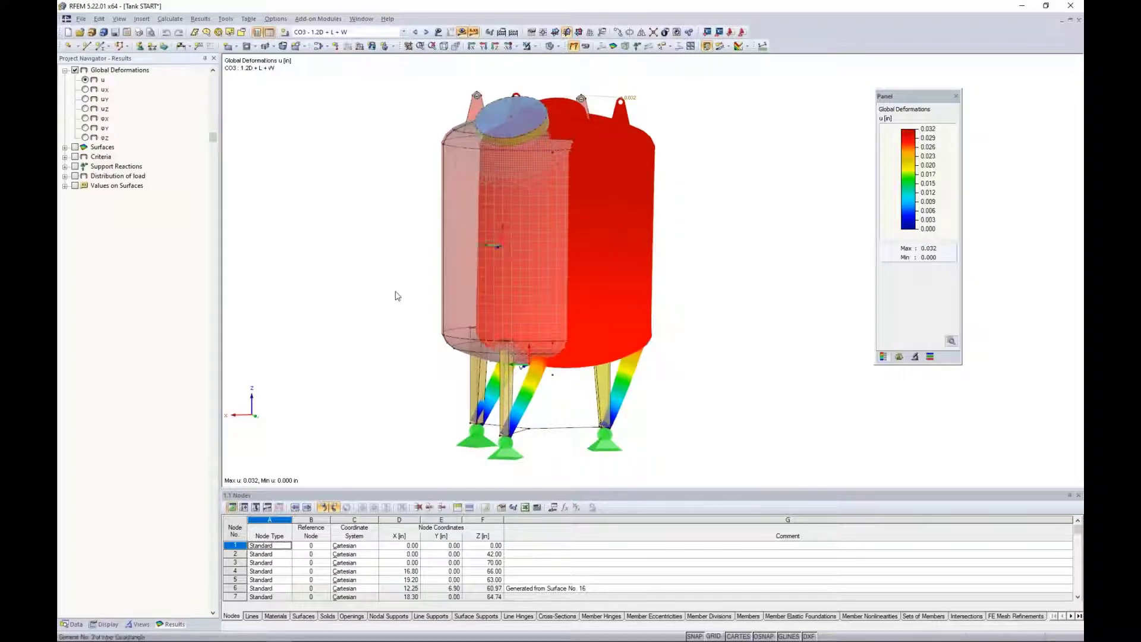
ctrl+middle_drag(397, 291, 420, 309)
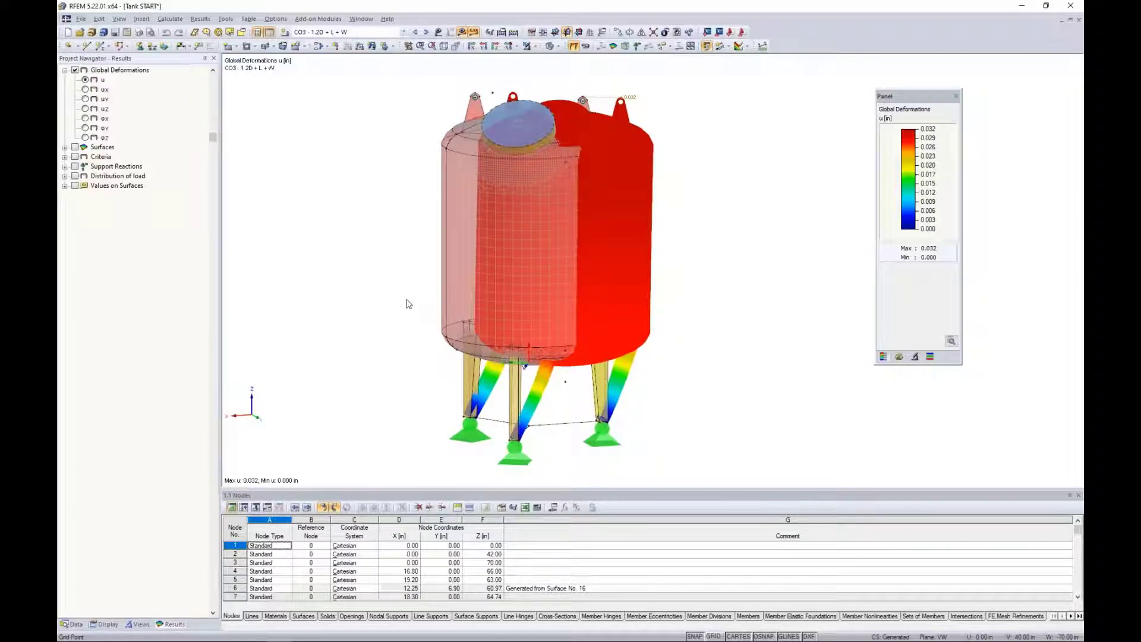
Switch to the LC2 - Fill loads without results and review the free rectangular load's settings, leaving them unedited.
click(356, 35)
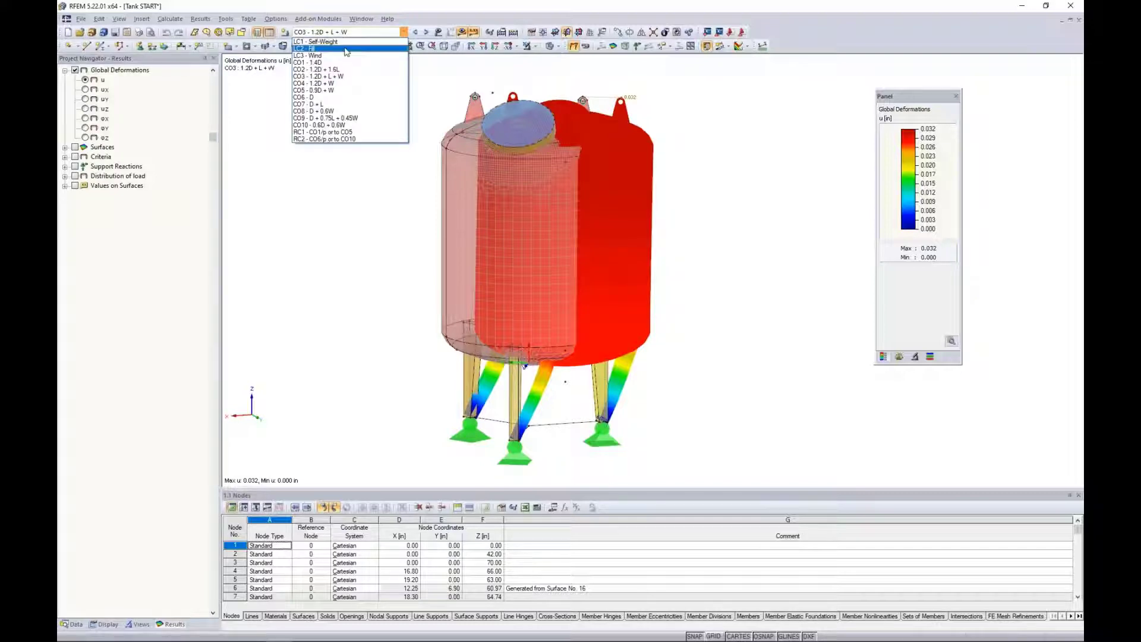
click(347, 48)
click(462, 32)
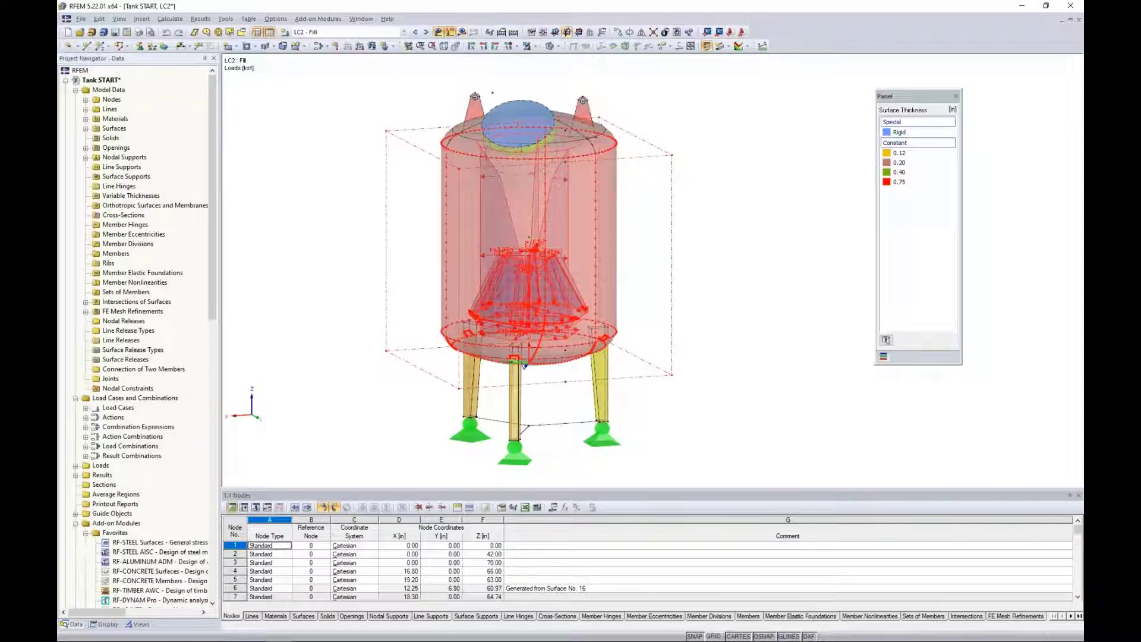
double_click(525, 365)
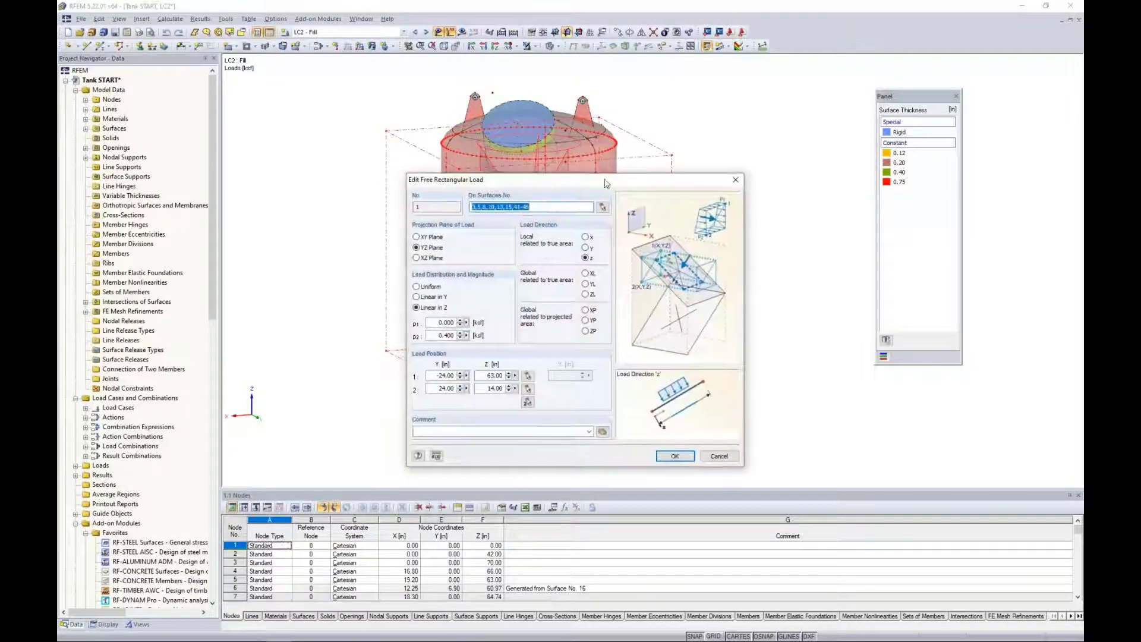
drag(606, 183, 793, 112)
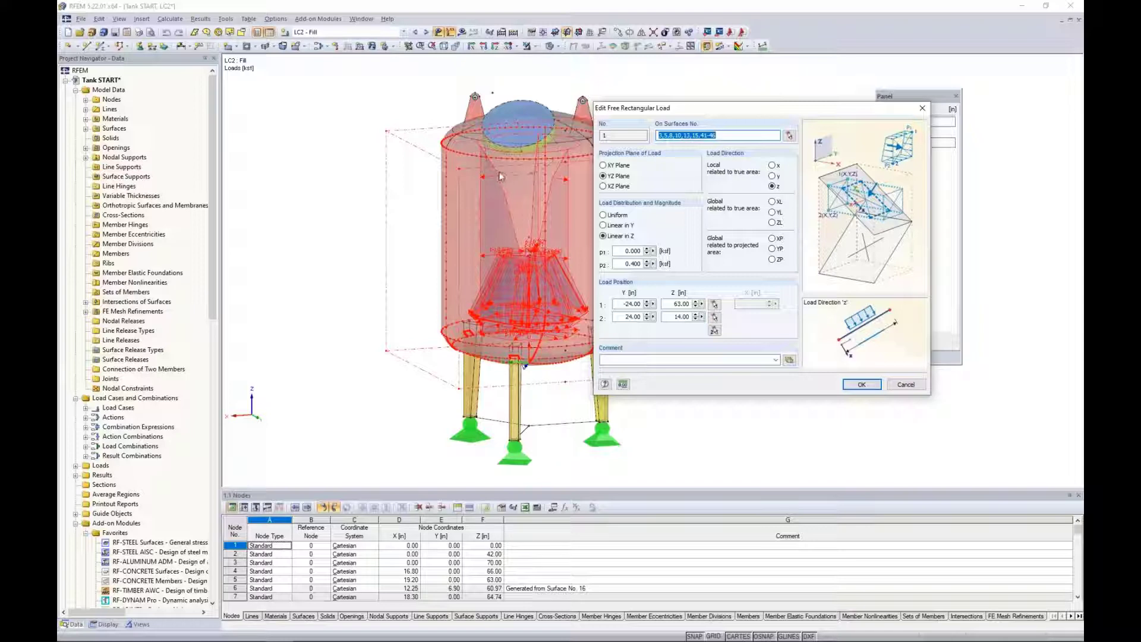
click(908, 384)
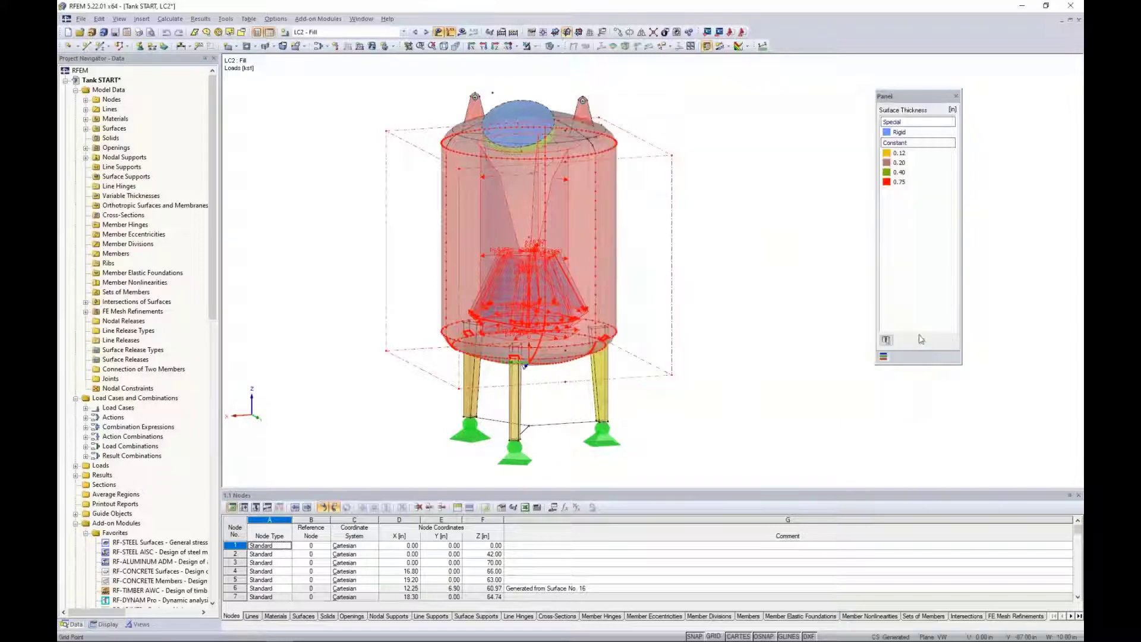
Replace the LC2 global deformations with the local pz distribution of load, hide the load symbols, and examine the tank's walls and underside.
click(461, 33)
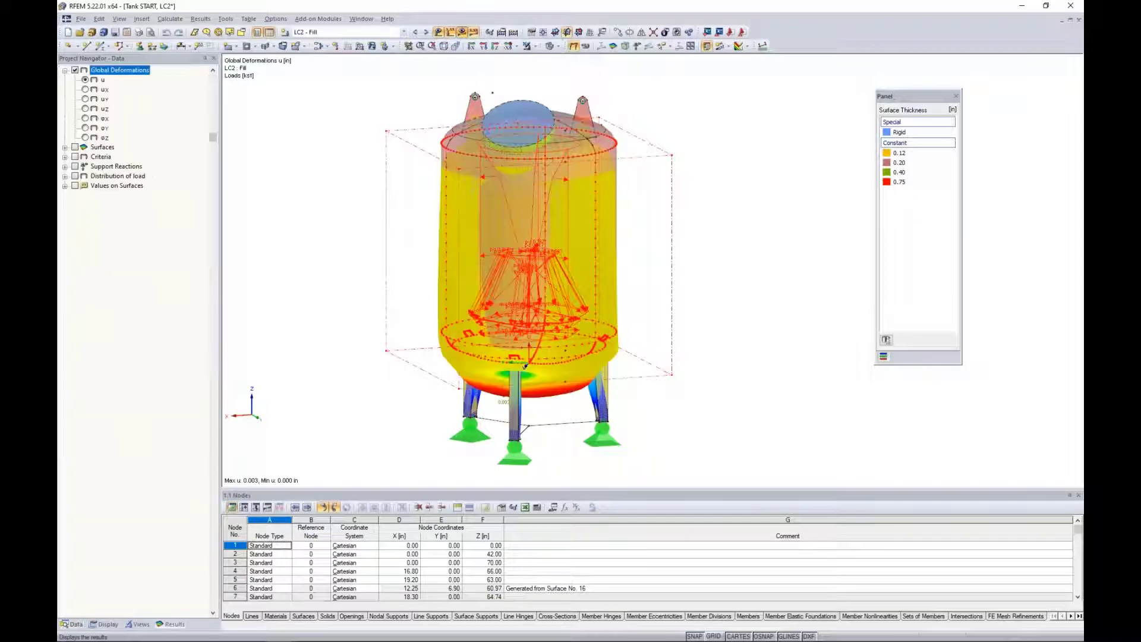
click(65, 71)
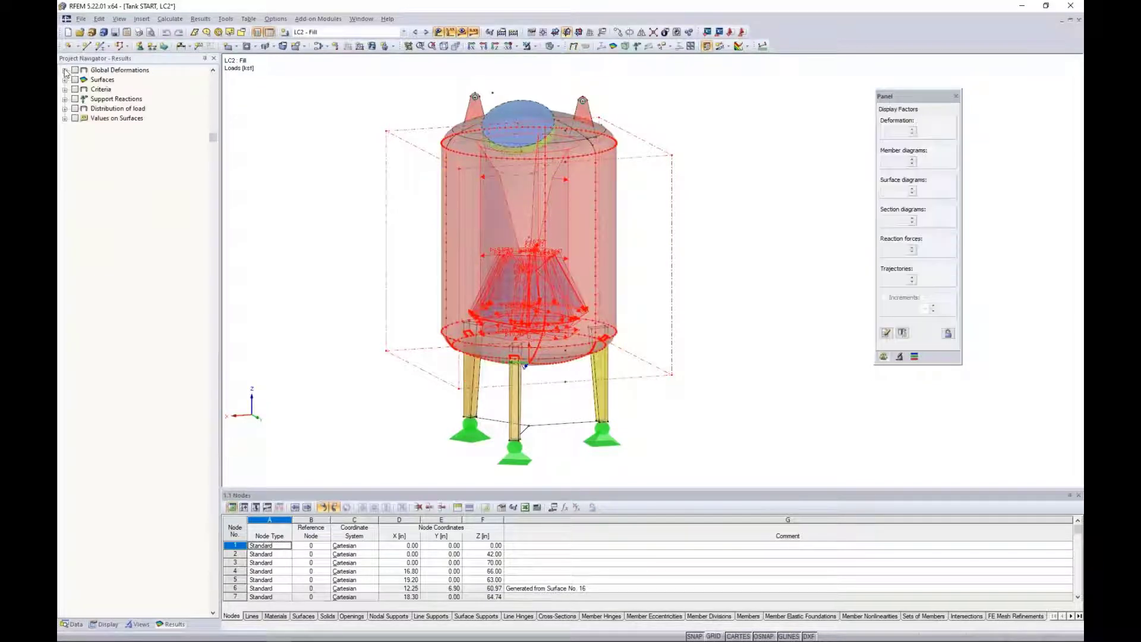
click(65, 109)
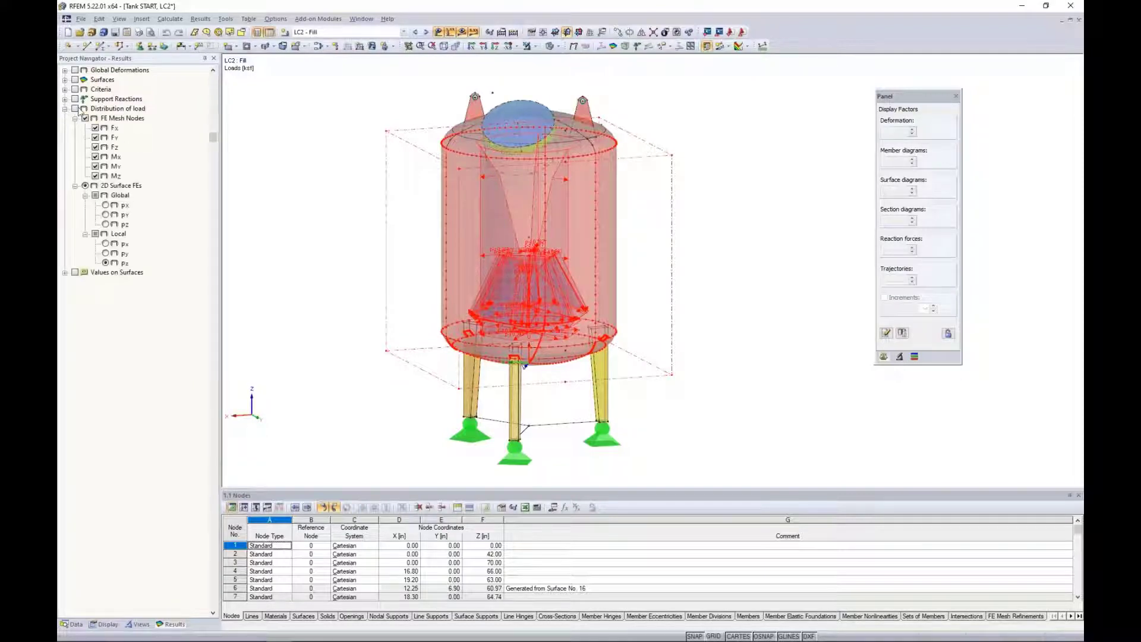
click(74, 108)
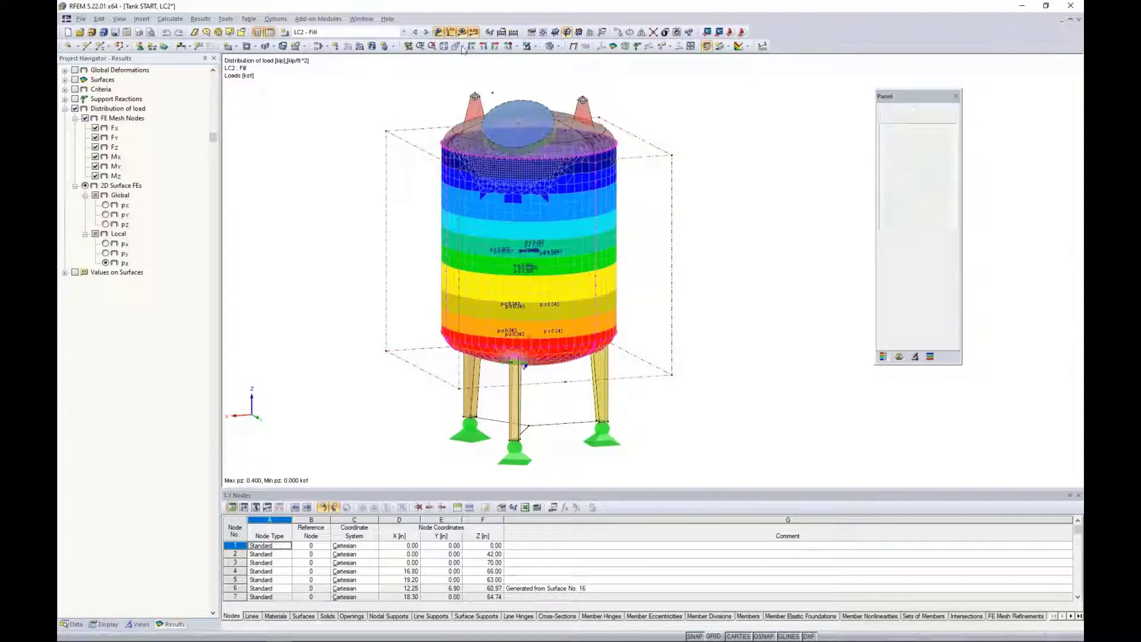
click(450, 32)
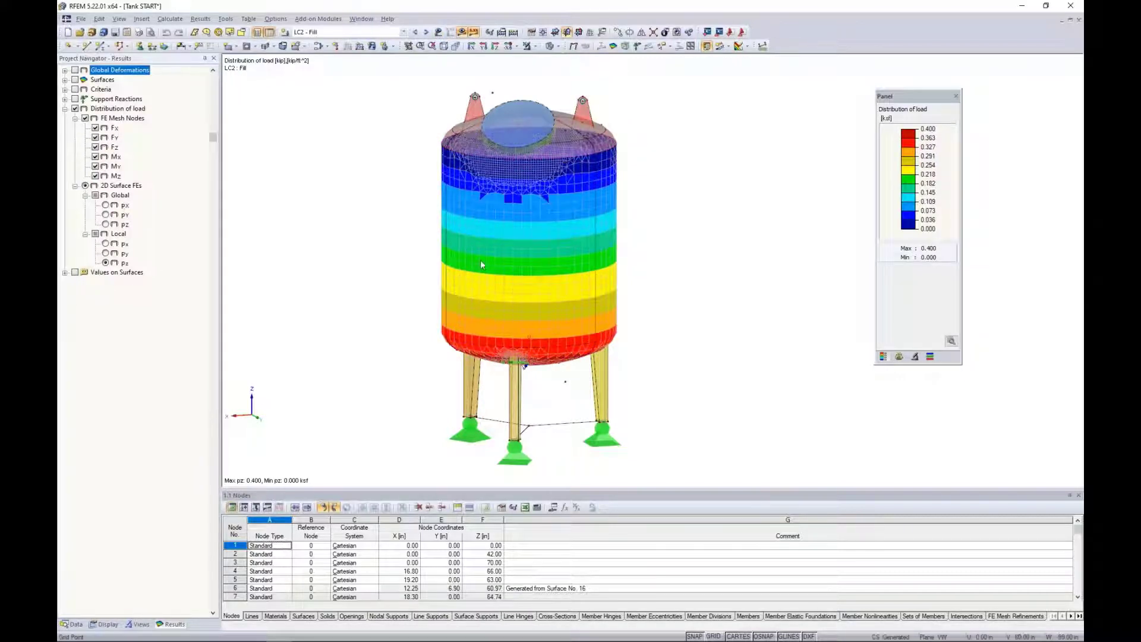
middle_drag(658, 289, 698, 208)
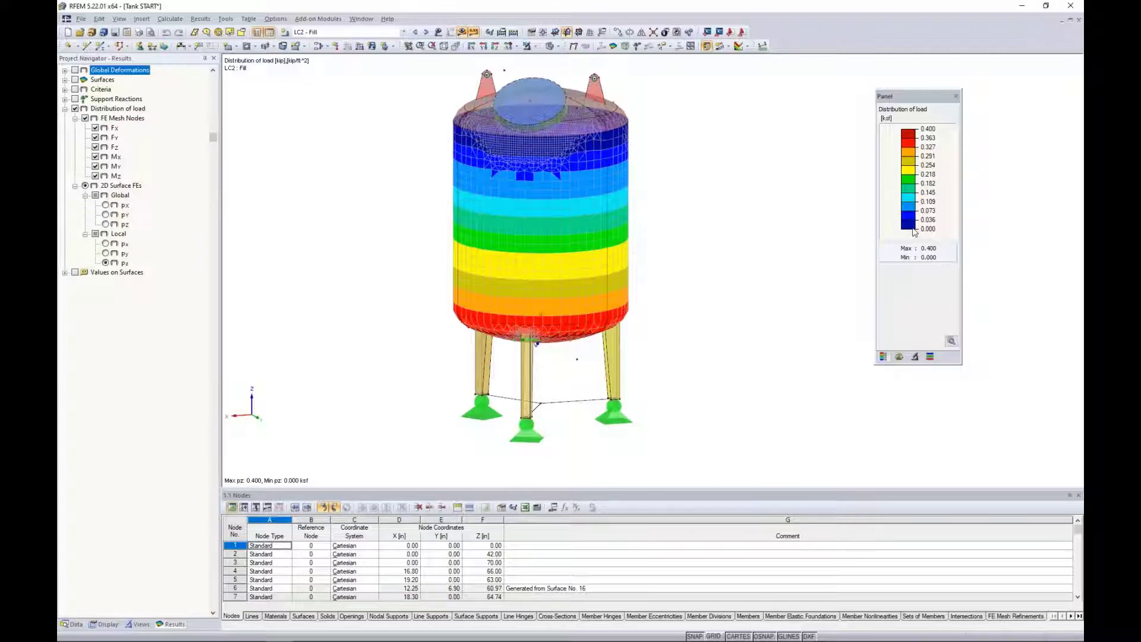
ctrl+middle_drag(654, 344, 631, 116)
scroll(538, 290, up, 5)
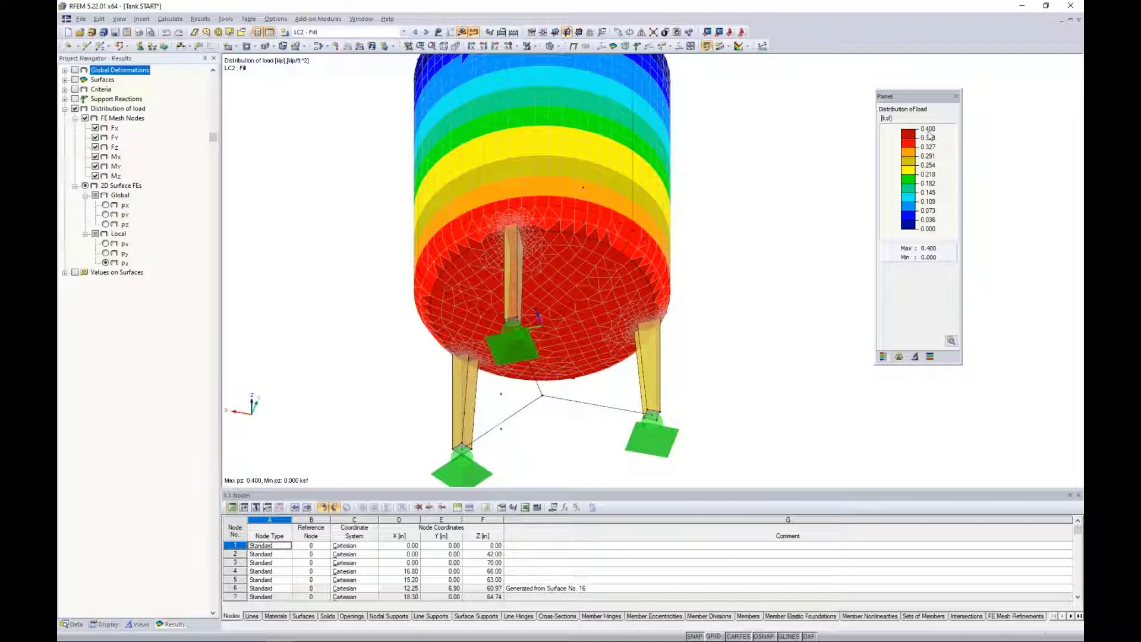
scroll(719, 173, down, 2)
ctrl+middle_drag(719, 173, 728, 280)
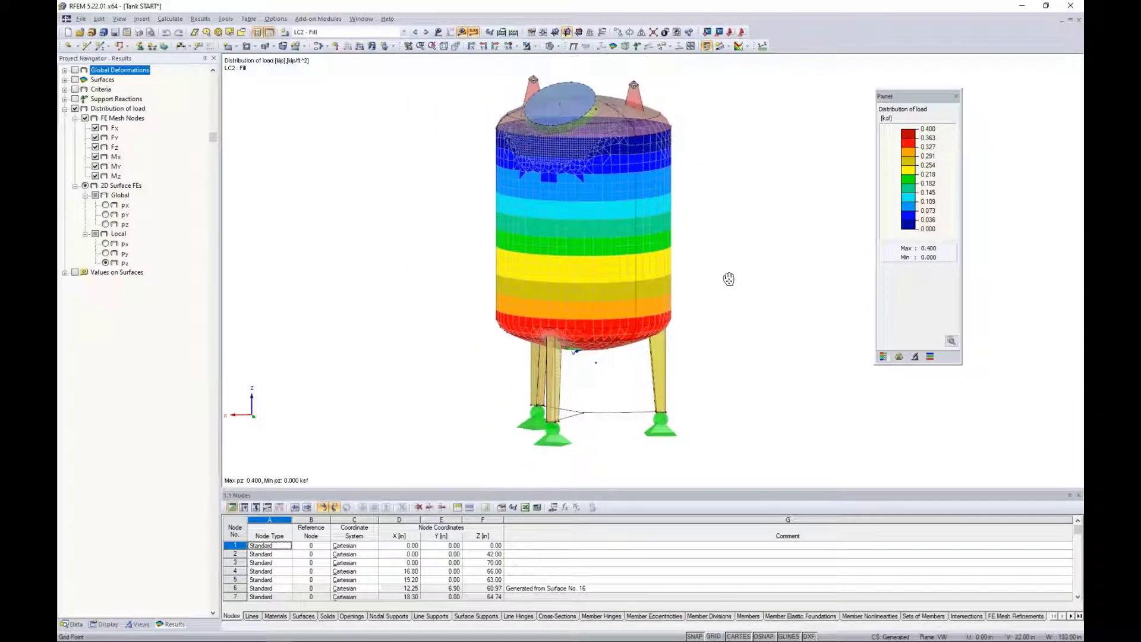
Switch the pz load distribution to LC3 - Wind and compare it with the load symbols, leaving the symbols hidden.
click(426, 33)
scroll(397, 174, down, 3)
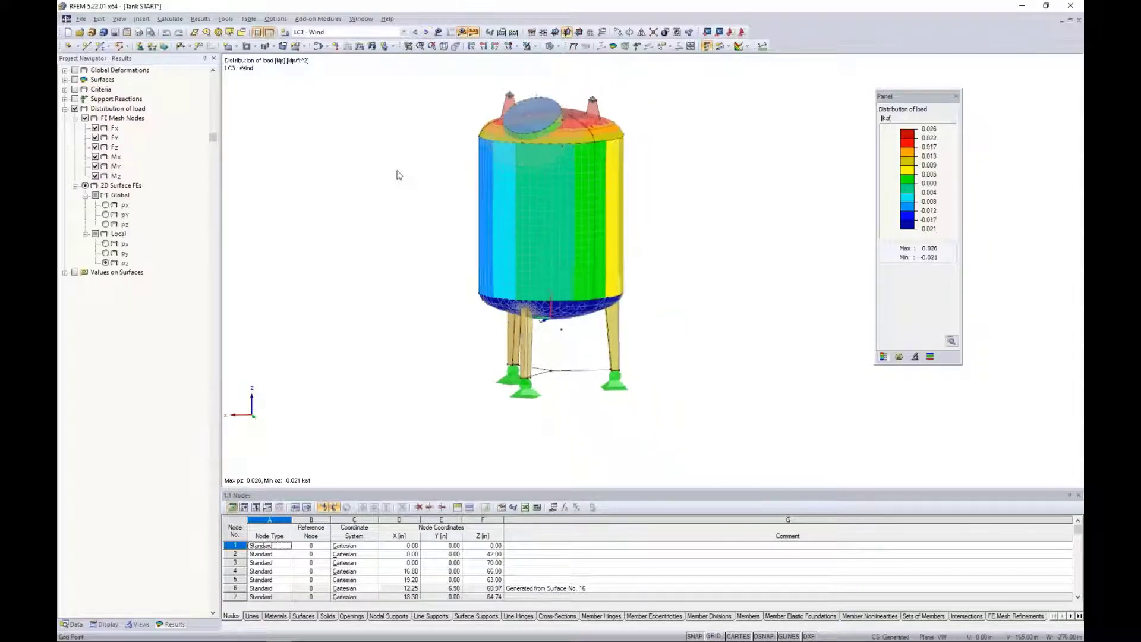
click(440, 33)
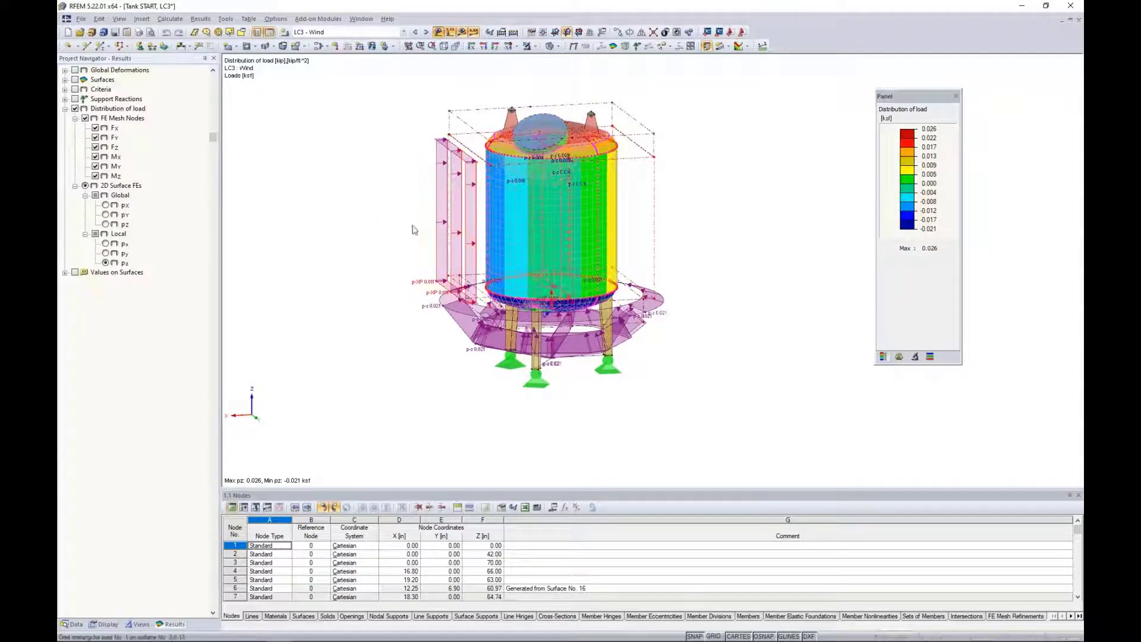
scroll(412, 227, up, 2)
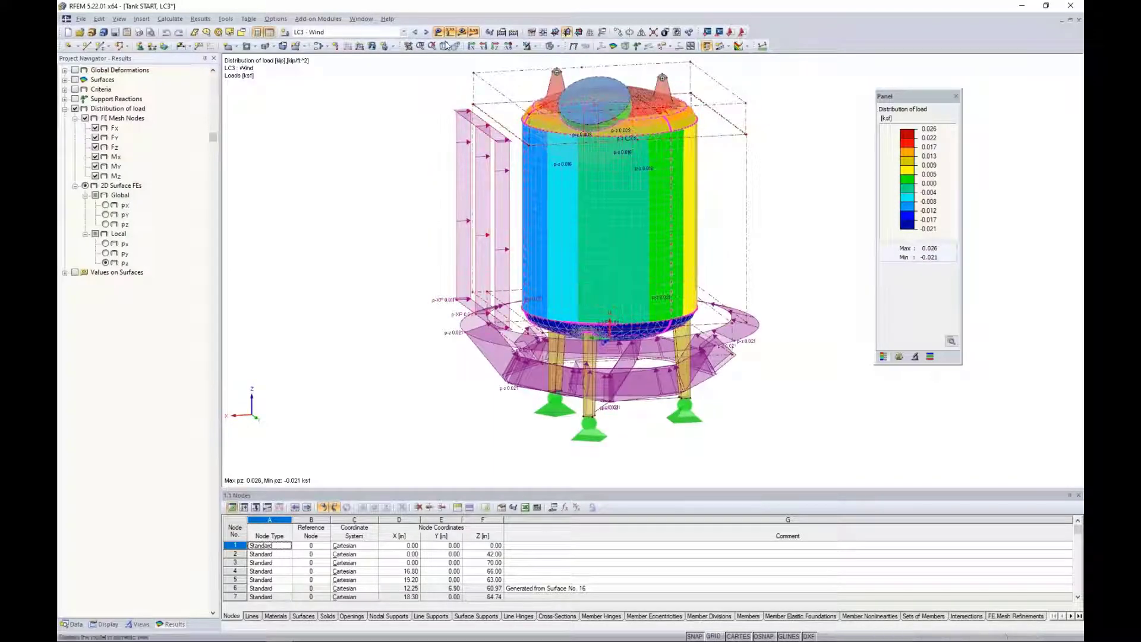
click(450, 32)
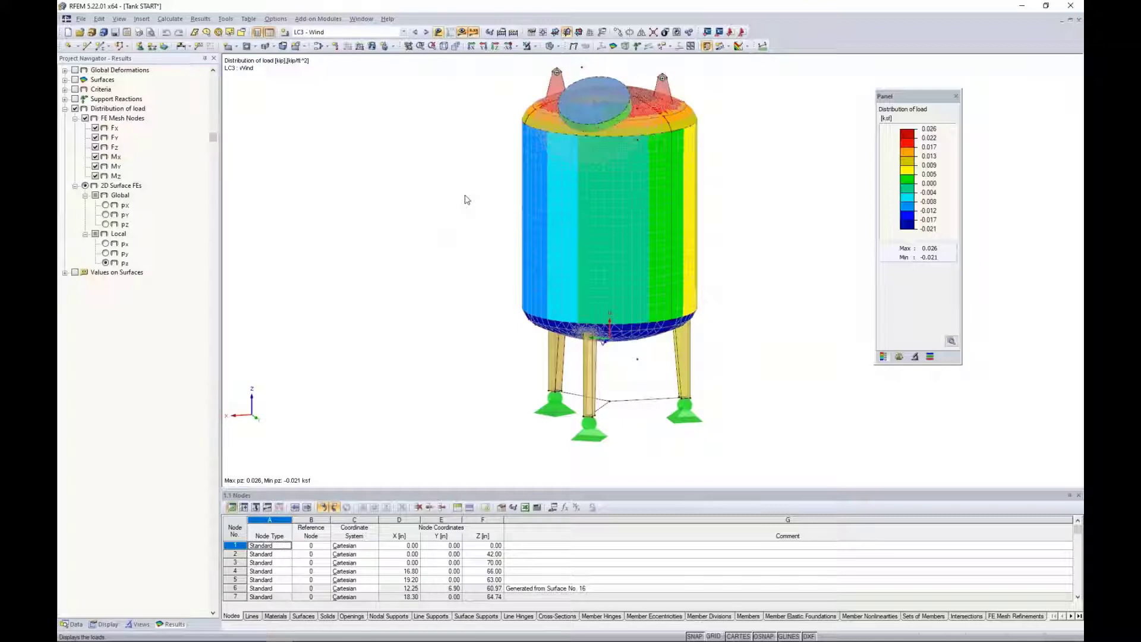
Examine the LC3 - Wind local pz distribution around the tank's walls, roof and underside.
ctrl+middle_drag(426, 235, 713, 249)
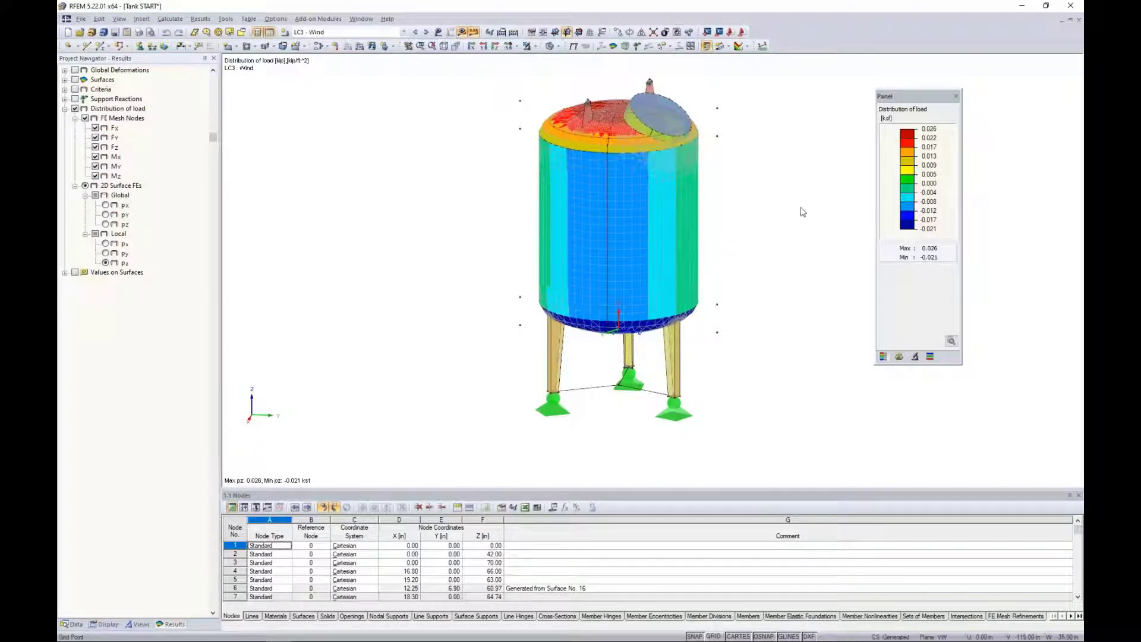
mouse_move(799, 212)
ctrl+middle_down()
mouse_move(572, 245)
mouse_move(347, 210)
ctrl+middle_up()
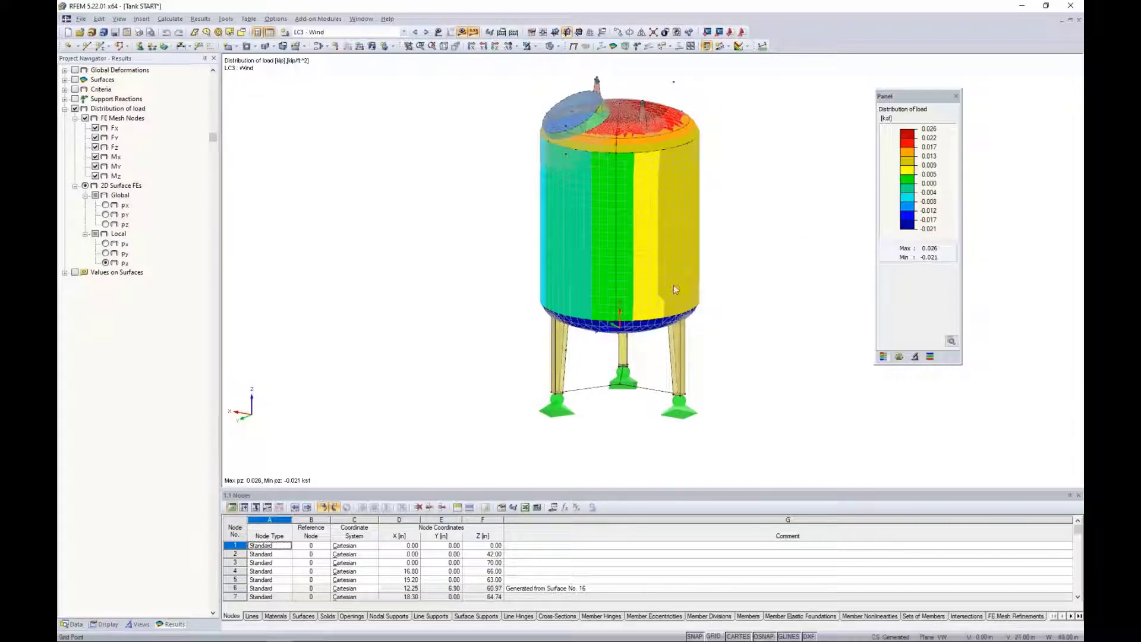
ctrl+middle_drag(508, 264, 764, 244)
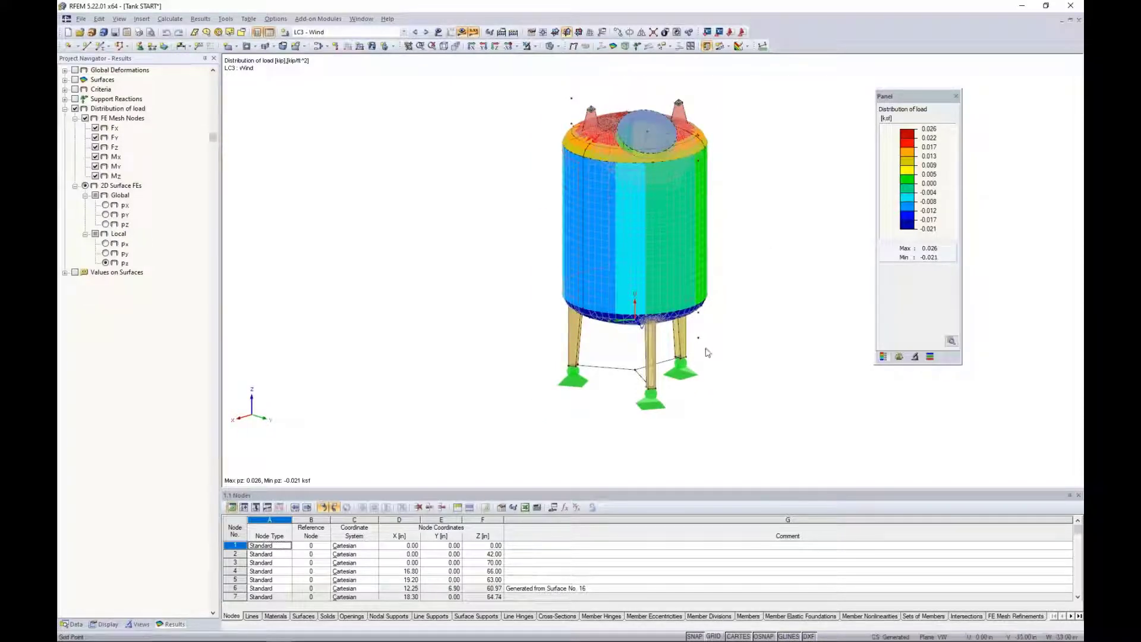
ctrl+middle_drag(777, 252, 461, 237)
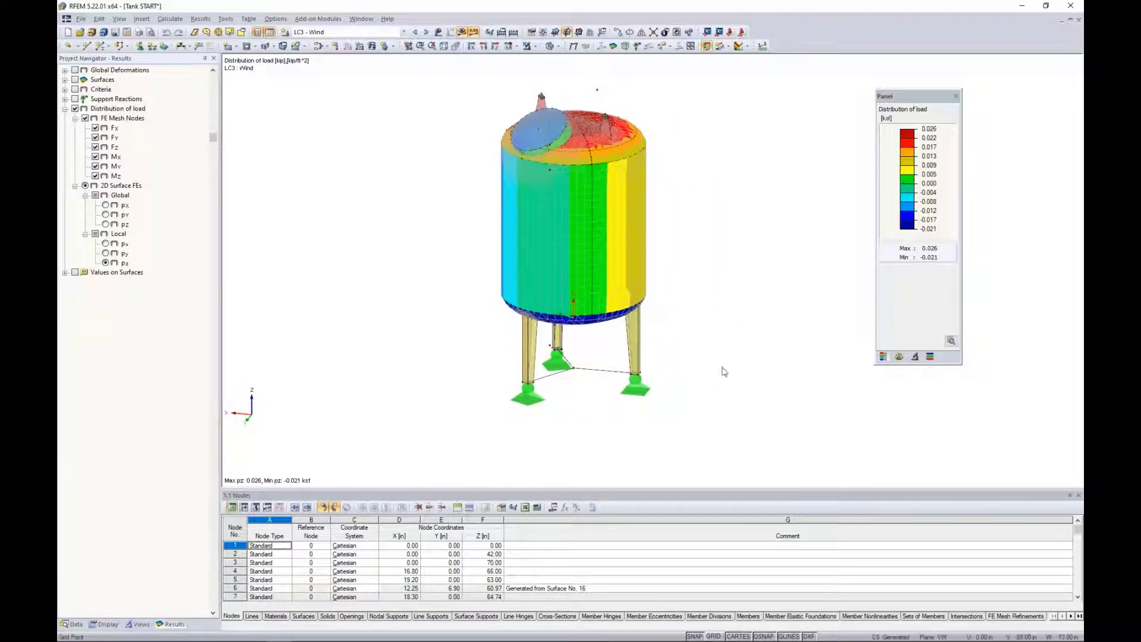
ctrl+middle_drag(723, 372, 716, 149)
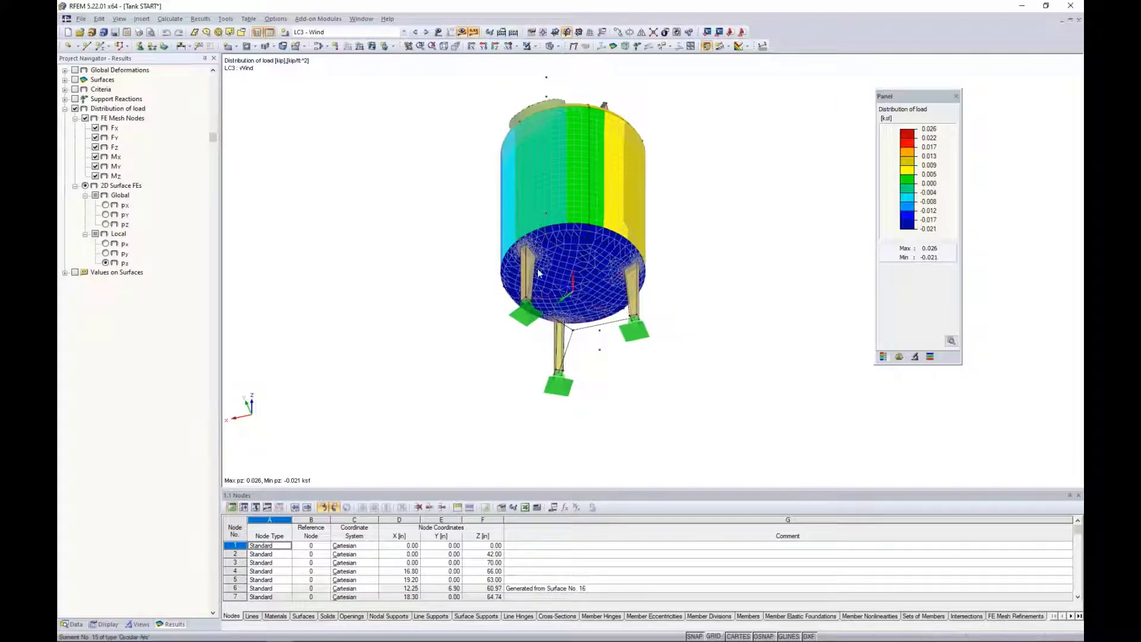
ctrl+middle_drag(695, 189, 670, 385)
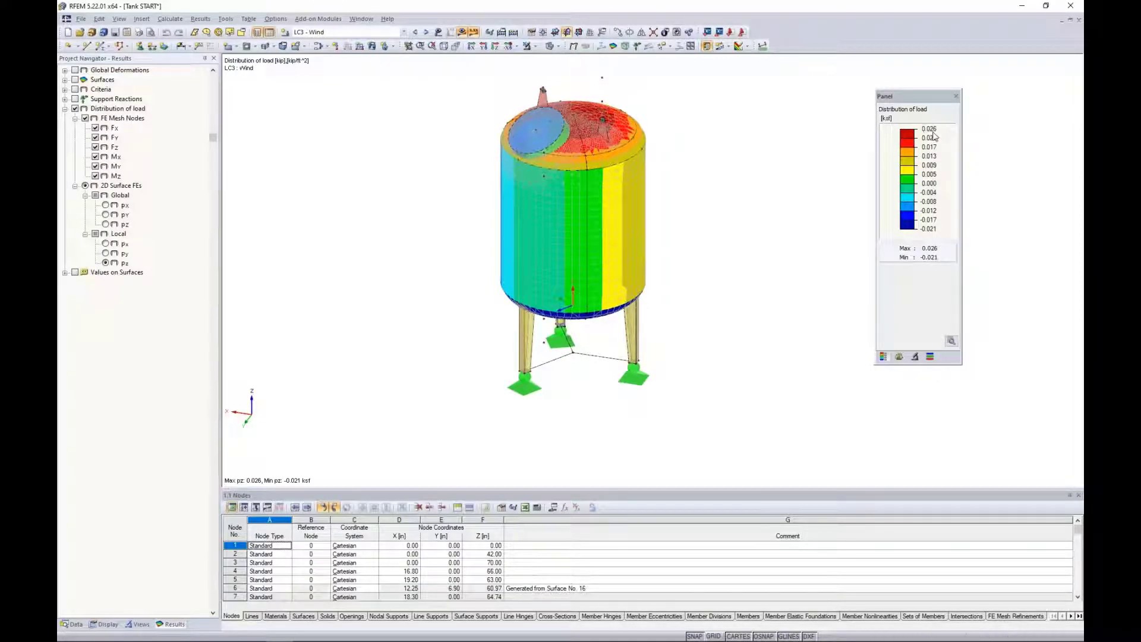
scroll(737, 220, up, 1)
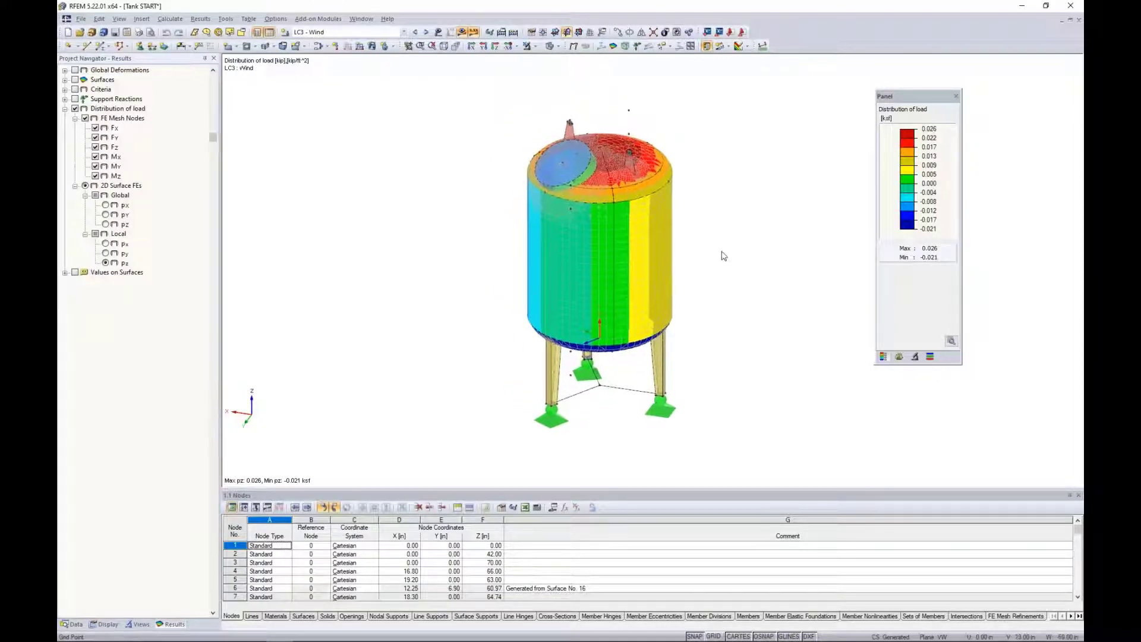
scroll(722, 256, up, 1)
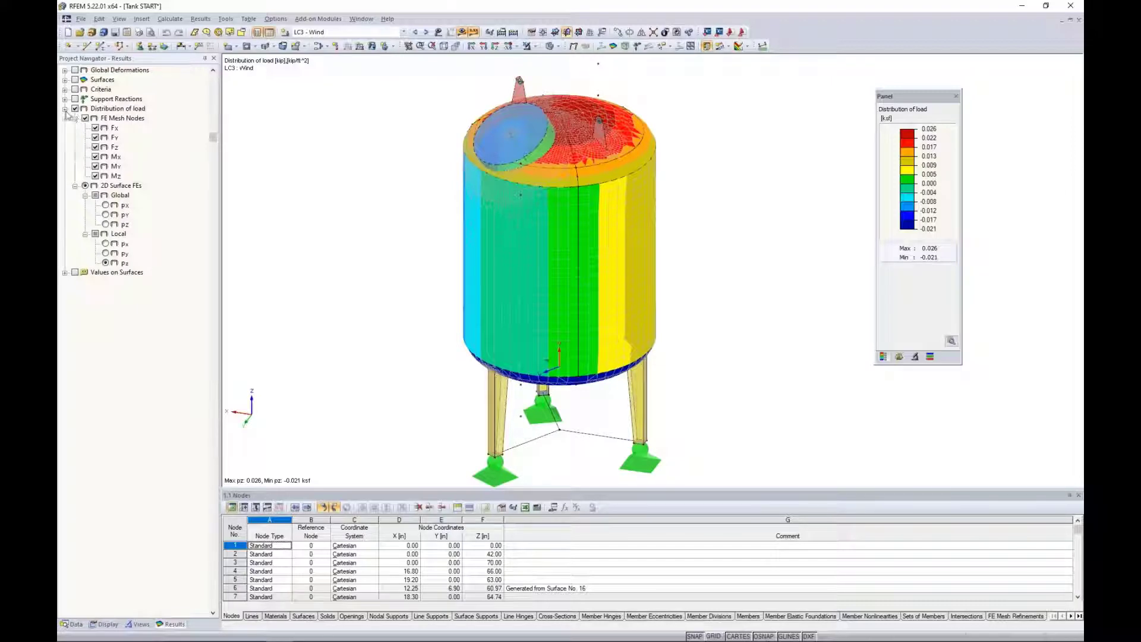
Collapse the Distribution of load result group and turn off its display on the tank.
click(65, 108)
click(74, 109)
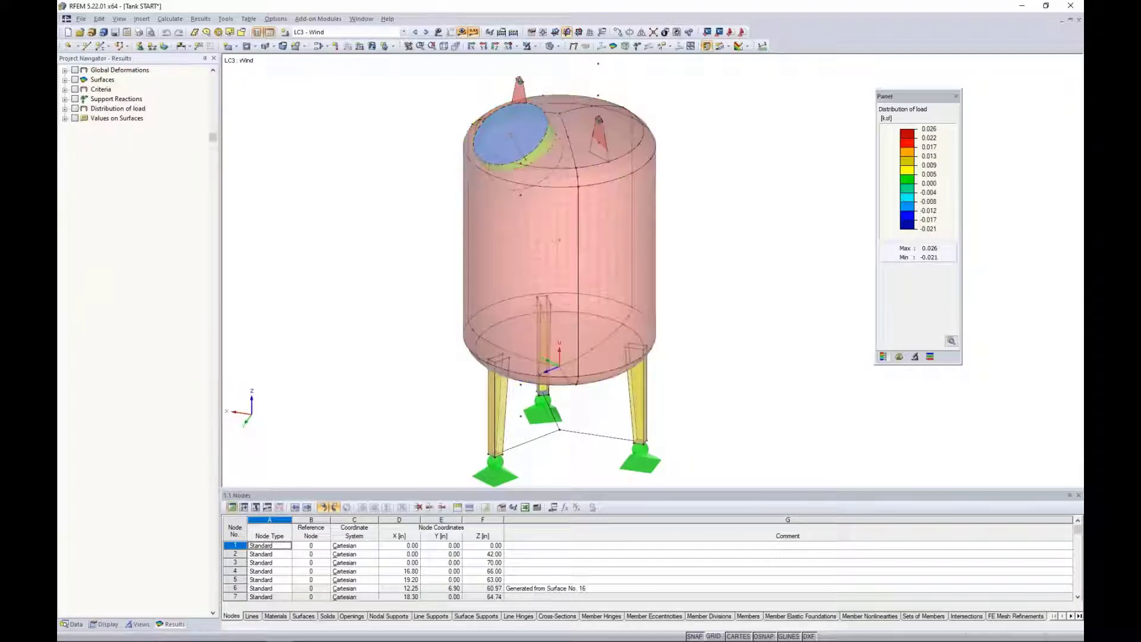
scroll(397, 208, down, 2)
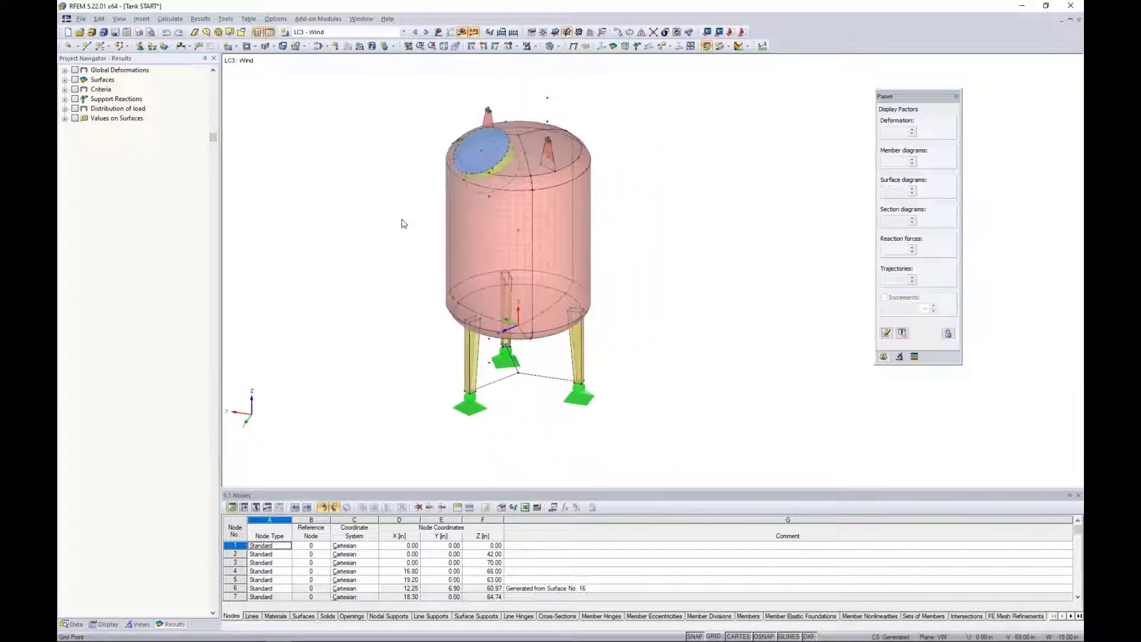
Select the whole tank model and review its center of gravity and material information, without creating a node there.
drag(684, 448, 414, 88)
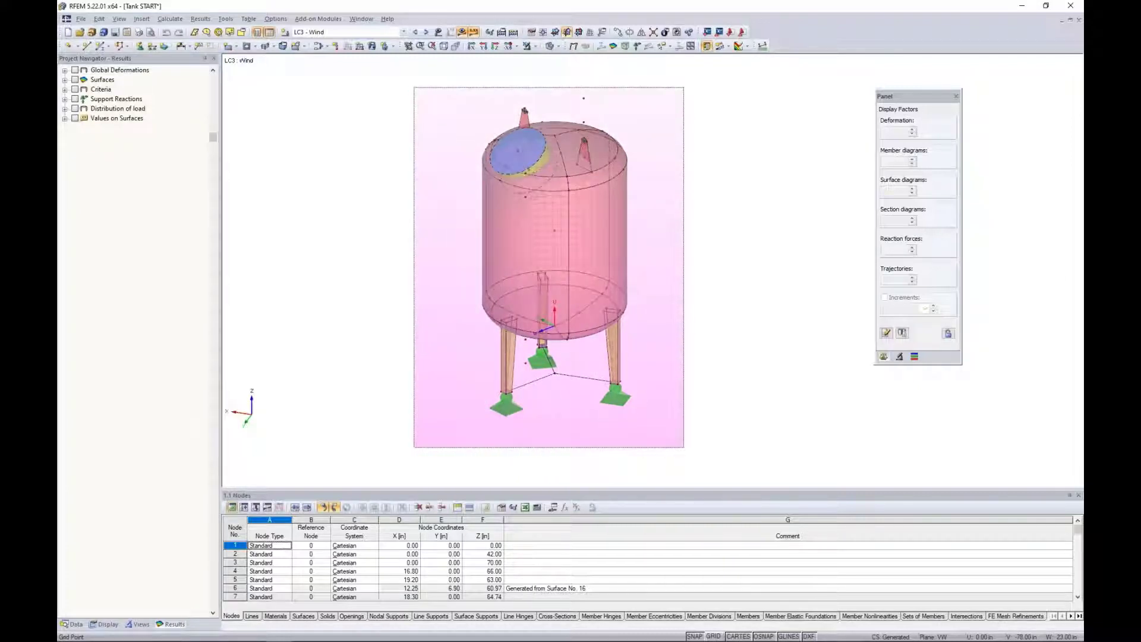
drag(414, 87, 414, 87)
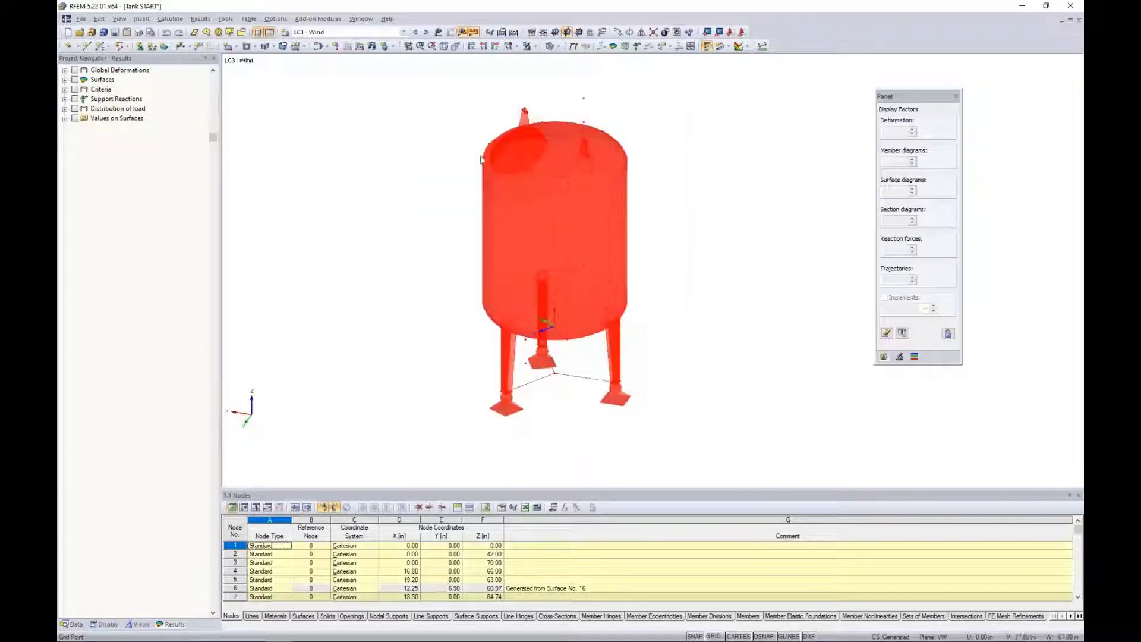
right_click(507, 198)
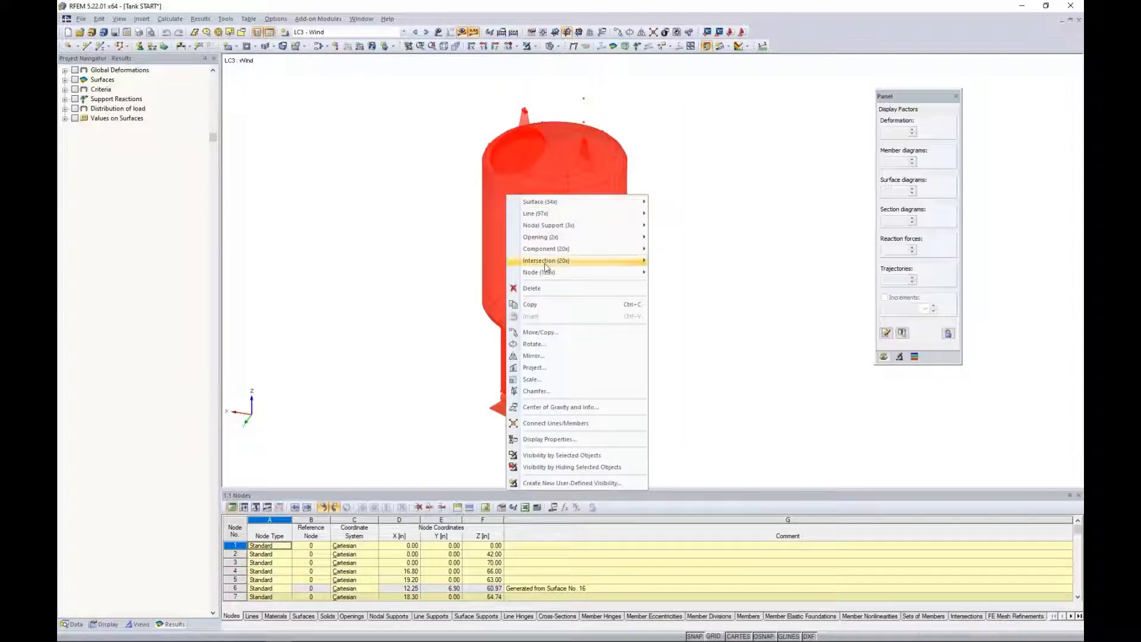
click(541, 408)
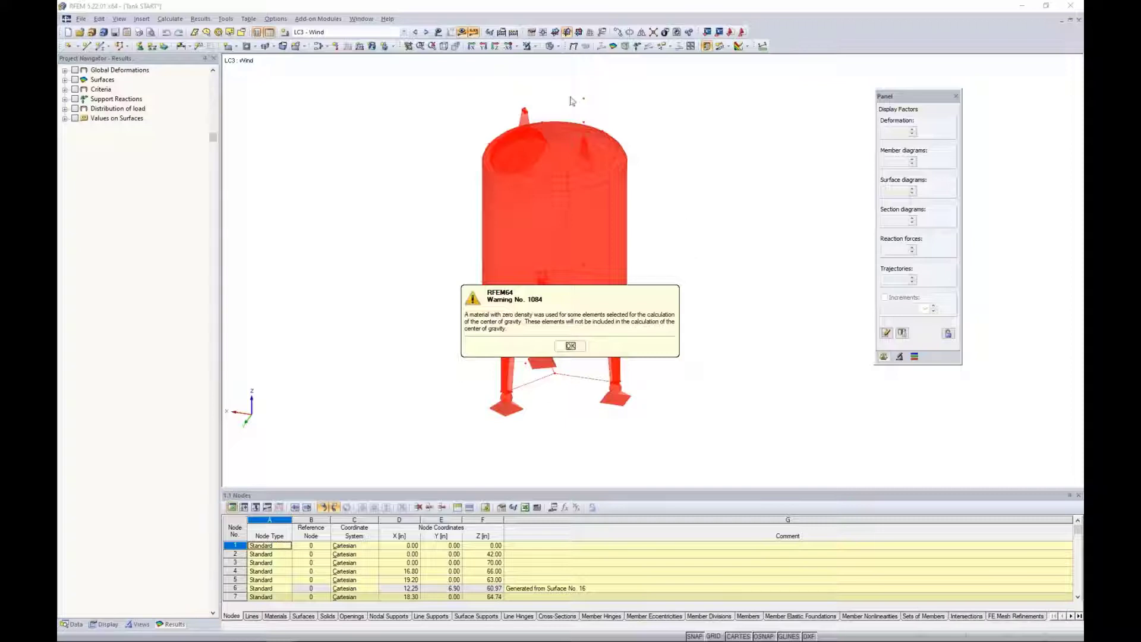
click(569, 346)
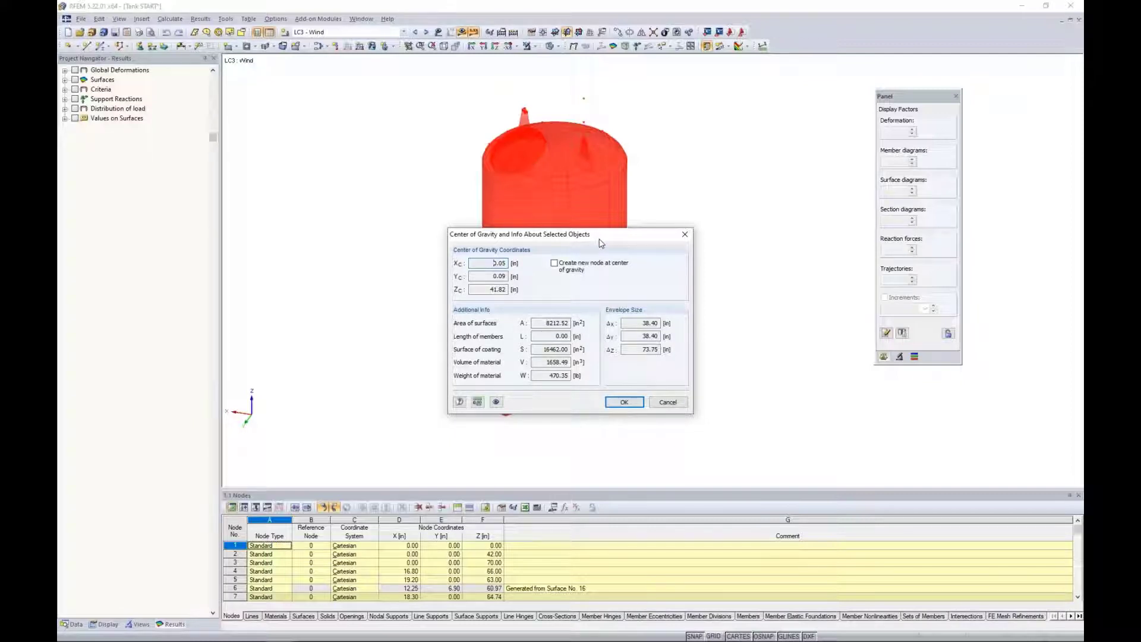
drag(600, 243, 584, 324)
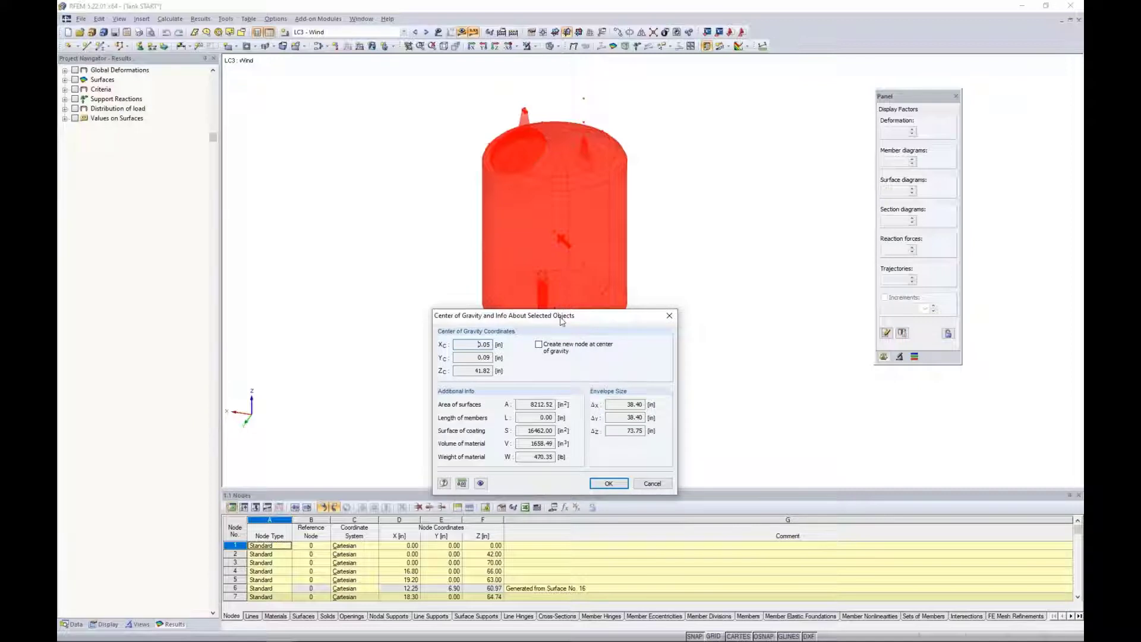
drag(561, 318, 576, 224)
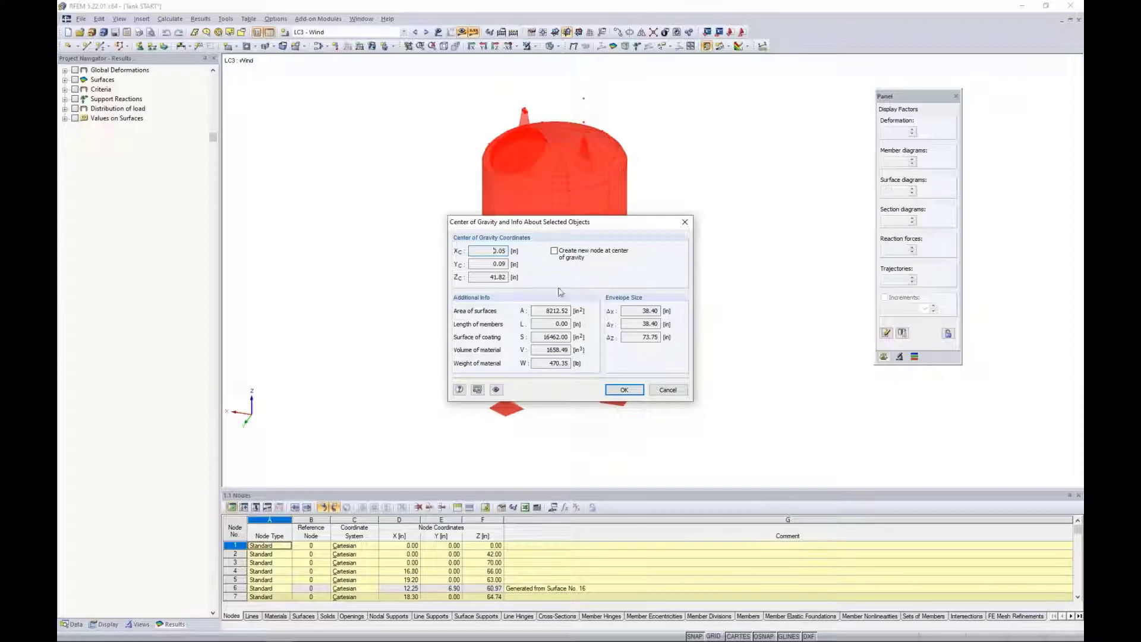
click(667, 391)
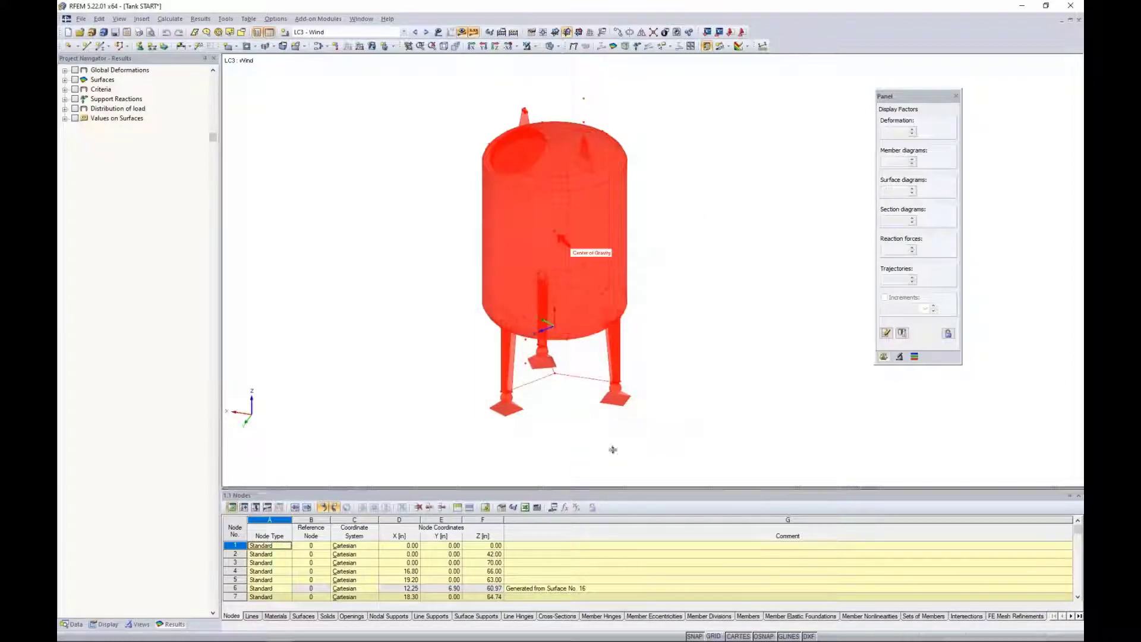
Enlarge the table area, open the Results - Summary table, and review the sums of loads and support forces for LC2 - Fill.
drag(613, 449, 626, 323)
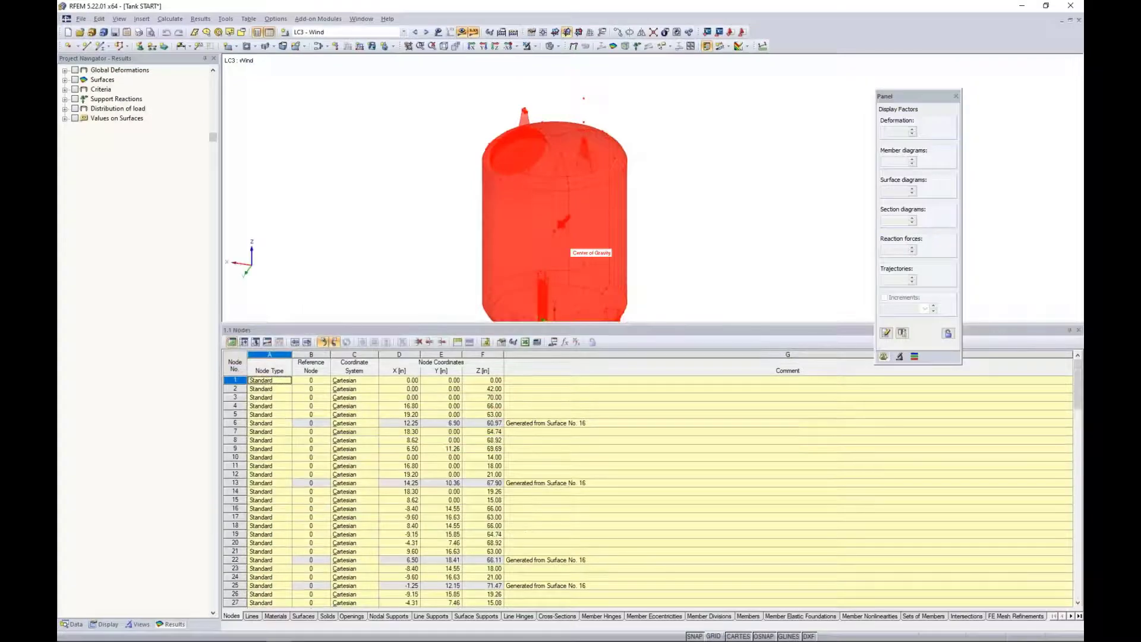
click(265, 344)
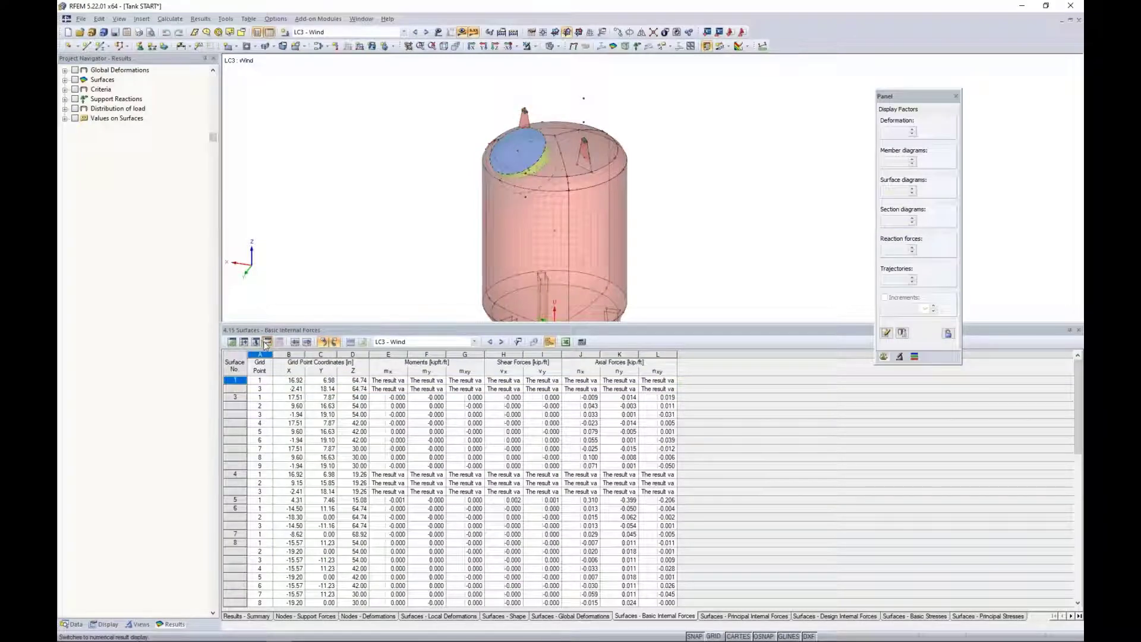
click(250, 617)
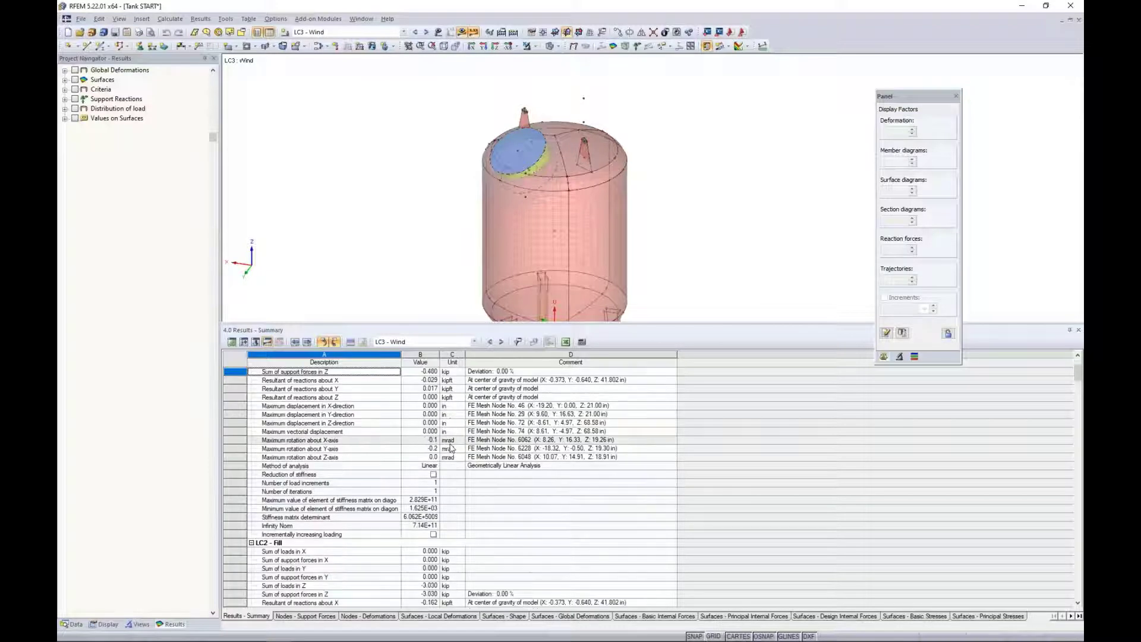
scroll(451, 447, down, 4)
scroll(451, 448, down, 2)
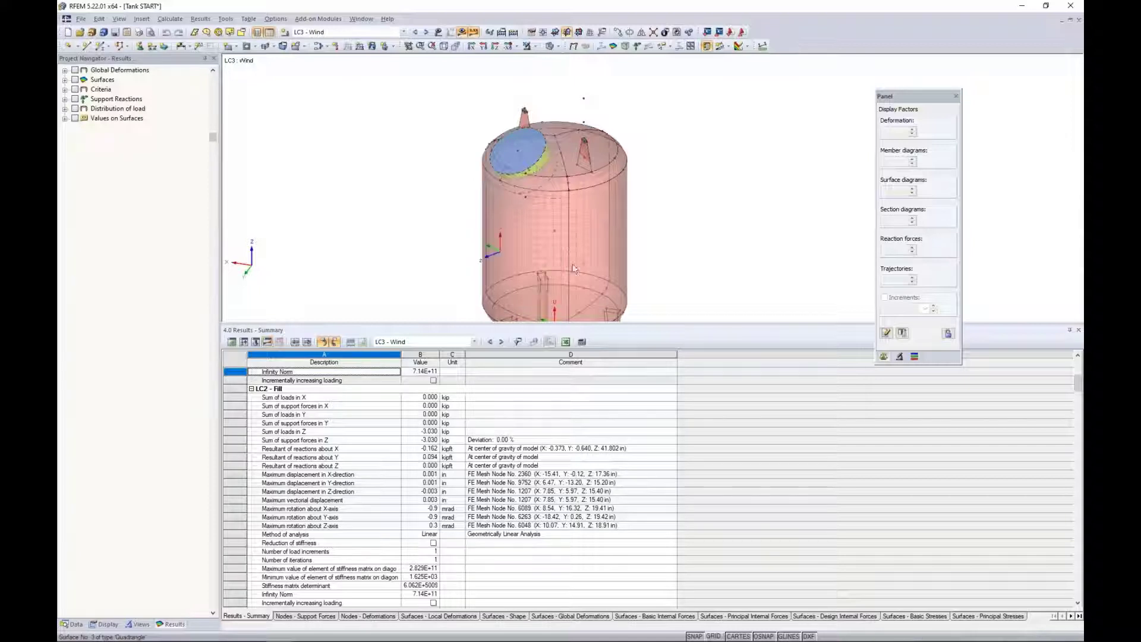
scroll(431, 190, down, 3)
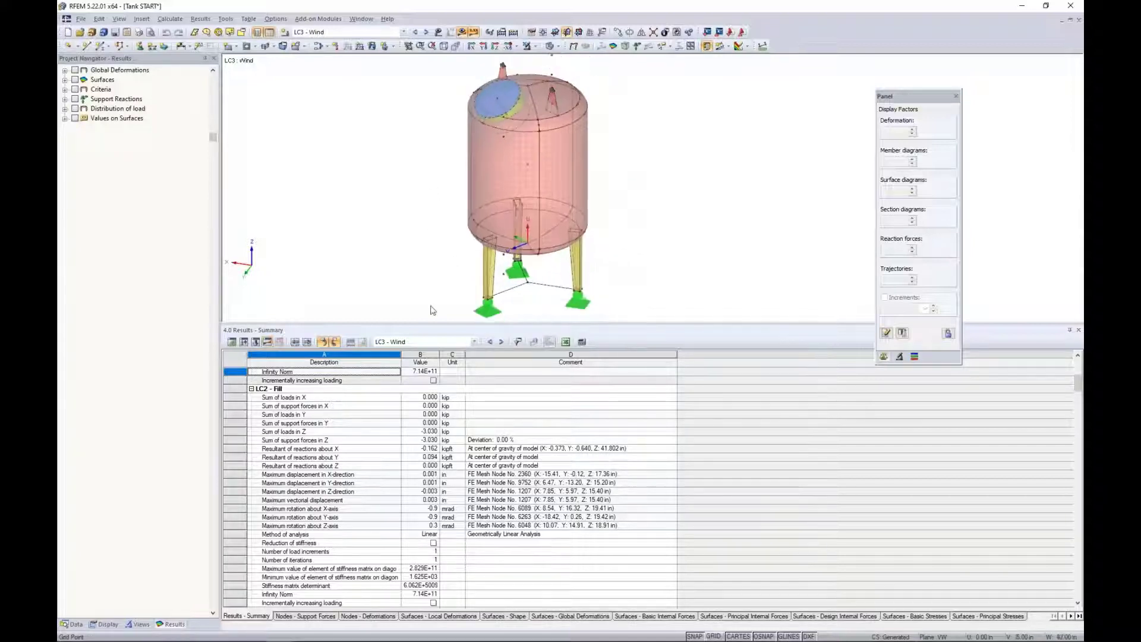
drag(428, 373, 427, 394)
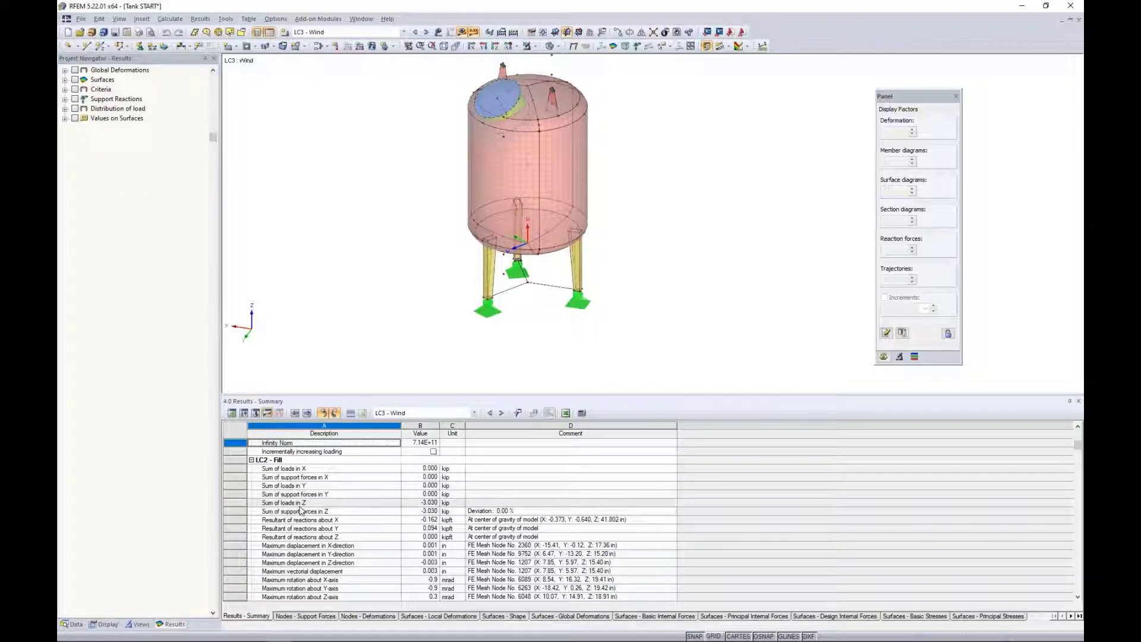
Expand the Support Reactions results and display the local nodal support forces for LC3 - Wind on the tank.
click(65, 99)
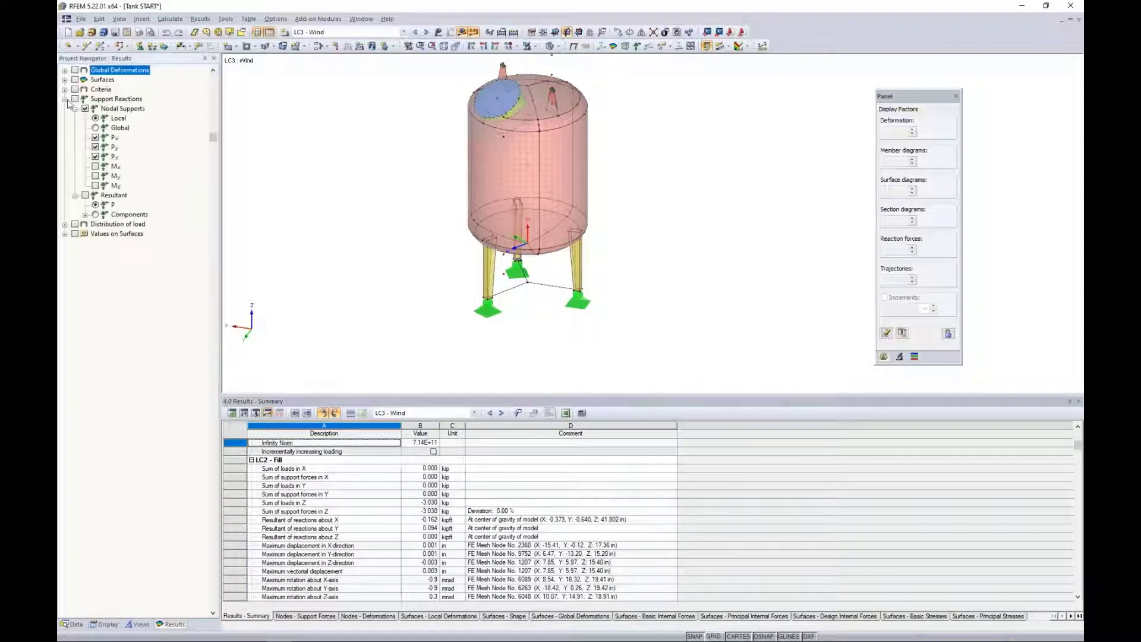
click(75, 99)
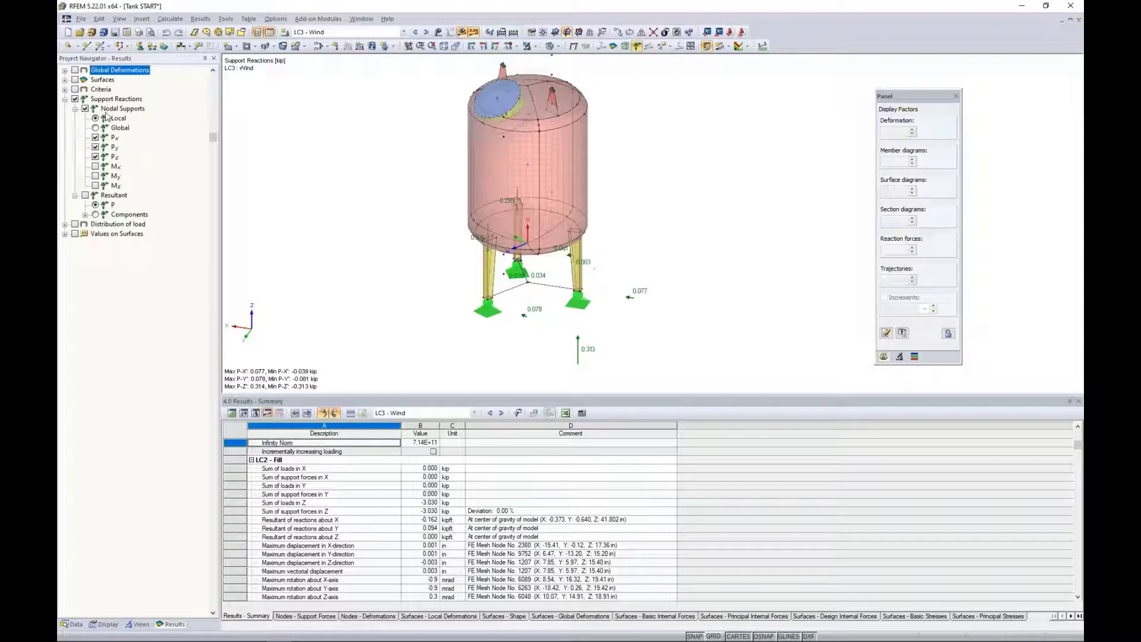
ctrl+middle_drag(542, 346, 433, 262)
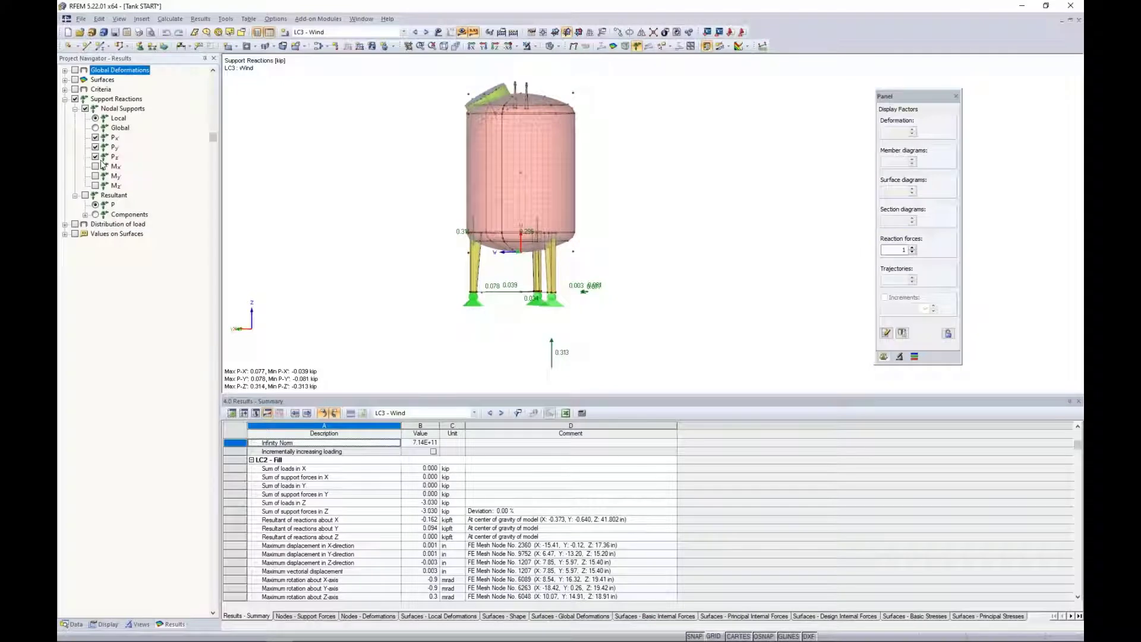
Switch the support reactions to LC2 - Fill, examine the forces at the three legs, and reduce the results table's height.
click(333, 32)
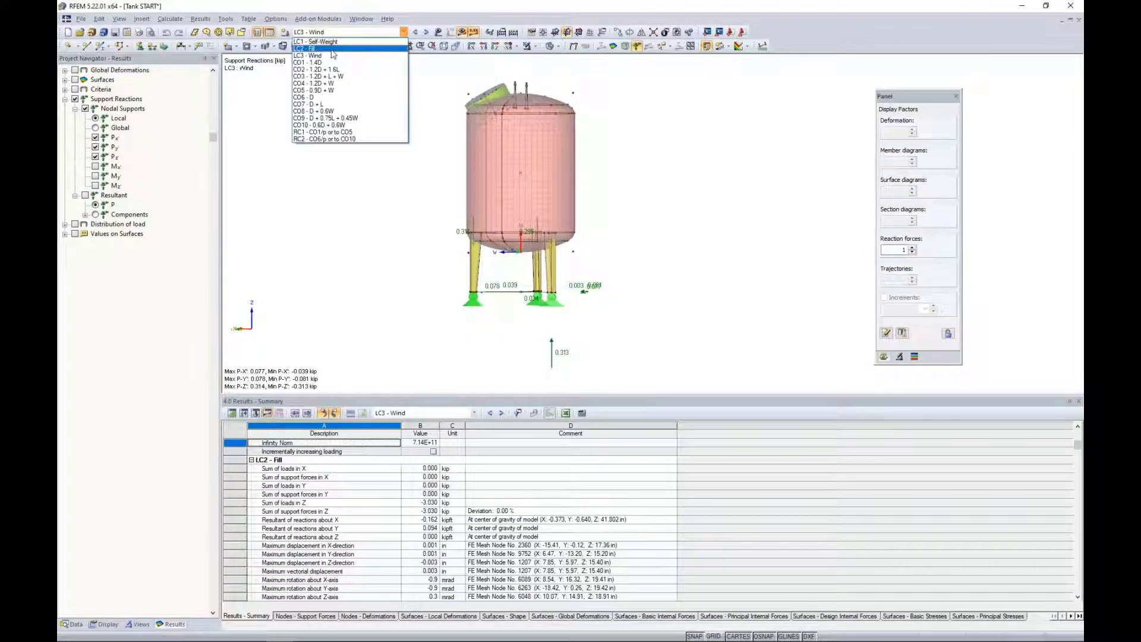
click(332, 49)
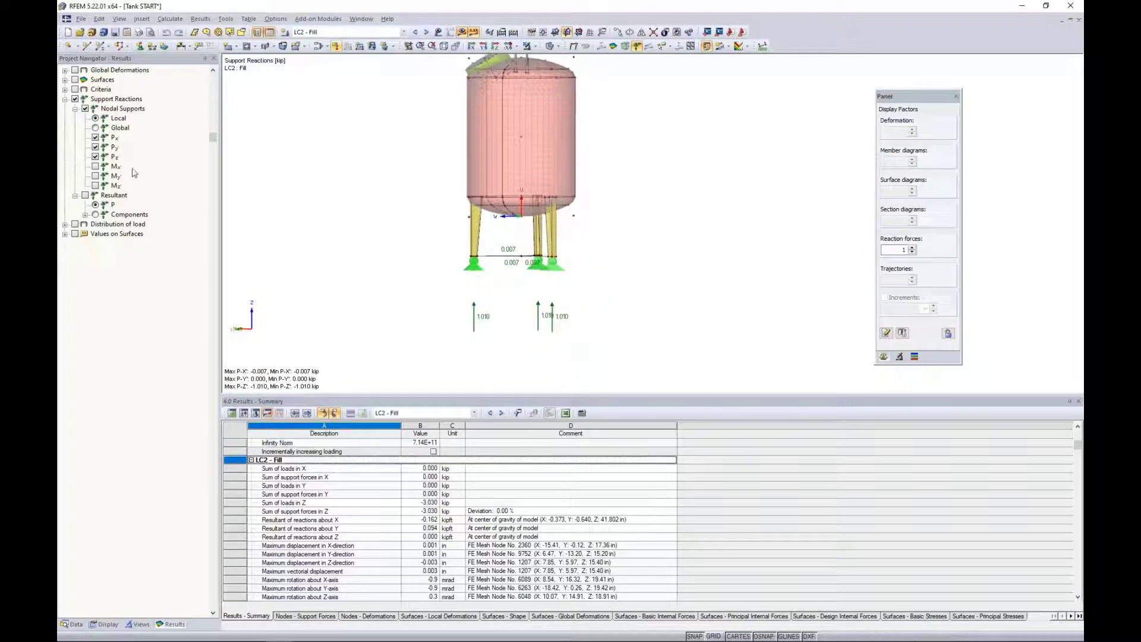
ctrl+middle_drag(627, 320, 665, 326)
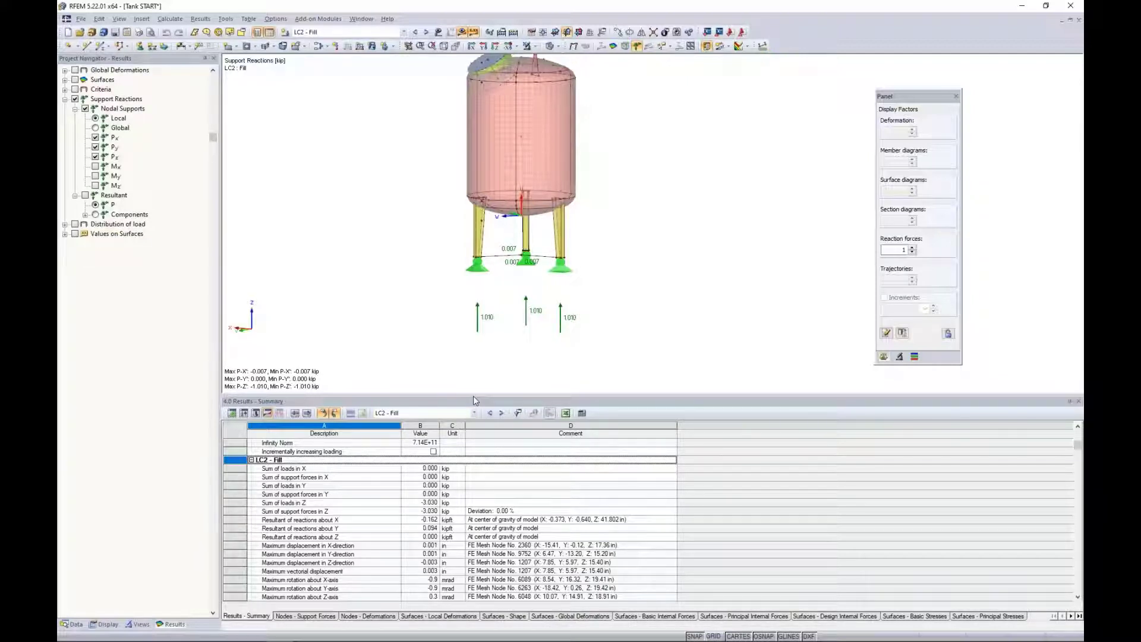
drag(473, 395, 482, 476)
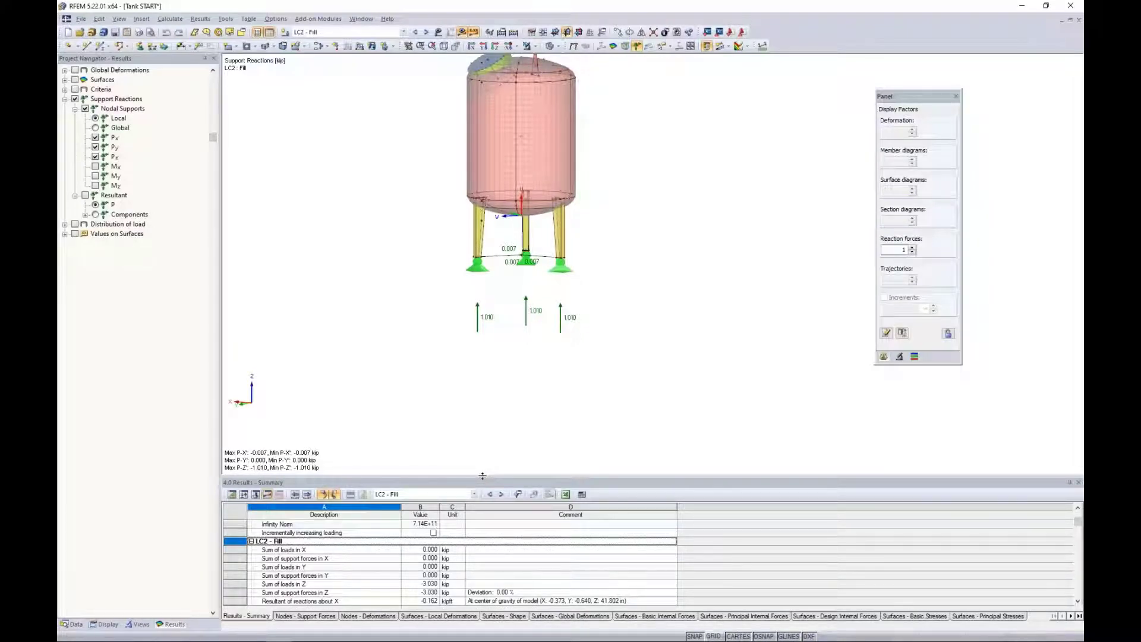
Turn off the support reactions display, collapse its results, and expand the surface results.
middle_drag(436, 236, 445, 291)
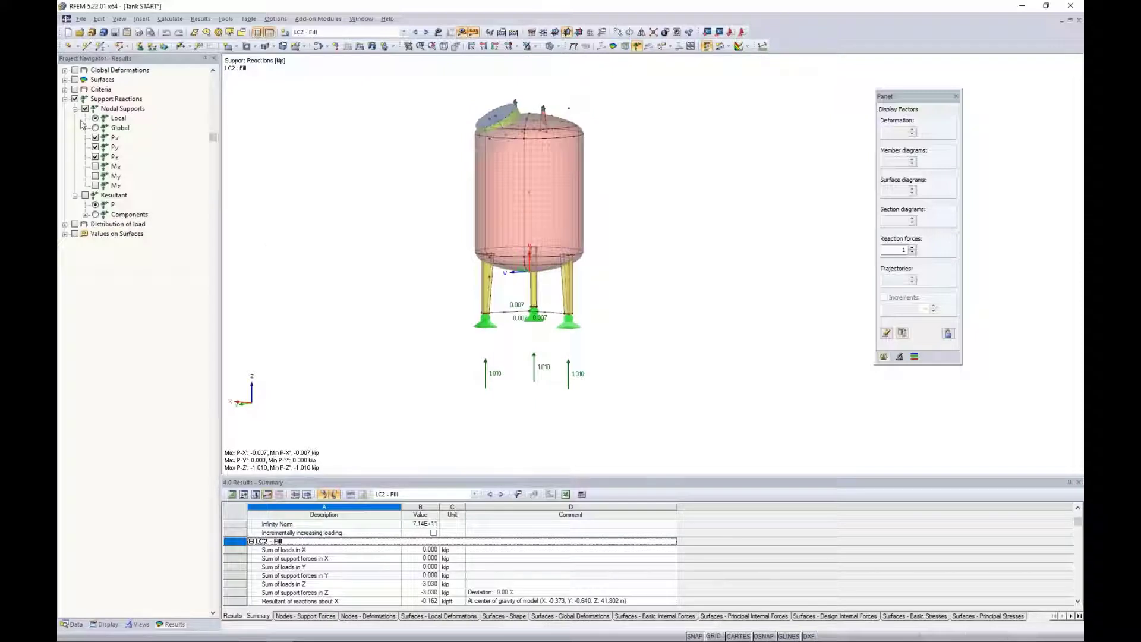
click(76, 101)
click(74, 99)
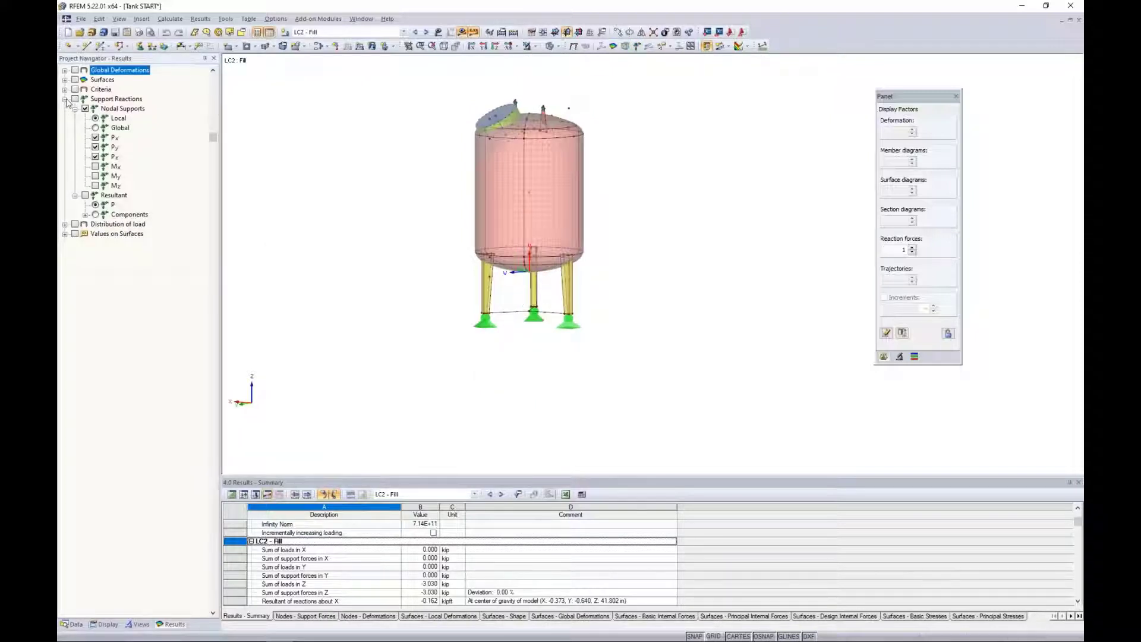
click(65, 99)
click(65, 80)
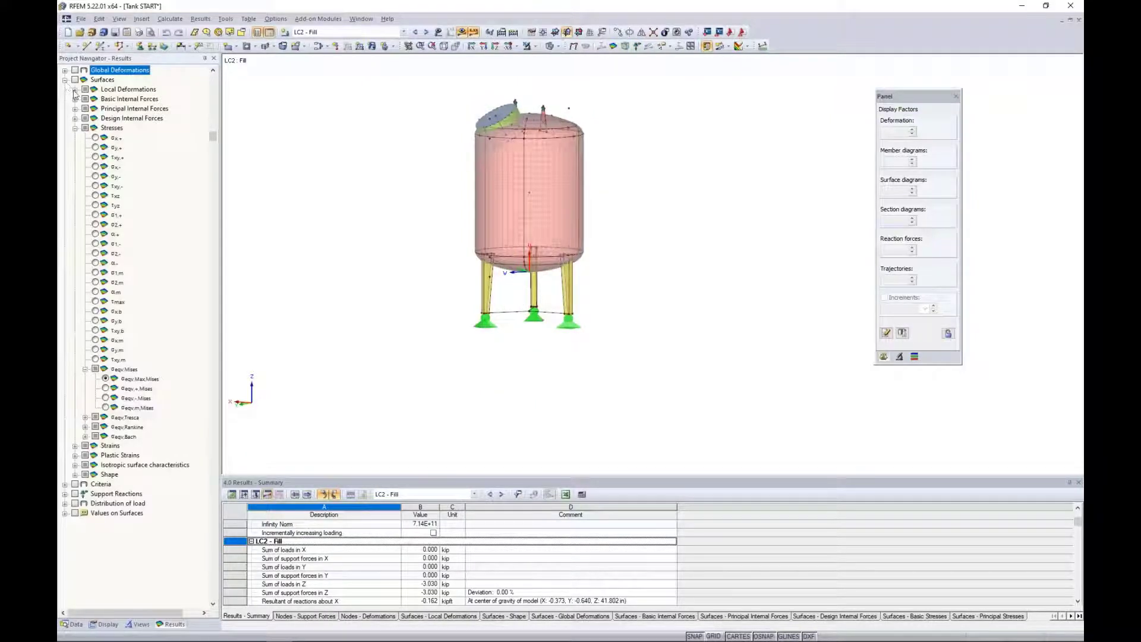
Switch the displayed results to load combination CO3 - 1.2D + L + W.
click(335, 33)
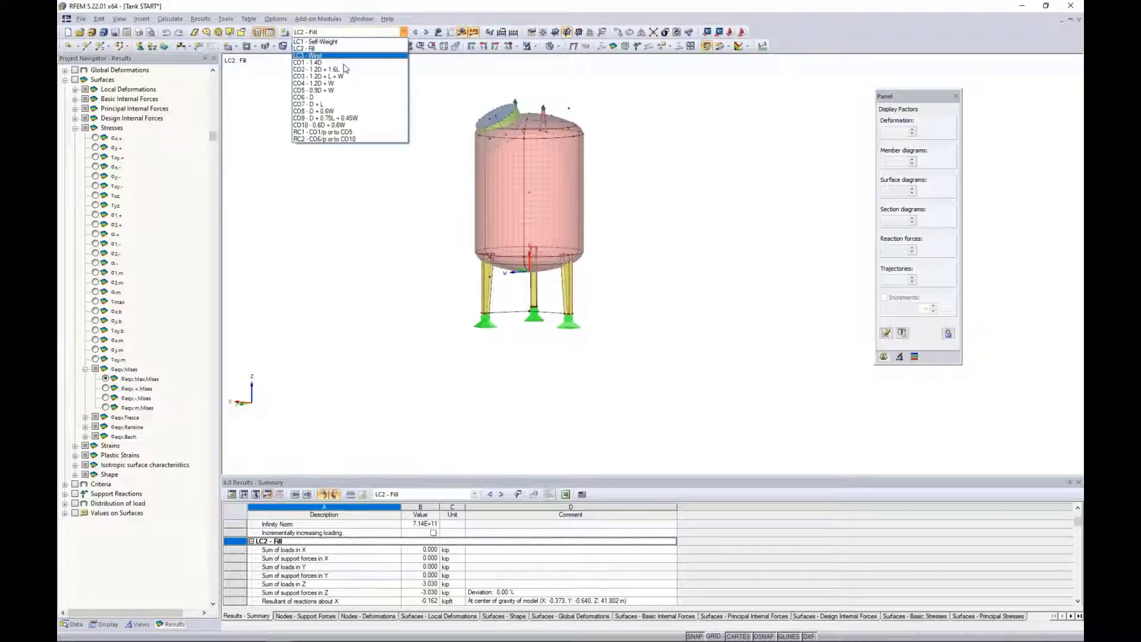
click(342, 75)
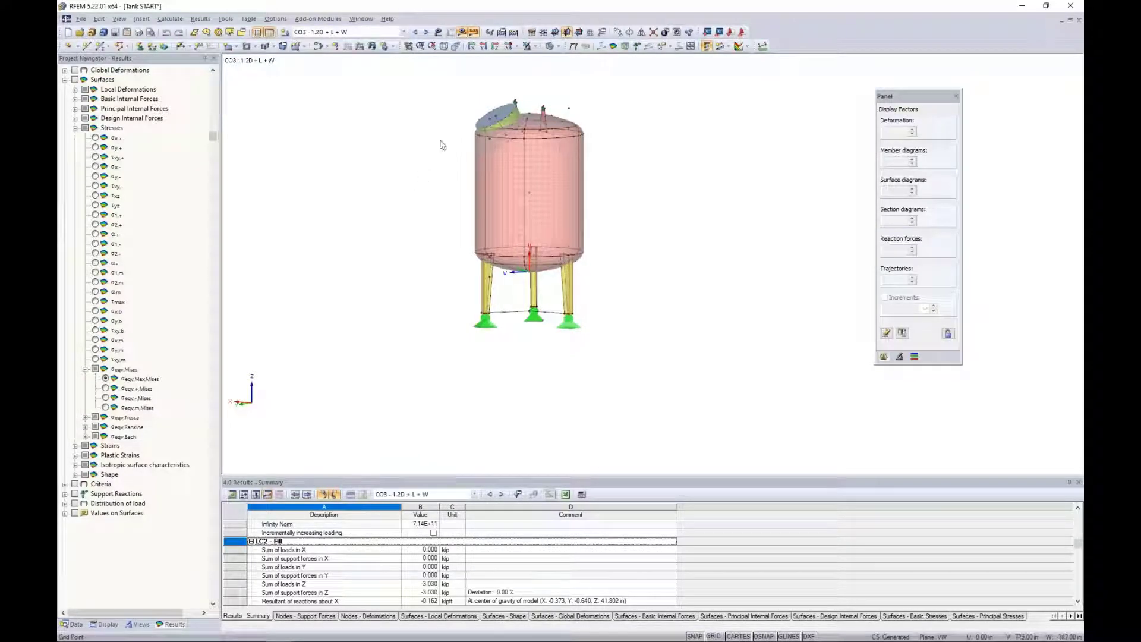
scroll(440, 247, up, 2)
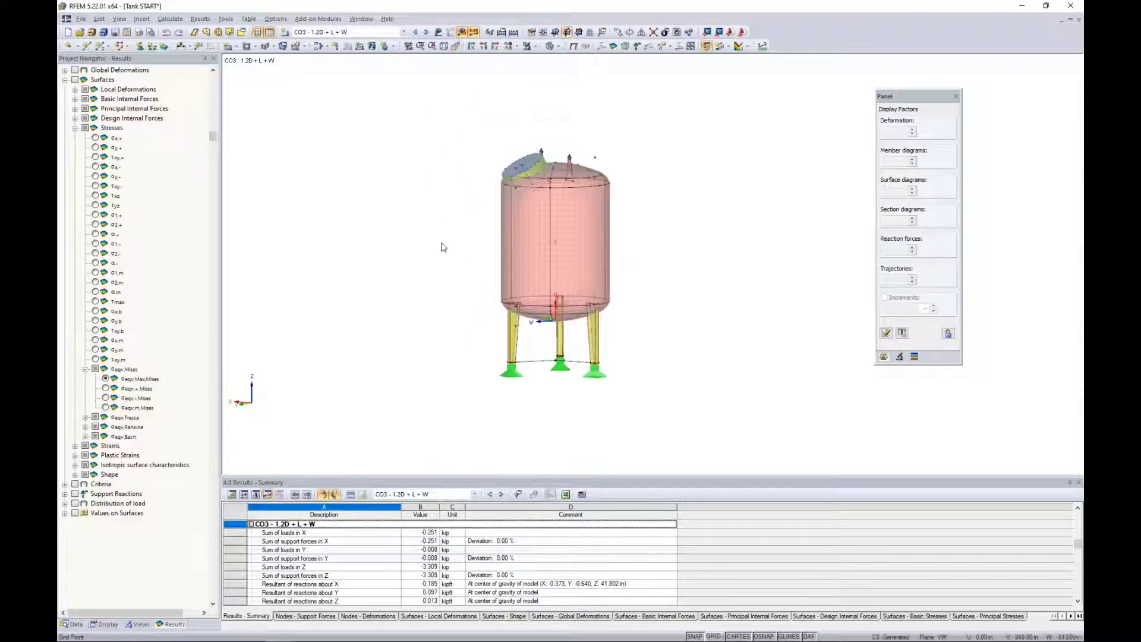
Look through the available local deformation results and display the basic internal force m-x on the tank surfaces.
click(75, 128)
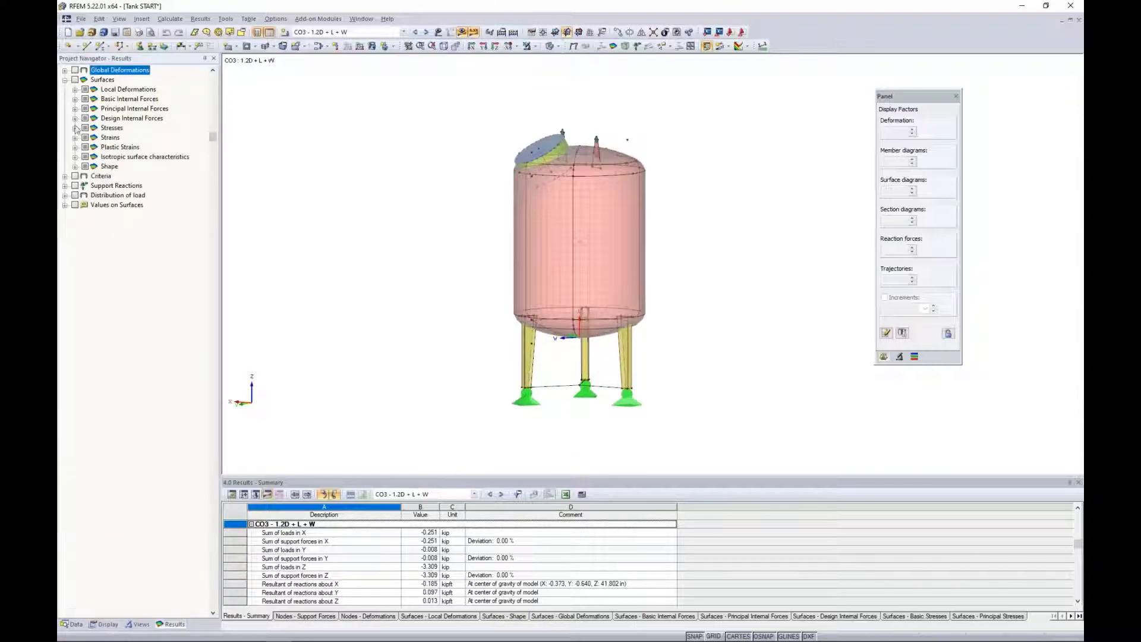
click(75, 90)
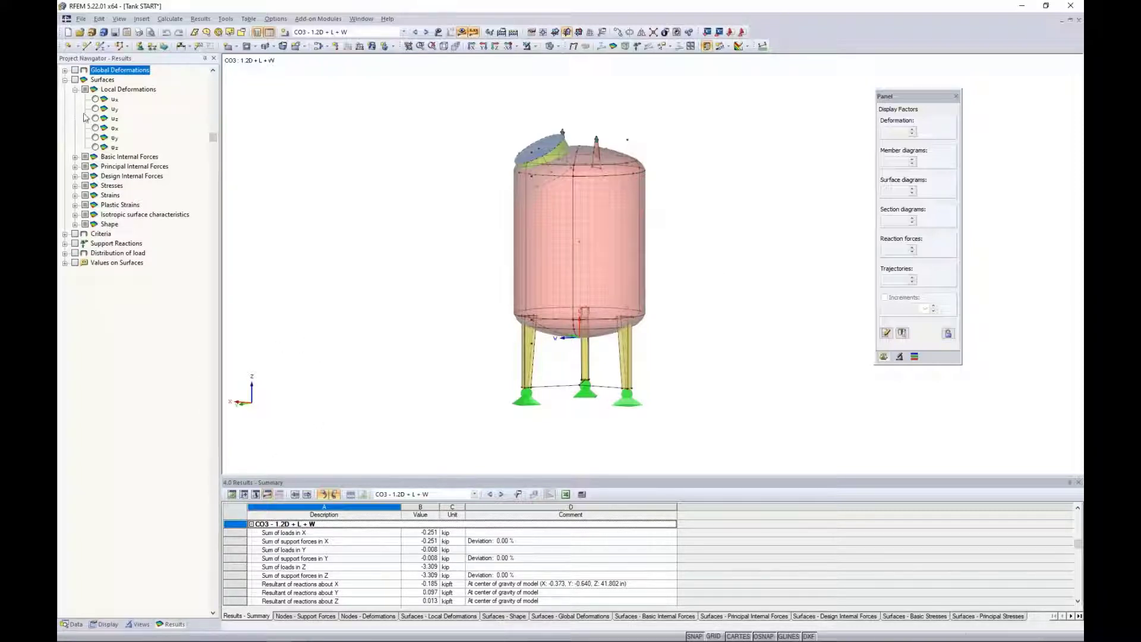
click(75, 89)
click(75, 99)
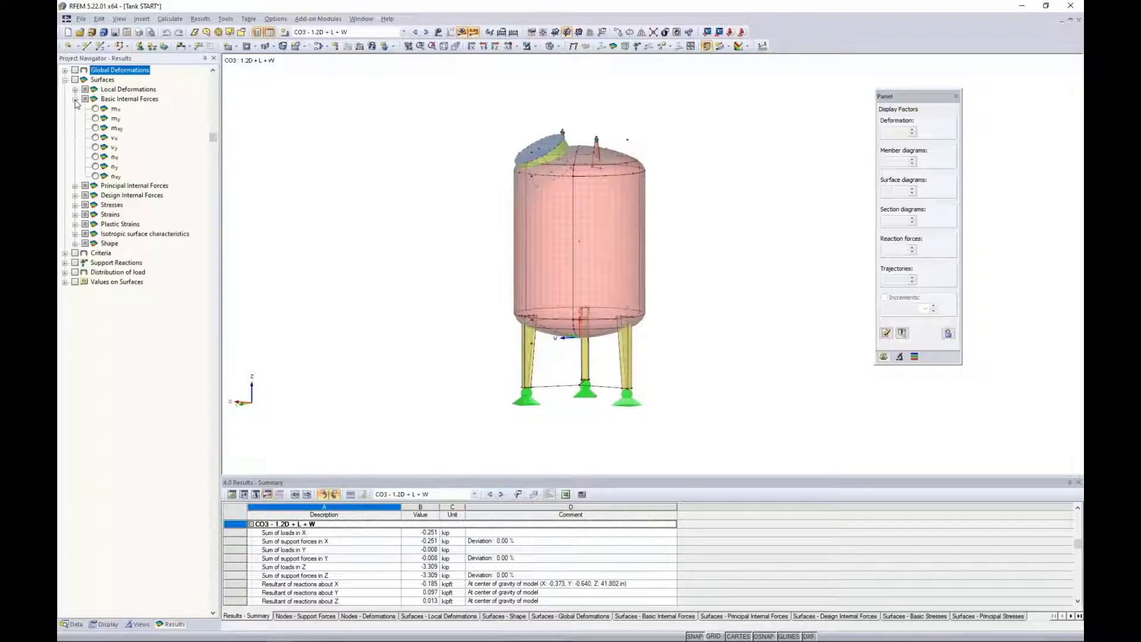
click(96, 109)
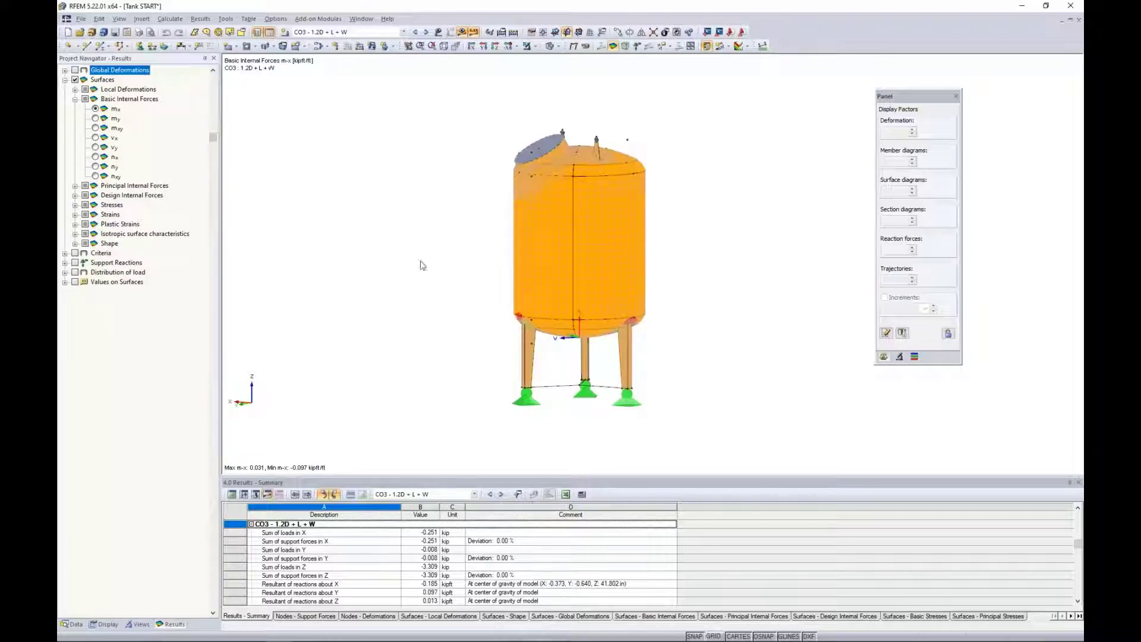
Isolate the cylindrical wall surface above the front leg so that only it is visible.
click(558, 258)
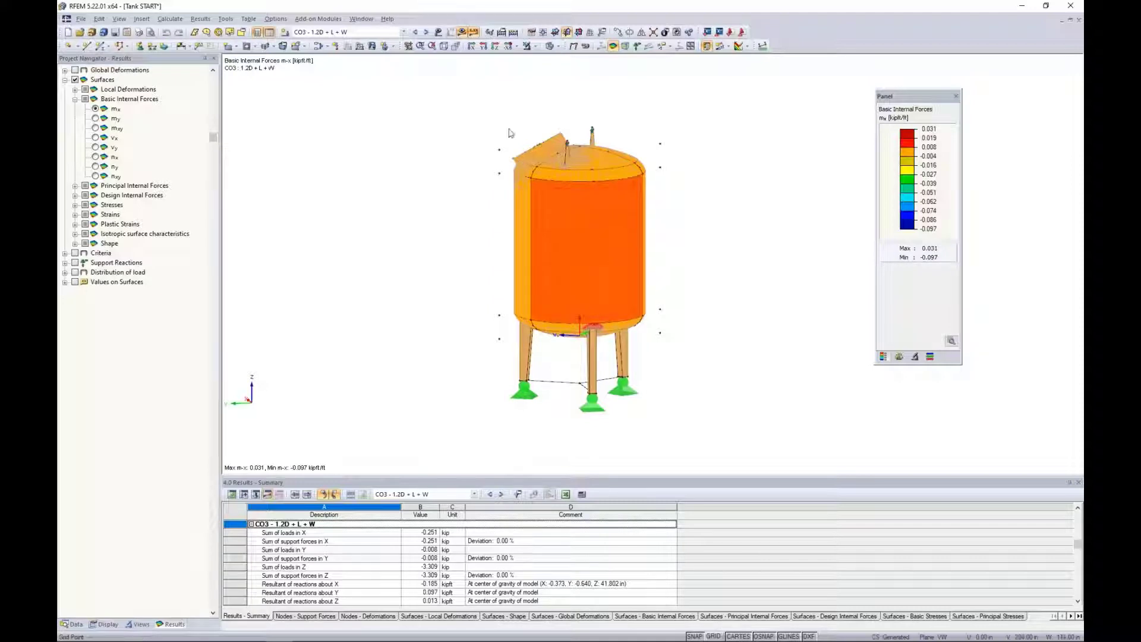
click(534, 46)
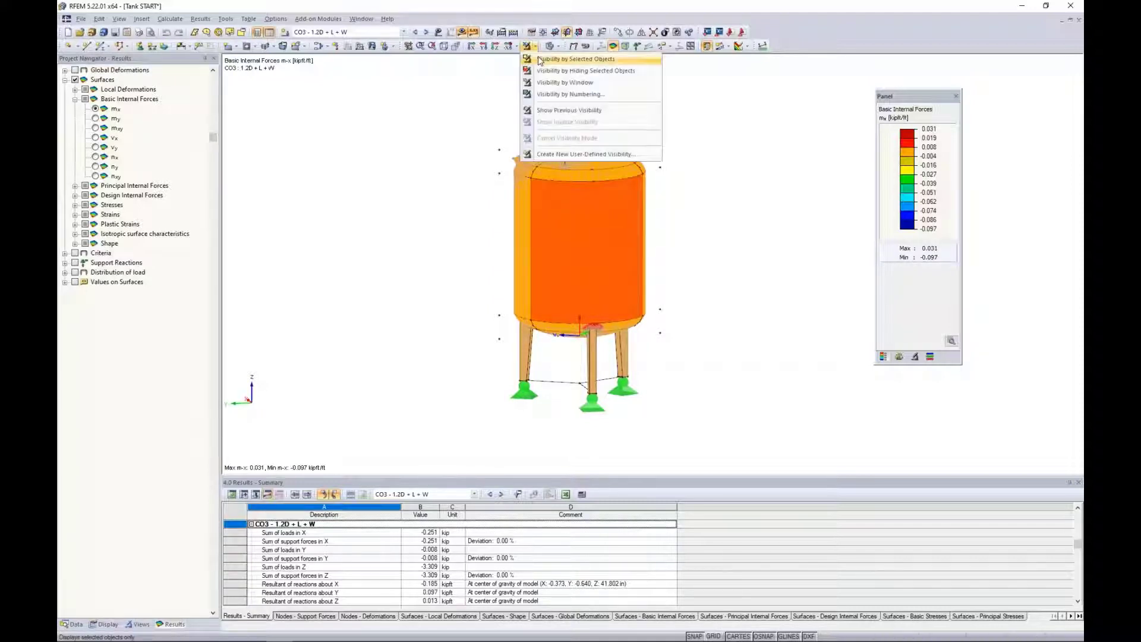
click(540, 60)
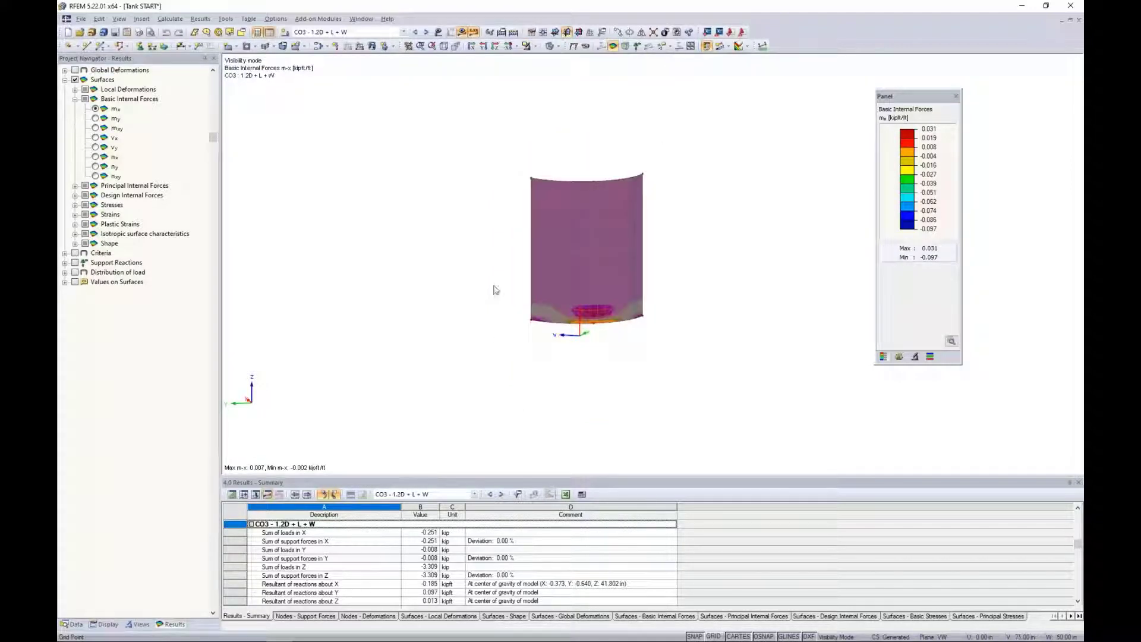
scroll(479, 349, up, 3)
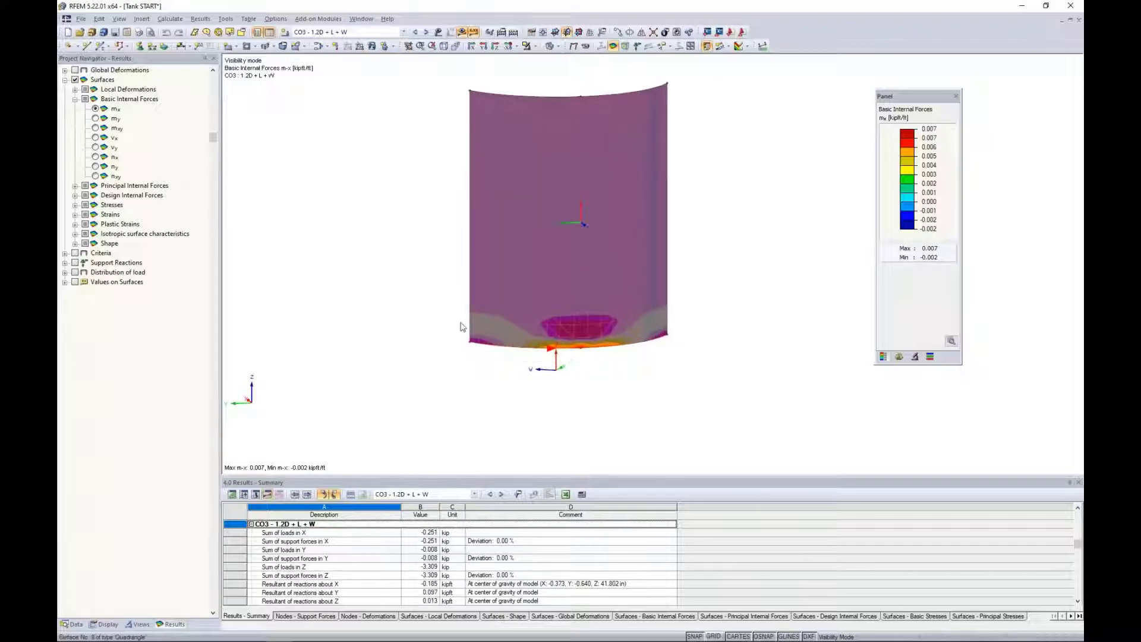
Turn on the local axis system of the isolated wall surface and deselect the surface.
right_click(548, 220)
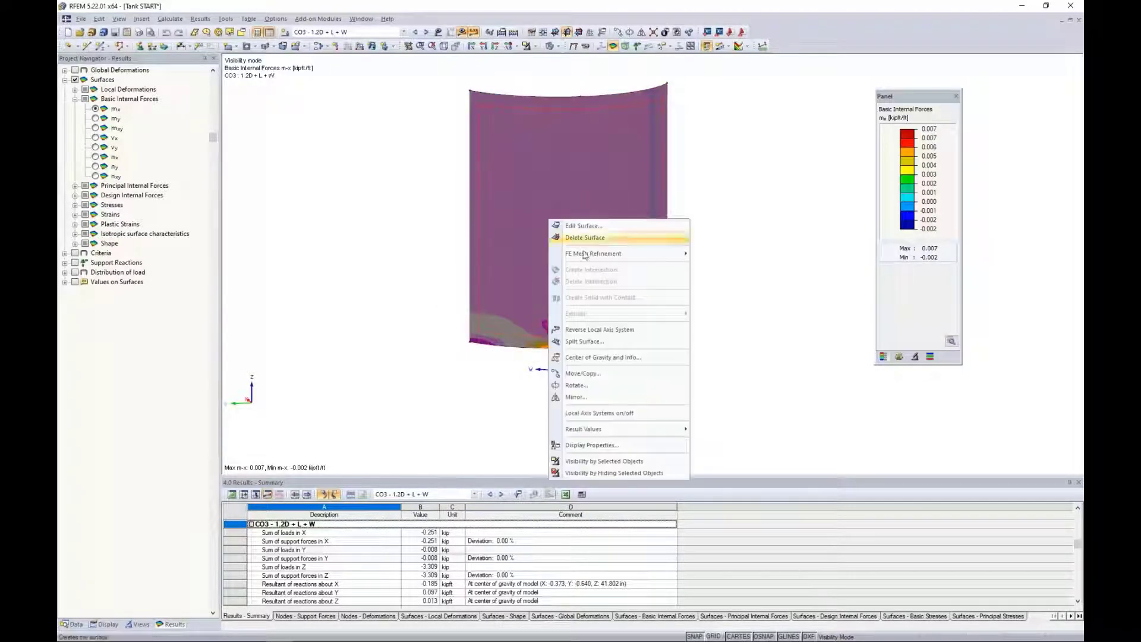
click(594, 413)
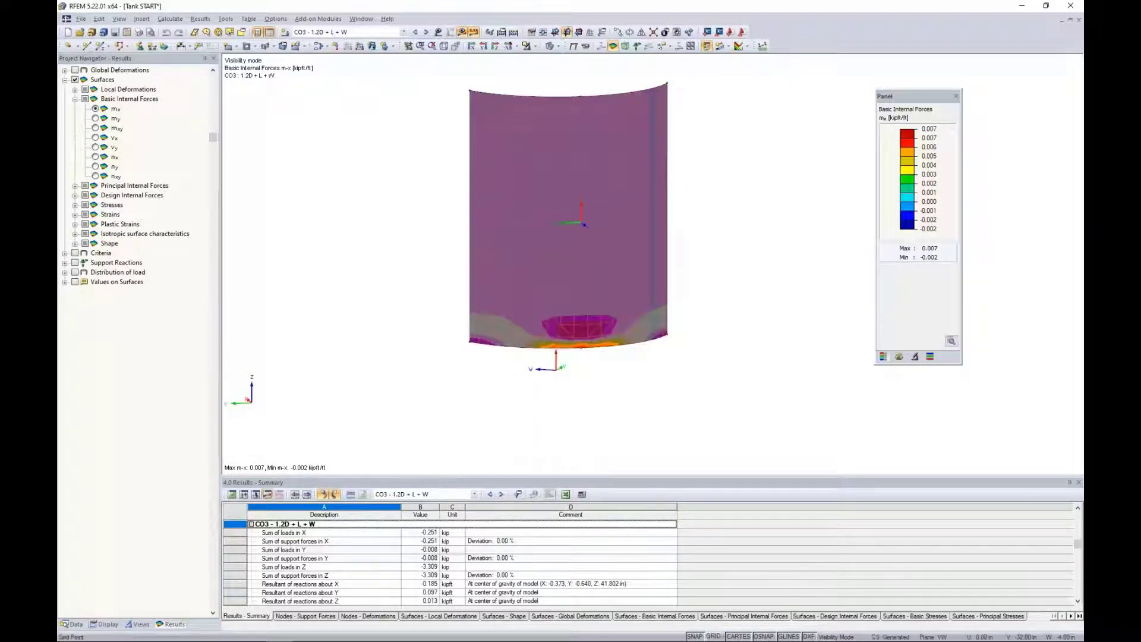
click(470, 402)
ctrl+middle_drag(414, 282, 427, 261)
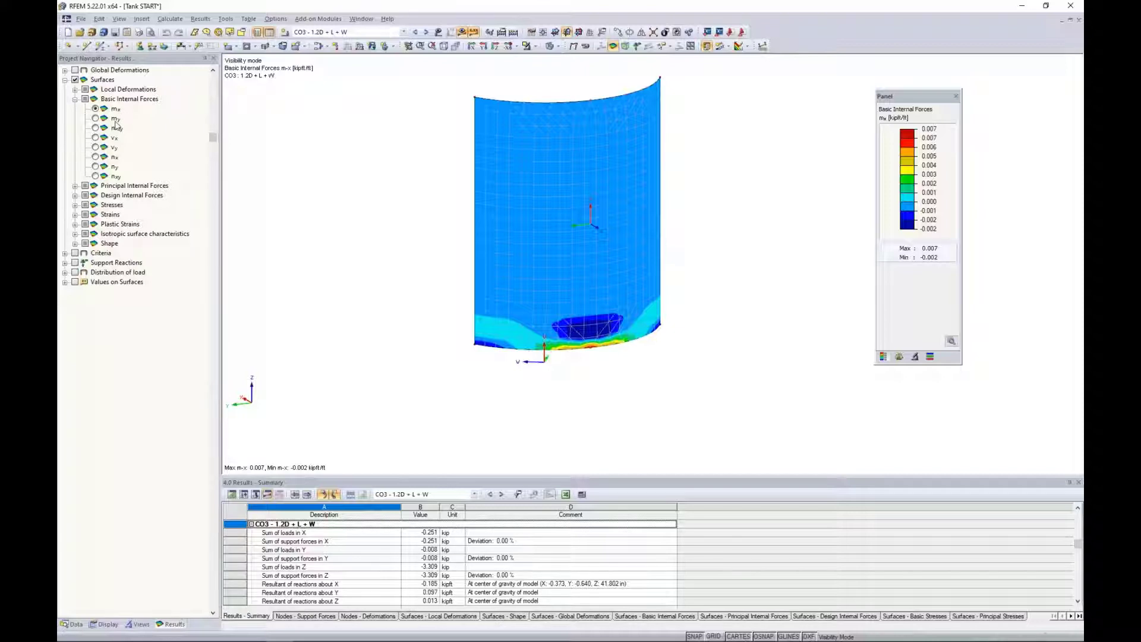
Compare the basic internal forces m-y, v-x, v-y and n-x on the isolated wall, finishing with m-x.
click(116, 121)
click(95, 119)
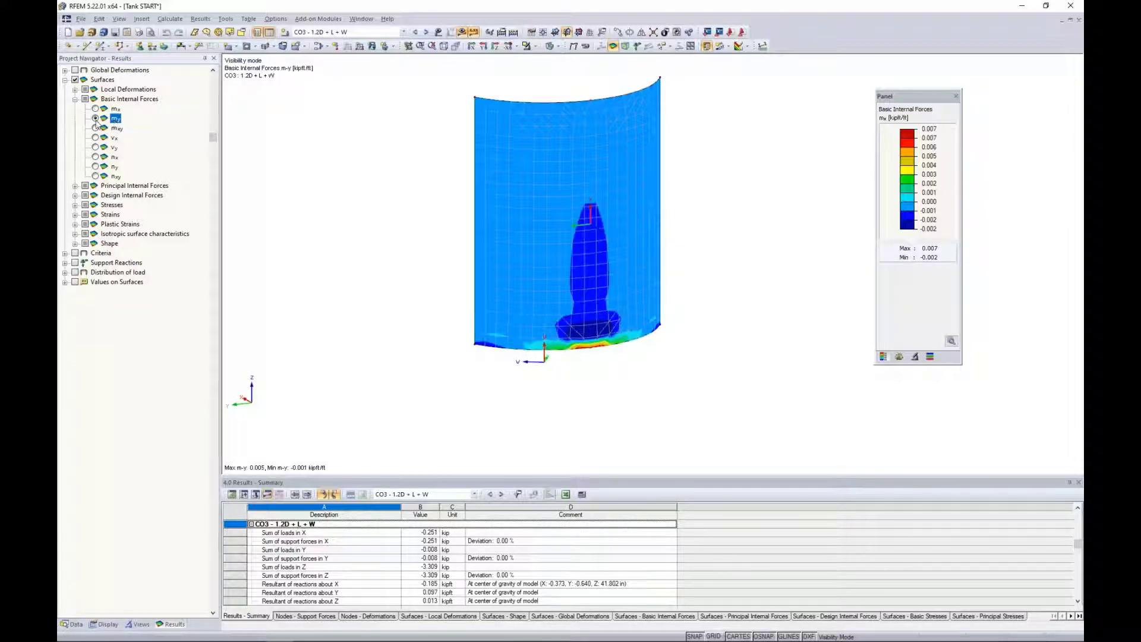
click(95, 138)
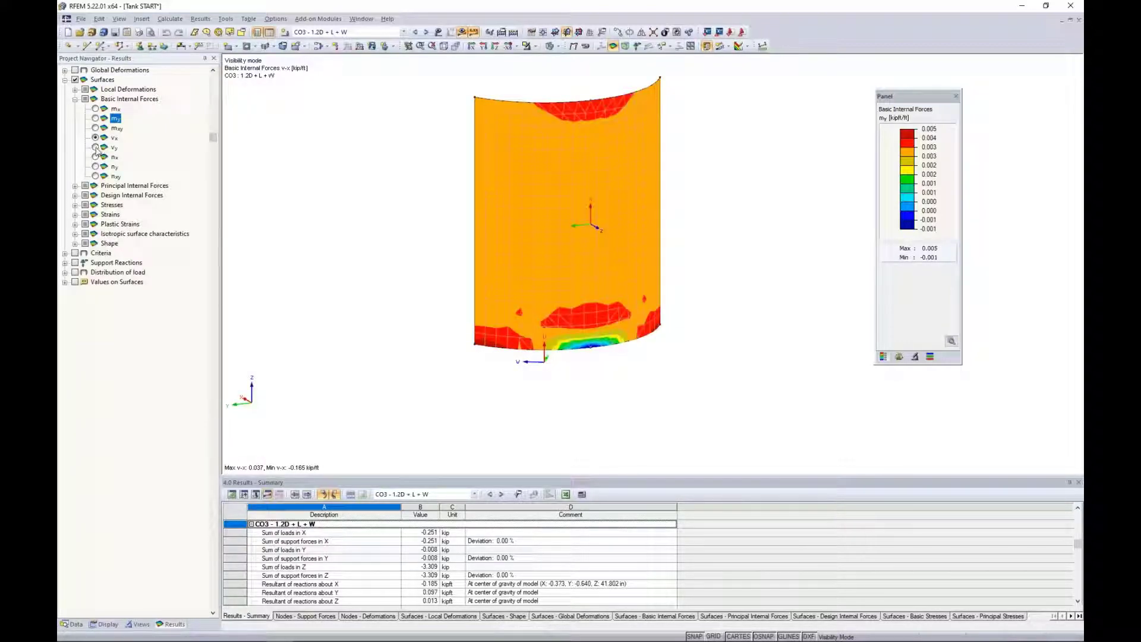
click(95, 147)
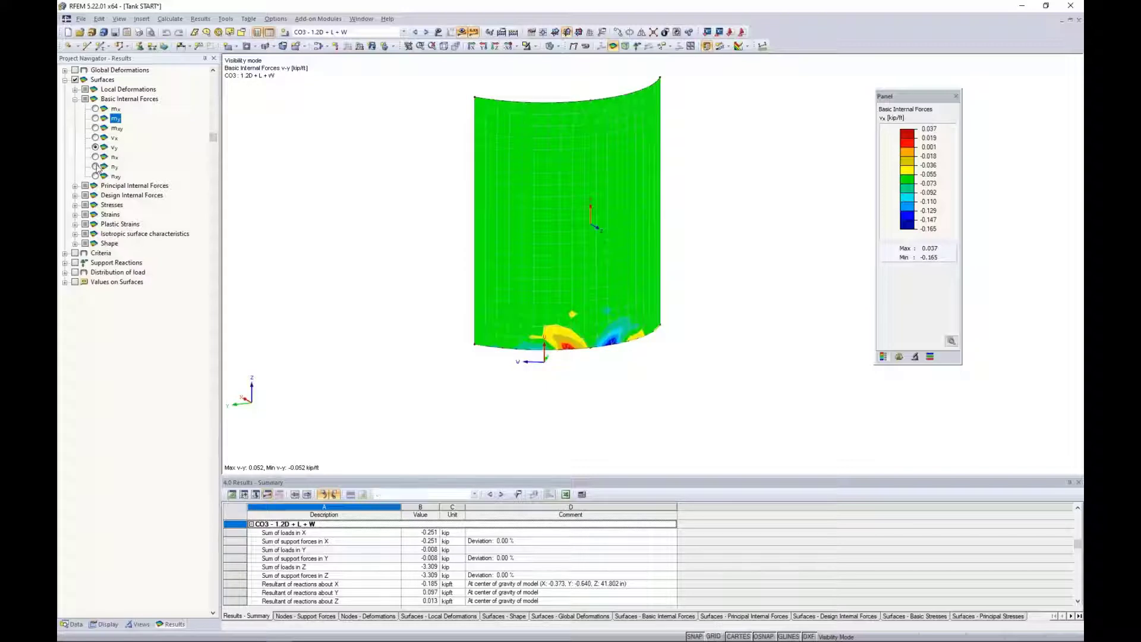
click(95, 157)
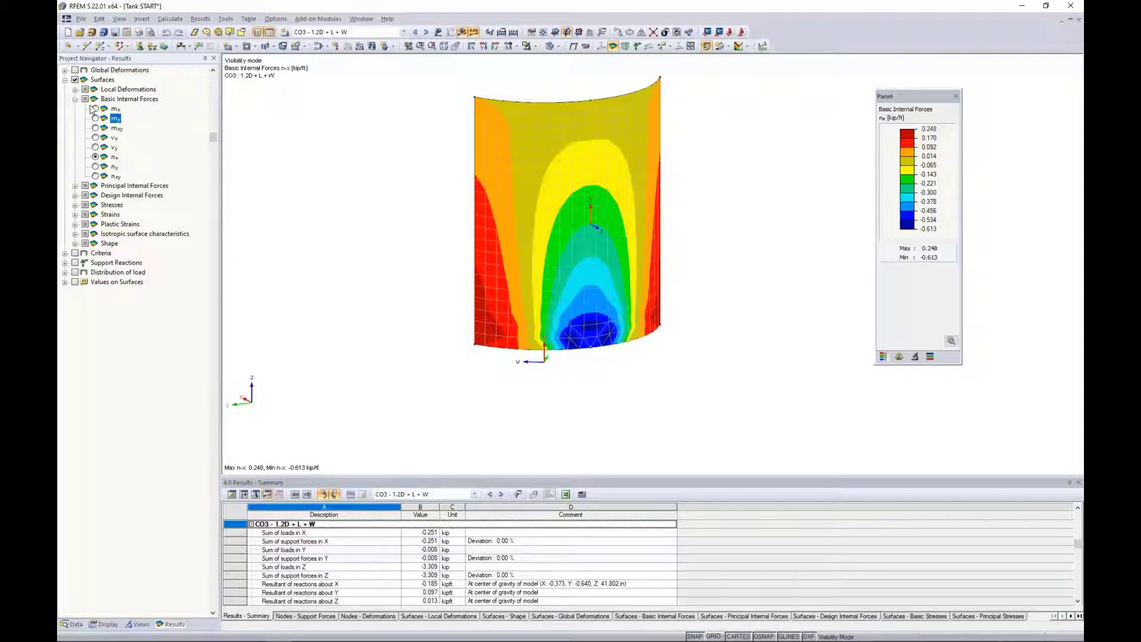
click(96, 110)
middle_drag(408, 265, 378, 281)
scroll(383, 280, up, 1)
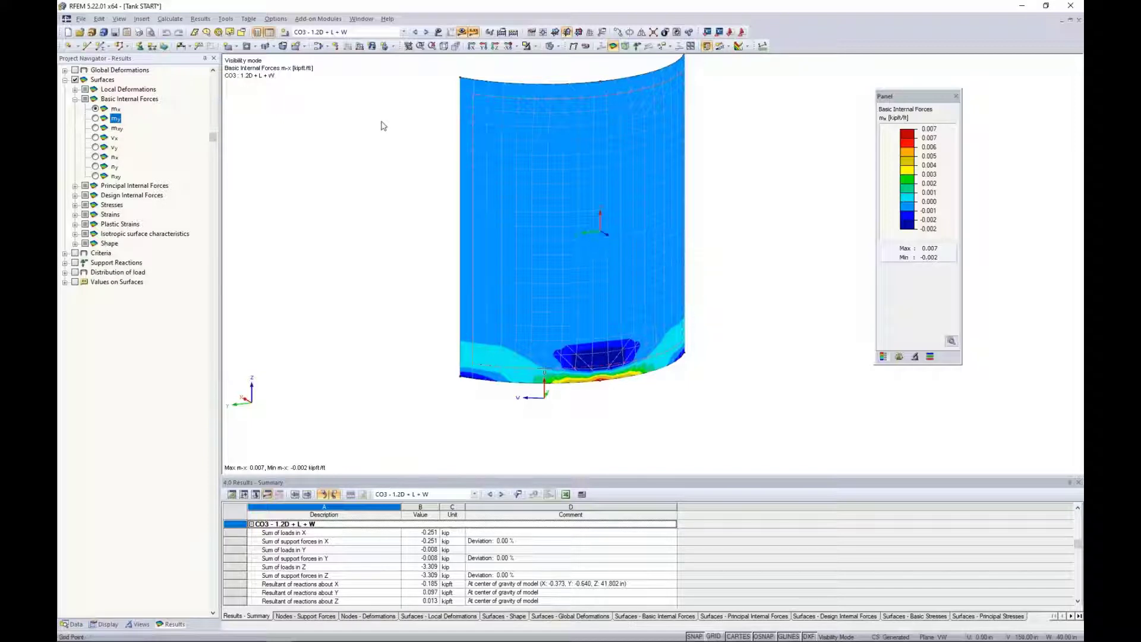
Switch to Chrome with the RFEM 5 online manual open at section 8.15 Surfaces - Basic Internal Forces.
click(361, 19)
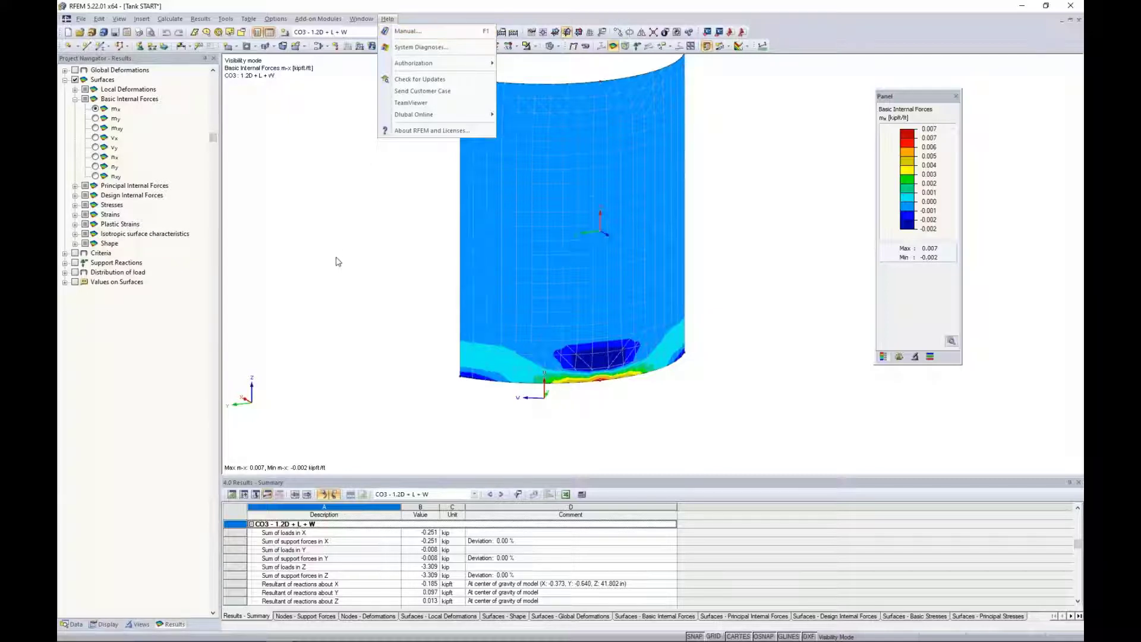
key(super+Tab)
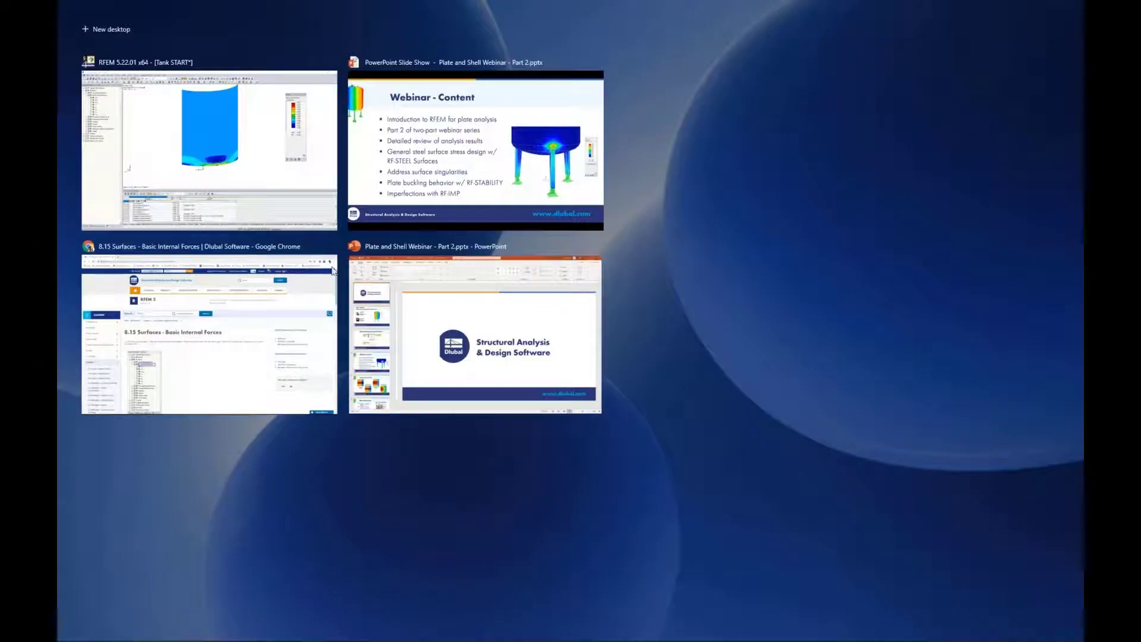
click(255, 330)
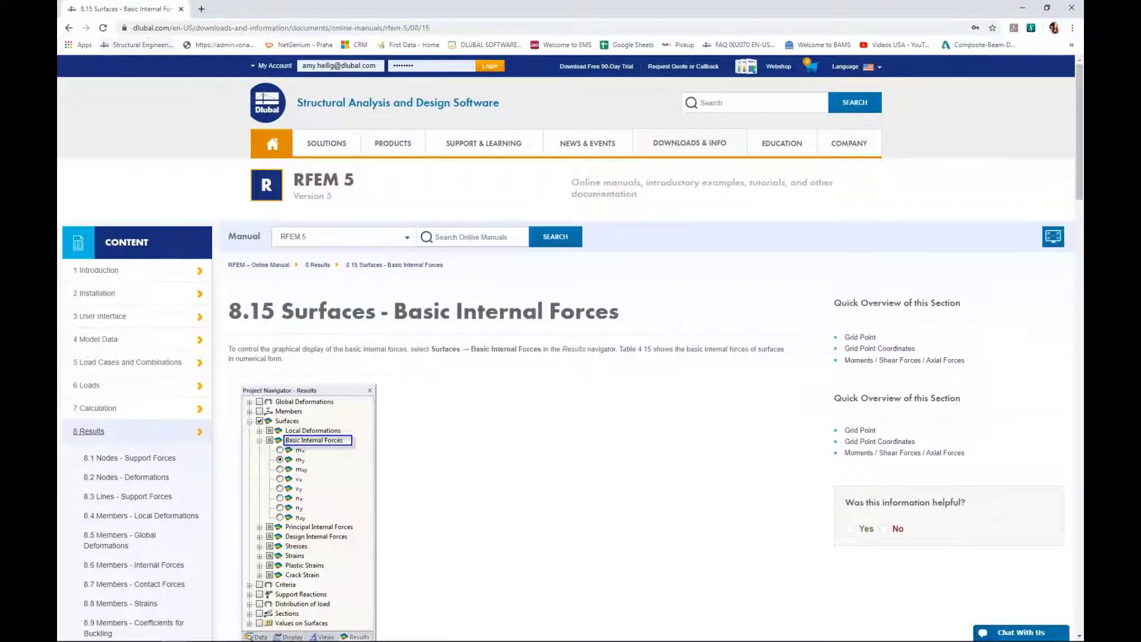
mouse_move(658, 149)
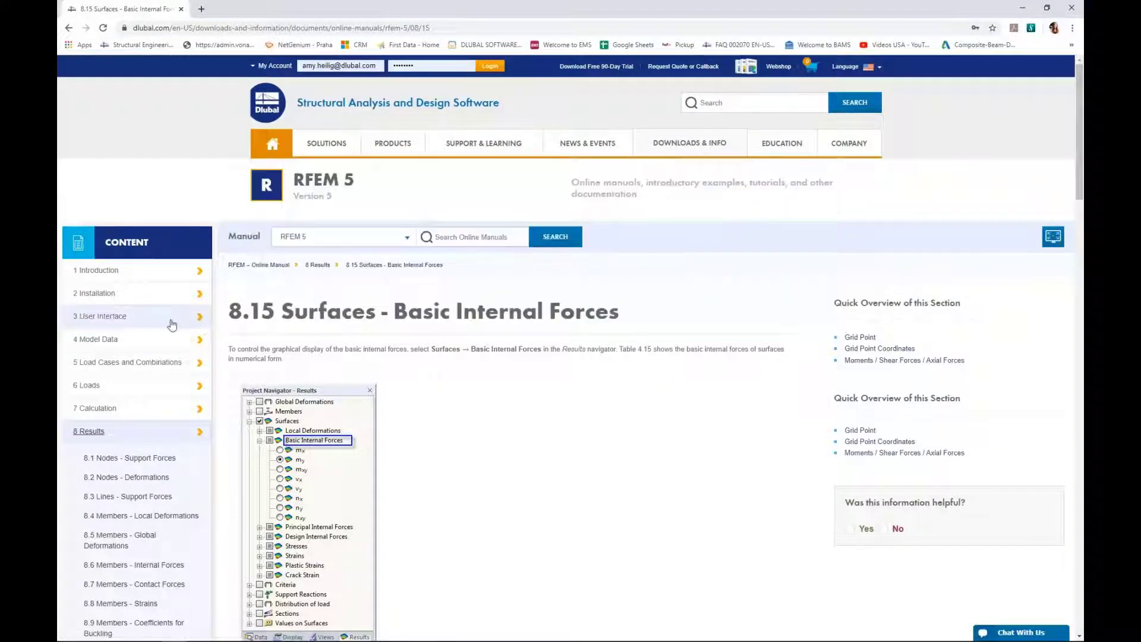
Examine the manual's figure of surface internal forces and stresses and the definitions in Table 8.8 Basic internal forces.
scroll(172, 324, down, 3)
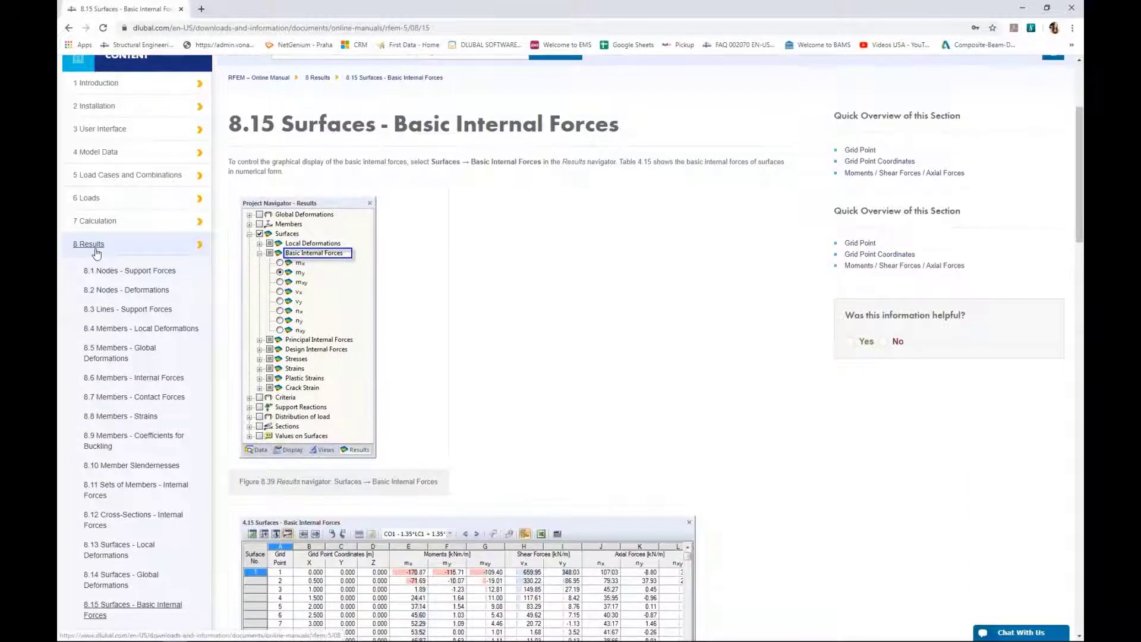
scroll(97, 253, down, 4)
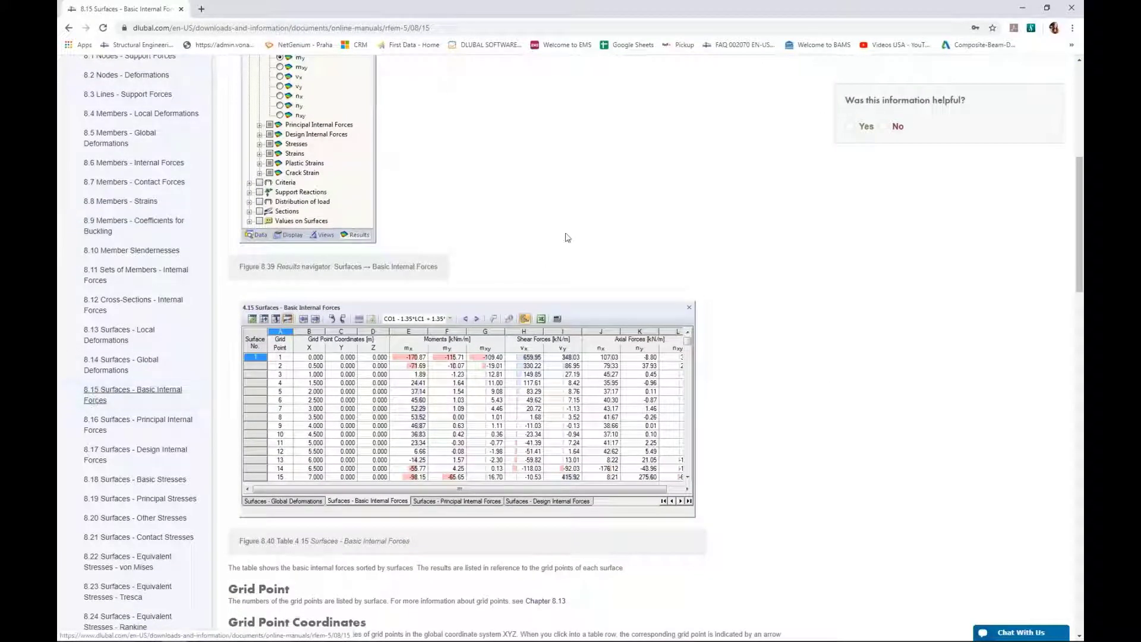
scroll(566, 236, down, 4)
scroll(565, 237, down, 10)
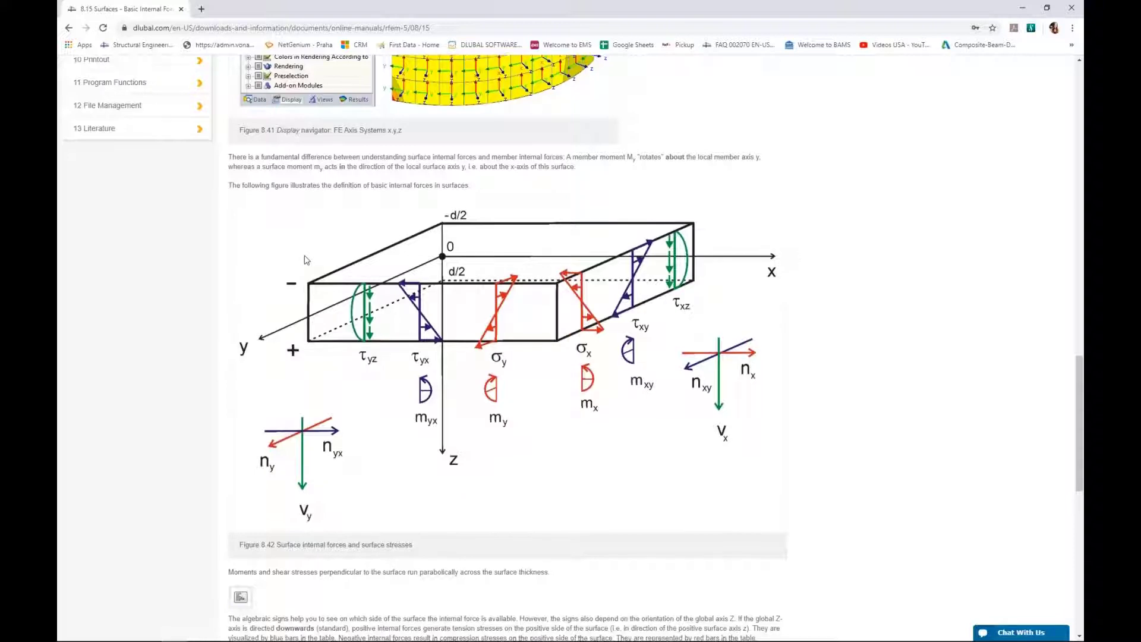
scroll(304, 261, down, 4)
scroll(305, 262, down, 5)
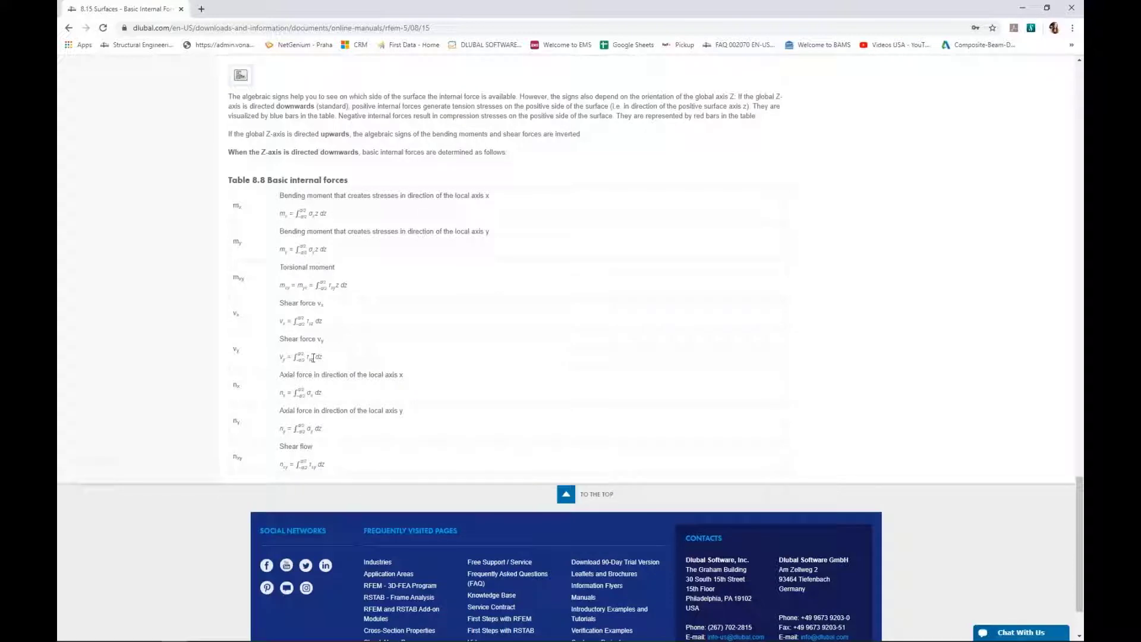
Return to RFEM and display the principal internal force m-1 on the isolated wall surface.
key(super+Tab)
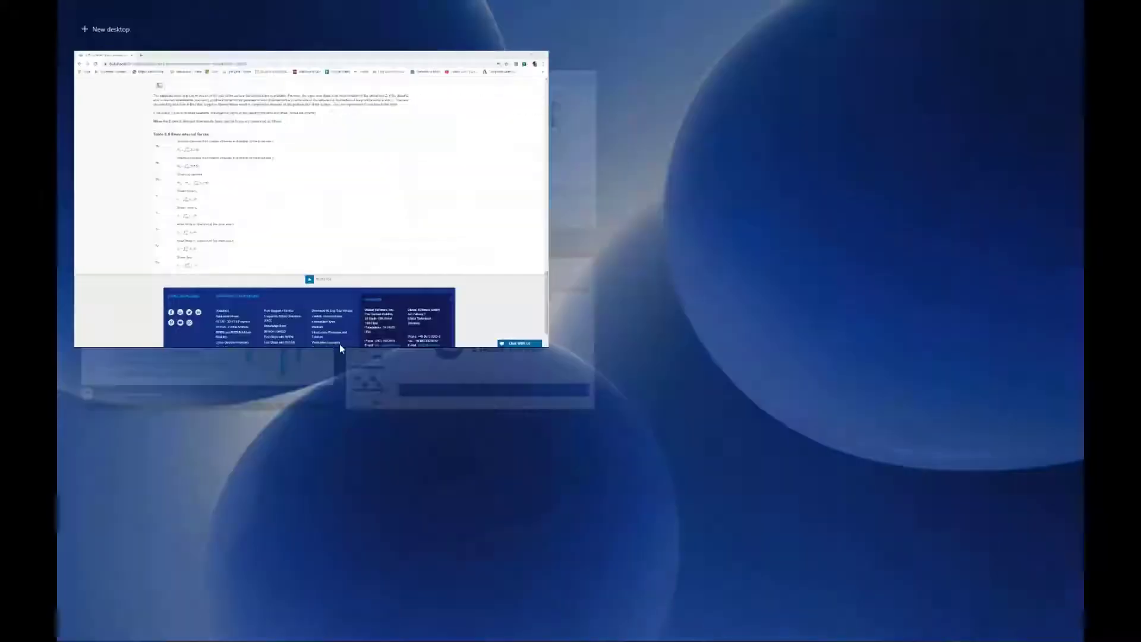
click(423, 169)
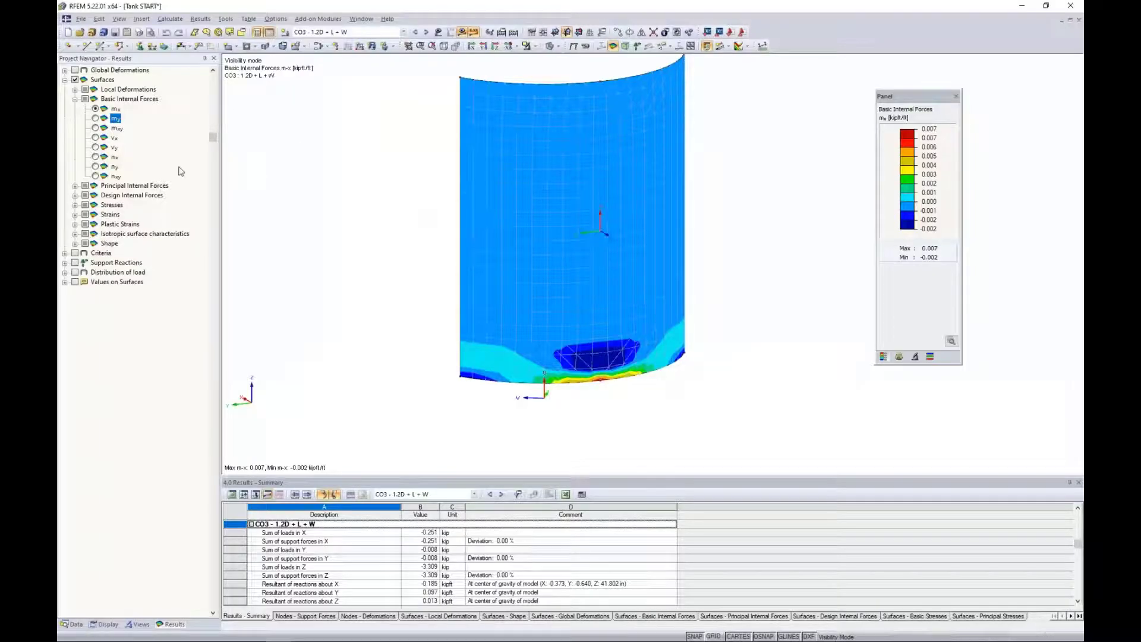
click(76, 100)
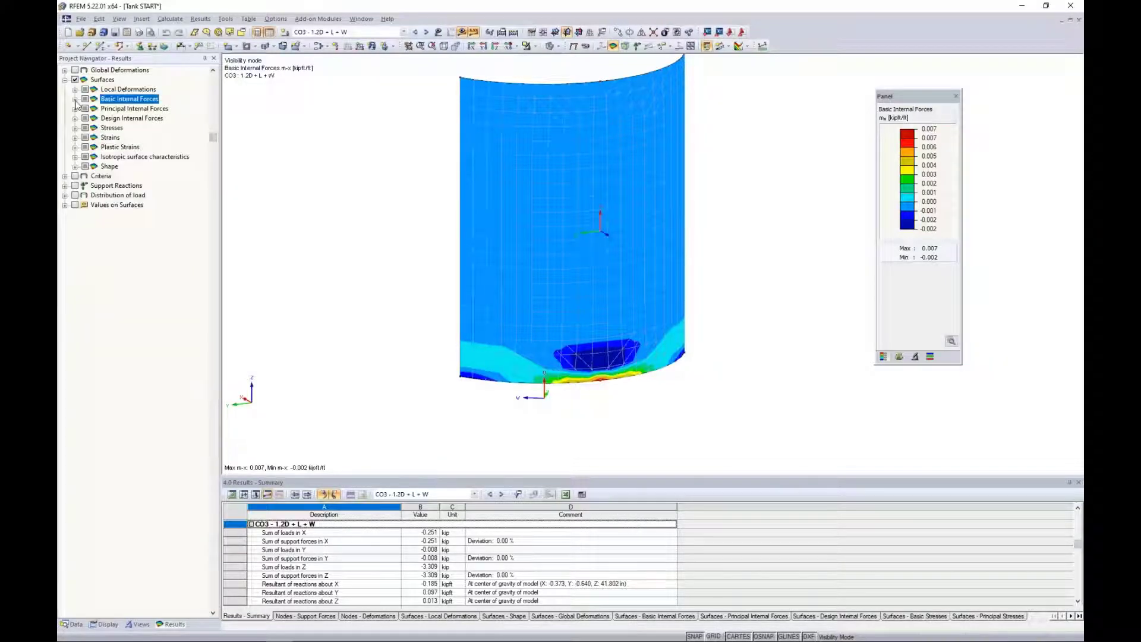
click(76, 110)
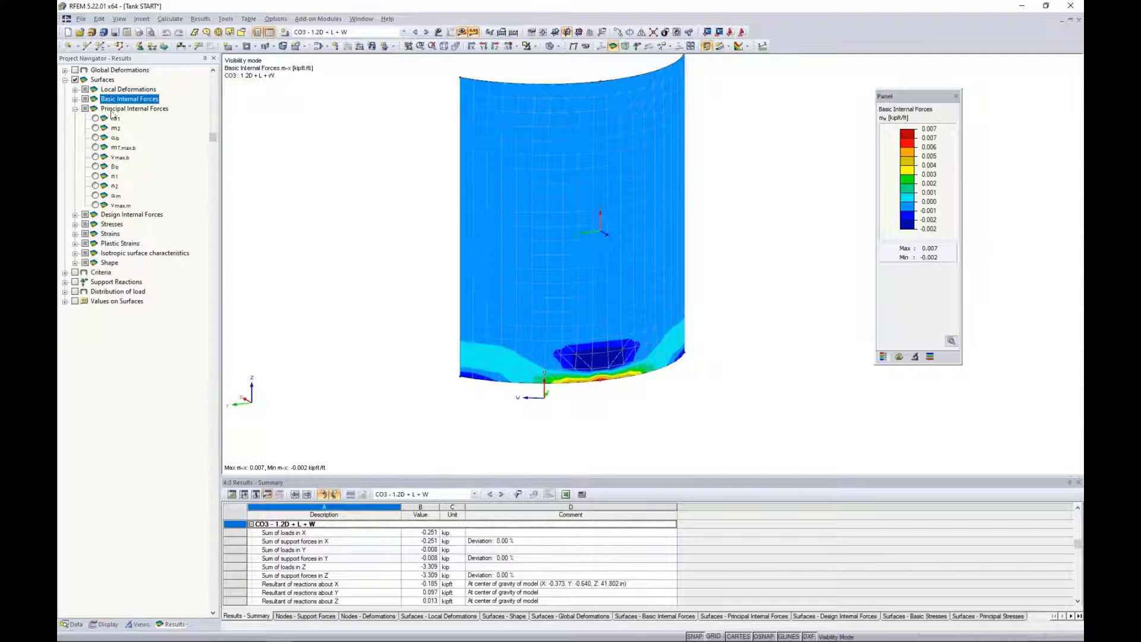
click(95, 118)
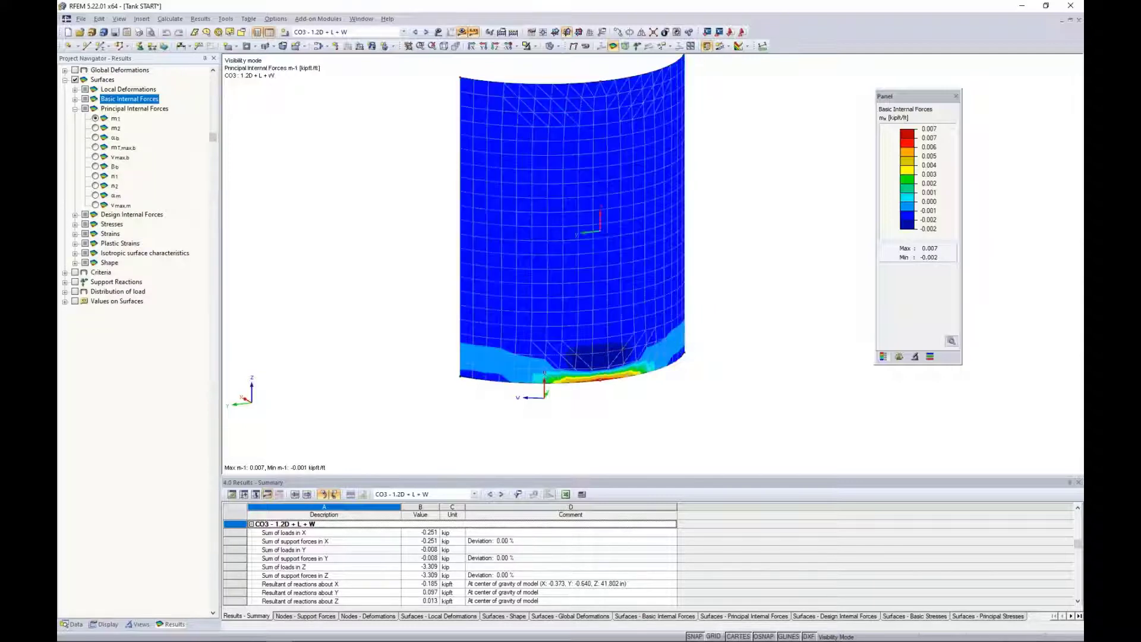
Compare the principal internal forces m-2 and m-1 on the isolated wall, finishing with the principal direction Alpha-b.
click(95, 128)
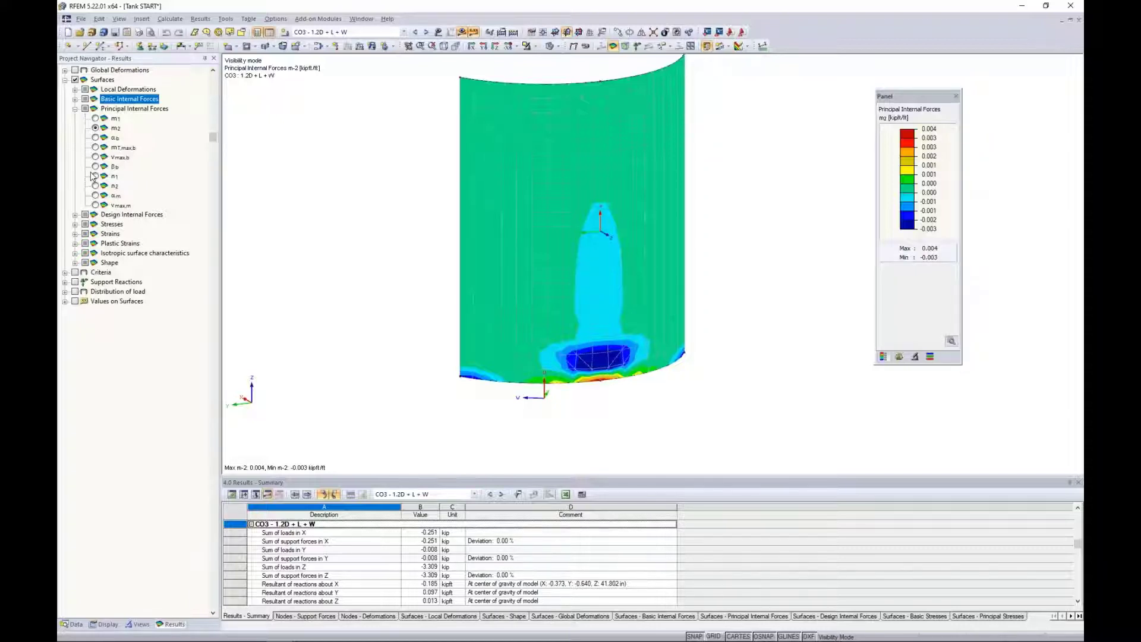
click(95, 118)
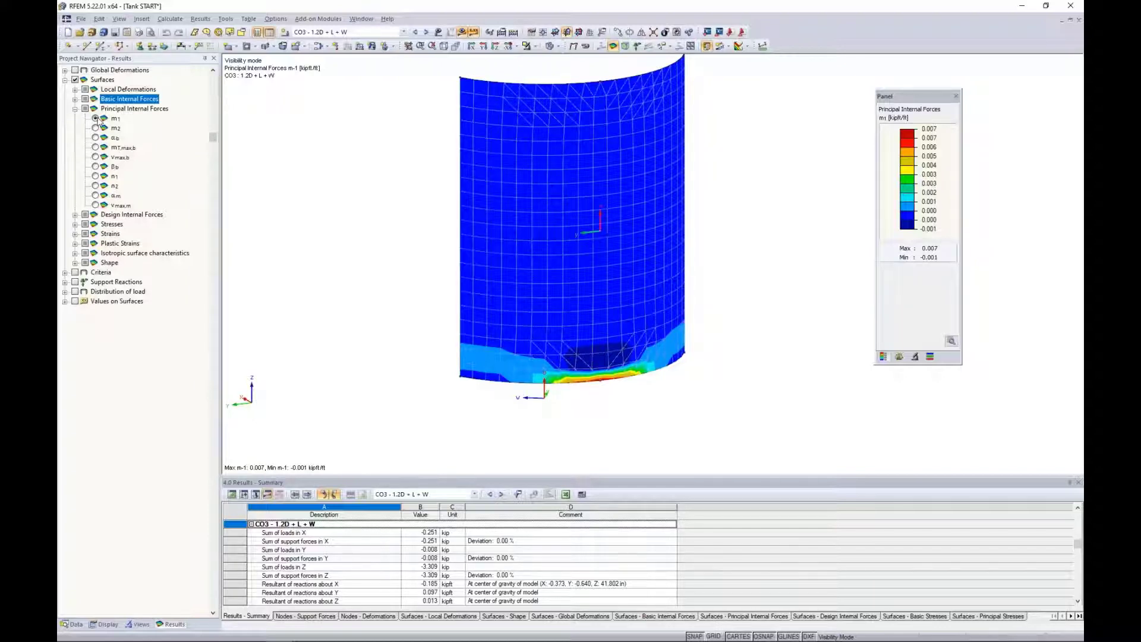
click(95, 138)
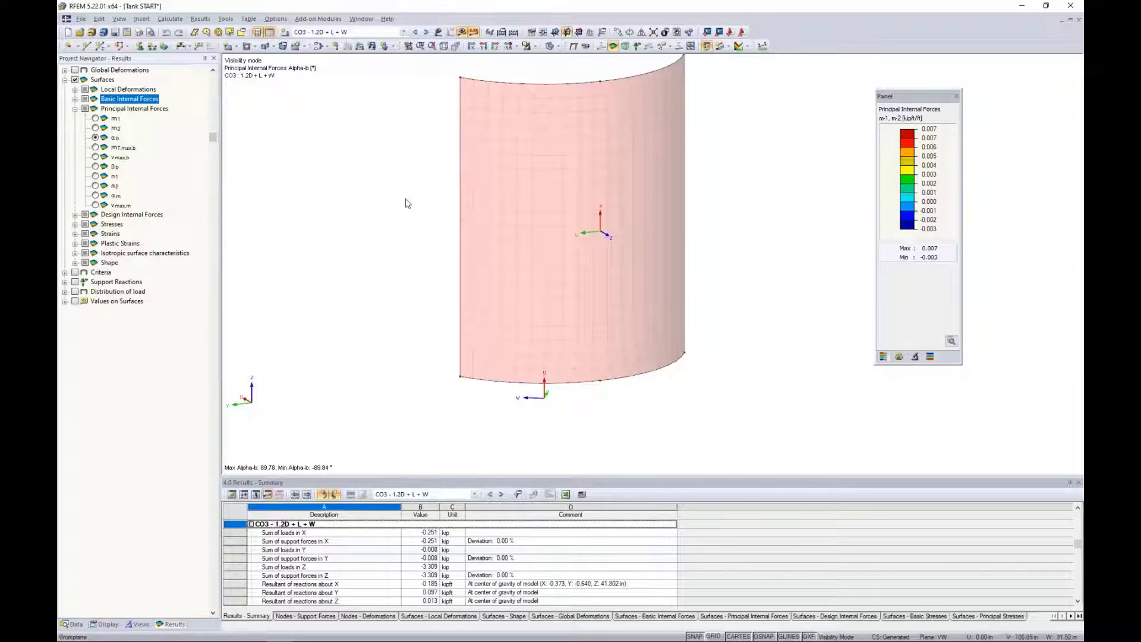
Raise the trajectories display factor to 512 and inspect the Alpha-b trajectories near the base of the wall.
click(899, 356)
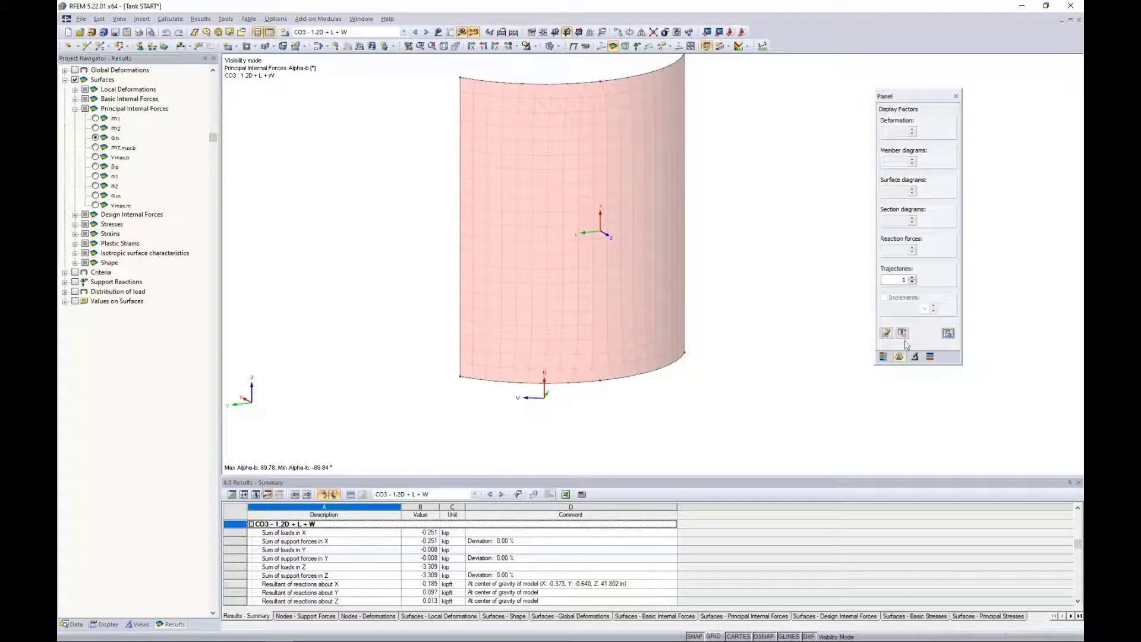
click(912, 277)
click(912, 278)
click(912, 278)
click(912, 277)
click(913, 278)
click(912, 278)
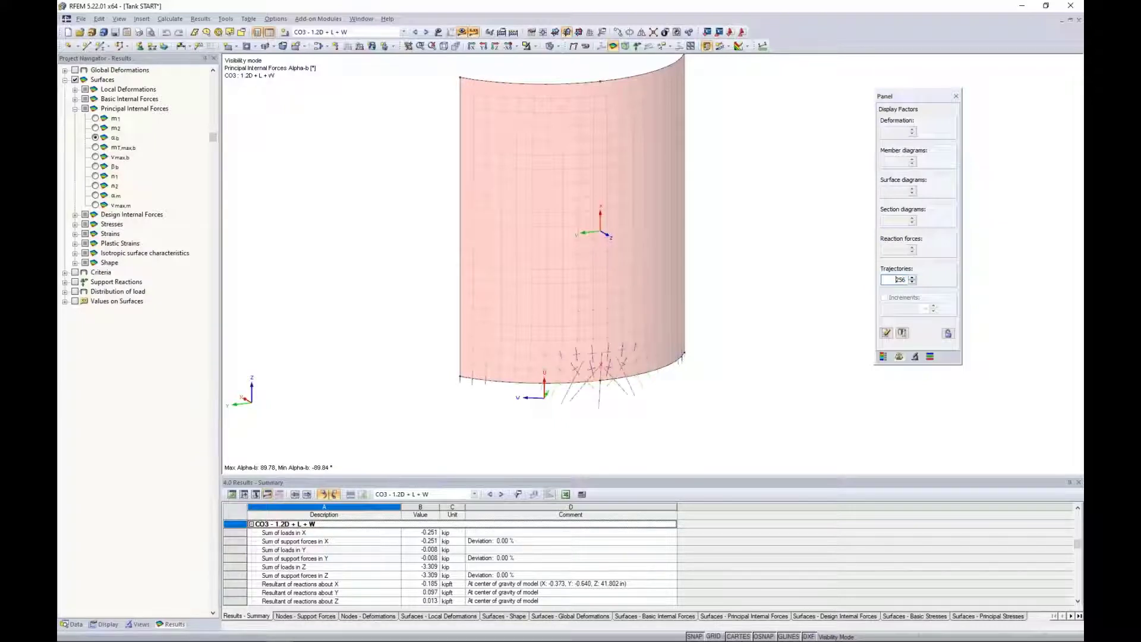
scroll(586, 414, up, 3)
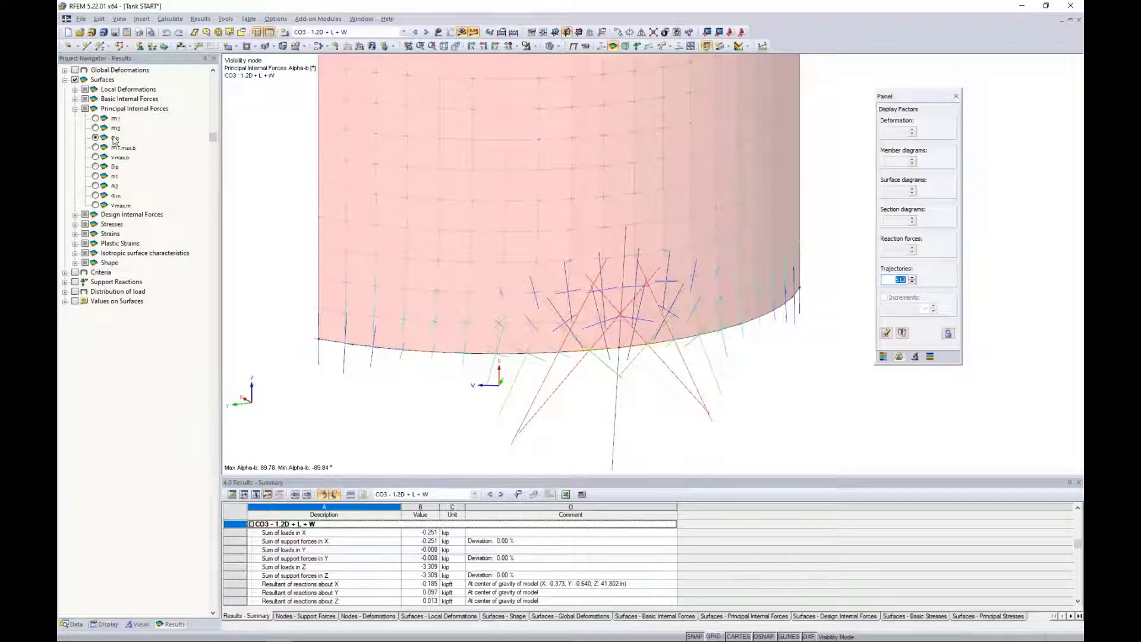
Display the design internal force m-x,D,+ on the isolated wall and inspect its lower edge.
click(75, 110)
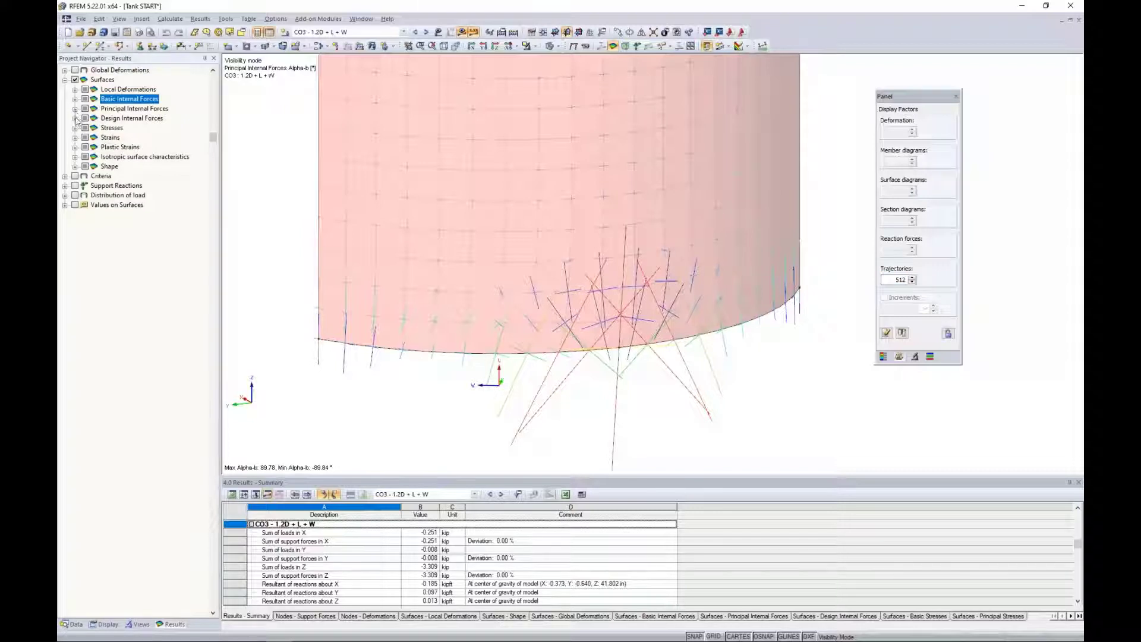
click(75, 119)
click(95, 128)
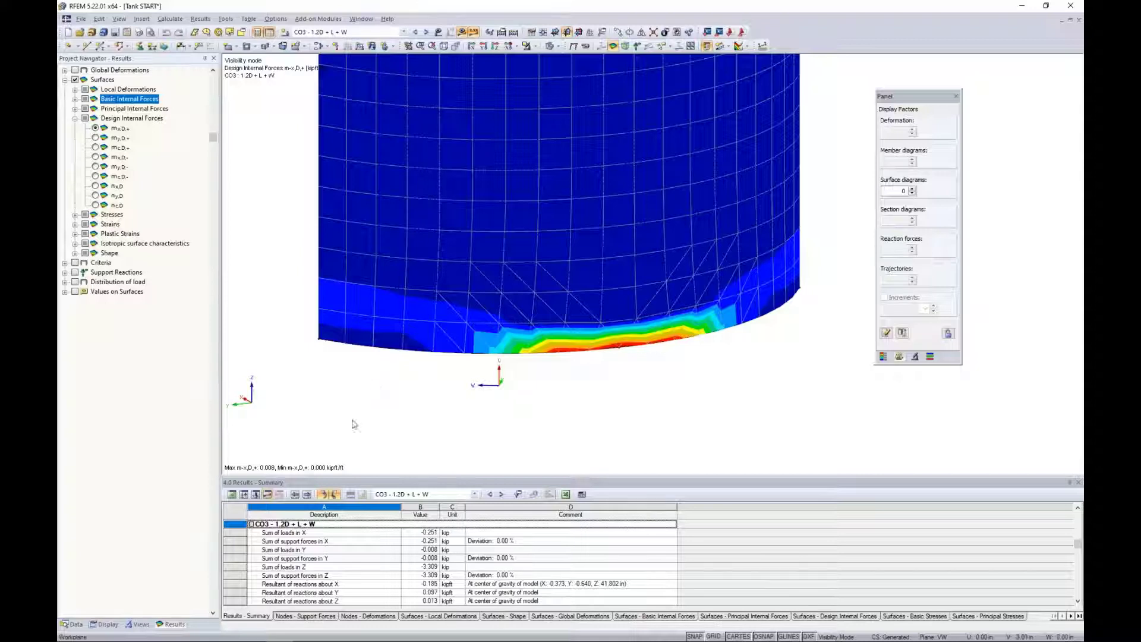
middle_drag(295, 303, 312, 337)
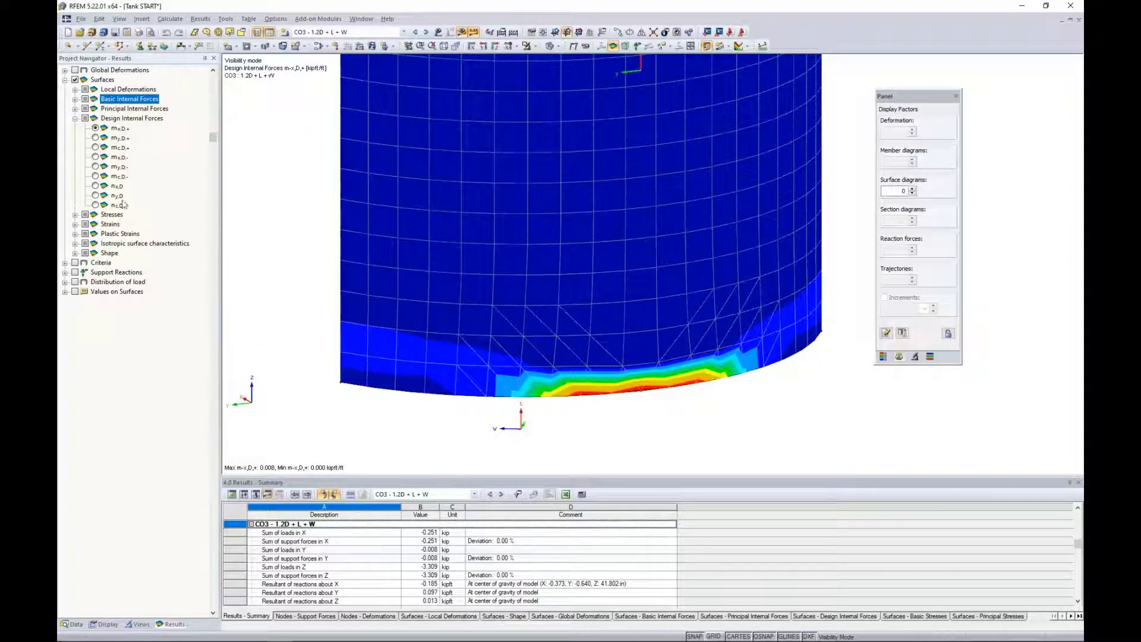
Compare the surface stresses Sigma-x,+, Sigma-y,+ and Sigma-1,+ on the wall, finishing with the equivalent stress Sigma-eqv,max,Mises.
click(75, 119)
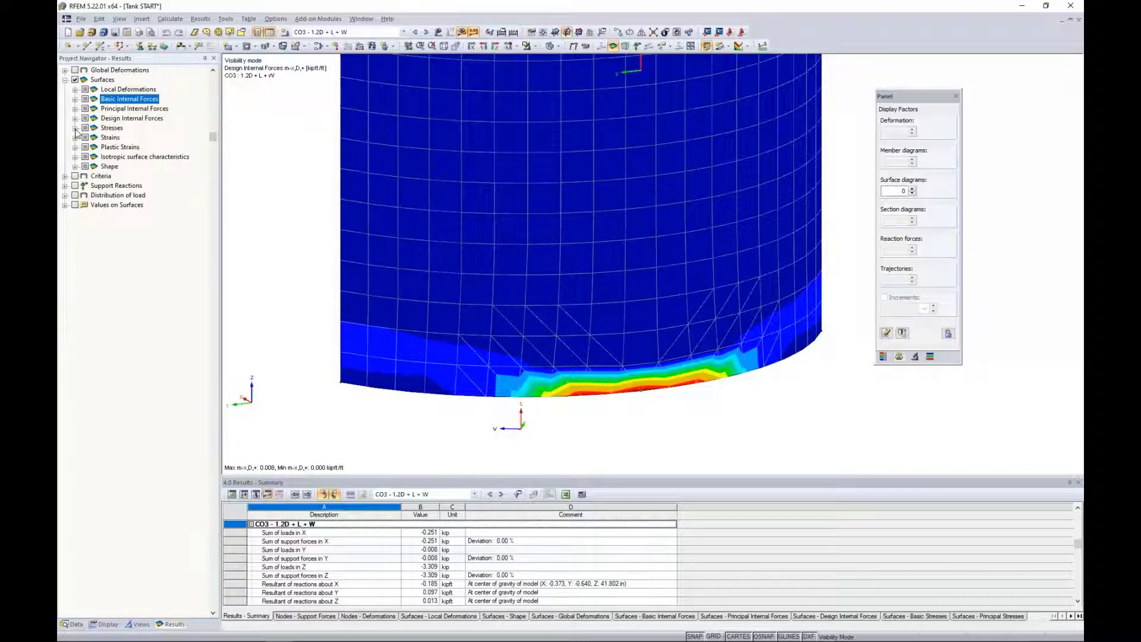
click(75, 128)
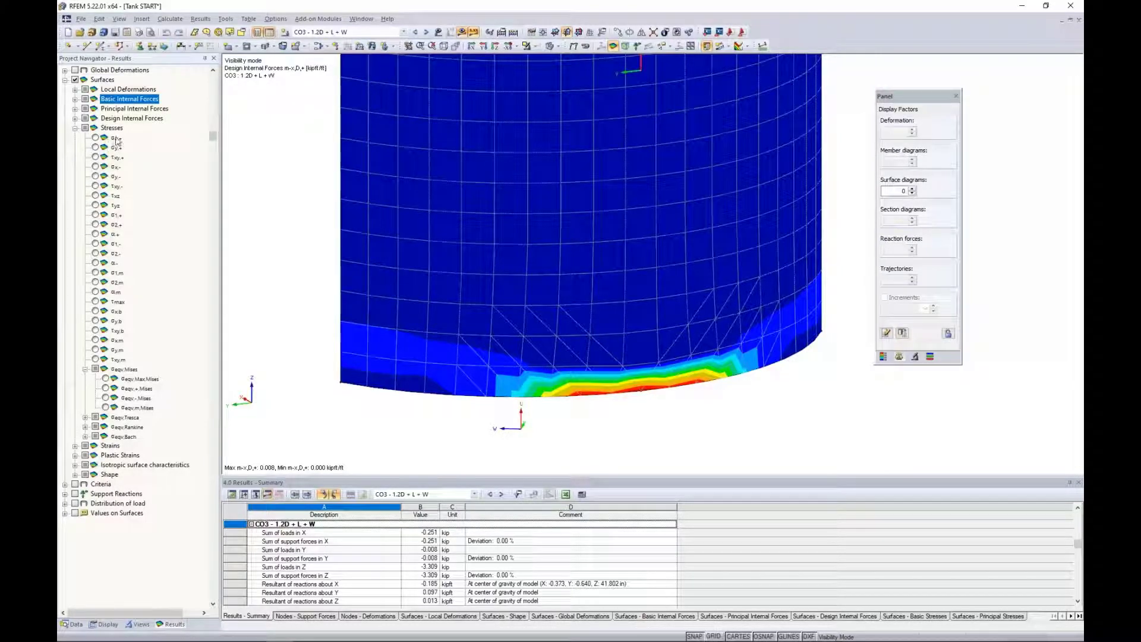
click(95, 138)
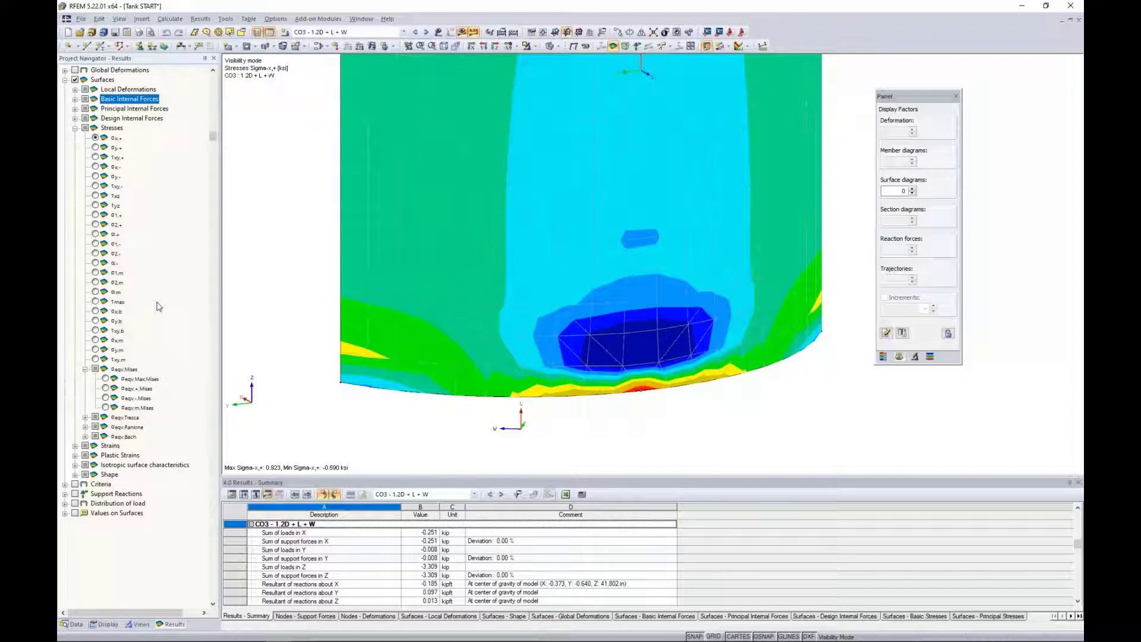
click(95, 147)
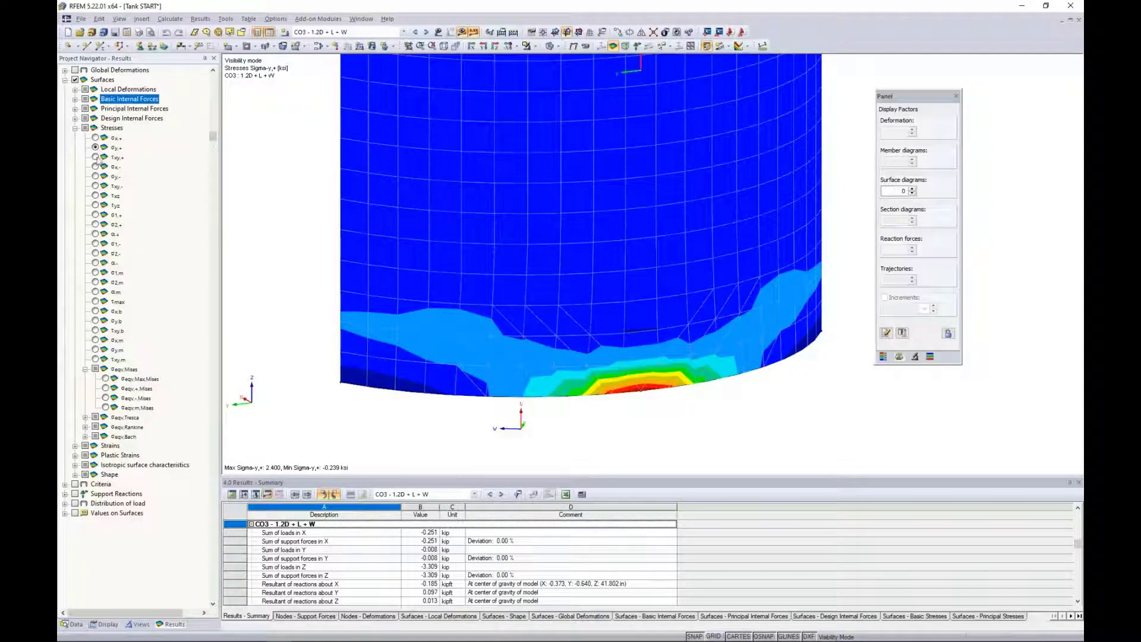
click(95, 215)
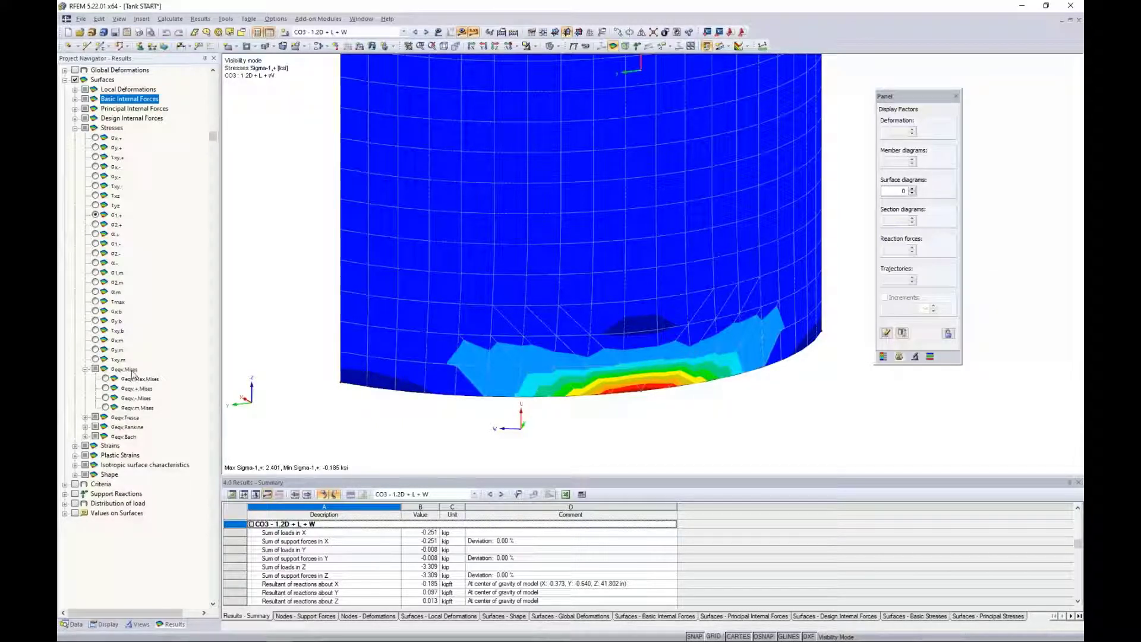
click(107, 379)
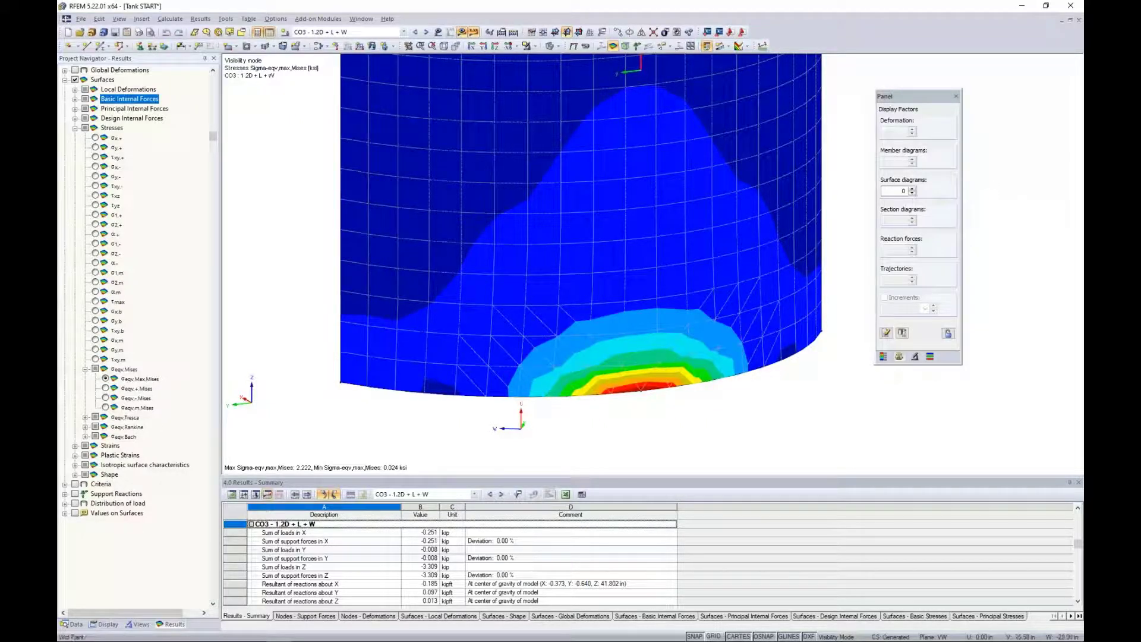
key(alt+Tab)
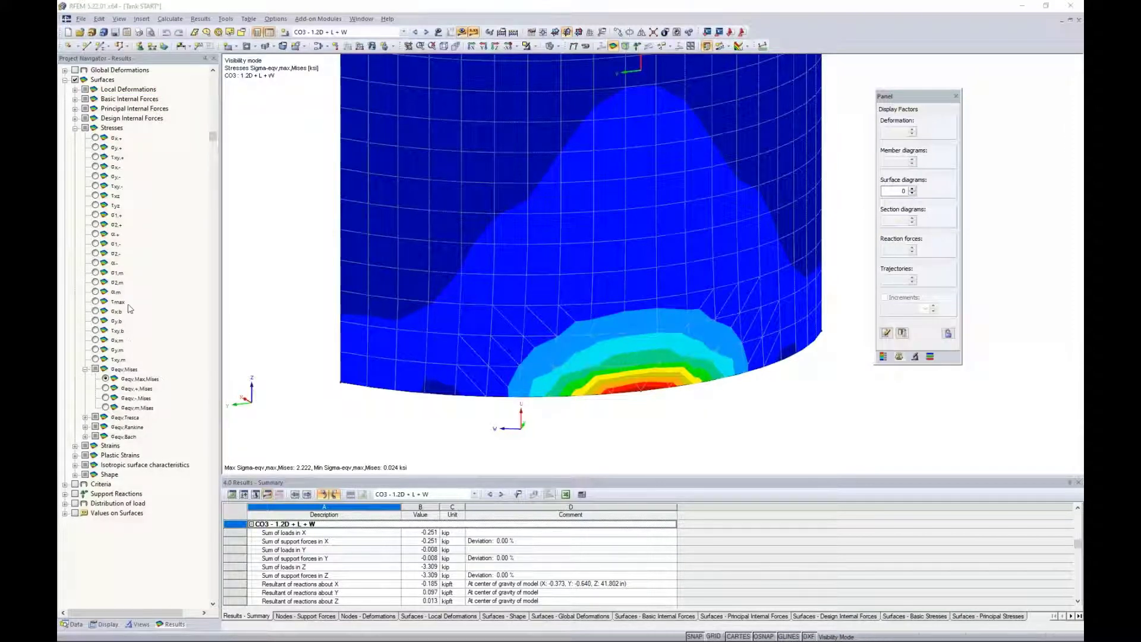
Review the surface strain Eps-x,+ on the wall, followed by the von Mises strain Eps+,Mises.
click(76, 127)
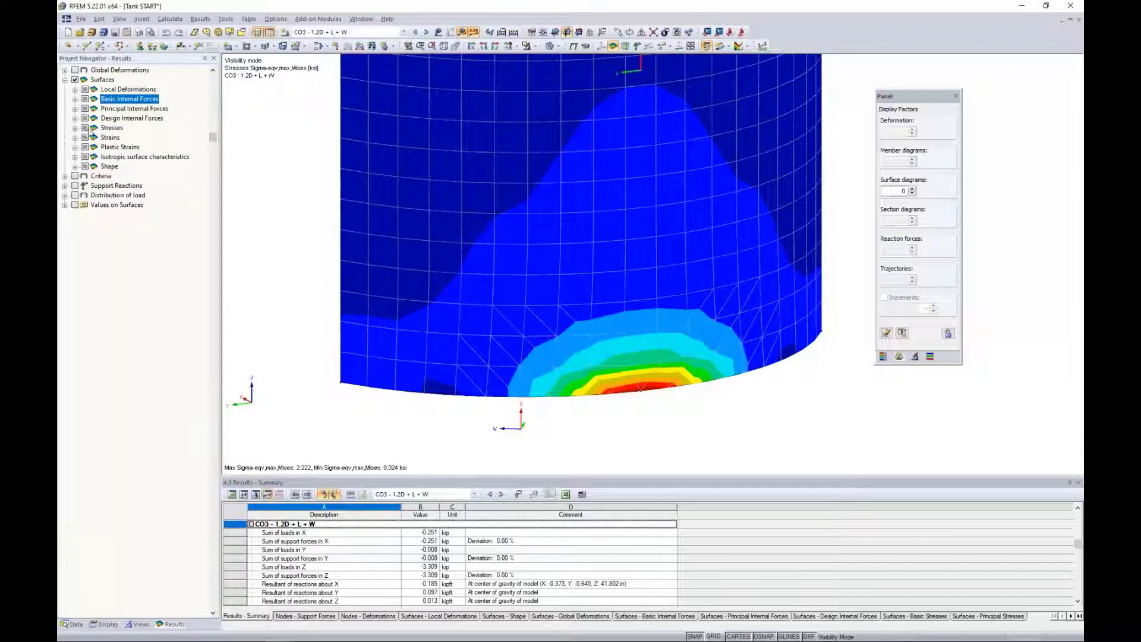
click(75, 138)
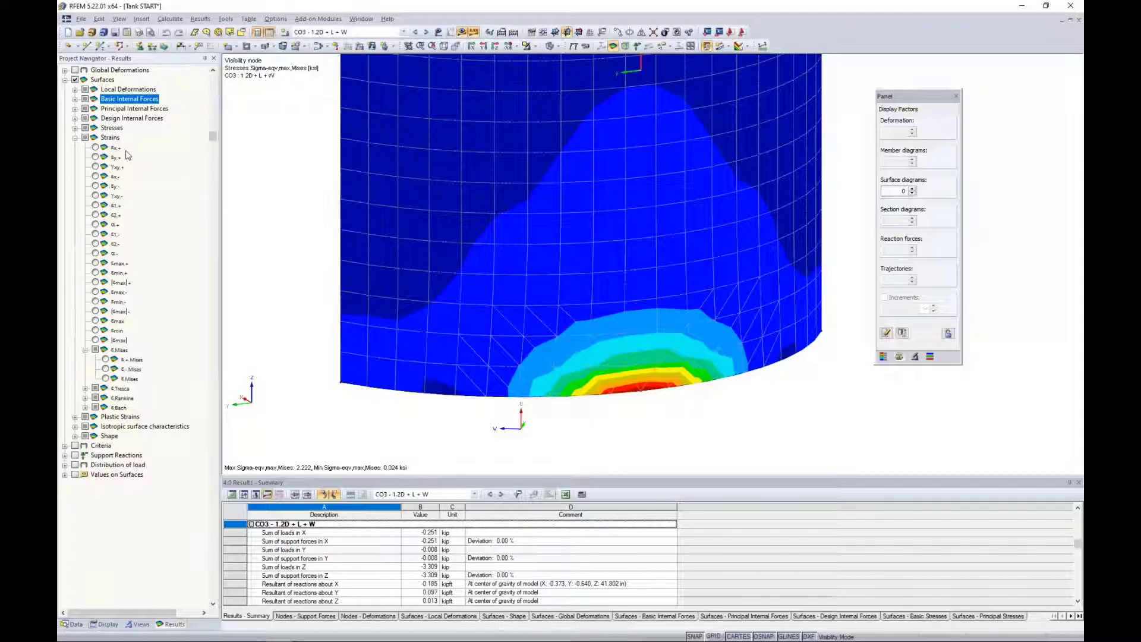
click(95, 147)
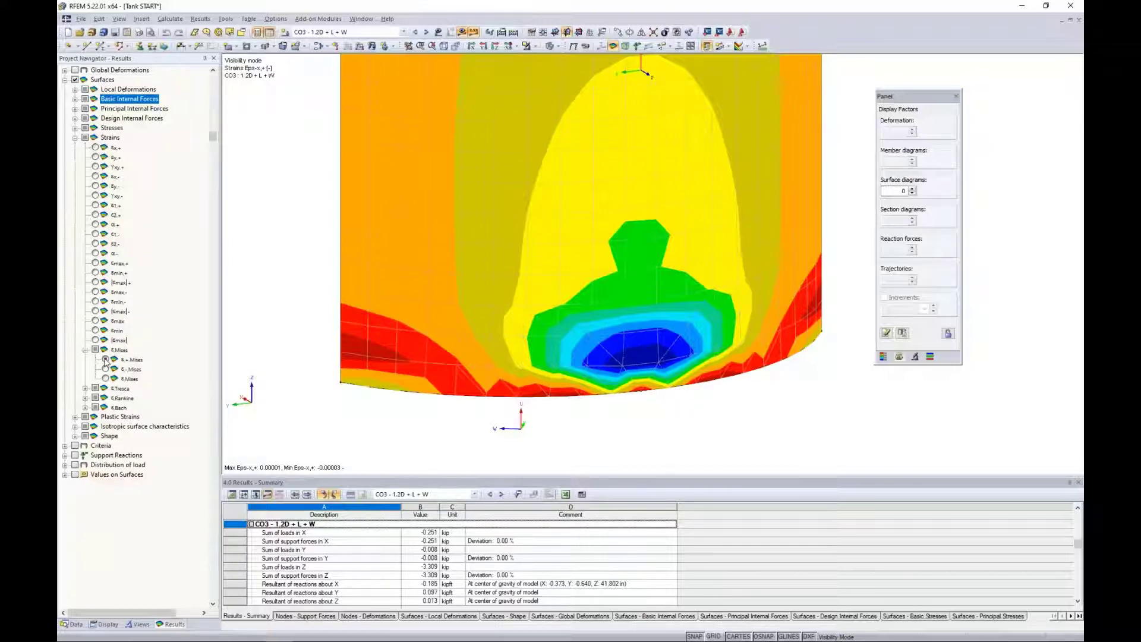
click(106, 360)
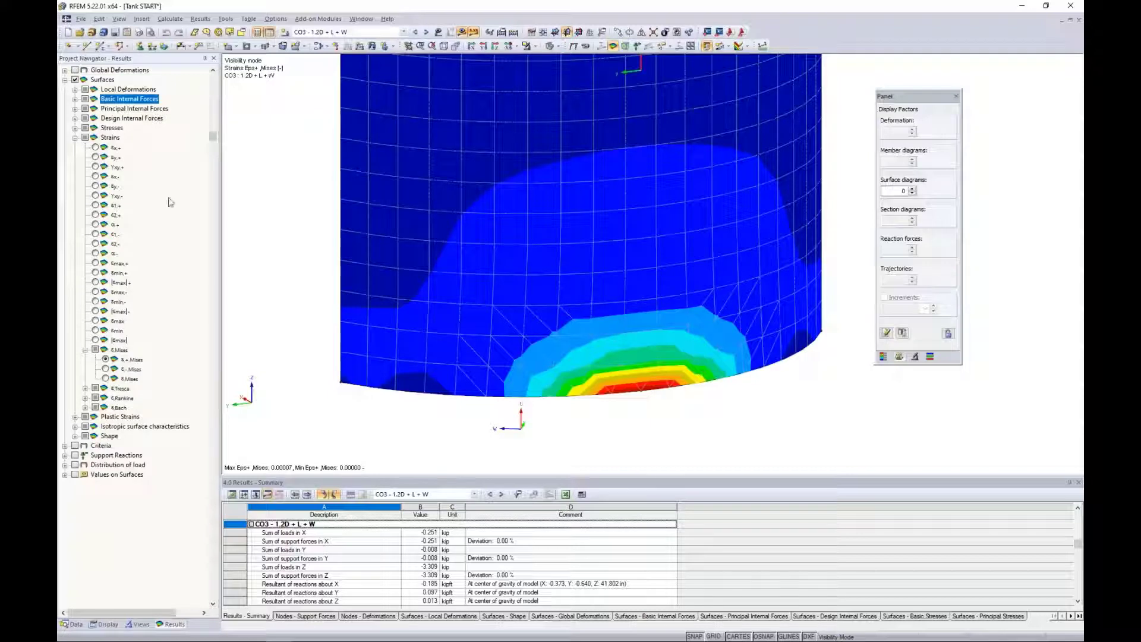
click(76, 138)
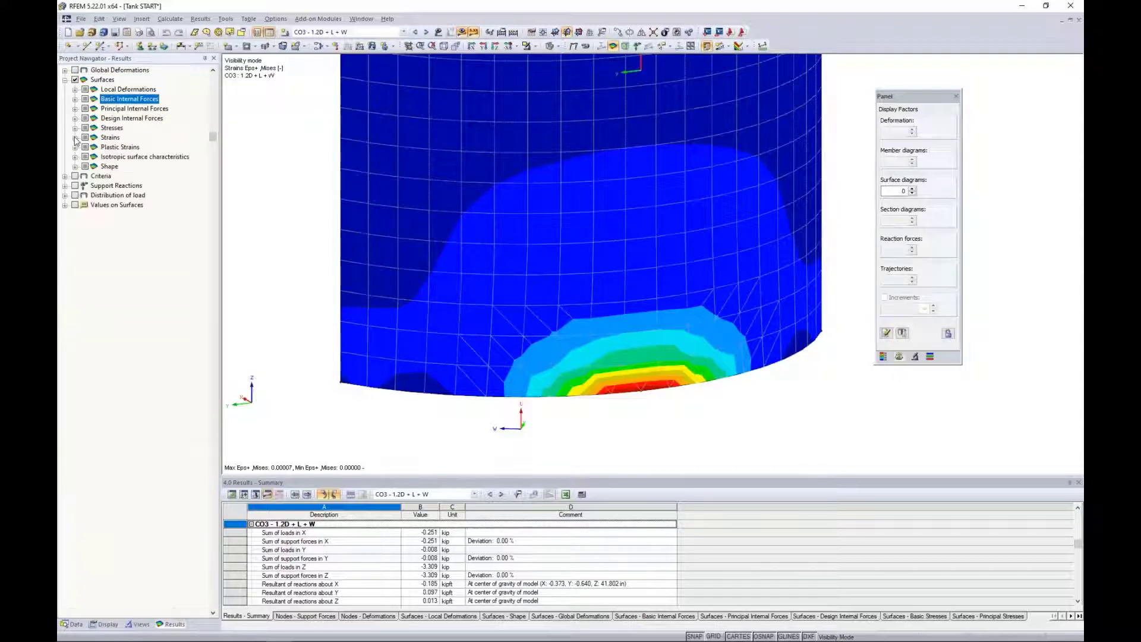
Display the basic internal force n-x over the full height of the isolated wall.
click(75, 99)
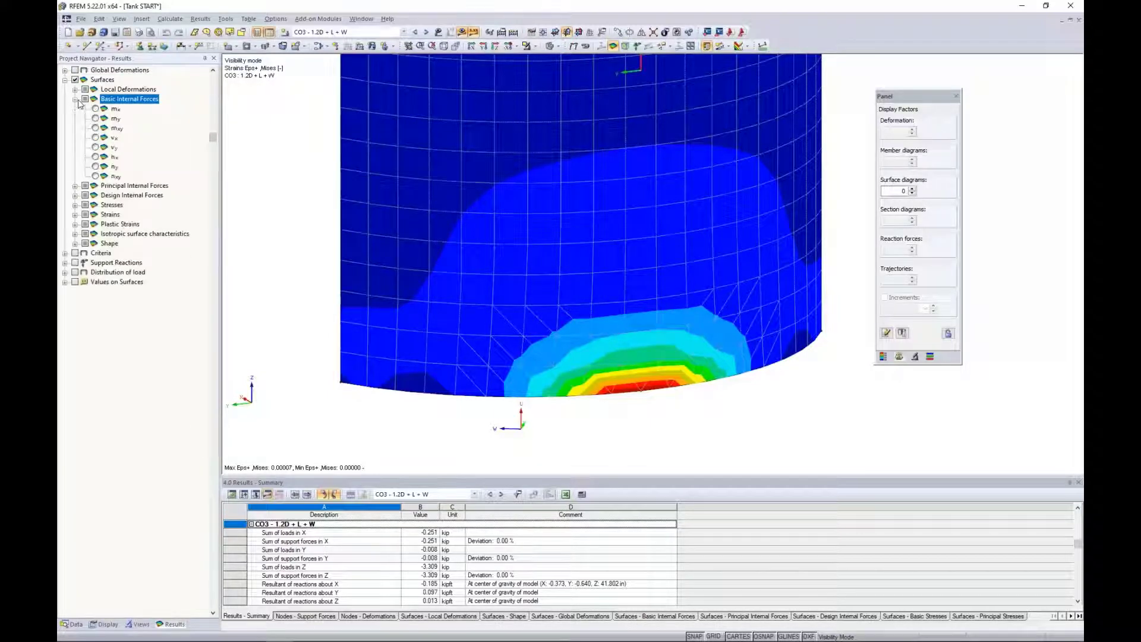
click(95, 157)
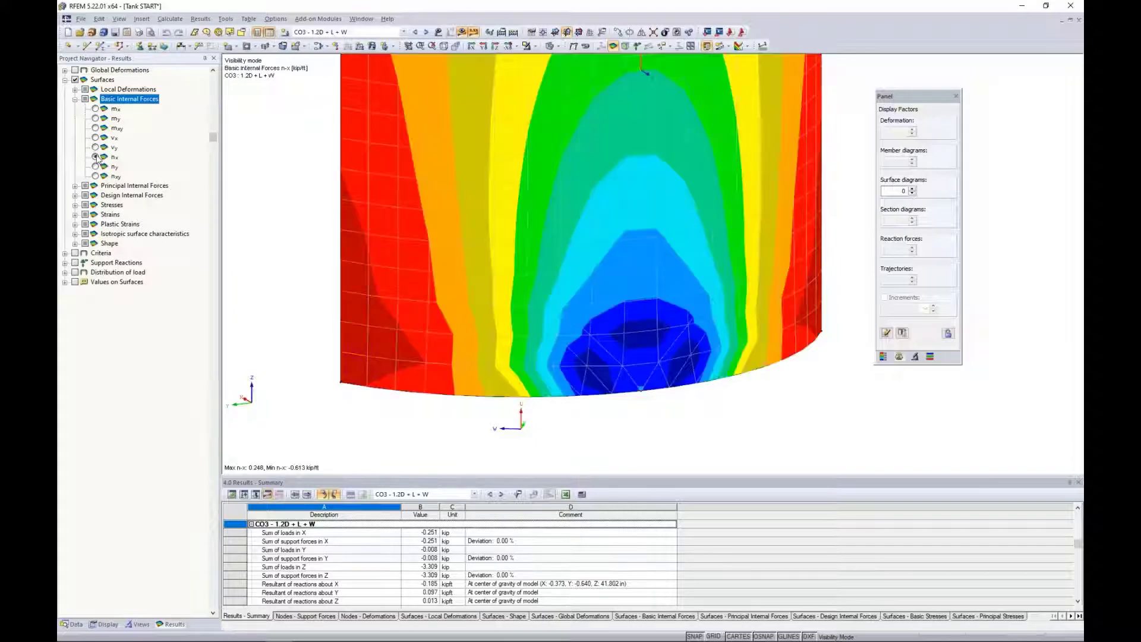
scroll(416, 307, down, 5)
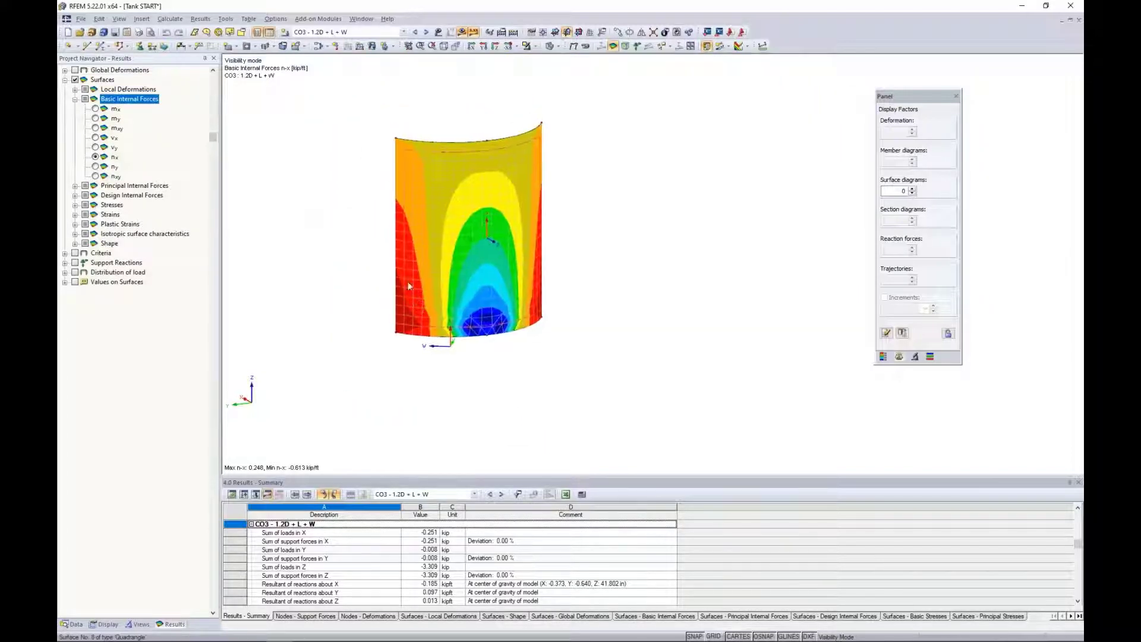
Cancel the visibility mode to show the complete tank and turn off the local axis systems of the surfaces.
click(535, 49)
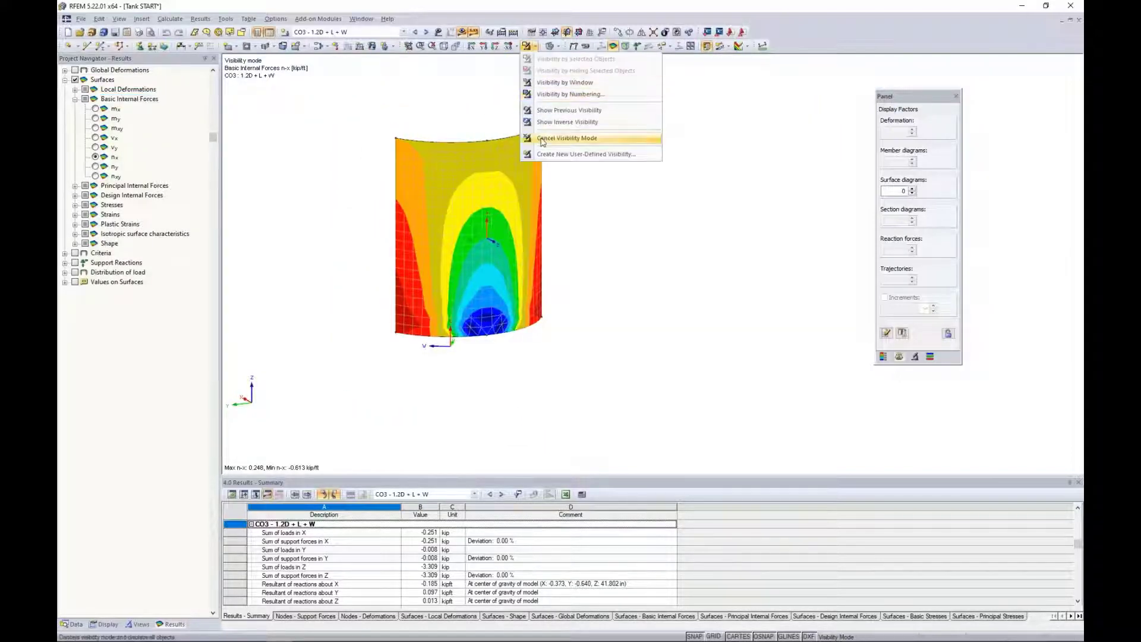
click(571, 140)
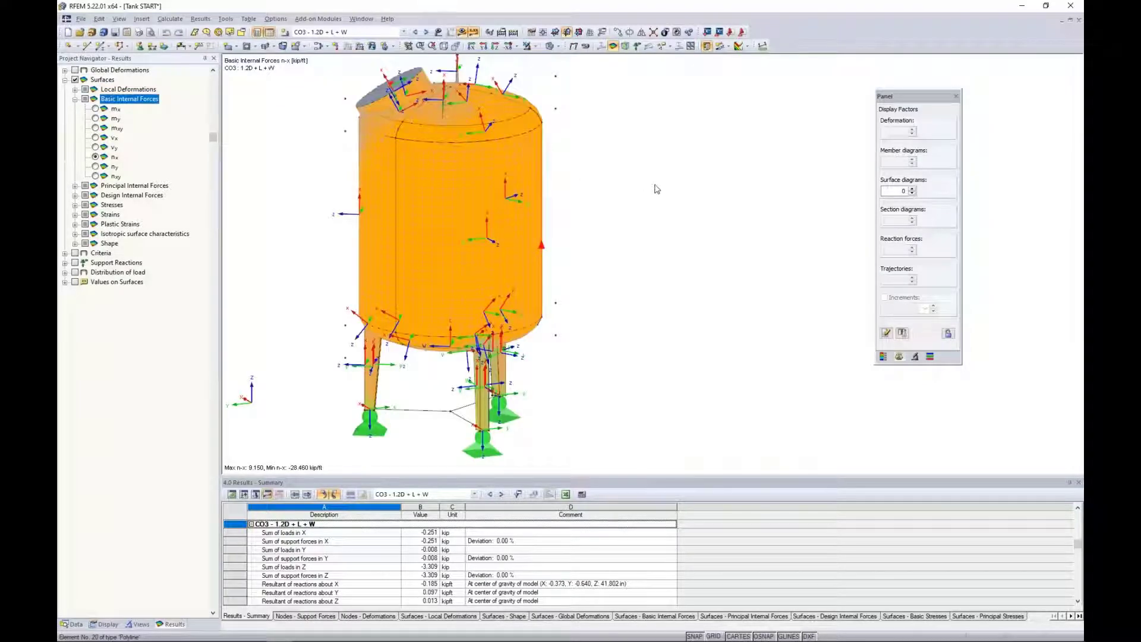
middle_drag(519, 183, 591, 193)
right_click(526, 166)
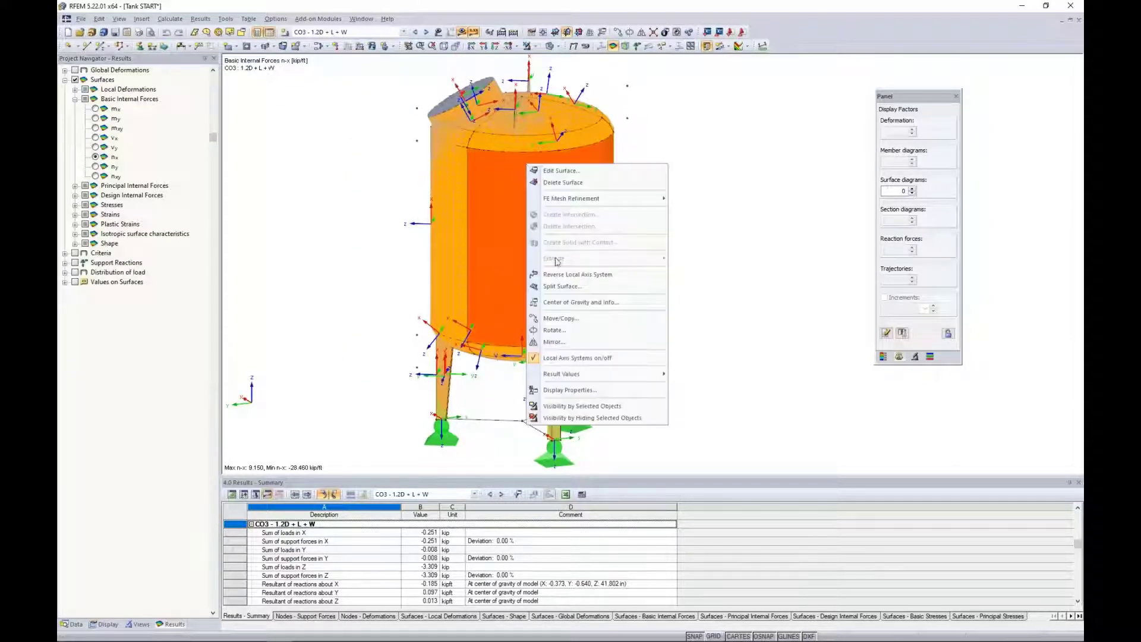
click(553, 359)
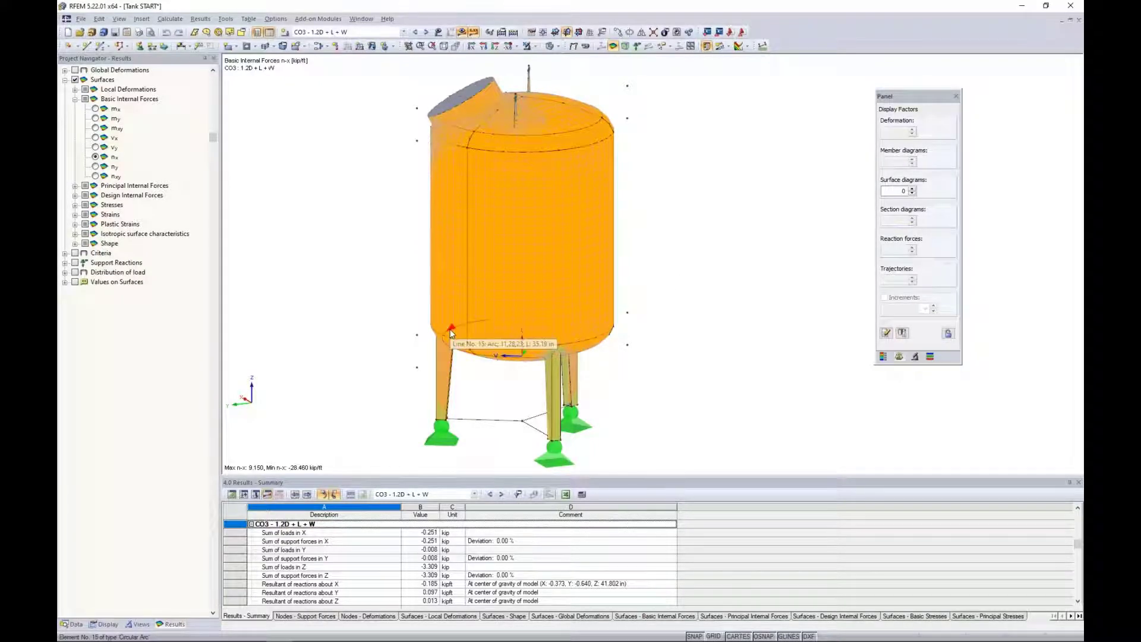
Insert an X-Z clipping plane through the tank and orient the model to face the cut.
click(142, 19)
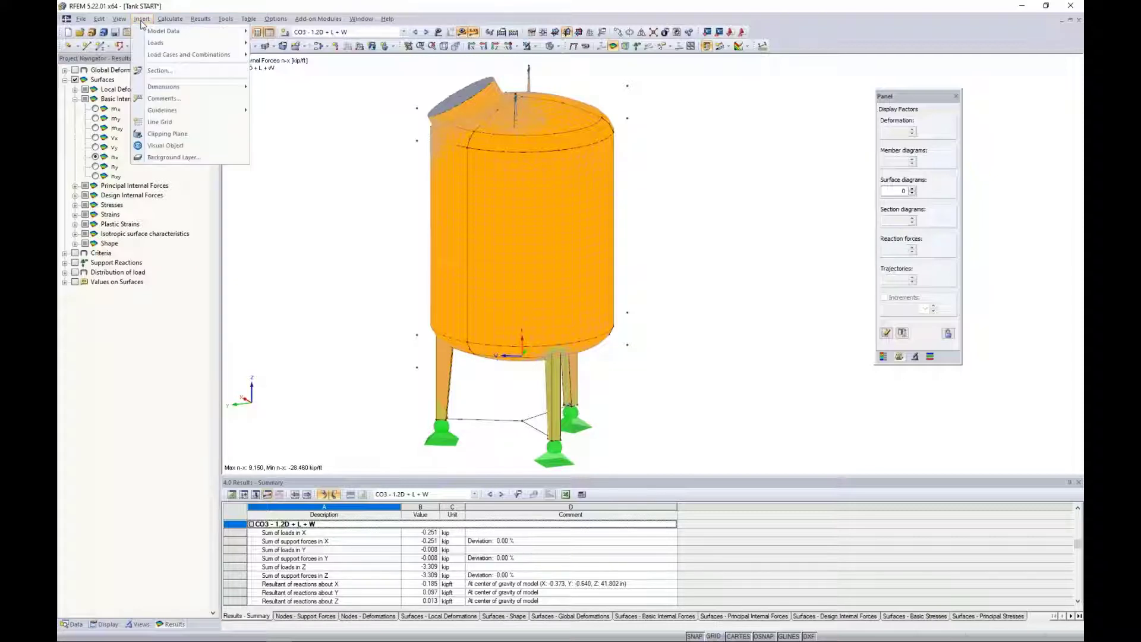
click(154, 134)
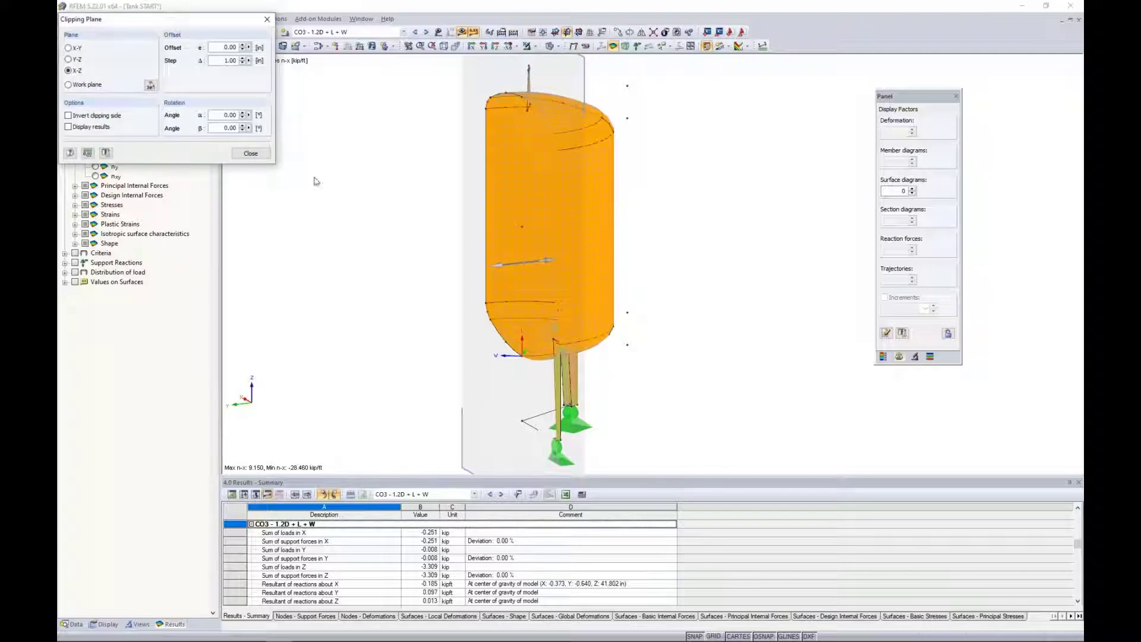
ctrl+middle_drag(371, 240, 757, 230)
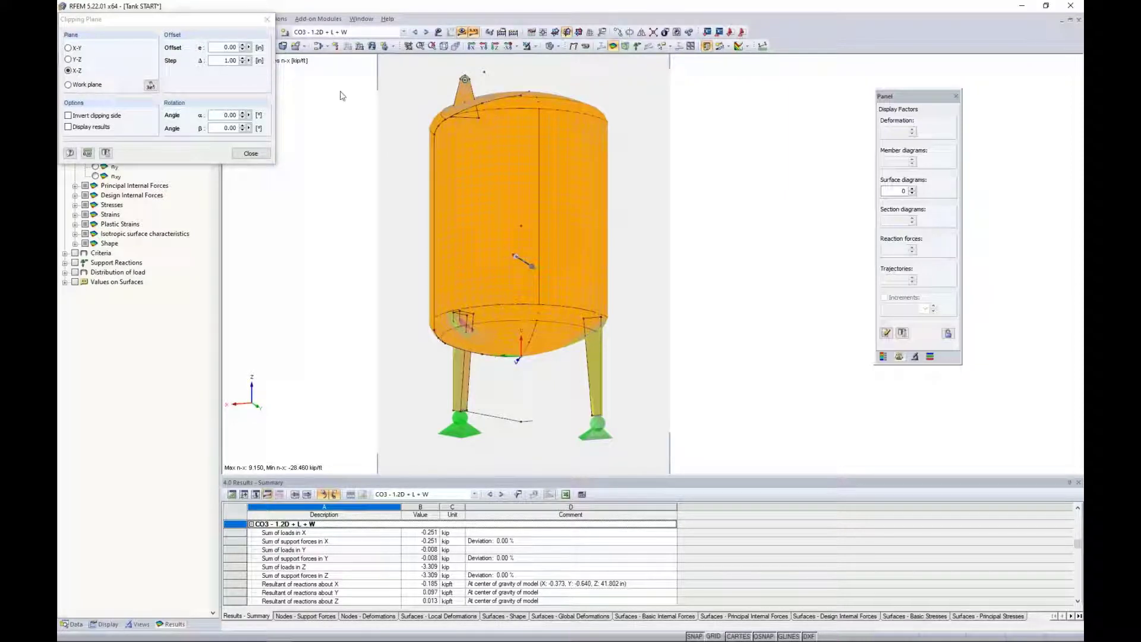
Set the clipping plane's offset step to 1.00 in and move the X-Z plane through the tank in the positive offset direction.
drag(222, 60, 288, 64)
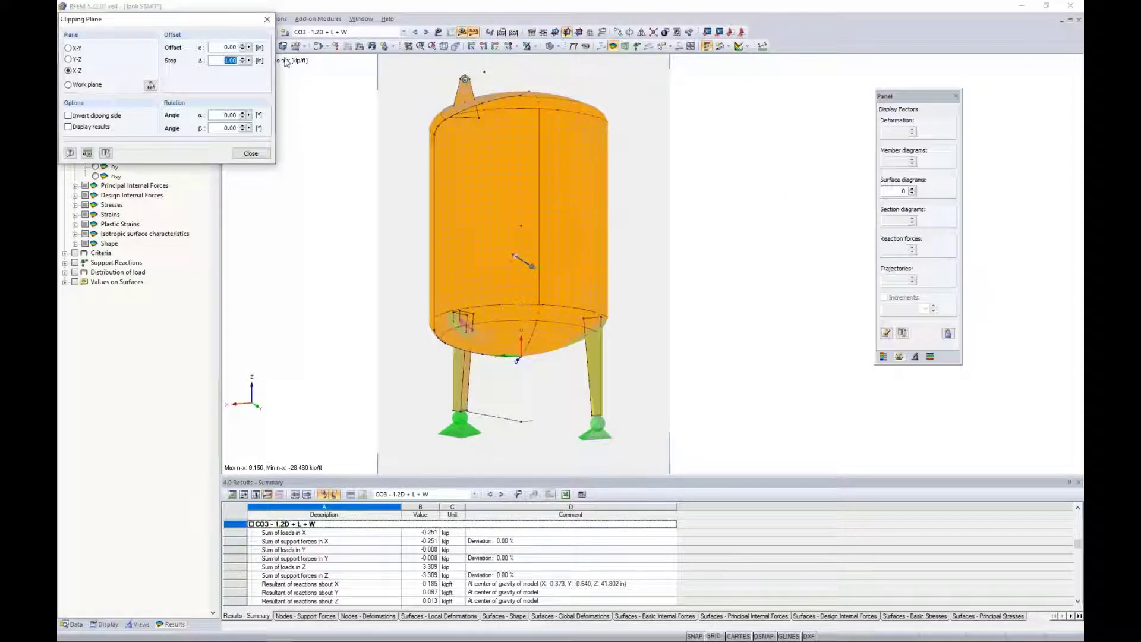
text(1.0)
click(243, 45)
click(243, 46)
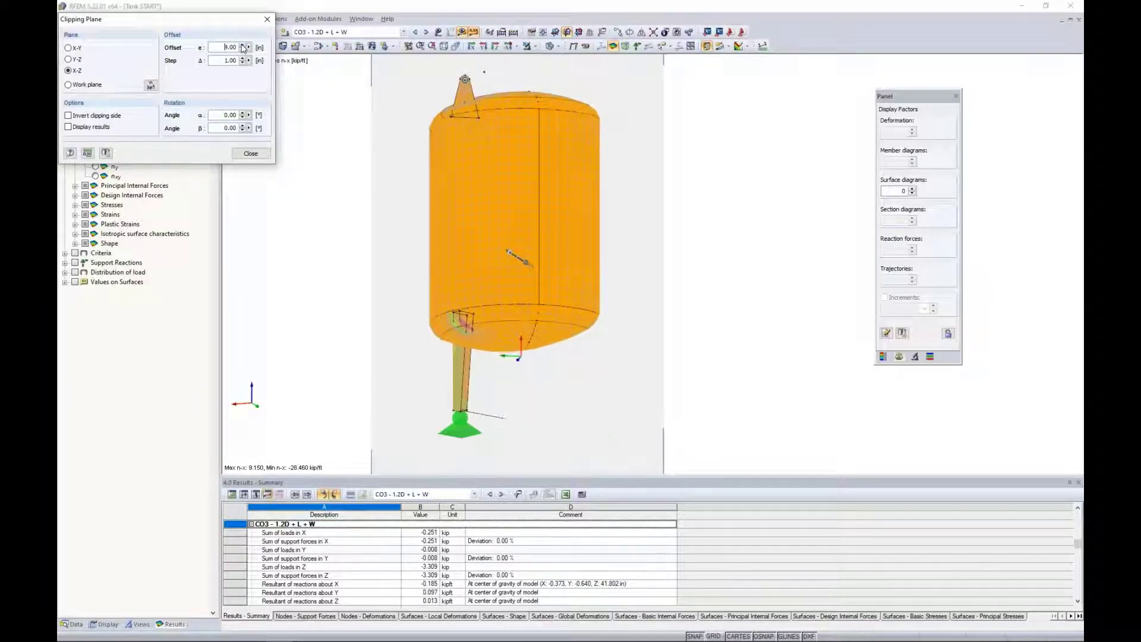
click(242, 46)
click(242, 46)
click(243, 46)
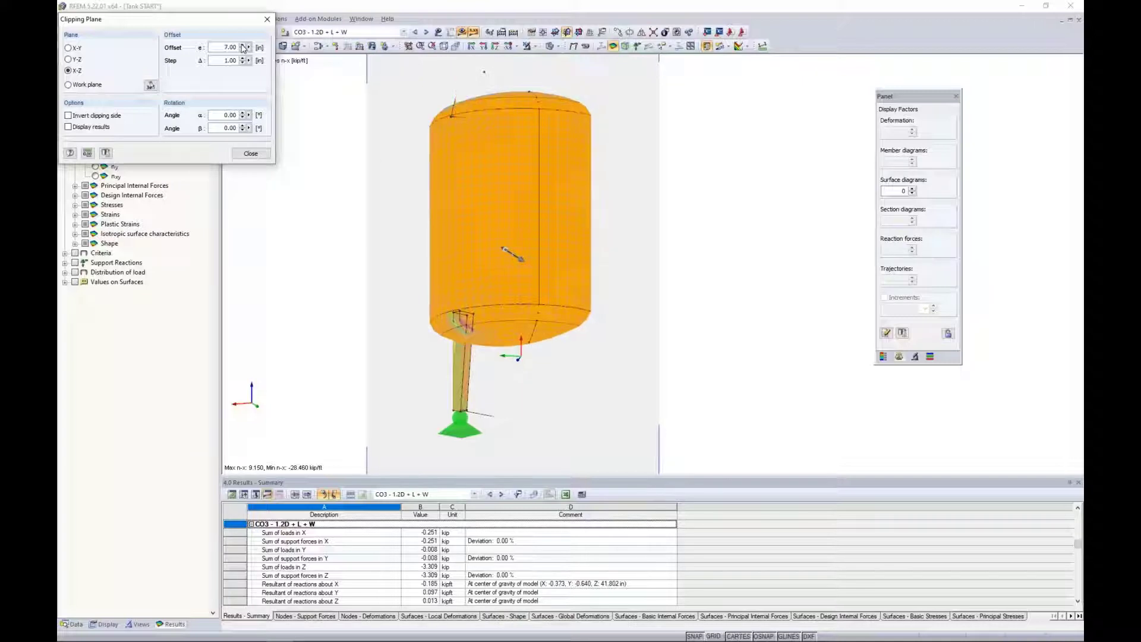
click(242, 46)
click(242, 45)
click(242, 46)
Move the X-Z clipping plane back through the tank to an offset of -13.00 in.
click(242, 50)
click(243, 50)
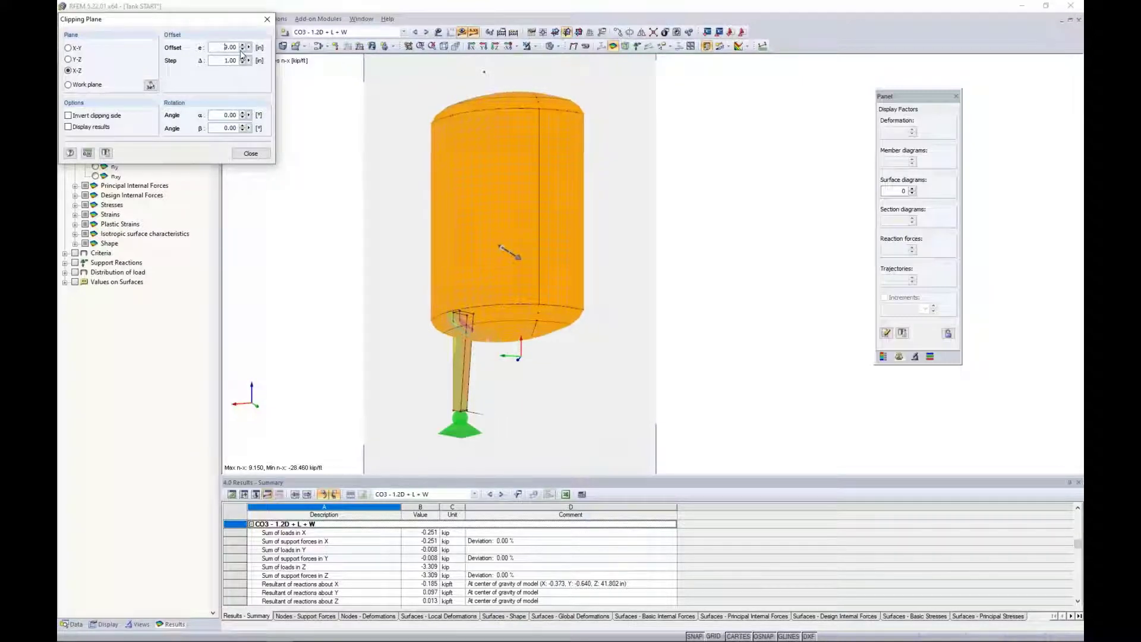
click(242, 50)
click(243, 50)
click(242, 50)
click(242, 50)
click(242, 50)
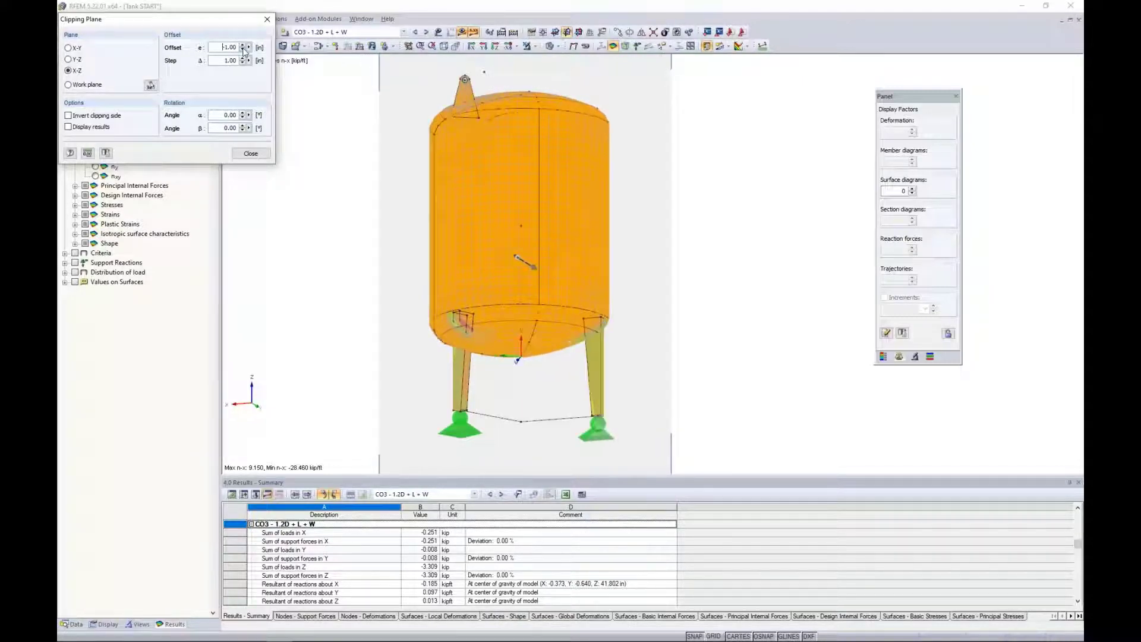
click(242, 50)
click(242, 50)
click(242, 50)
click(243, 50)
click(243, 50)
click(243, 50)
click(242, 50)
click(243, 50)
click(243, 50)
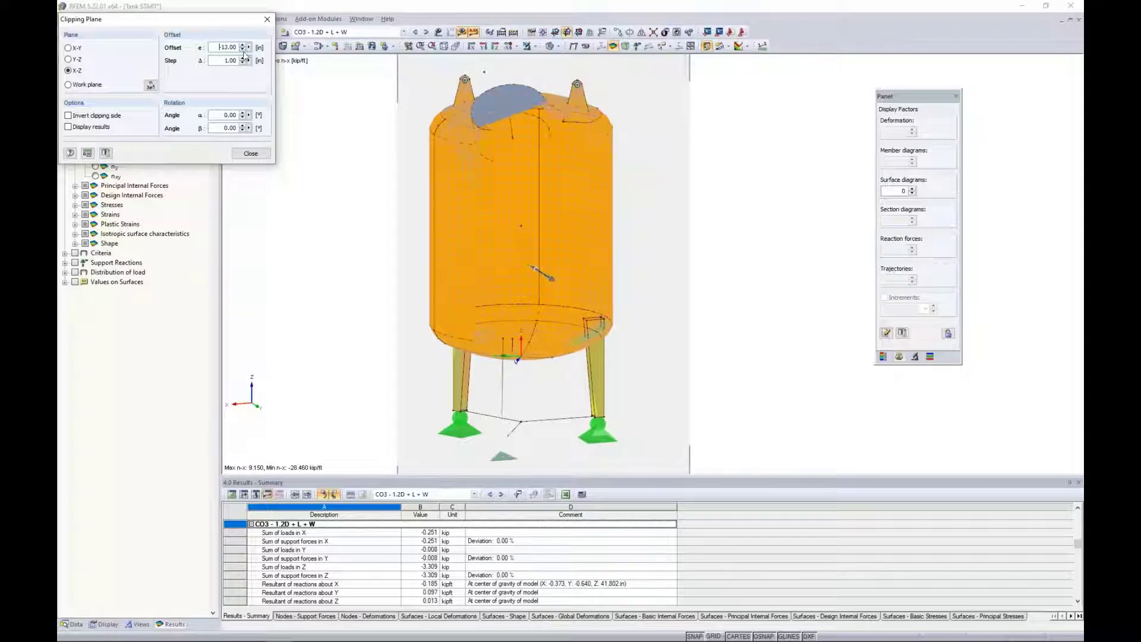
Clip the tank along the Y-Z plane with rotation angles α and β of 25° each, and end the clipping plane view.
ctrl+middle_drag(476, 255, 524, 269)
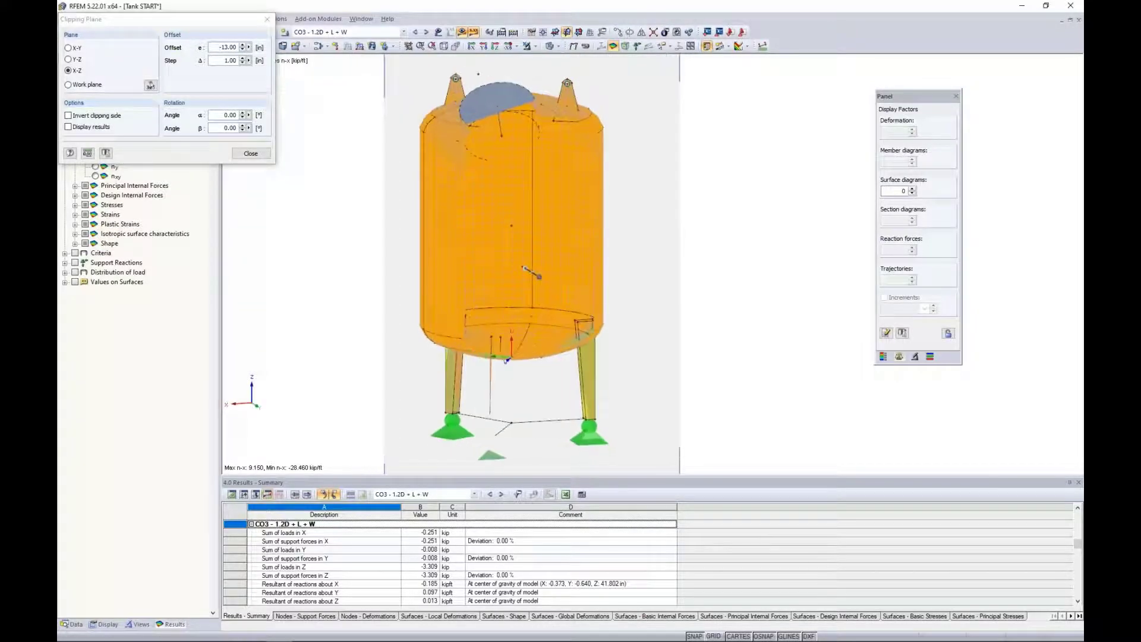
click(69, 60)
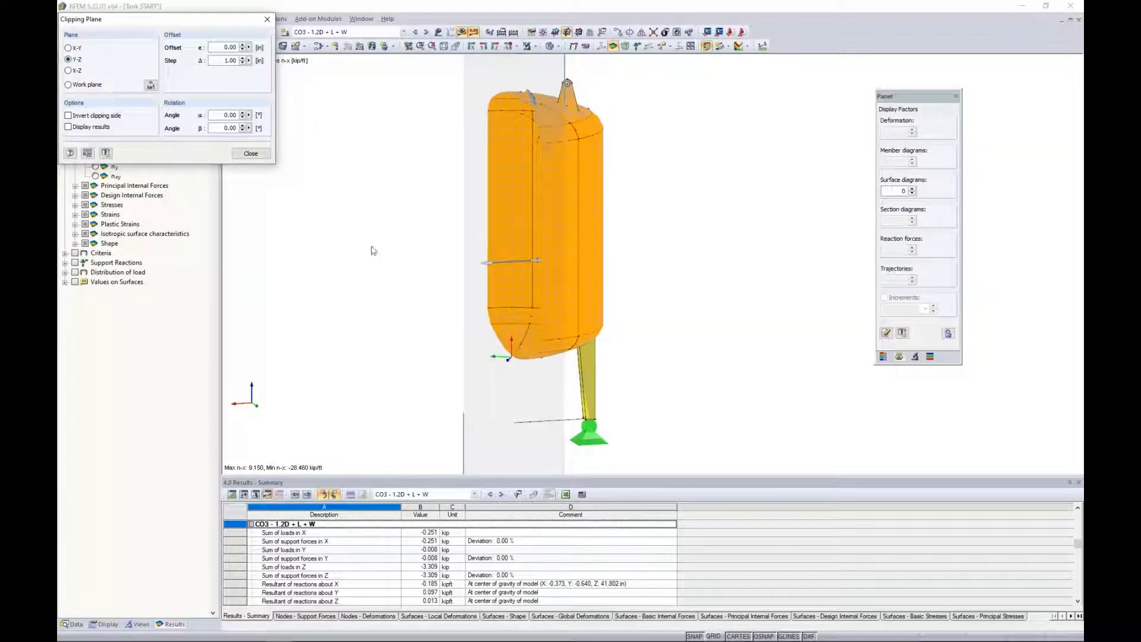
ctrl+middle_drag(372, 250, 779, 286)
click(221, 116)
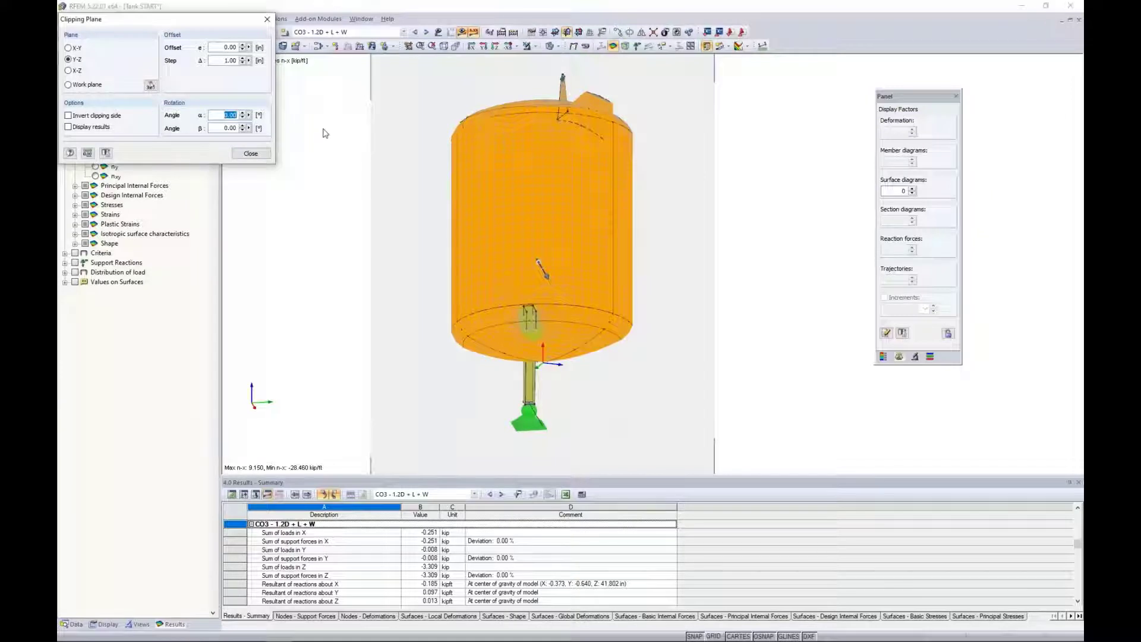
text(25)
key(Tab)
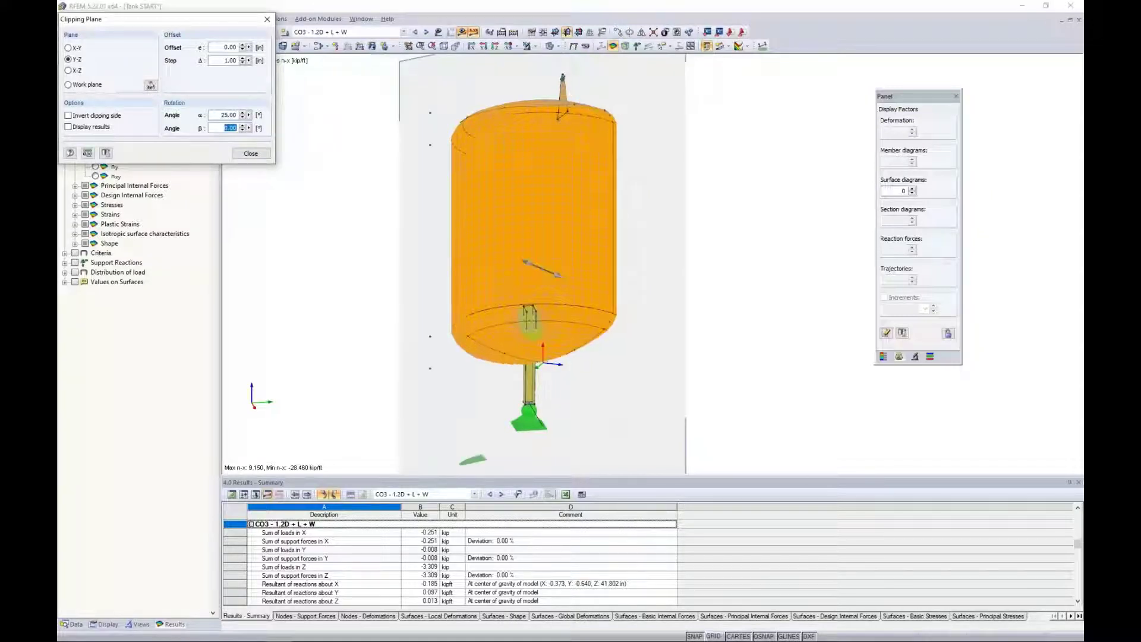
text(25)
click(400, 217)
ctrl+middle_drag(395, 268, 356, 236)
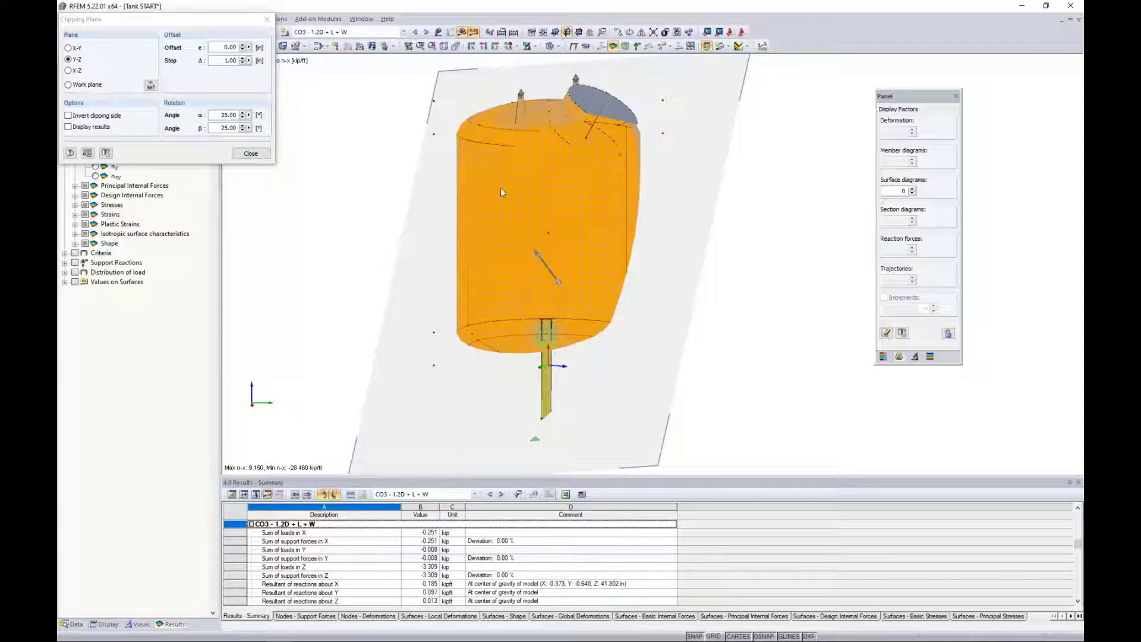
click(249, 154)
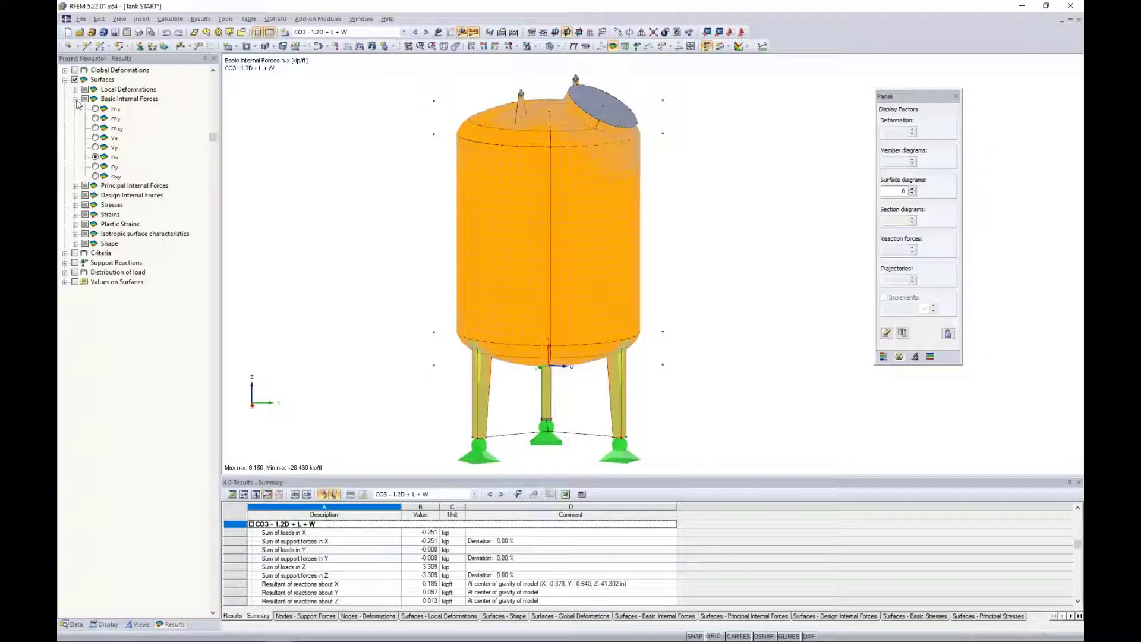
Display the basic internal force m-xy on the tank, followed by m-x, and enlarge the results table area.
click(96, 127)
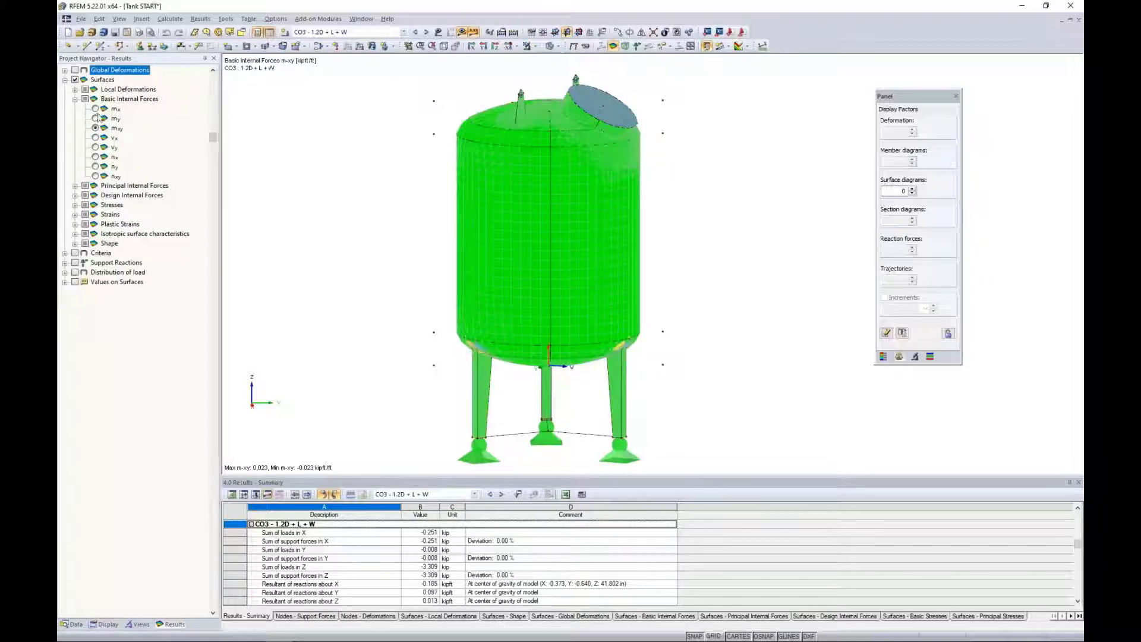
click(96, 109)
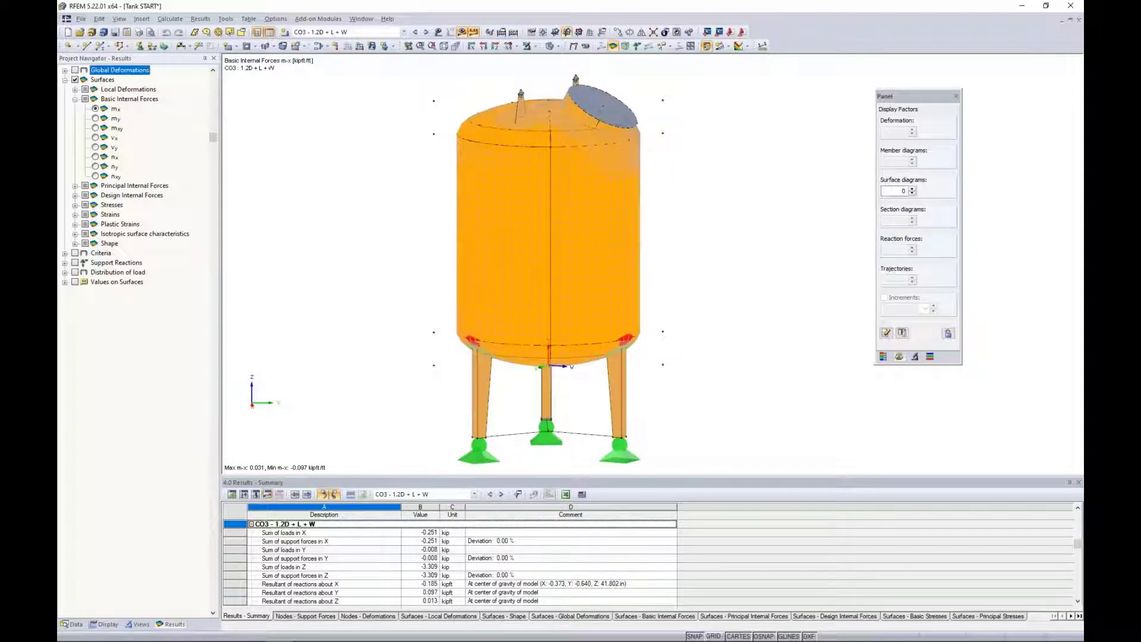
drag(380, 473, 380, 337)
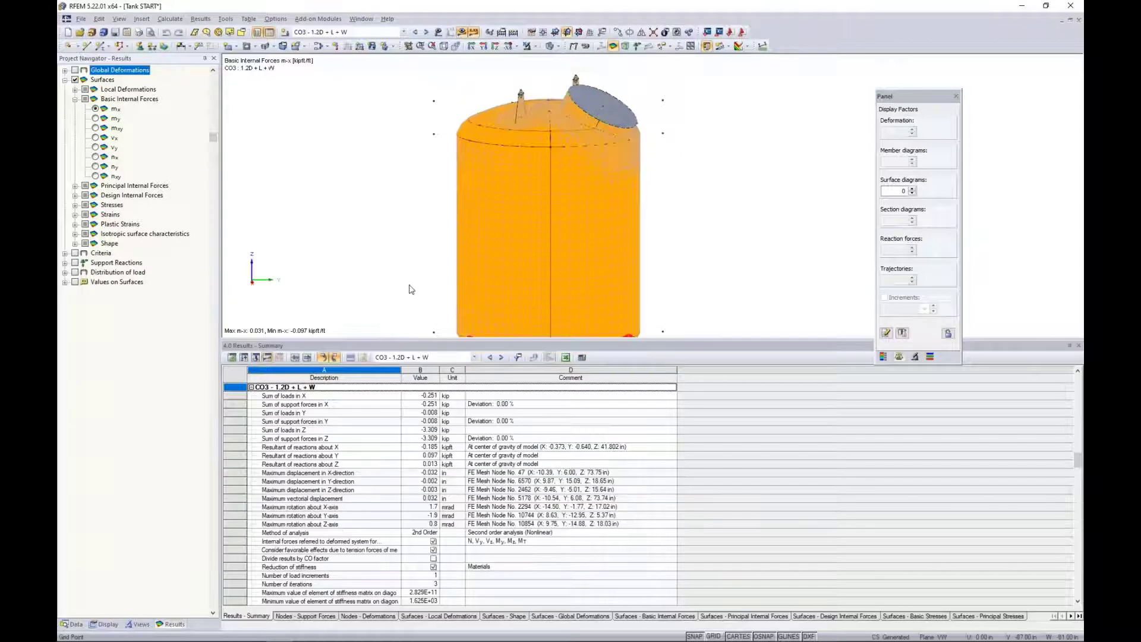
middle_drag(413, 290, 433, 204)
scroll(438, 207, down, 3)
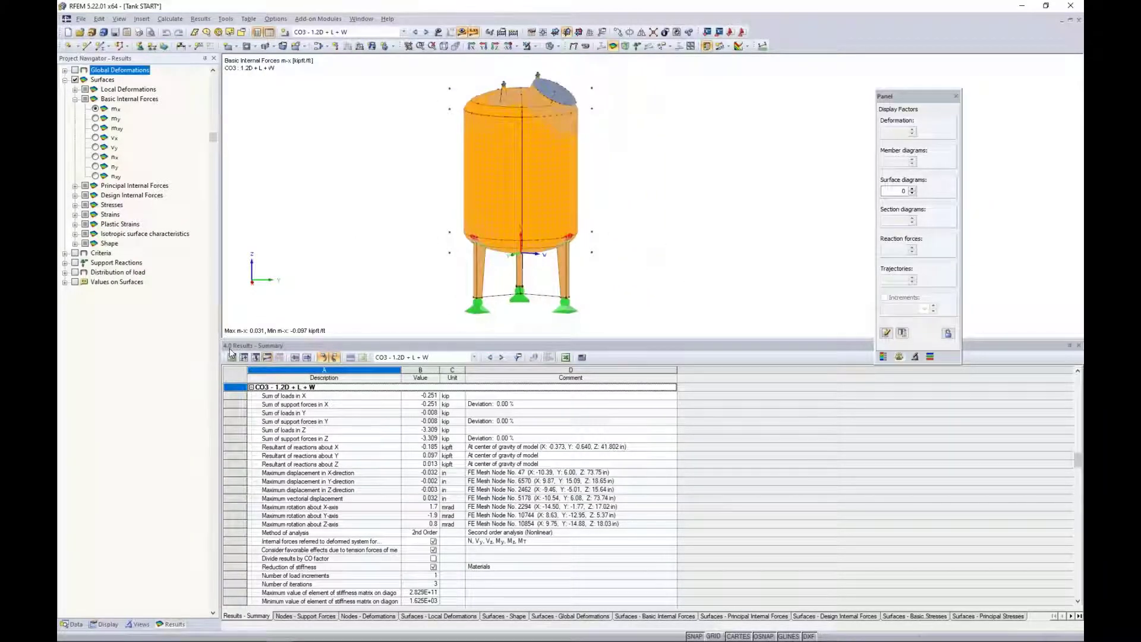
Open the results table of the surfaces' basic internal forces and locate grid points of surfaces 3 and 5 in the model.
click(626, 618)
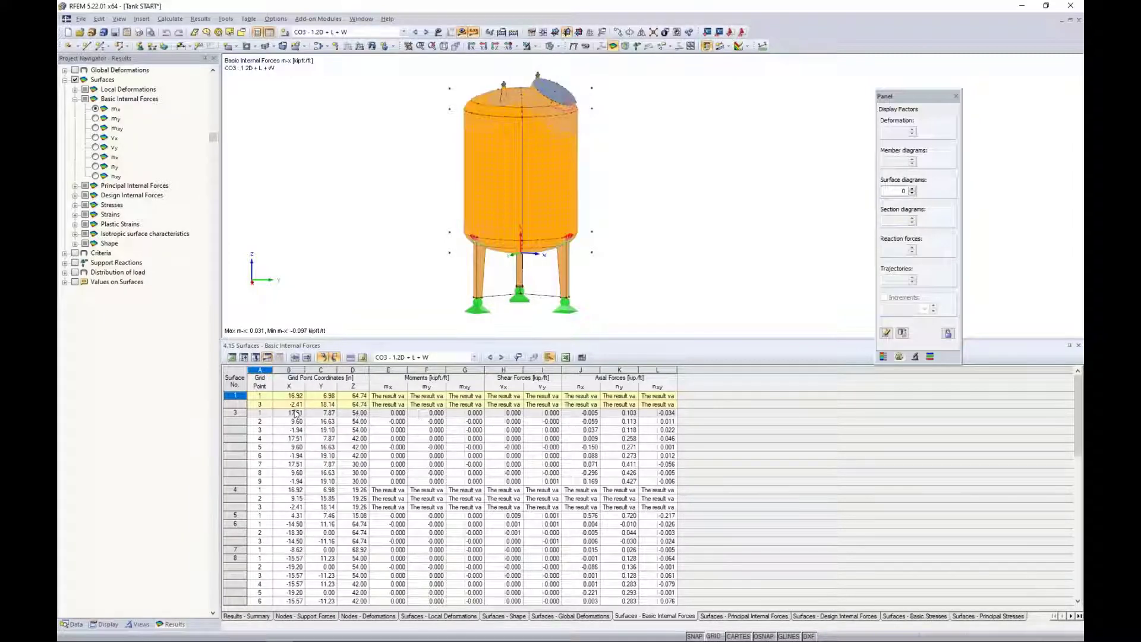
click(321, 429)
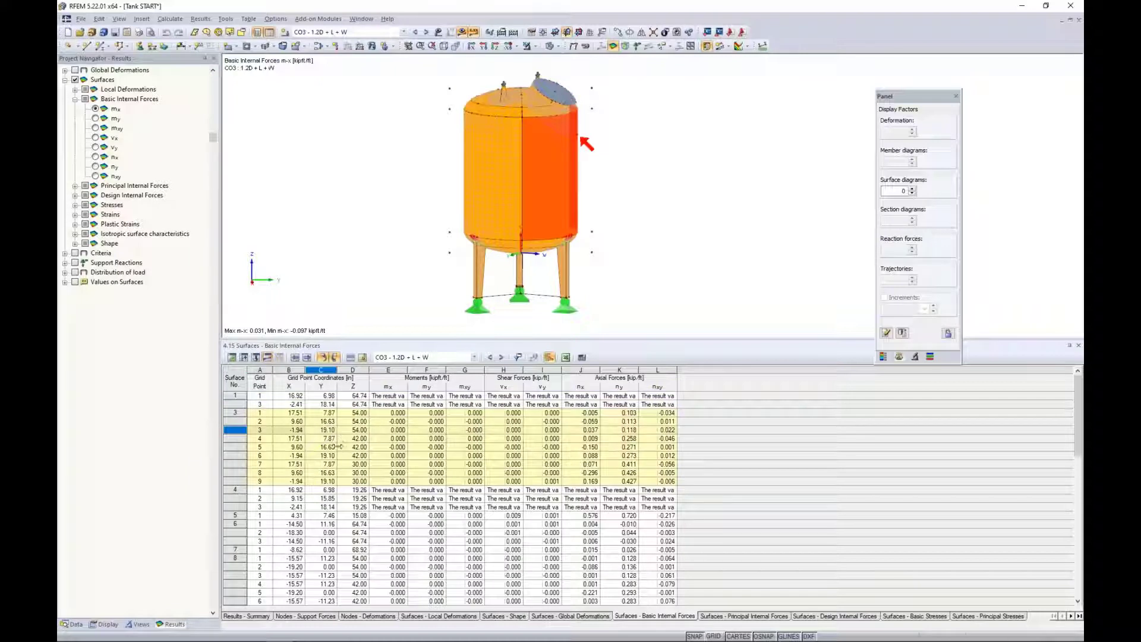
click(354, 446)
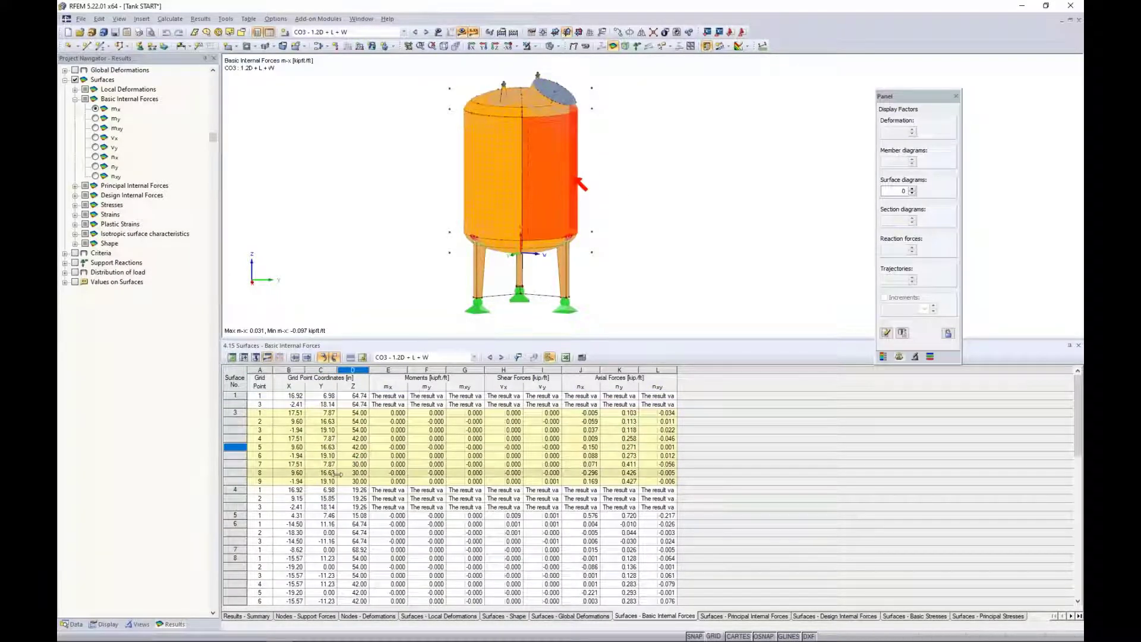
click(259, 515)
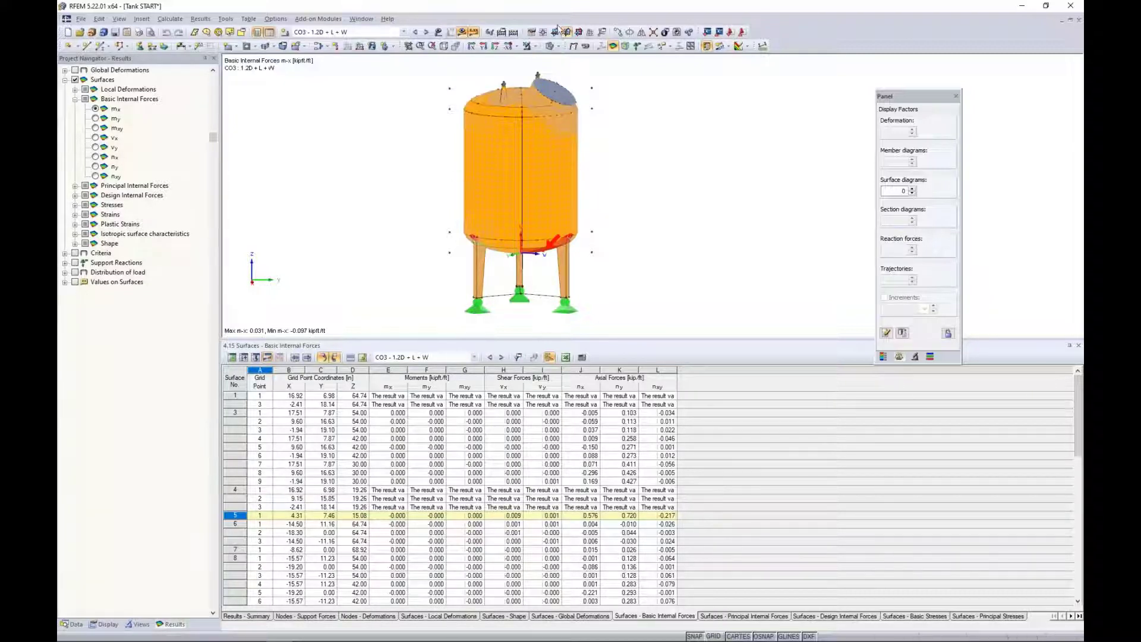
Isolate surface 5 of the tank bottom in visibility mode and orient the model to face it up close.
click(536, 48)
click(570, 60)
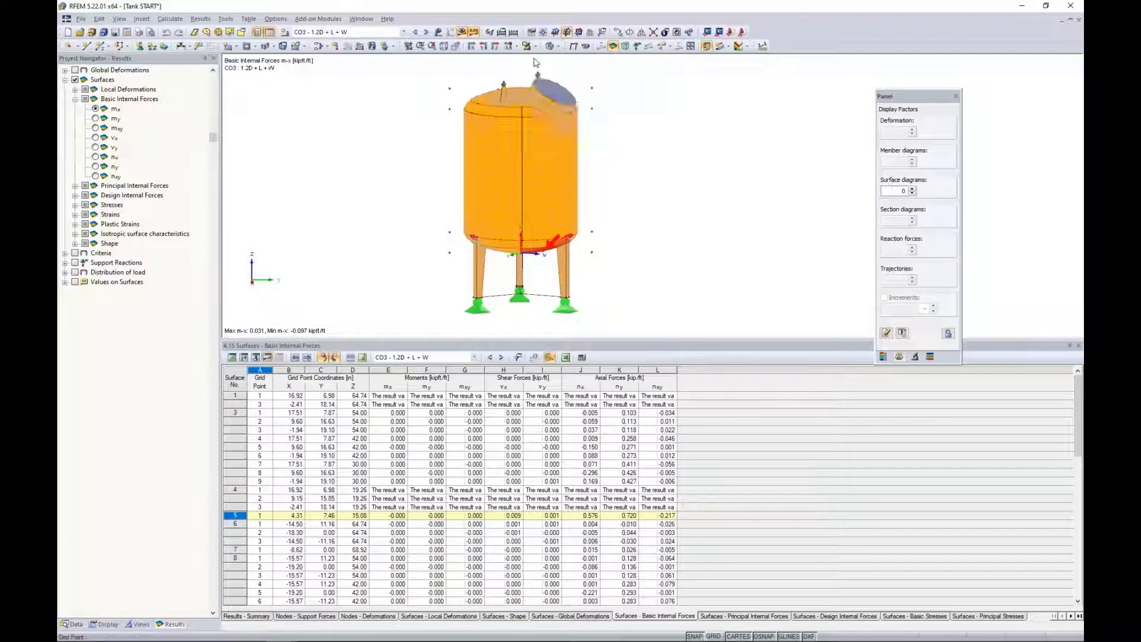
ctrl+middle_drag(636, 202, 571, 275)
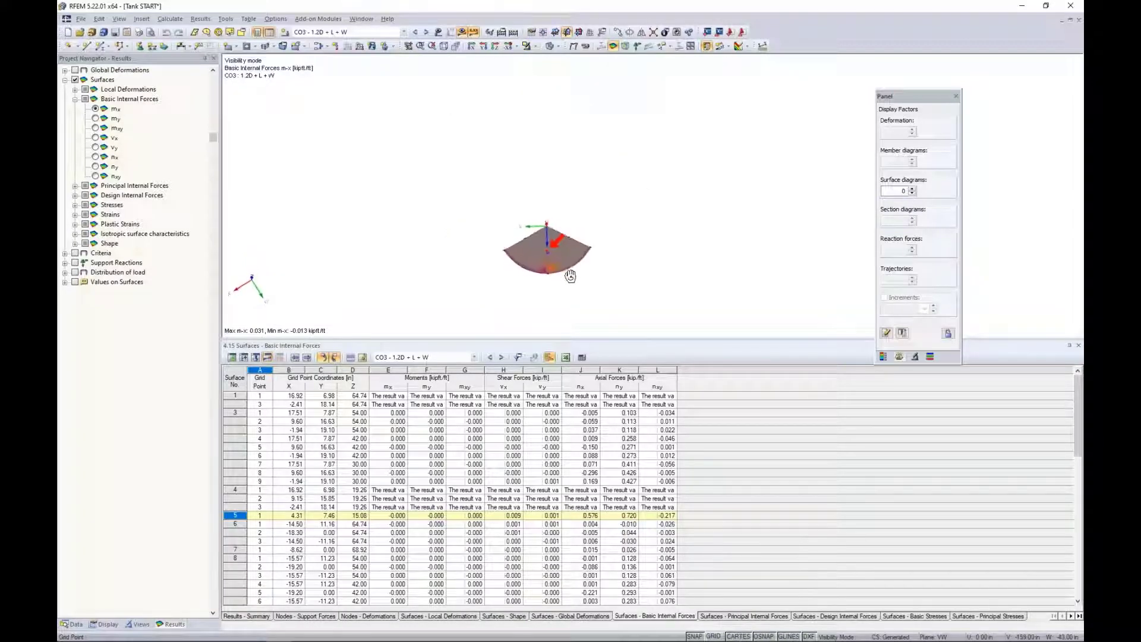
scroll(552, 270, up, 5)
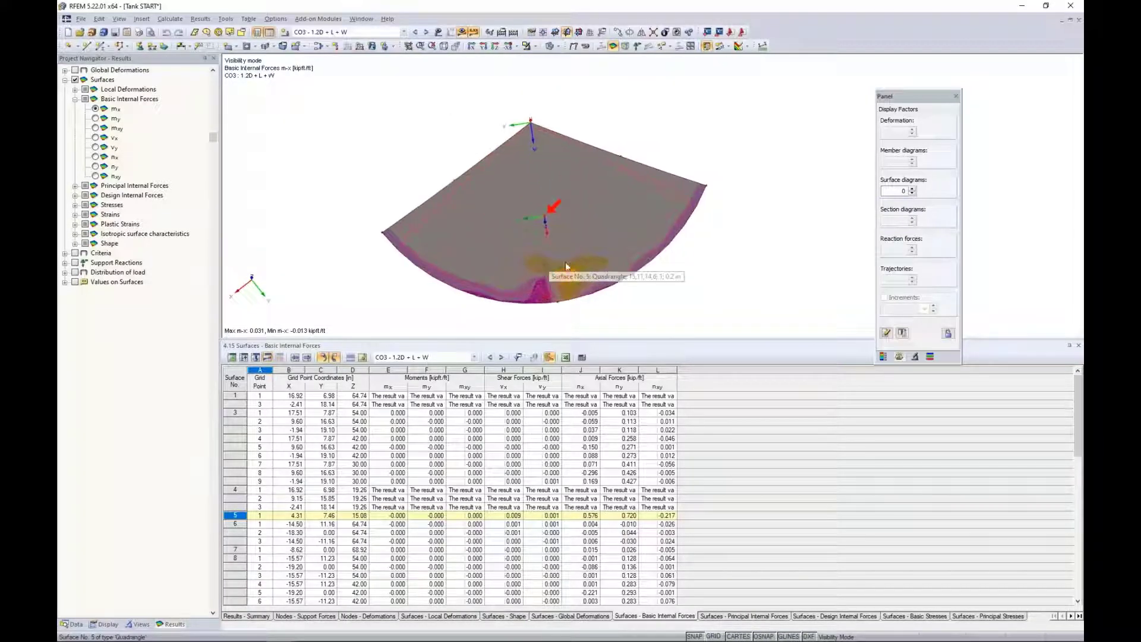
click(738, 255)
ctrl+middle_drag(718, 263, 723, 266)
click(298, 516)
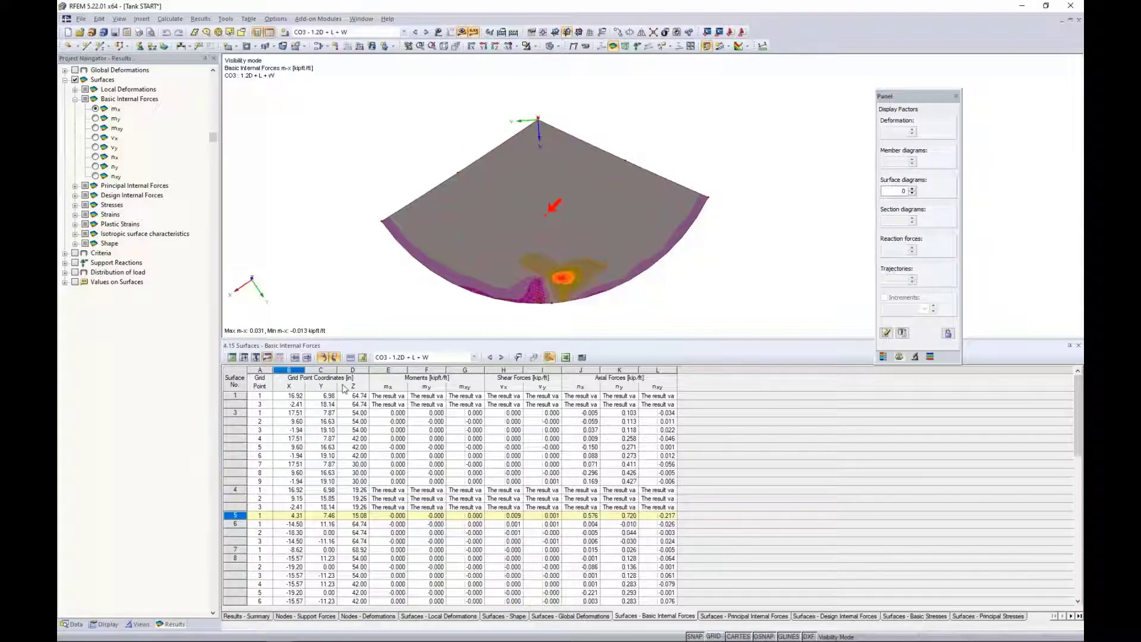
Set the result grid distances b and h of surface 5 to 0.5 in.
double_click(479, 202)
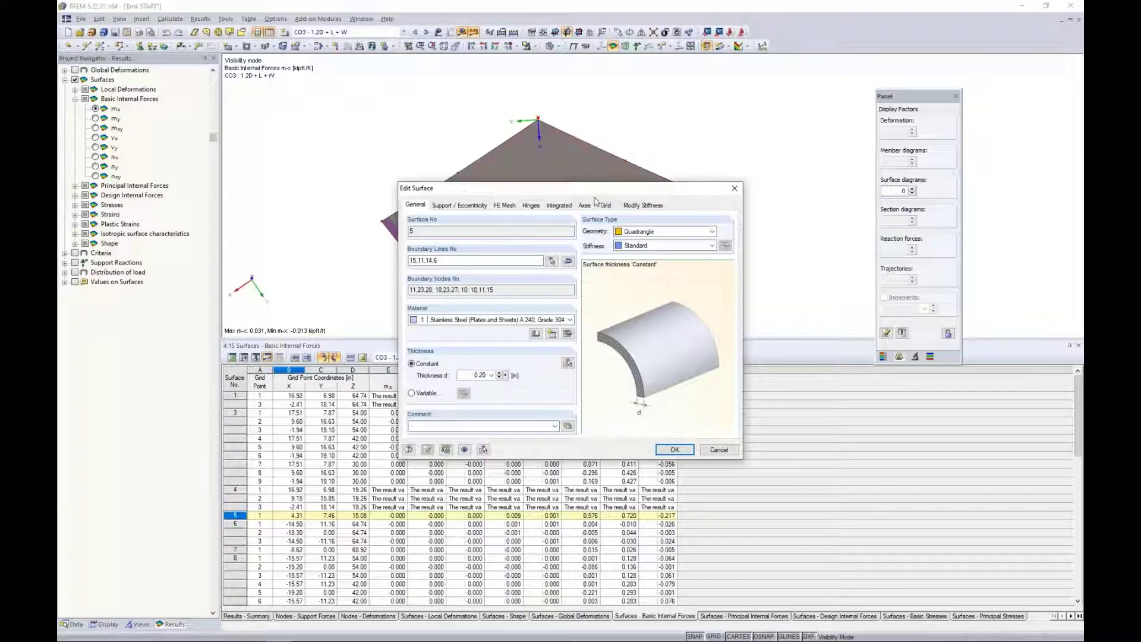
click(605, 205)
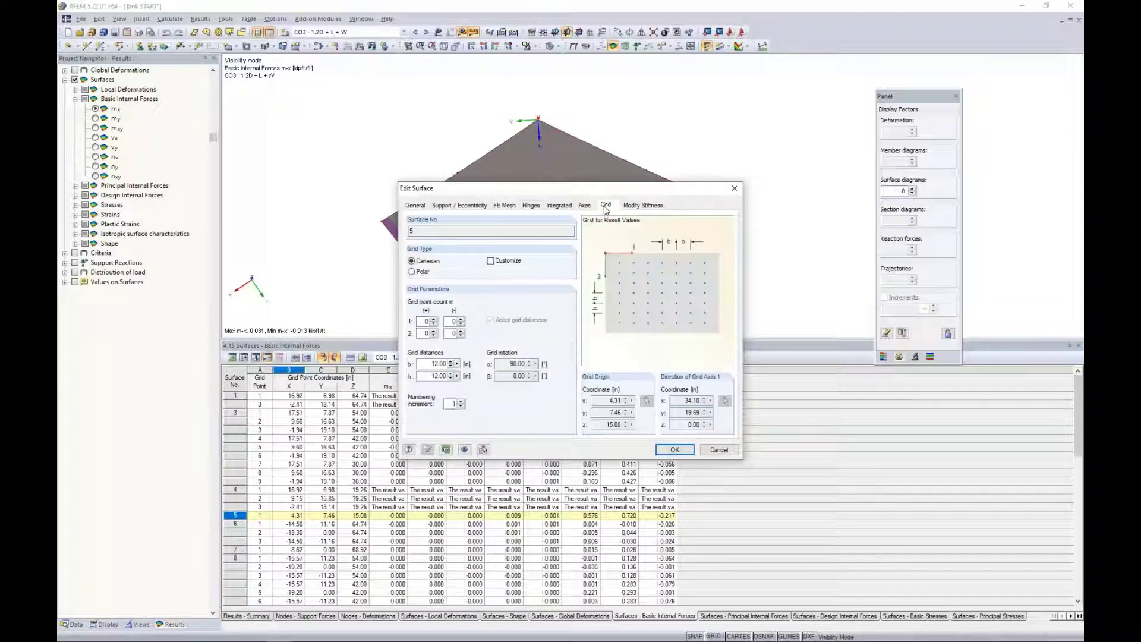
click(436, 363)
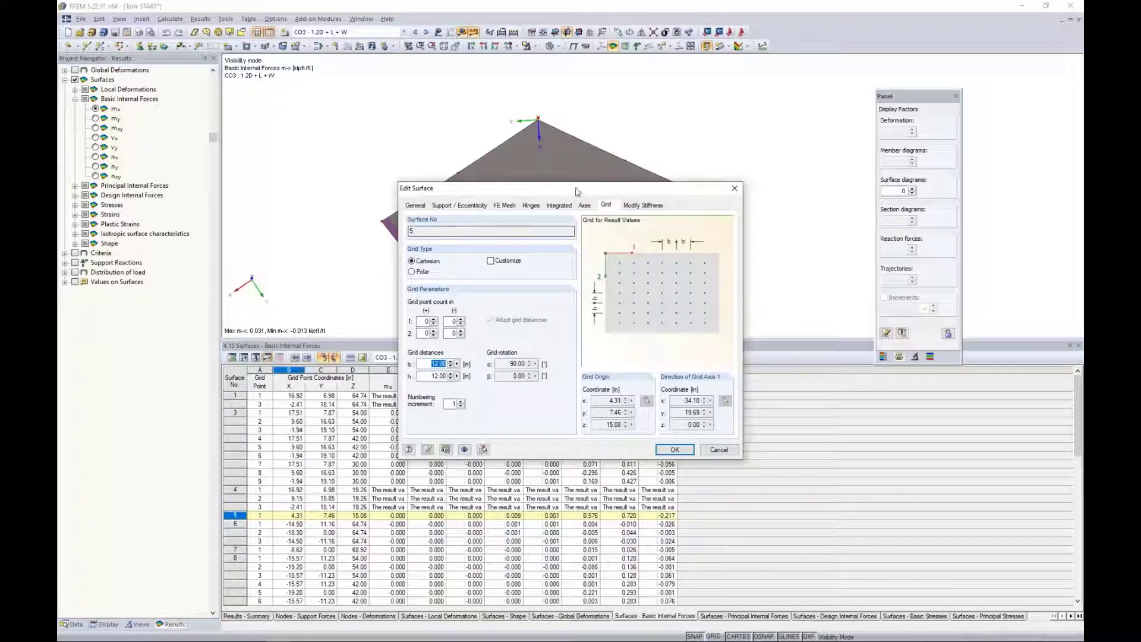
drag(576, 189, 562, 305)
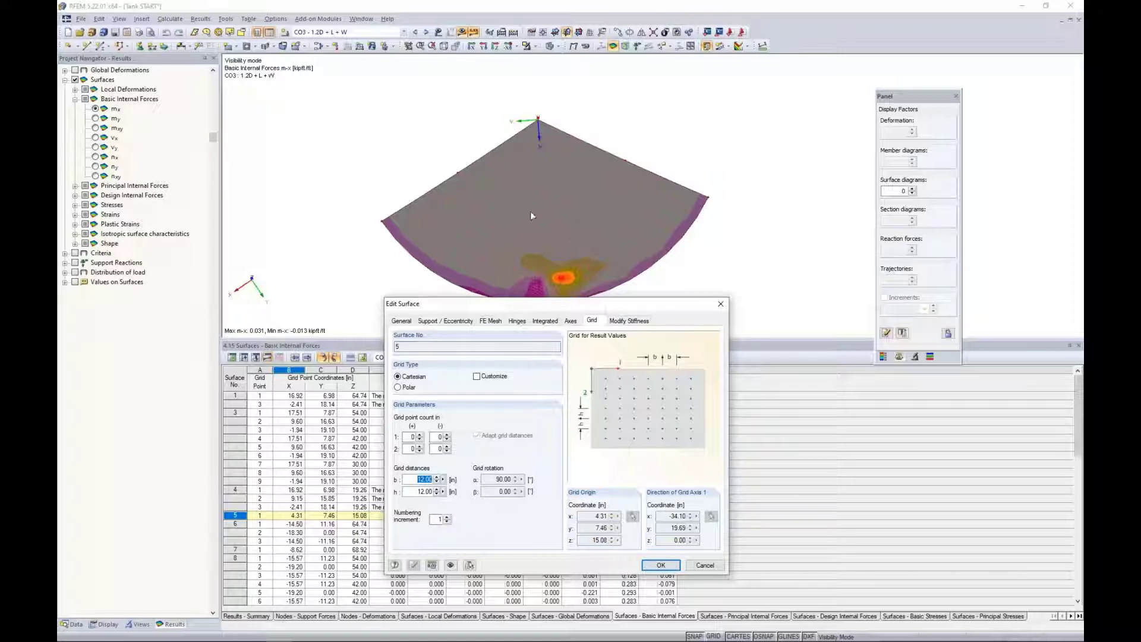
text(0.5)
key(Tab)
text(0.5)
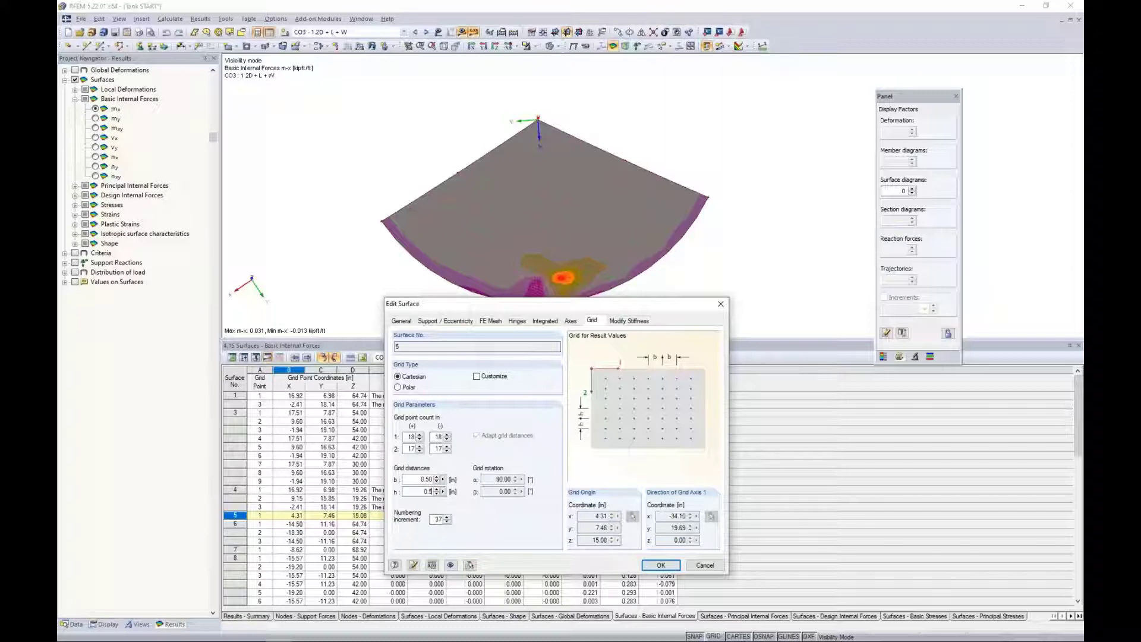
click(654, 565)
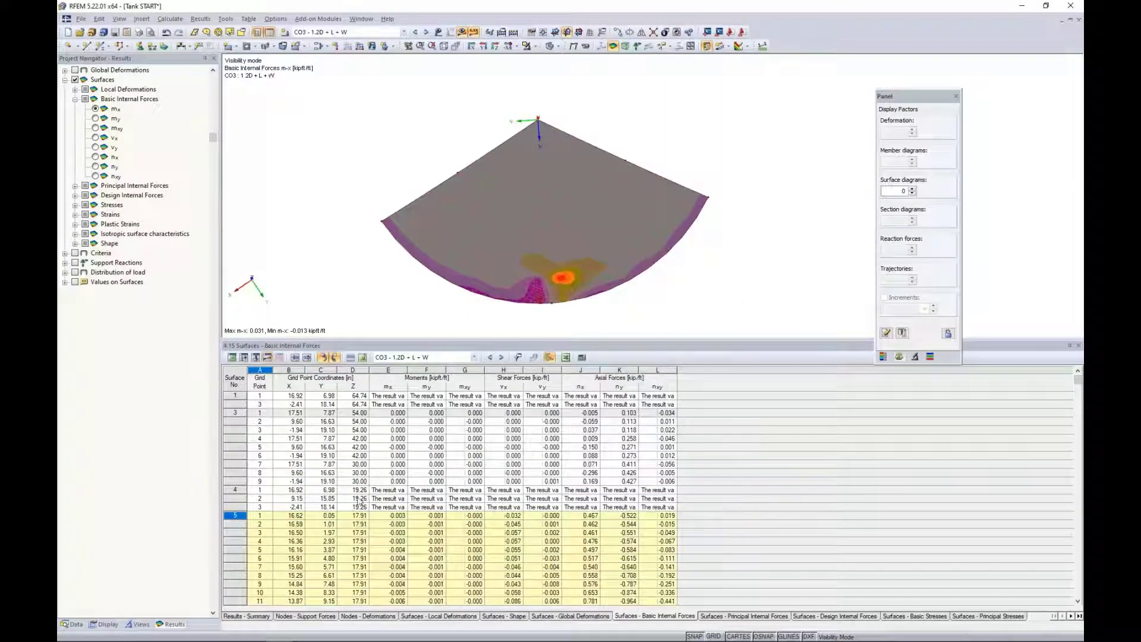
Review the basic internal forces at surface 5's grid points in the table, locate points 5 and 8 in the model, and clear the surface selection.
scroll(296, 526, down, 1)
click(296, 532)
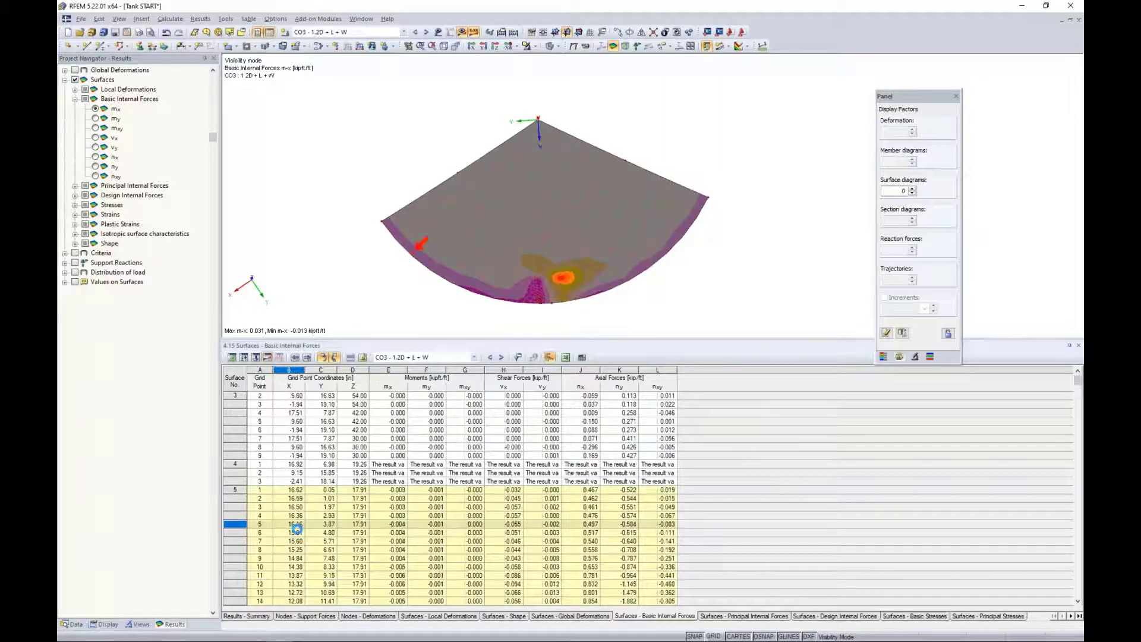
click(299, 548)
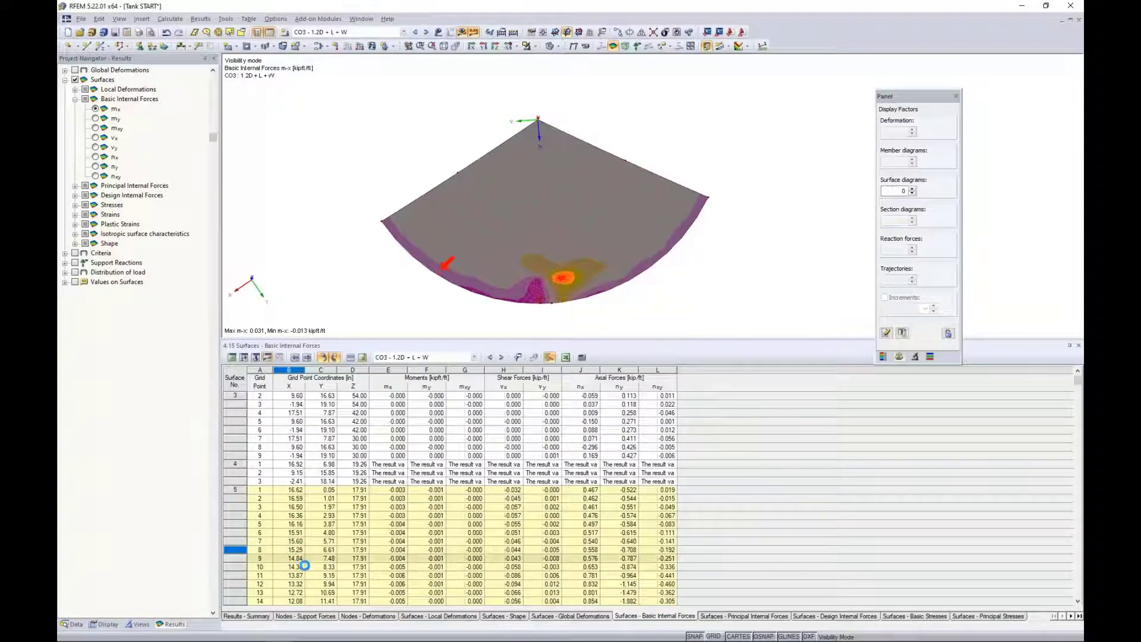
click(373, 549)
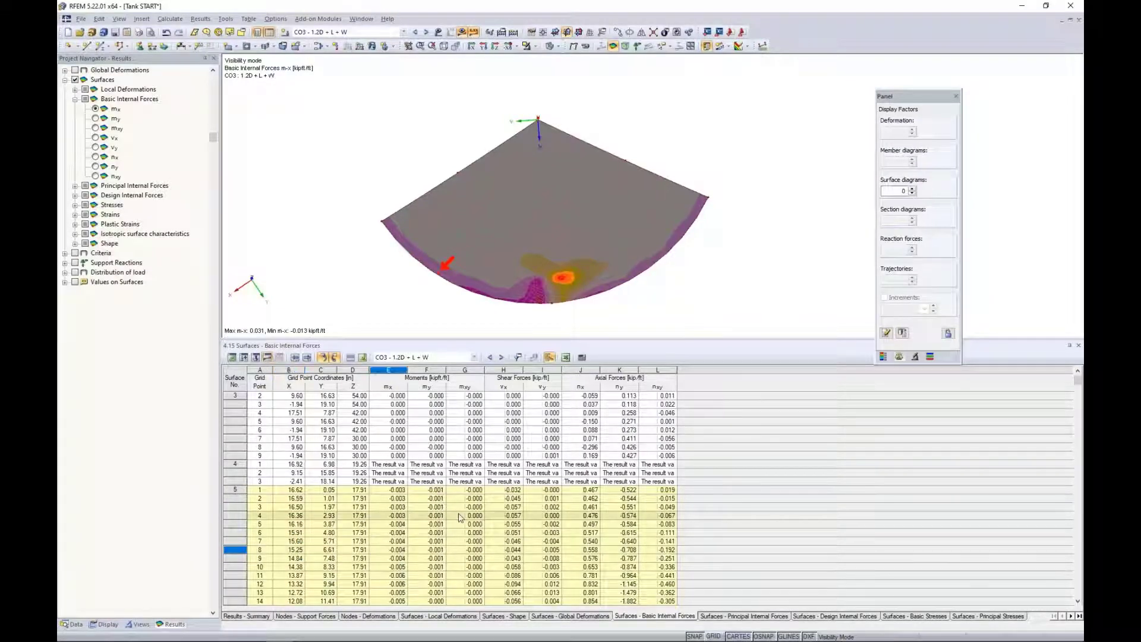
scroll(458, 515, down, 4)
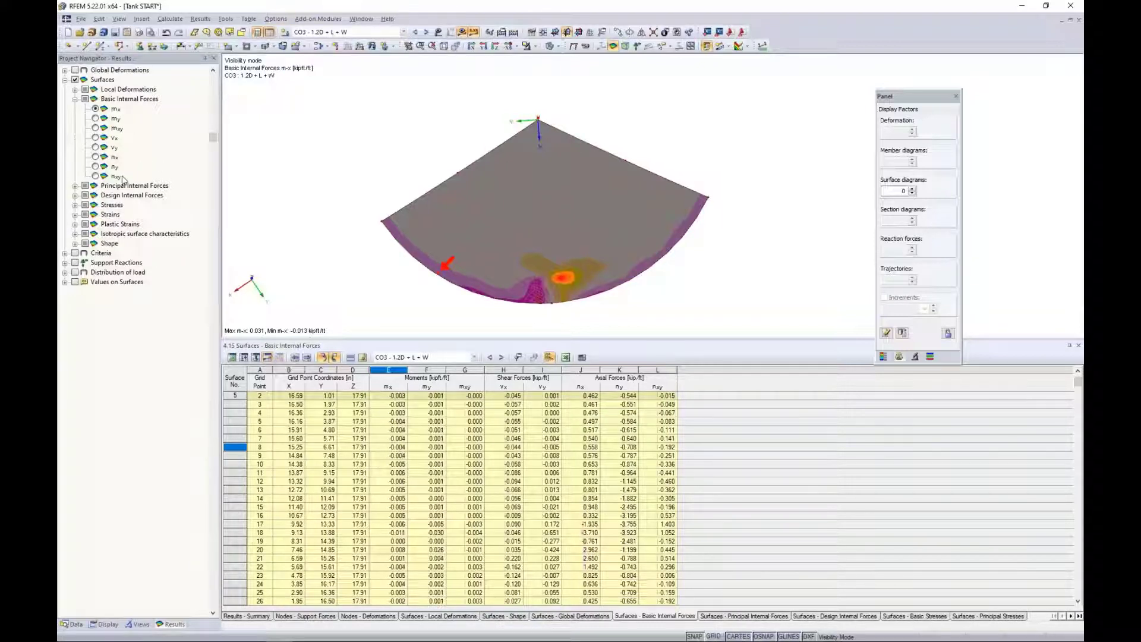
click(396, 282)
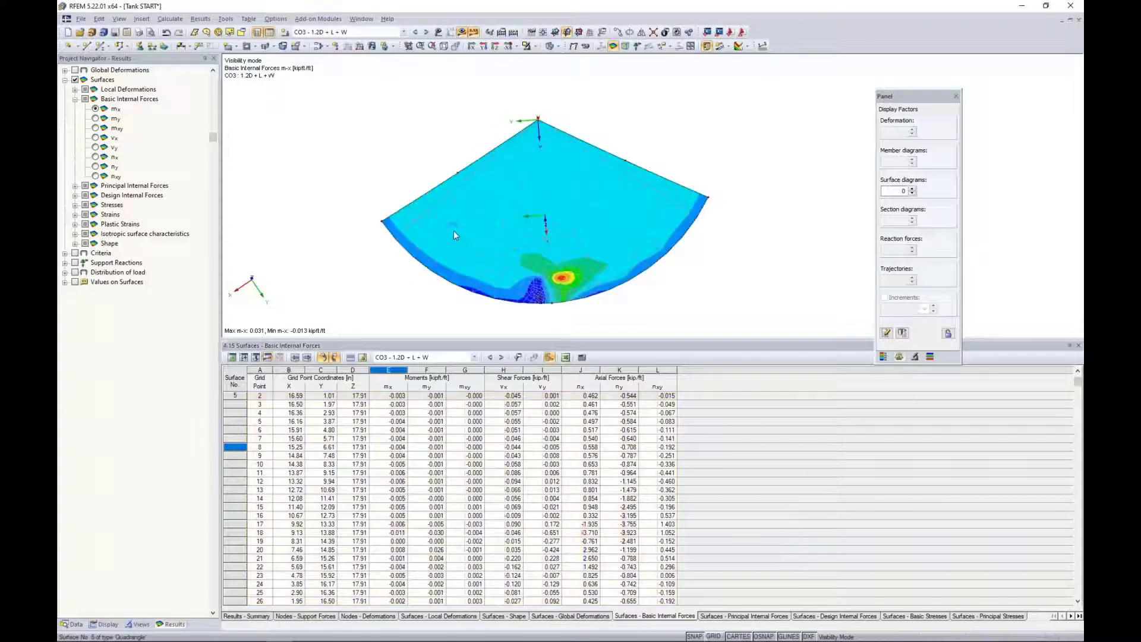
Turn off the results display and bring the whole tank back from visibility mode in the solid transparent display model.
click(461, 32)
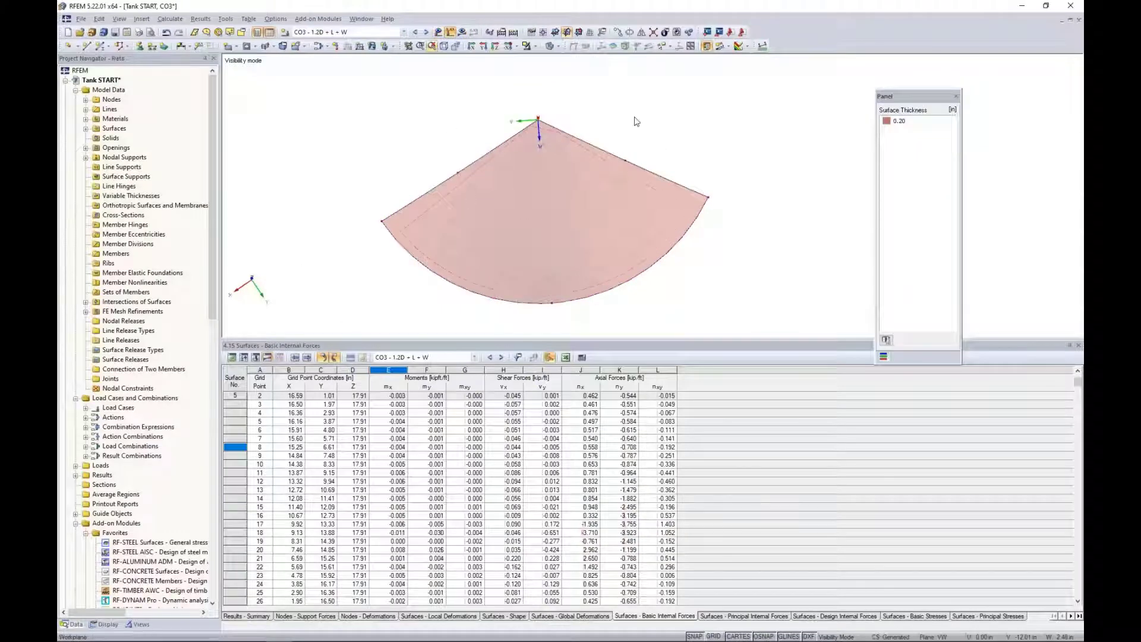
click(550, 46)
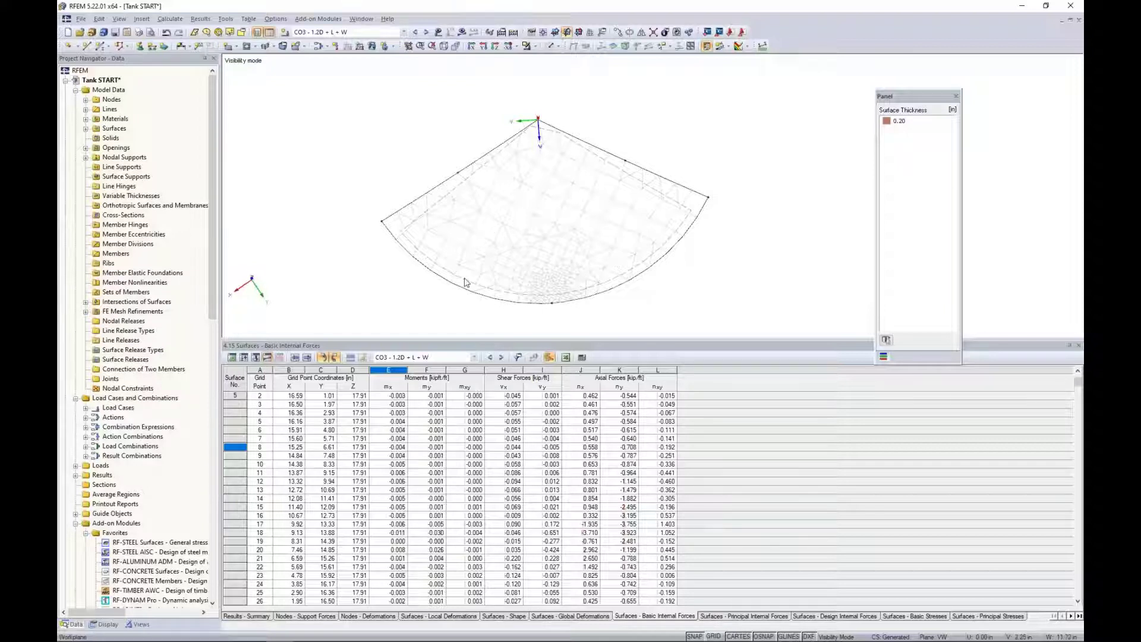
click(534, 46)
click(570, 139)
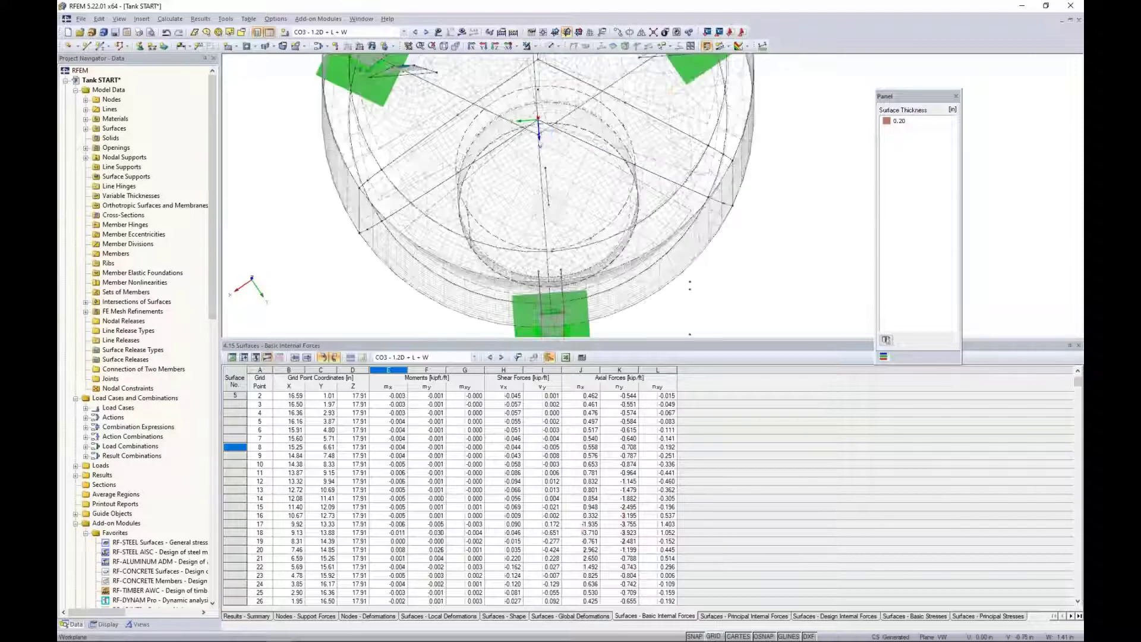
click(558, 46)
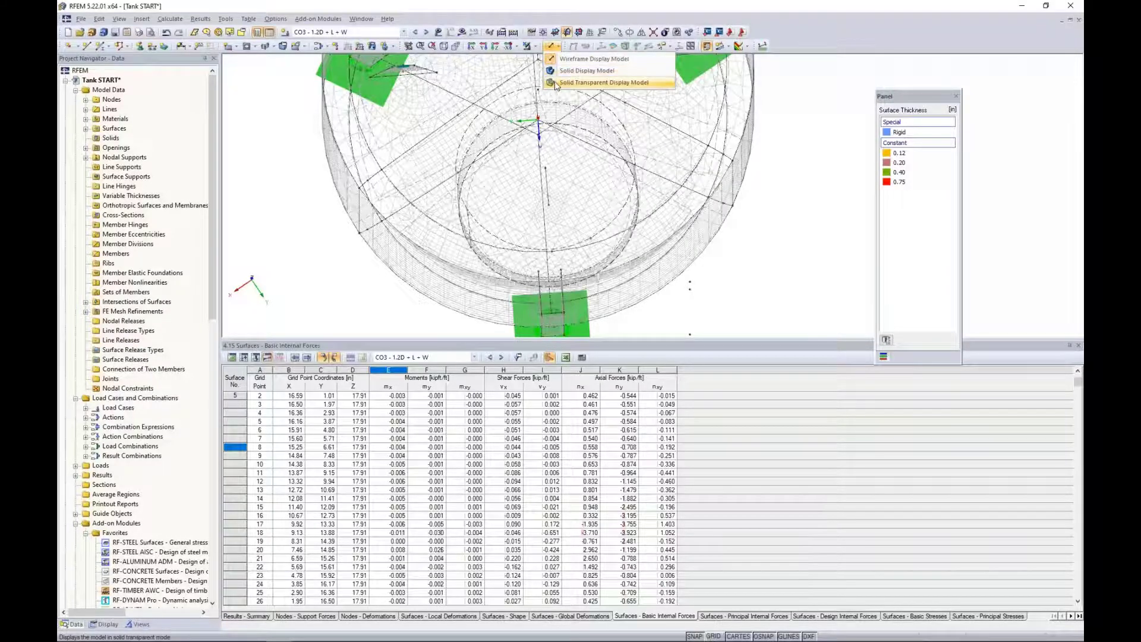
click(556, 85)
Select all surfaces of the tank together and set their result grid distances b and h to 0.5 in.
scroll(572, 144, down, 4)
mouse_move(565, 179)
middle_down()
mouse_move(548, 277)
mouse_move(555, 189)
middle_up()
scroll(558, 190, down, 2)
mouse_move(557, 245)
middle_down()
mouse_move(566, 191)
mouse_move(557, 242)
mouse_move(558, 223)
middle_up()
scroll(560, 225, down, 1)
drag(660, 312, 443, 97)
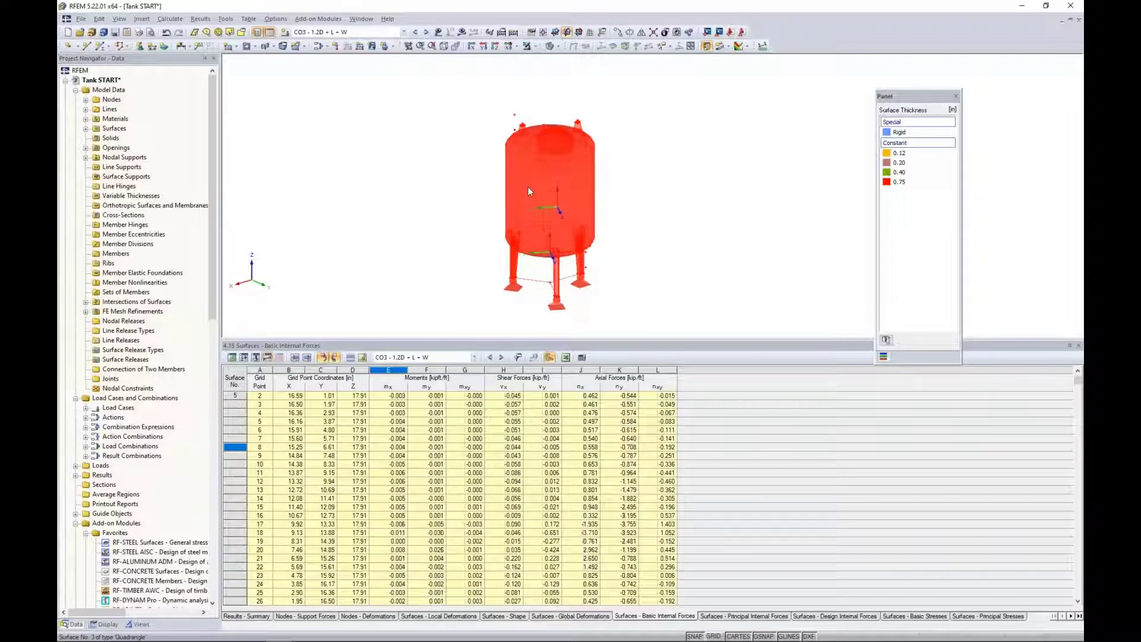
double_click(528, 188)
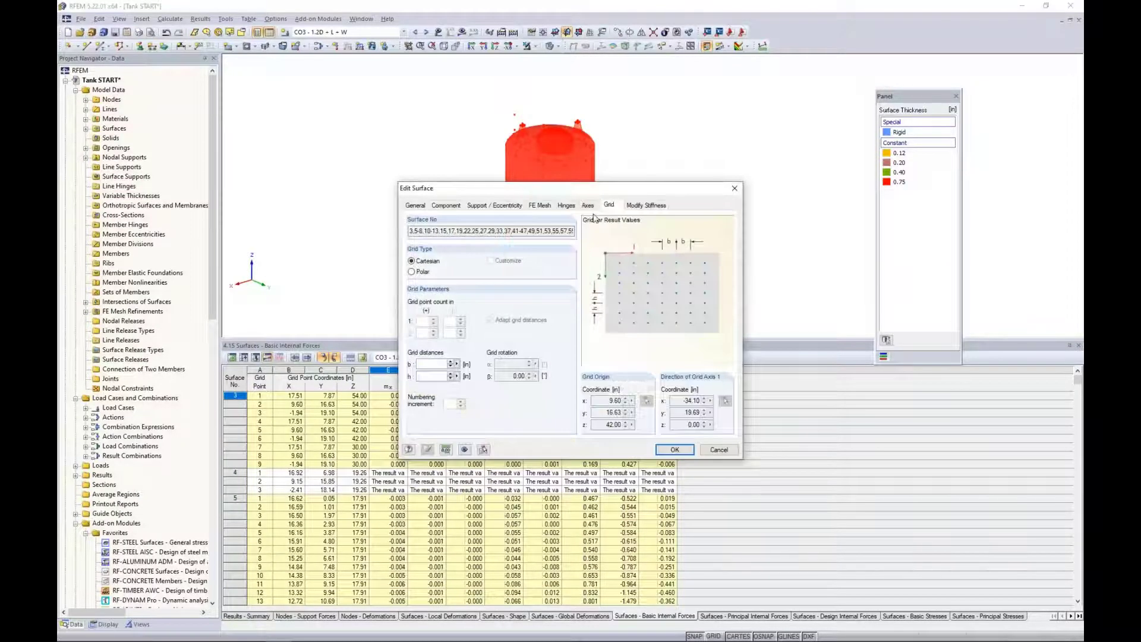
click(432, 365)
text(0.5)
key(Tab)
text(0.5)
click(675, 450)
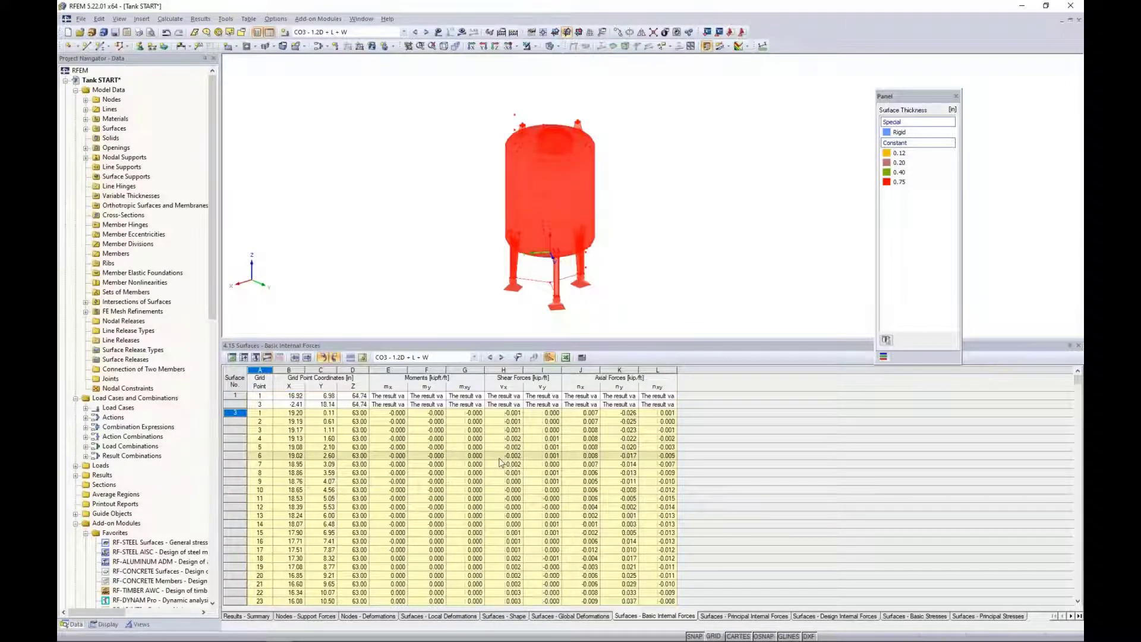
Review the basic internal forces at the refined grid points and look at the export options for this table.
scroll(501, 463, down, 1)
scroll(501, 463, down, 9)
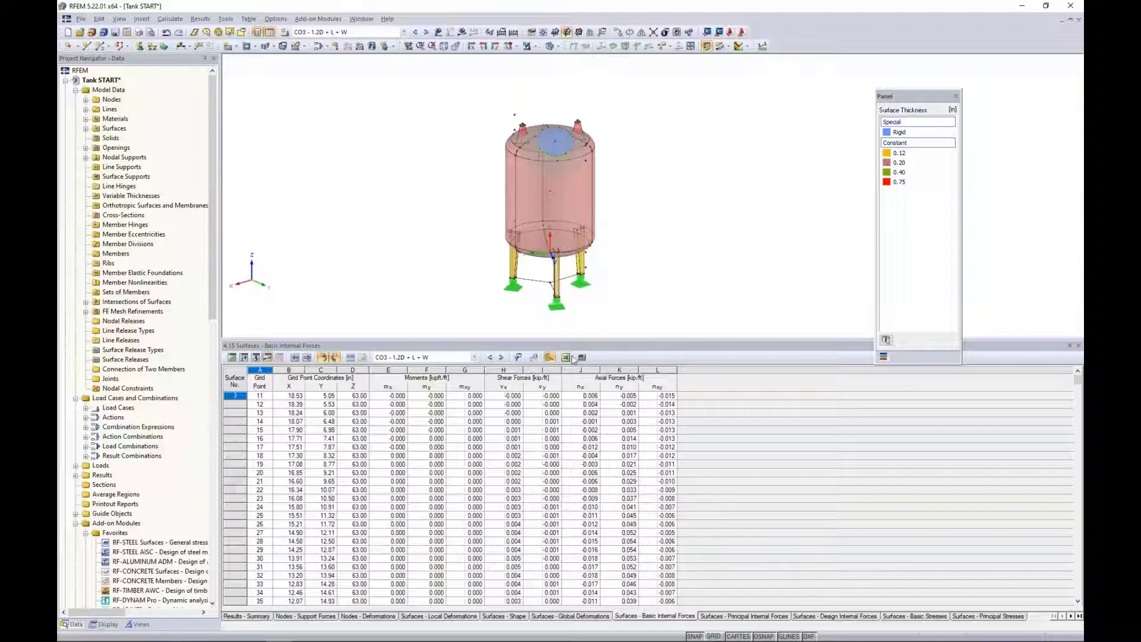
click(565, 357)
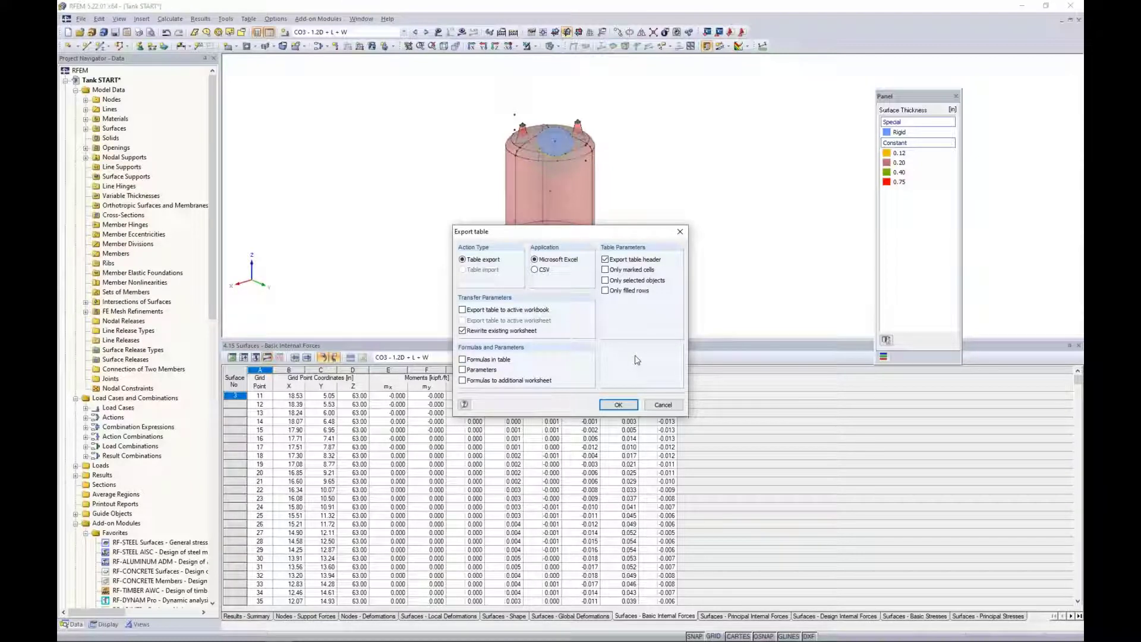
click(656, 407)
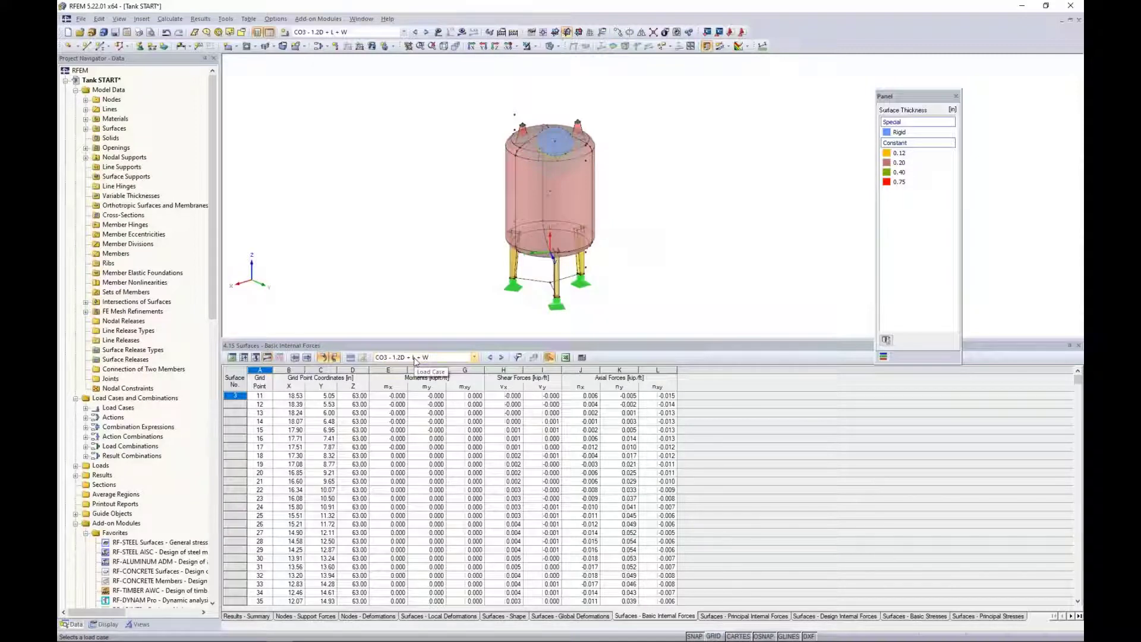
Set up a Microsoft Excel export of the model that includes only selected tables of the static analysis results.
click(83, 19)
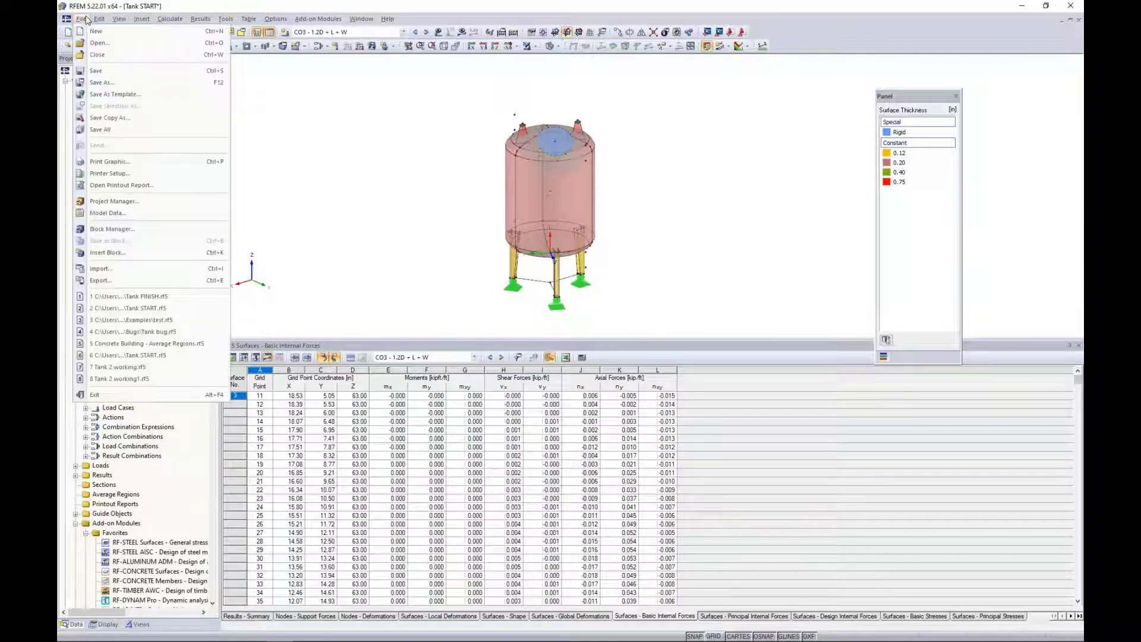
click(102, 281)
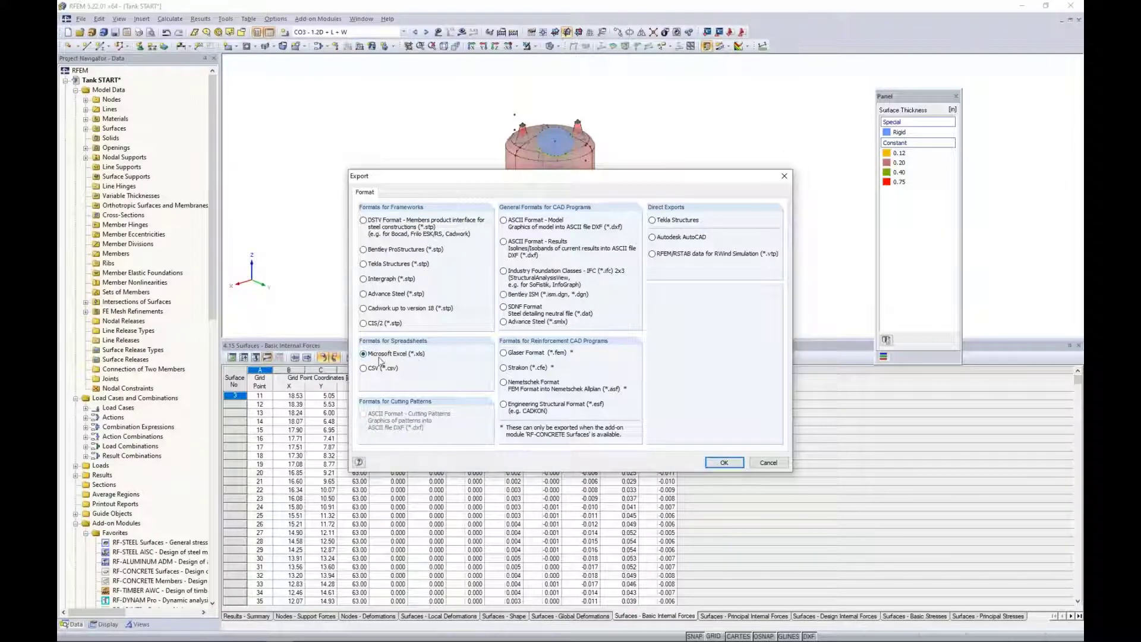
click(719, 463)
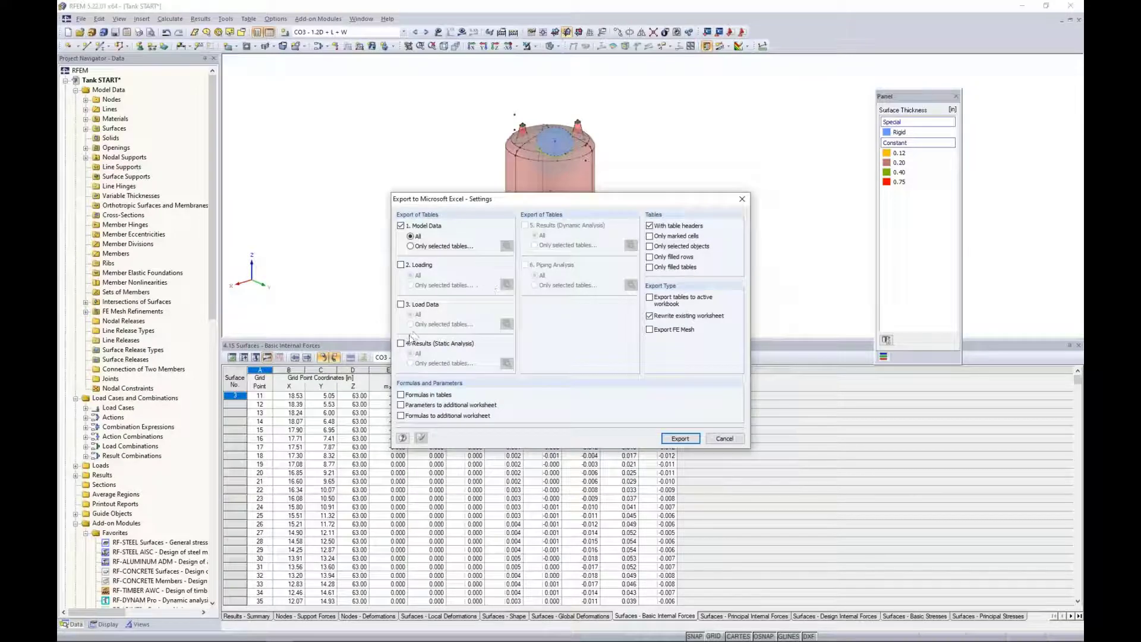
click(401, 344)
click(410, 364)
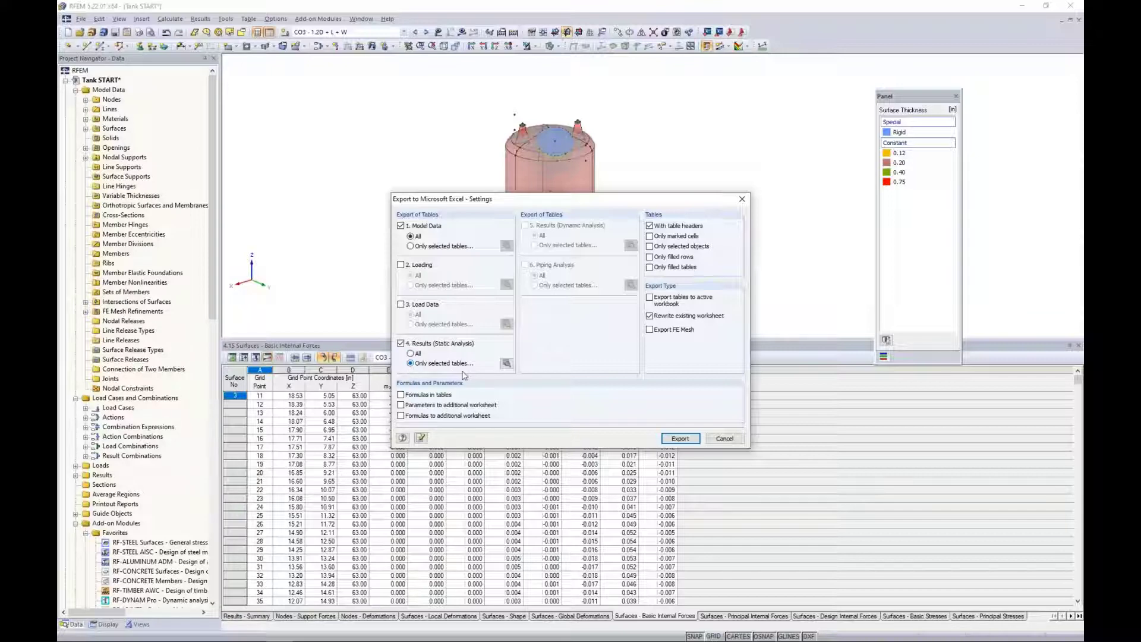
click(506, 364)
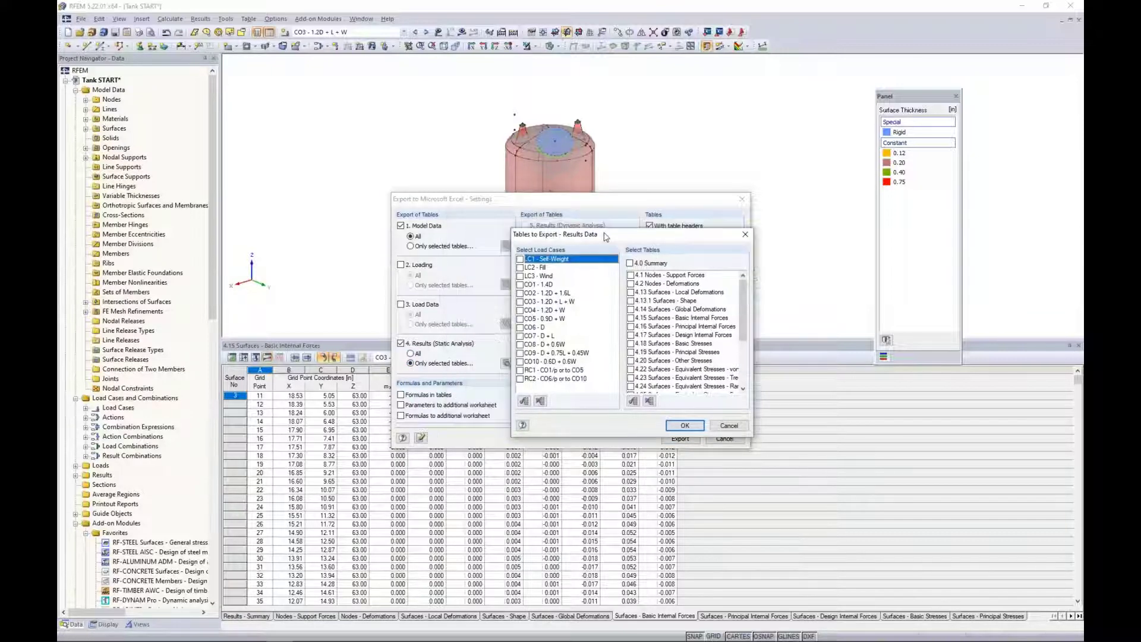
Mark load combinations CO2, CO3 and CO4 and result tables 4.16 to 4.19 for export, and cancel the export.
drag(605, 236, 608, 238)
click(522, 294)
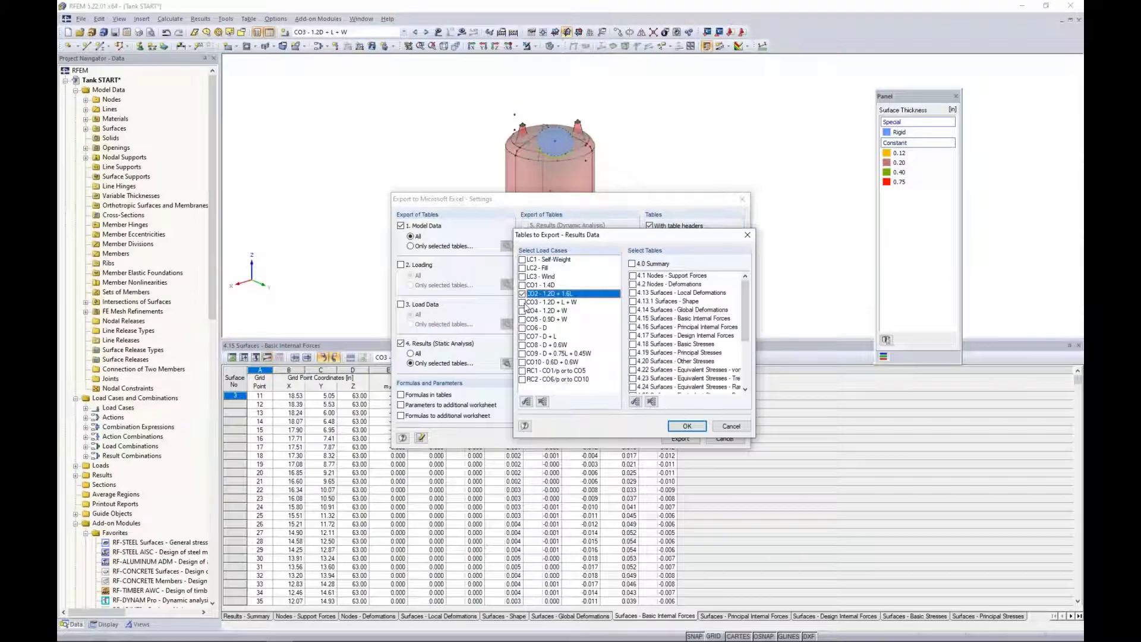
click(522, 302)
click(523, 311)
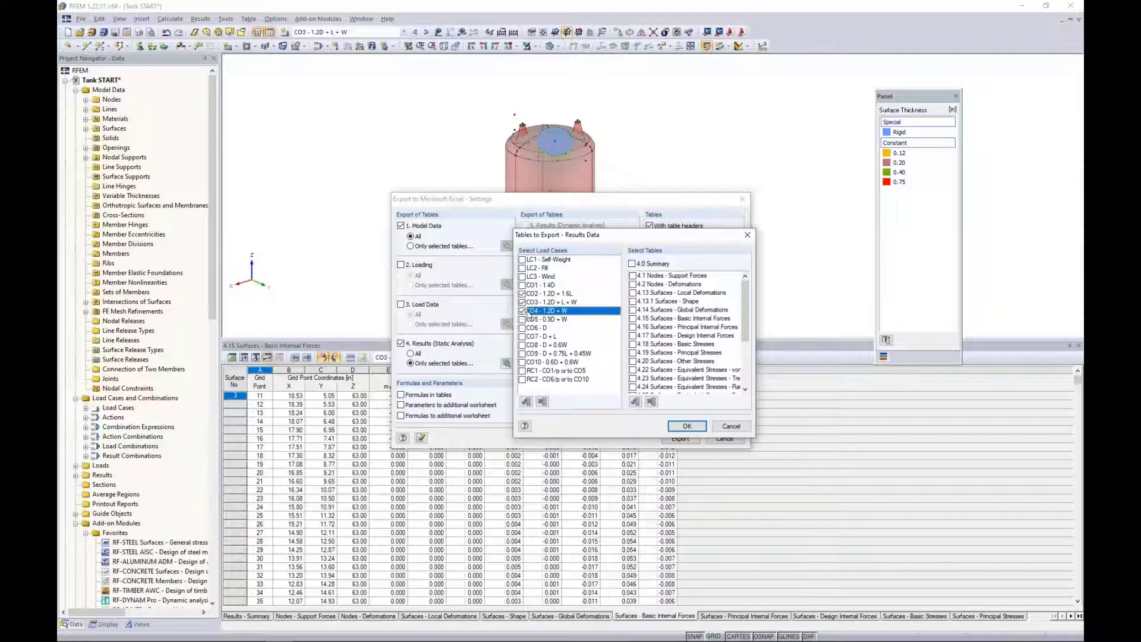
click(633, 327)
click(633, 335)
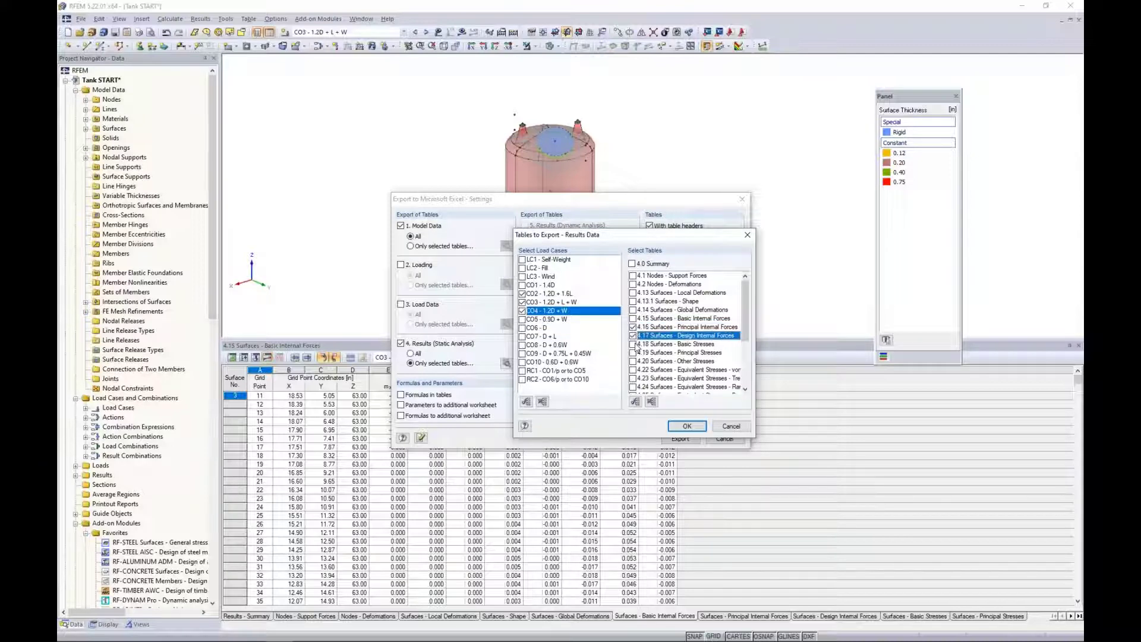
click(633, 344)
click(633, 353)
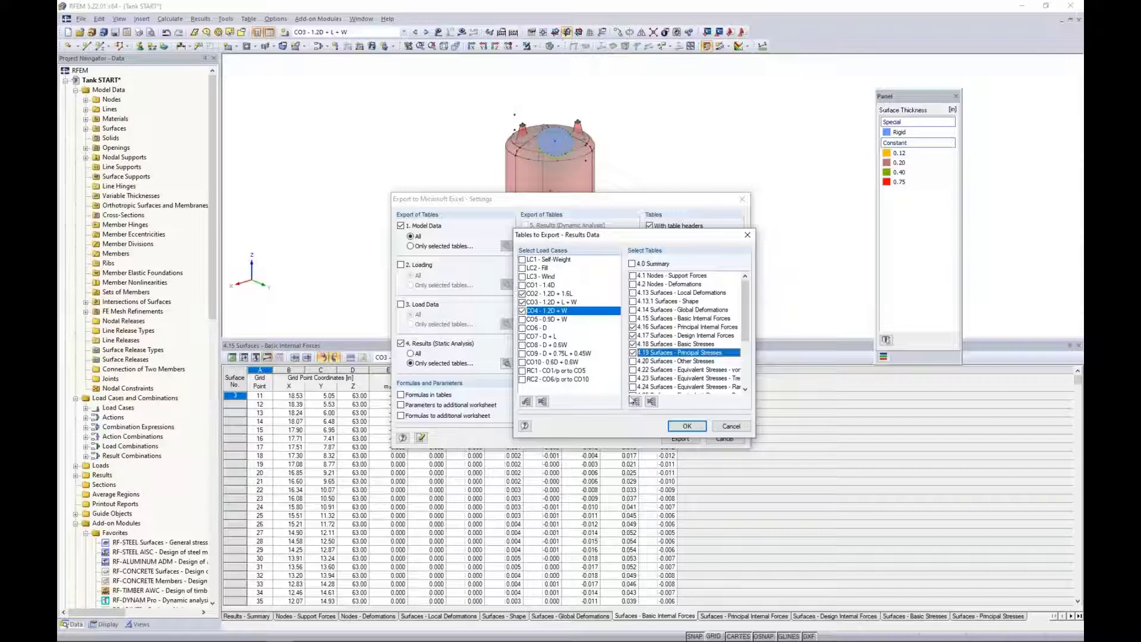
click(733, 427)
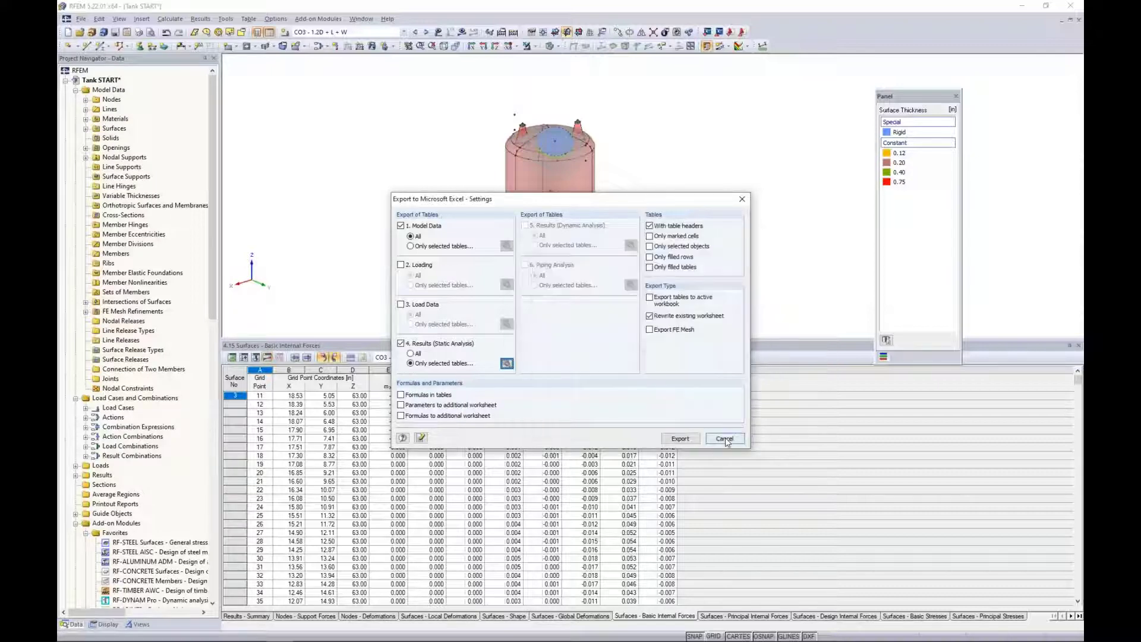
click(725, 438)
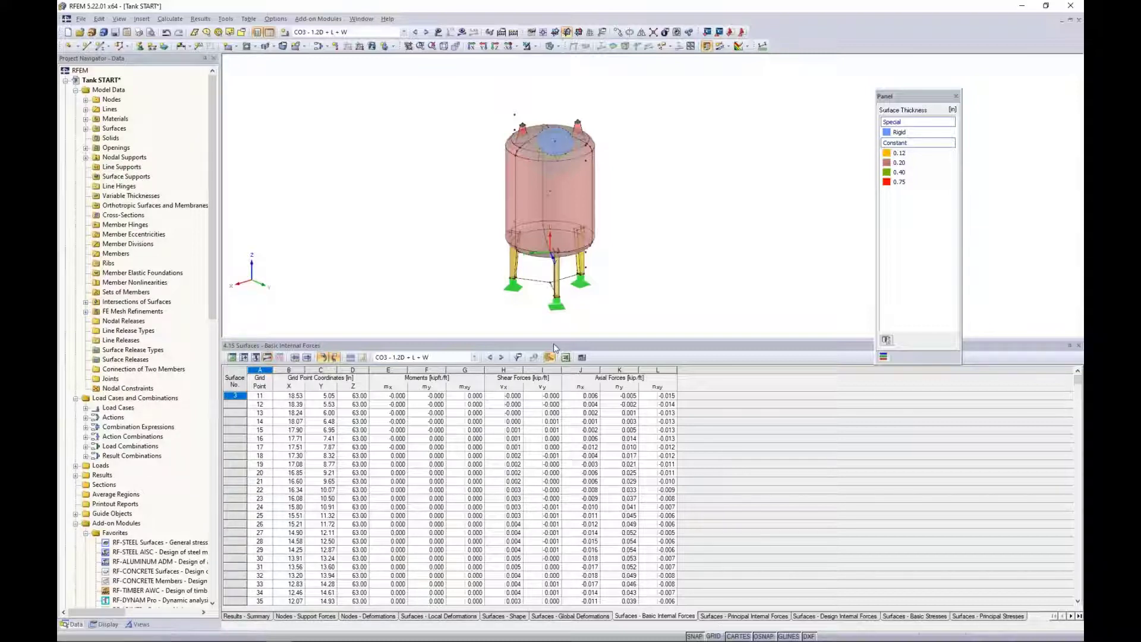
Shrink the results table to enlarge the model view and fit the tank larger in the freed space.
drag(543, 339, 542, 447)
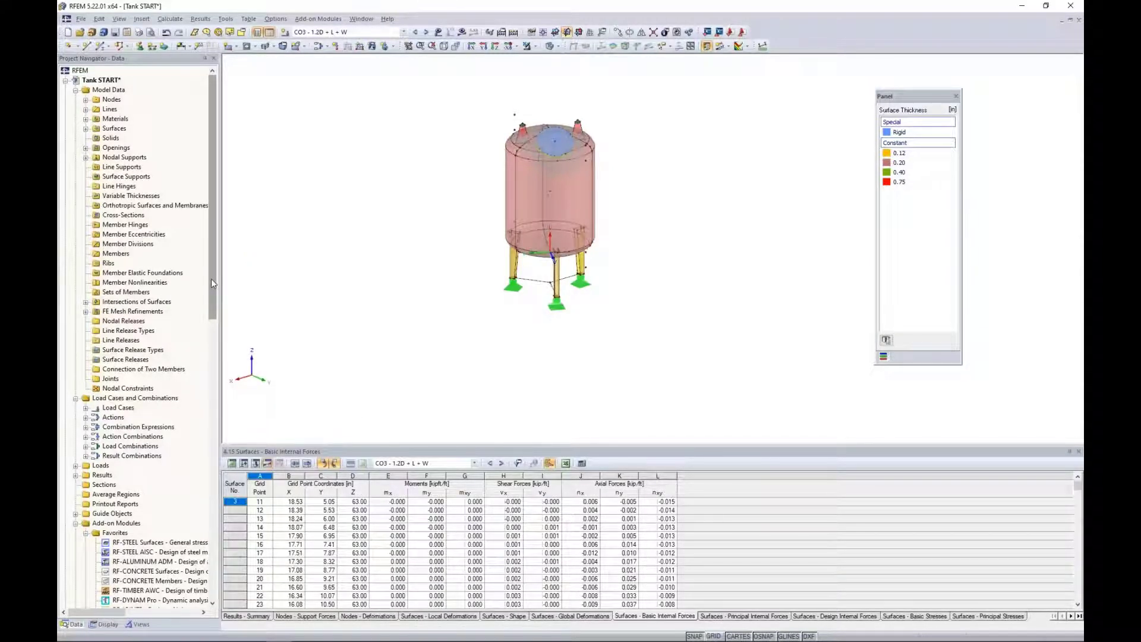
scroll(451, 330, up, 2)
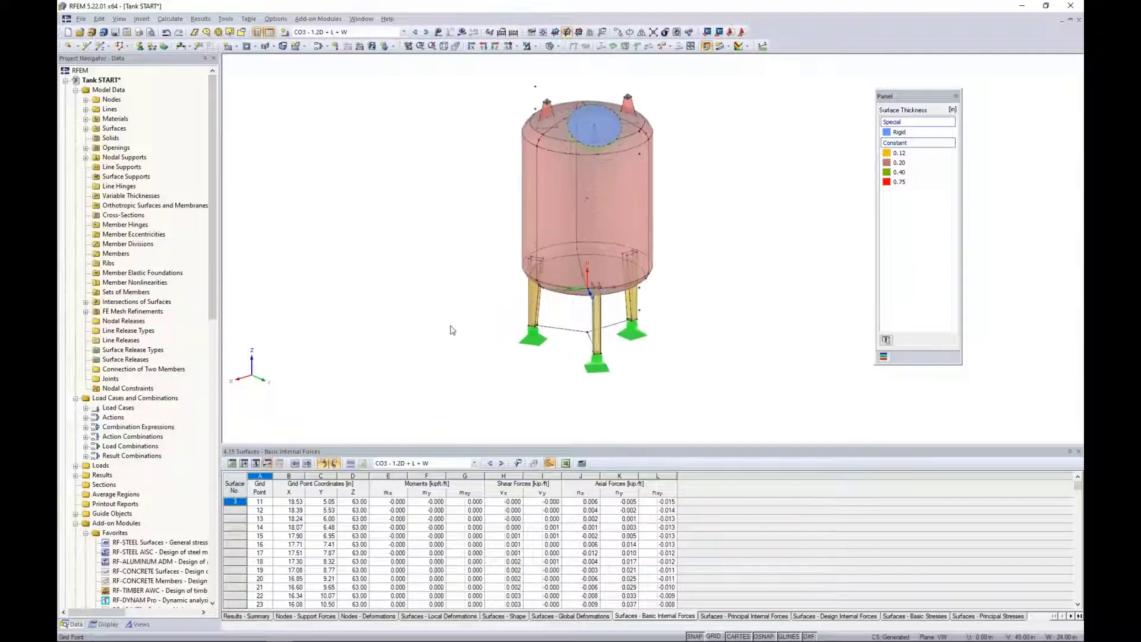
middle_drag(456, 283, 446, 303)
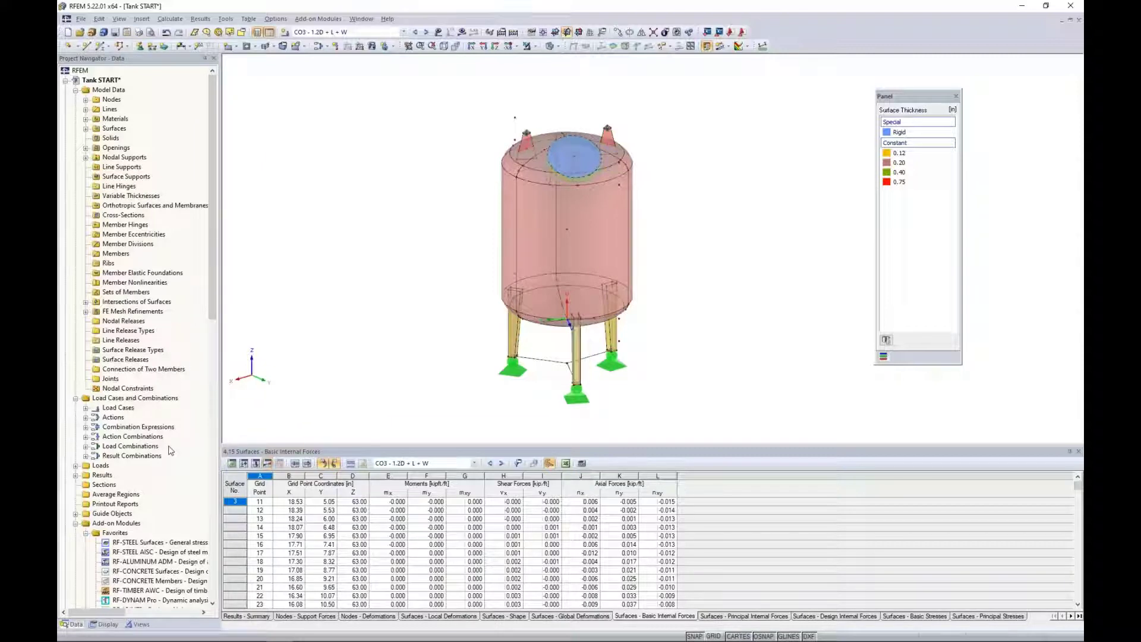
Examine the add-on modules listed in the project navigator and the options offered for RF-STEEL Surfaces.
scroll(171, 450, down, 6)
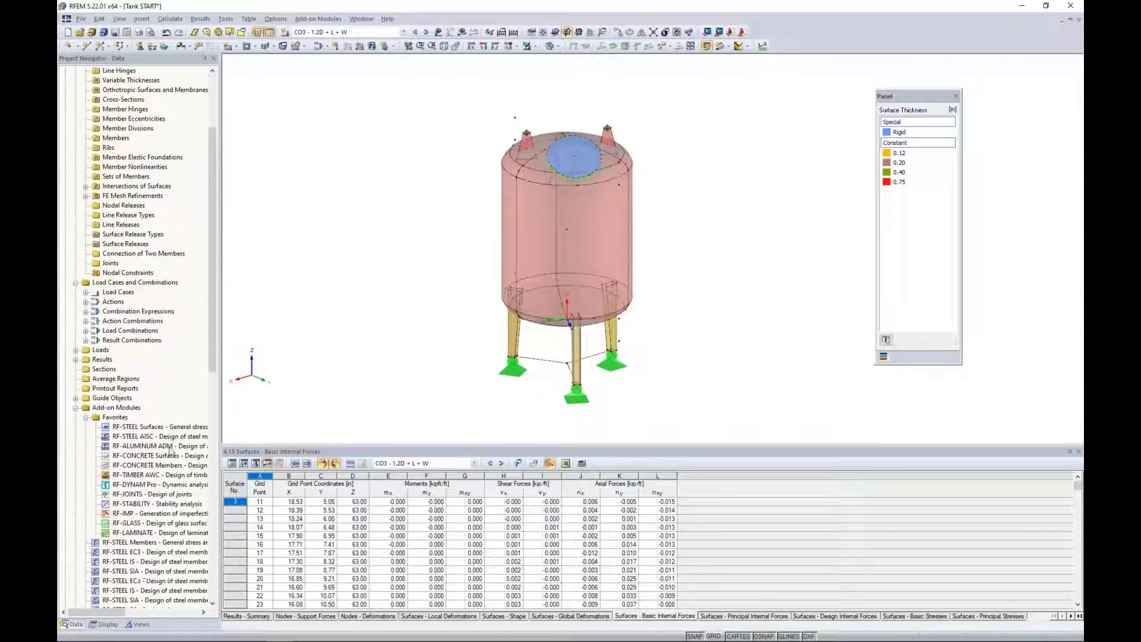
scroll(171, 450, down, 2)
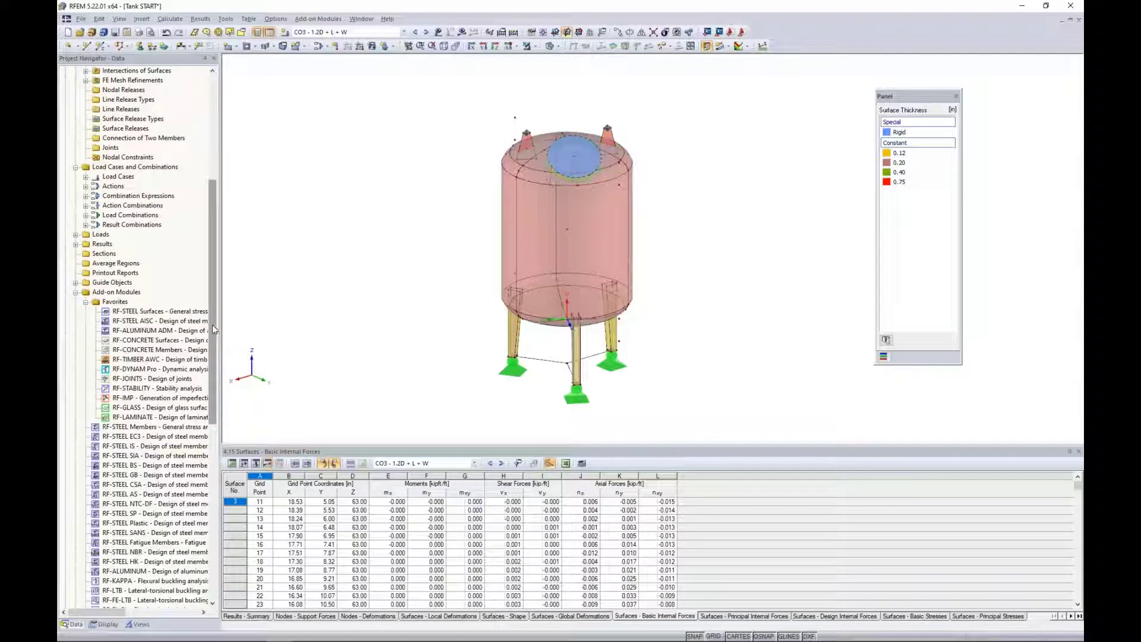
drag(211, 326, 209, 510)
scroll(175, 345, up, 11)
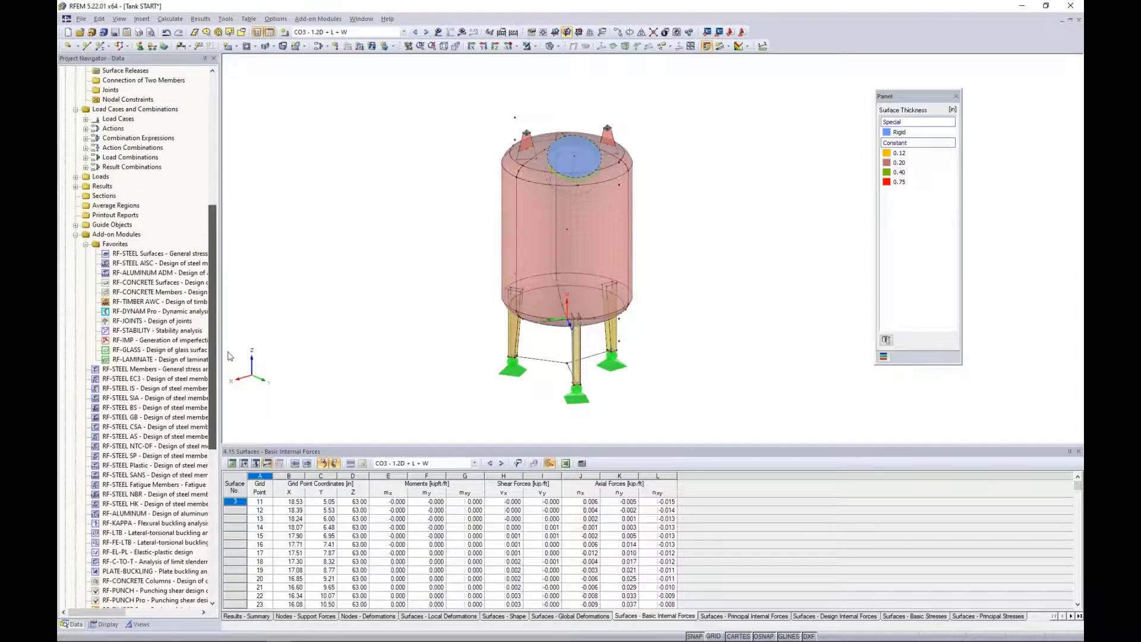
right_click(170, 257)
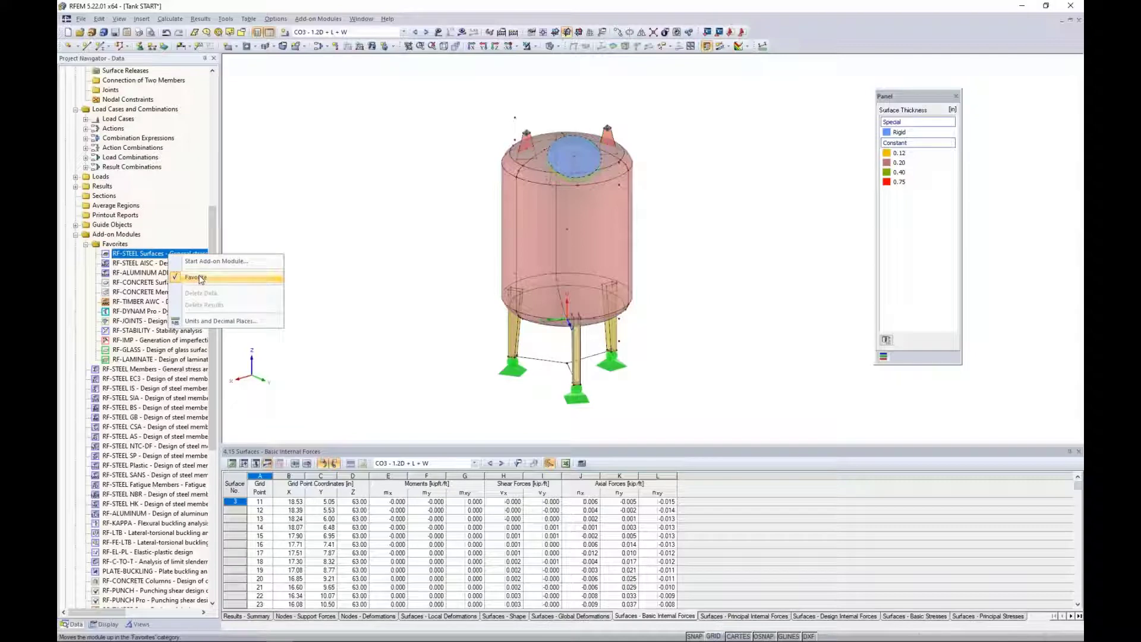
click(337, 208)
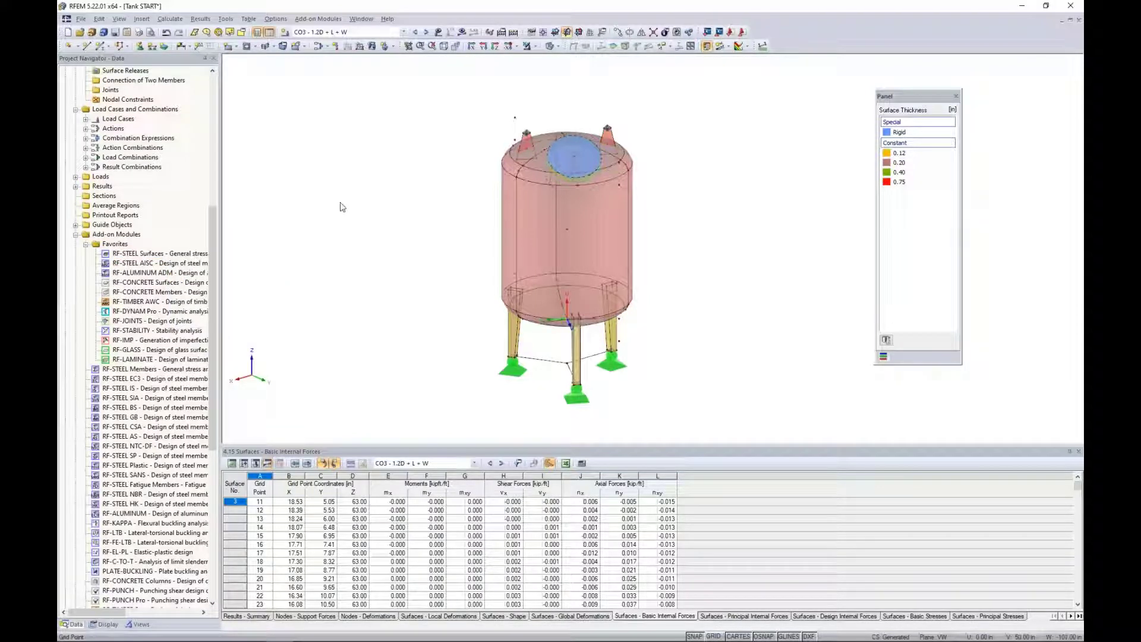
Start the RF-STEEL Surfaces add-on module for general stress analysis and place its window over the model.
click(321, 19)
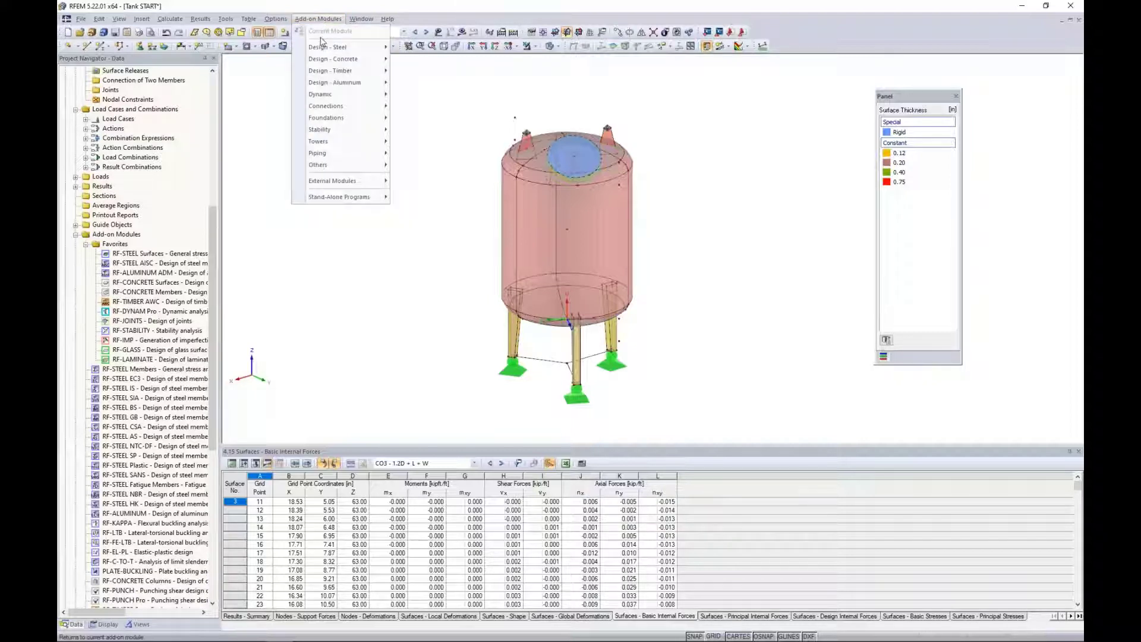
mouse_move(330, 50)
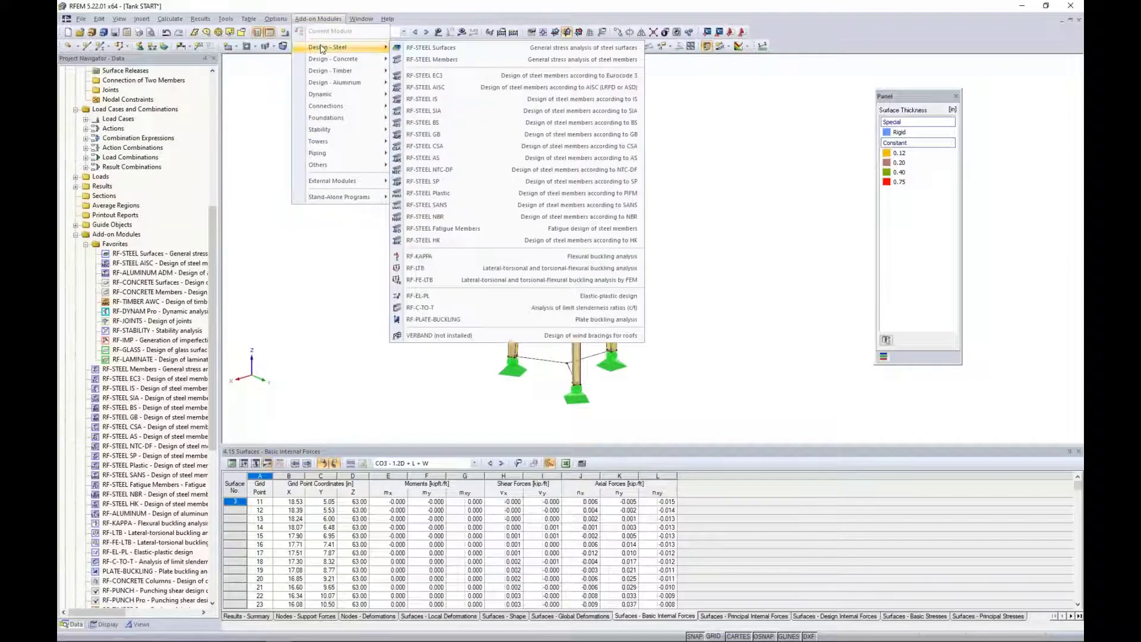
click(417, 48)
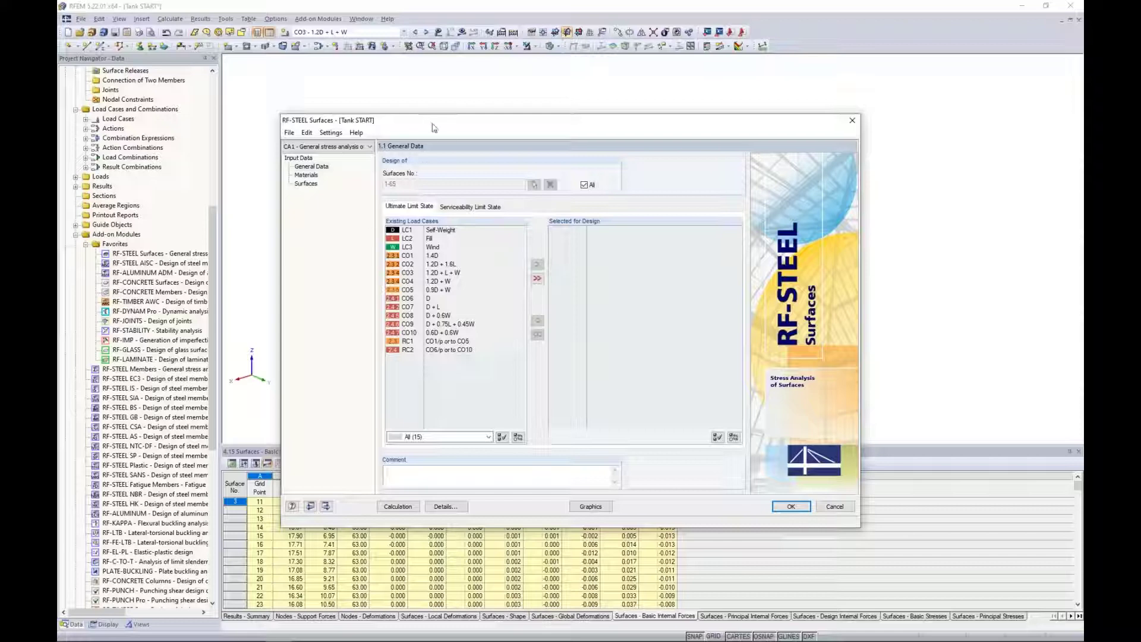
drag(433, 128, 442, 288)
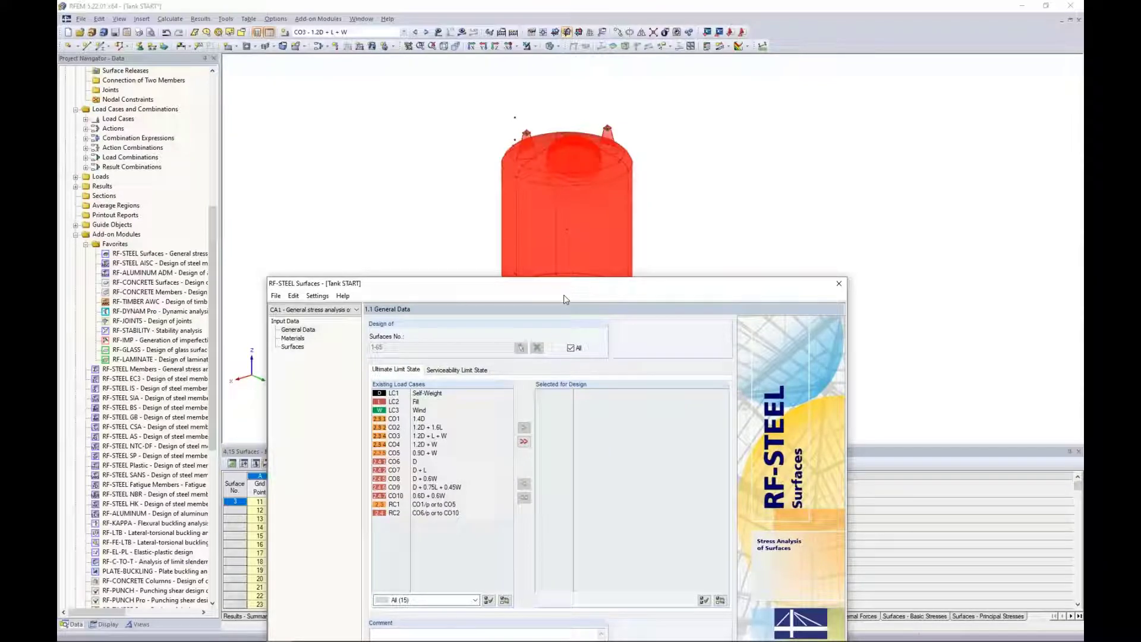
drag(561, 285, 557, 101)
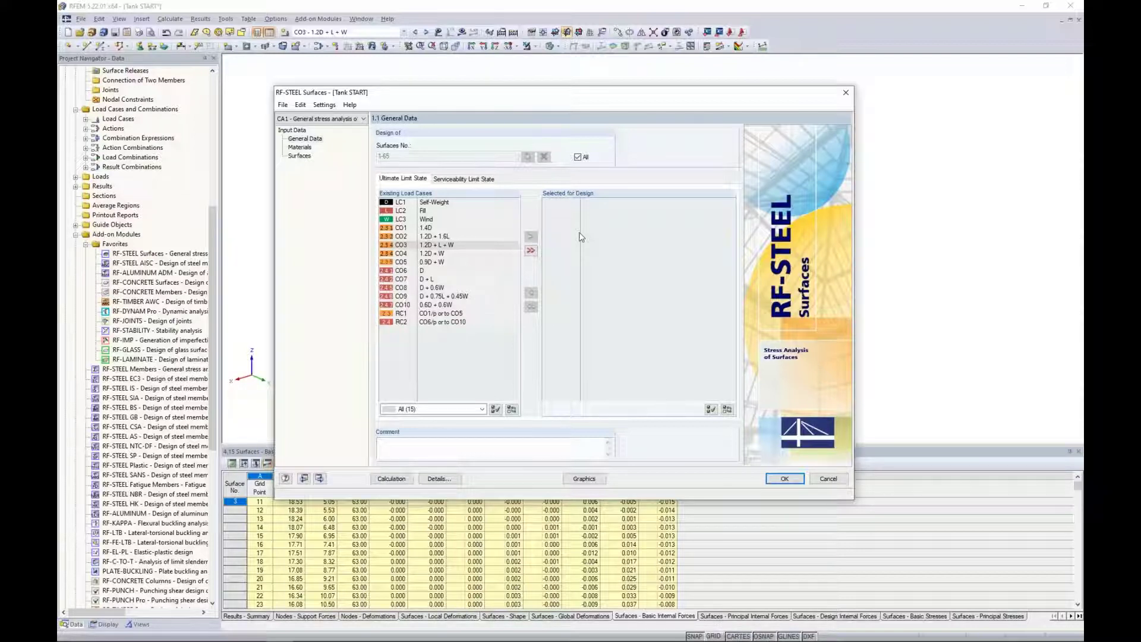
Turn off the design of all surfaces, clear the surface list and start picking surfaces graphically in the model.
click(577, 157)
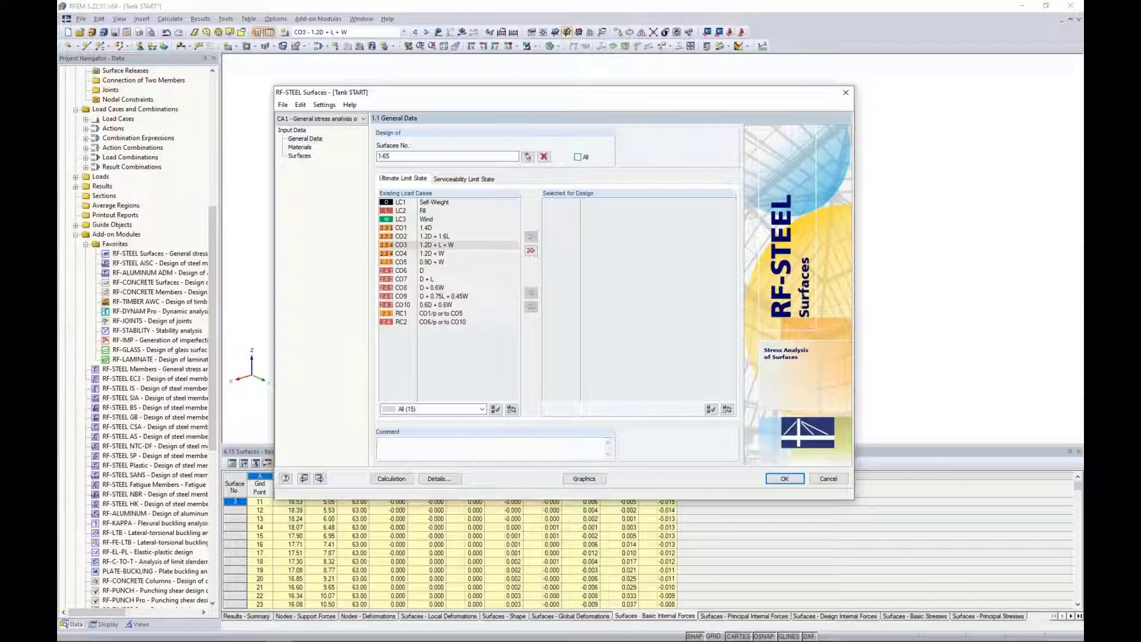
click(544, 157)
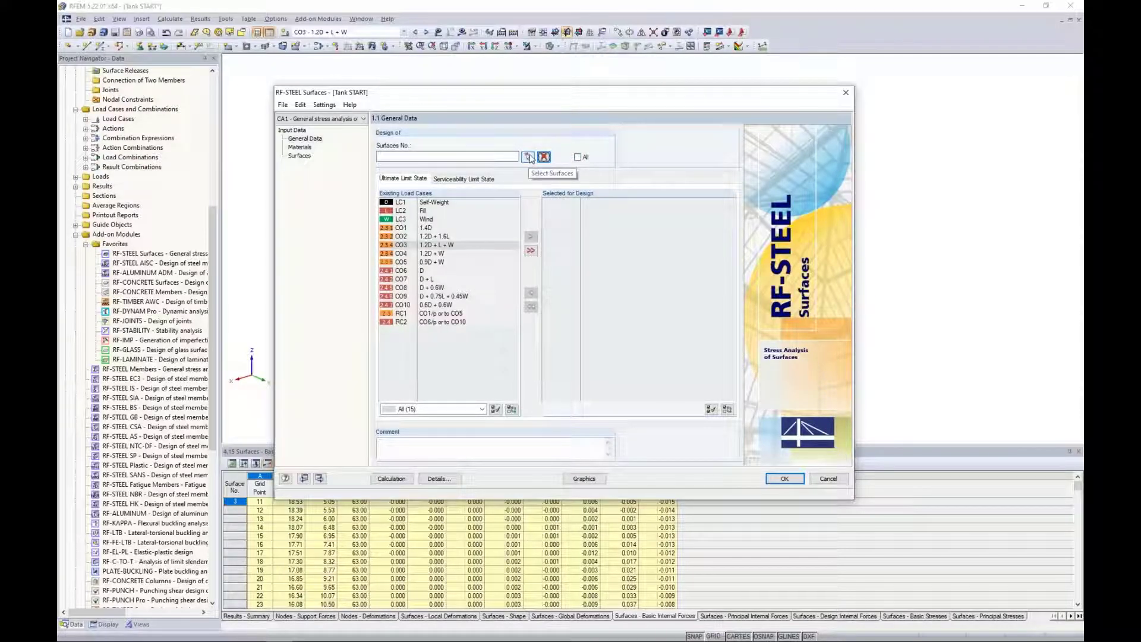
click(528, 157)
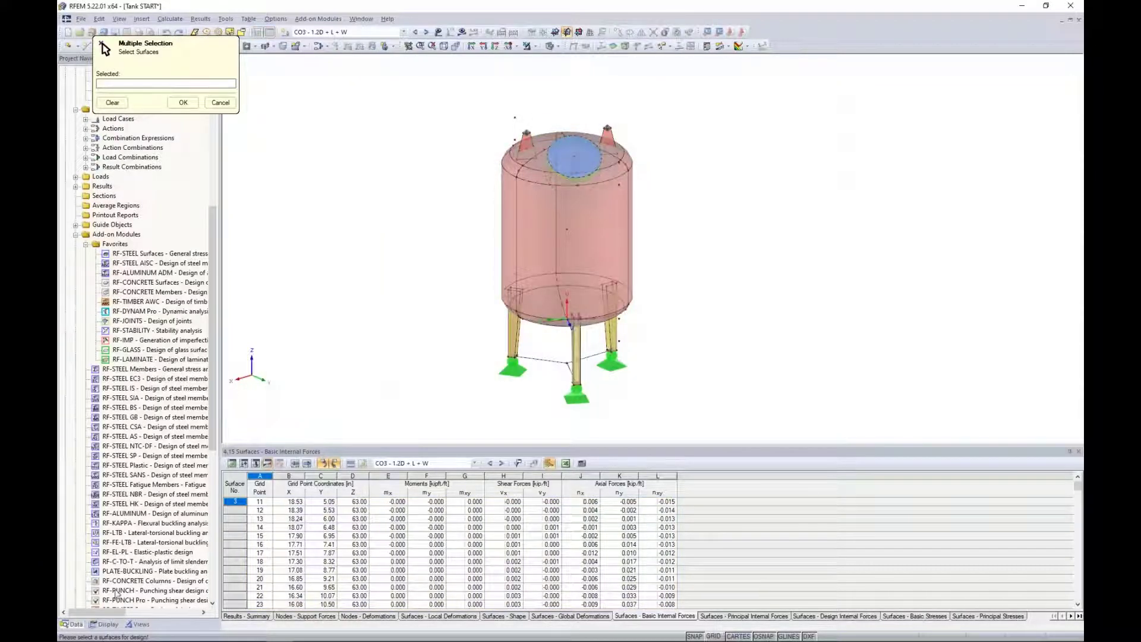
Limit the model's visibility to the generated surface thickness groups 0.2 in and 0.12 in.
click(105, 625)
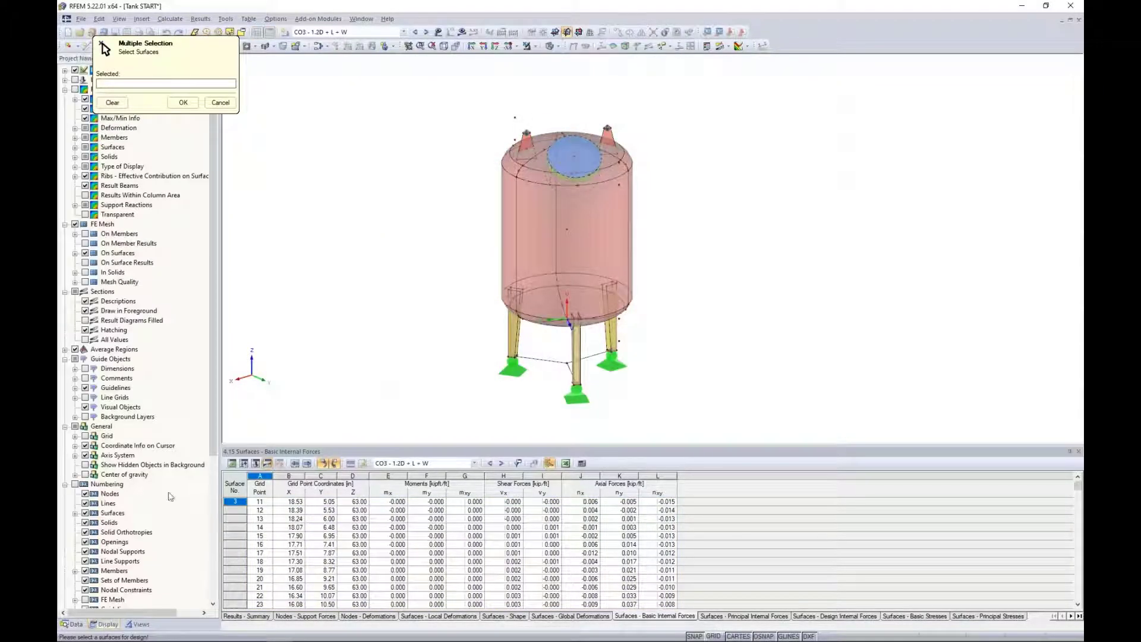
click(138, 624)
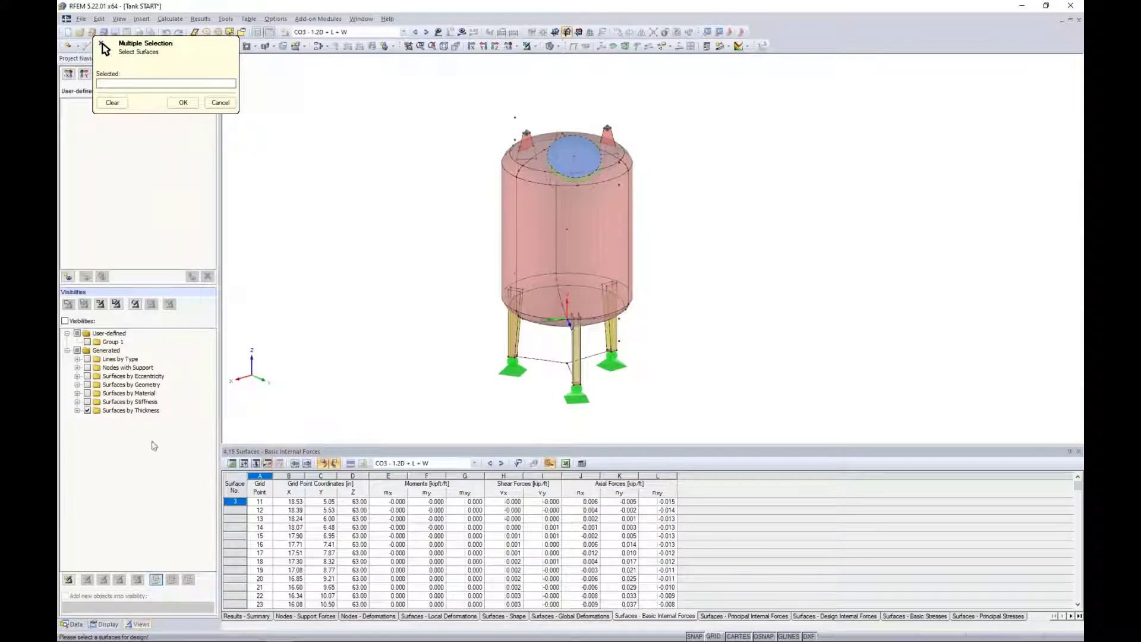
click(77, 410)
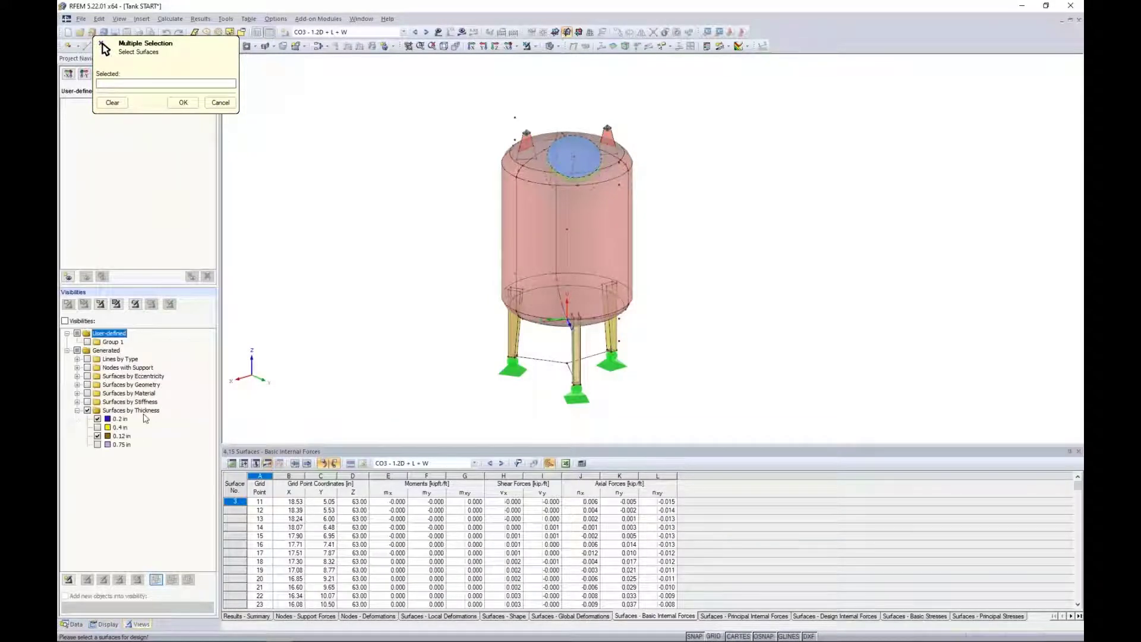
click(98, 418)
click(98, 419)
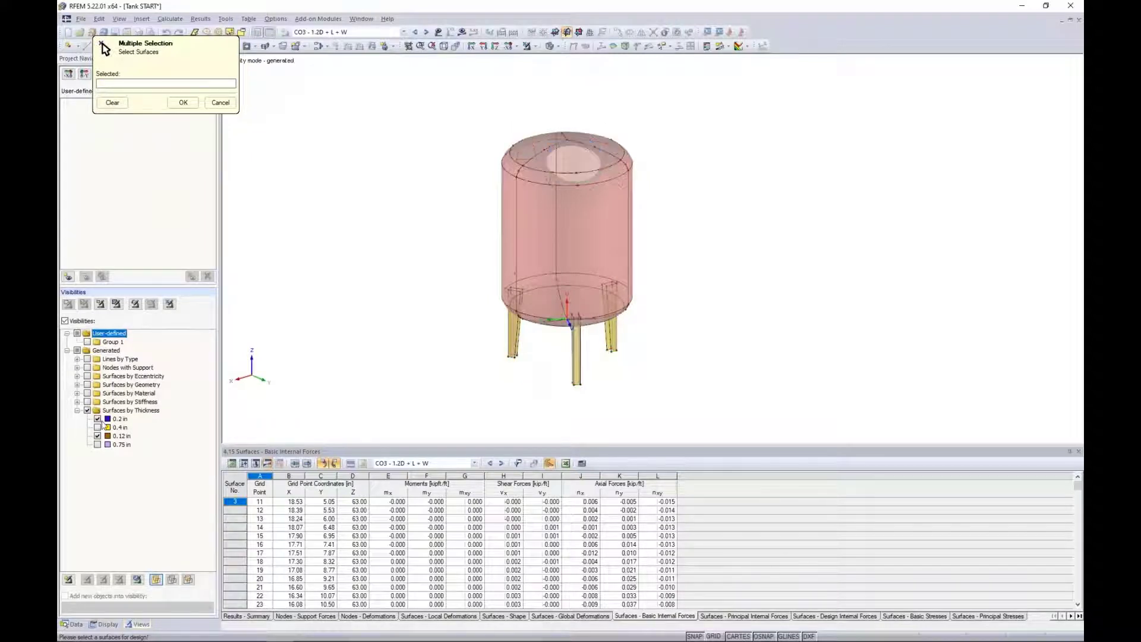
click(97, 436)
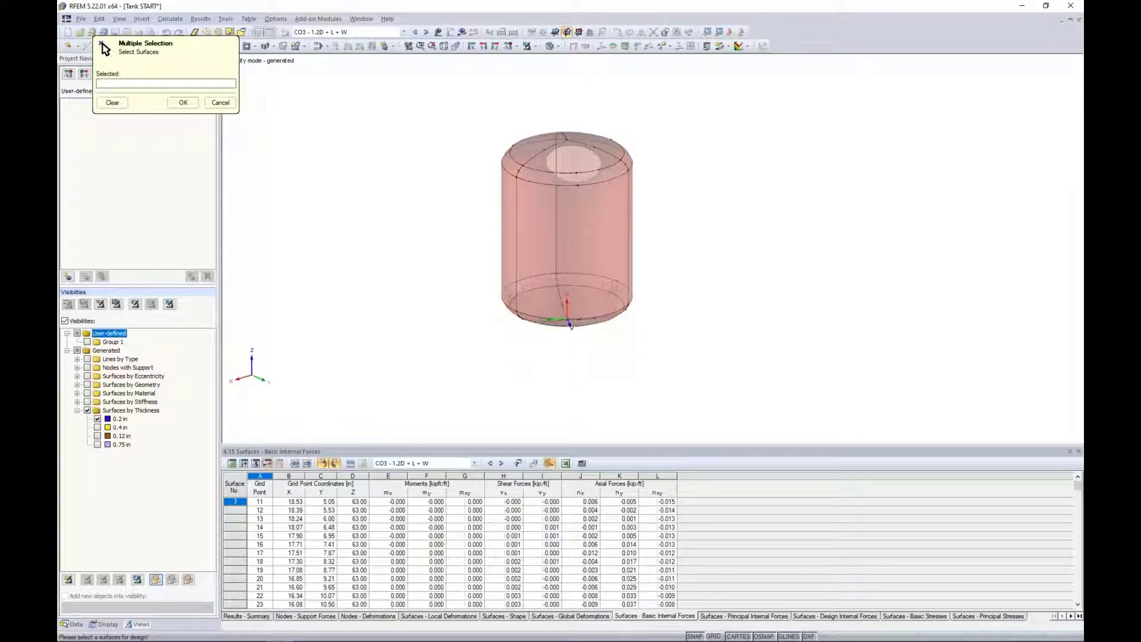
click(98, 437)
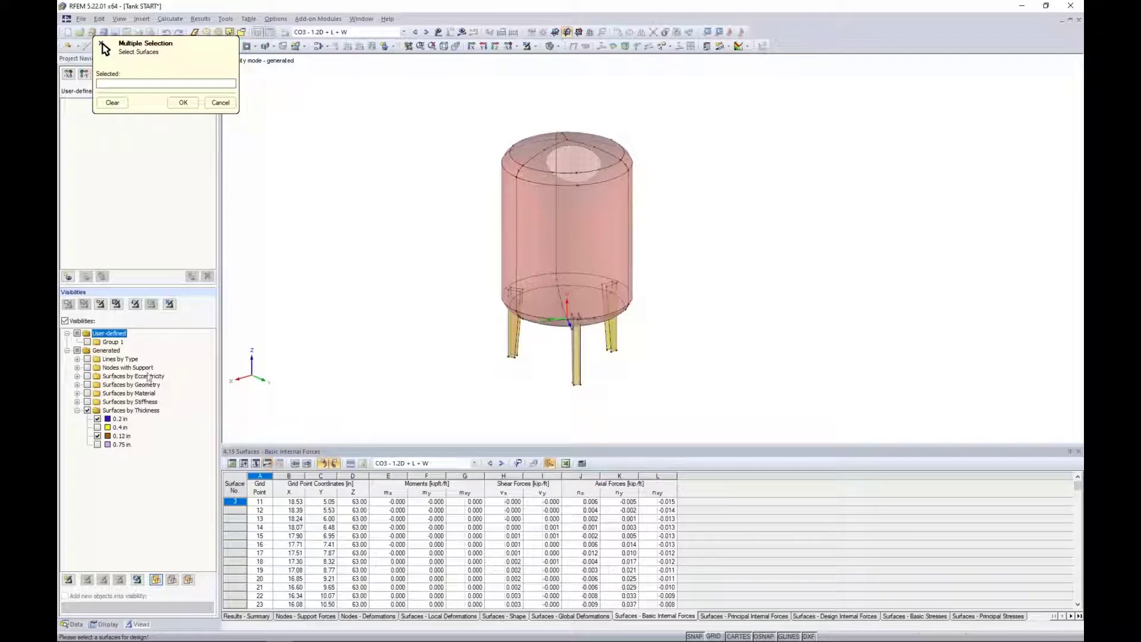
Select all visible tank shell and leg surfaces with a window and accept them as the surfaces for design.
mouse_move(461, 272)
middle_down()
mouse_move(451, 305)
mouse_move(459, 255)
middle_up()
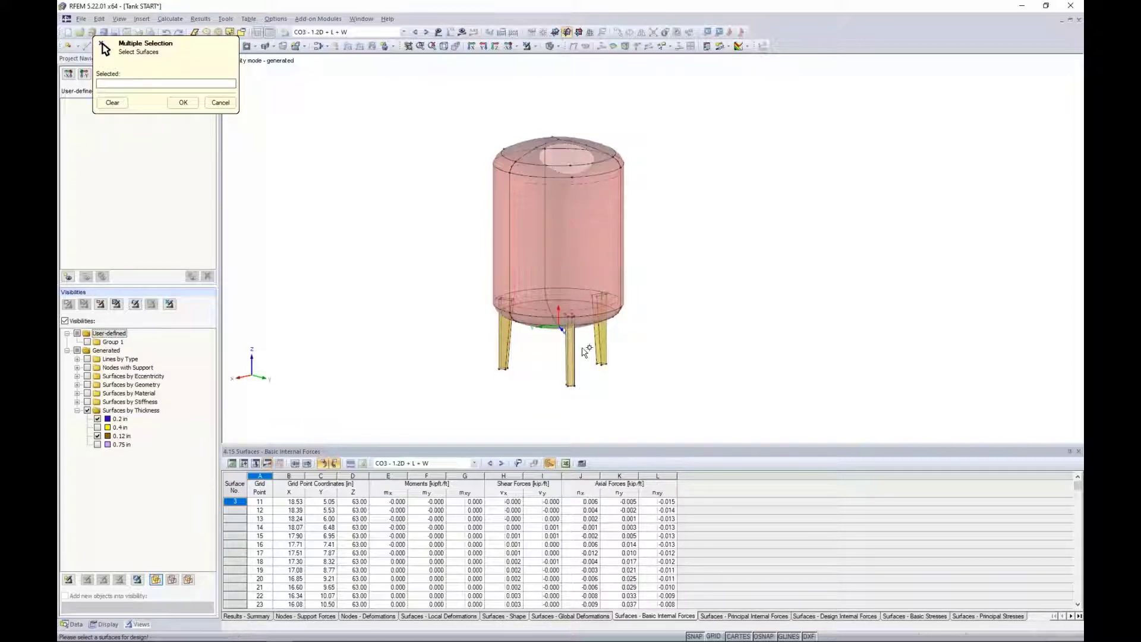
drag(680, 408, 441, 111)
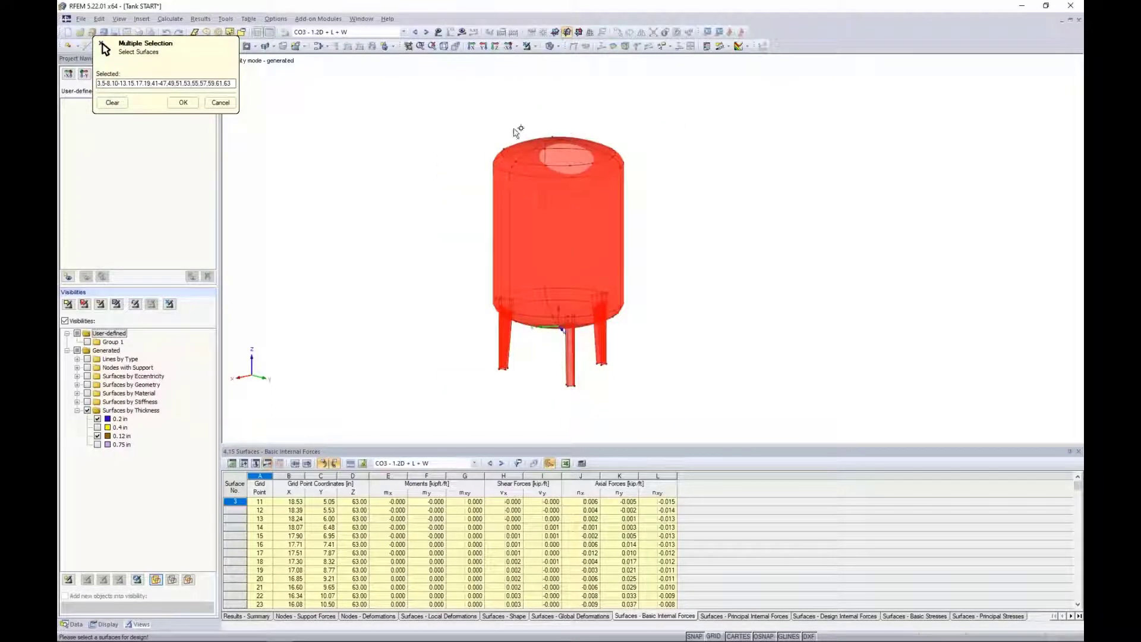
click(183, 102)
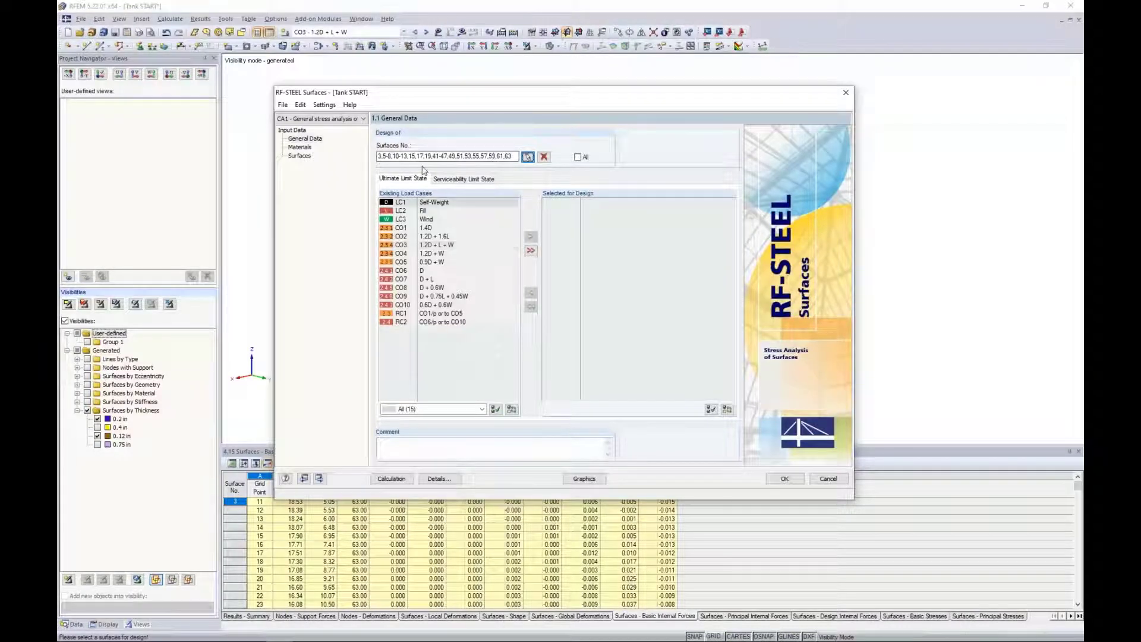
Assign load combinations CO1 to CO5 to the ultimate limit state design.
click(428, 228)
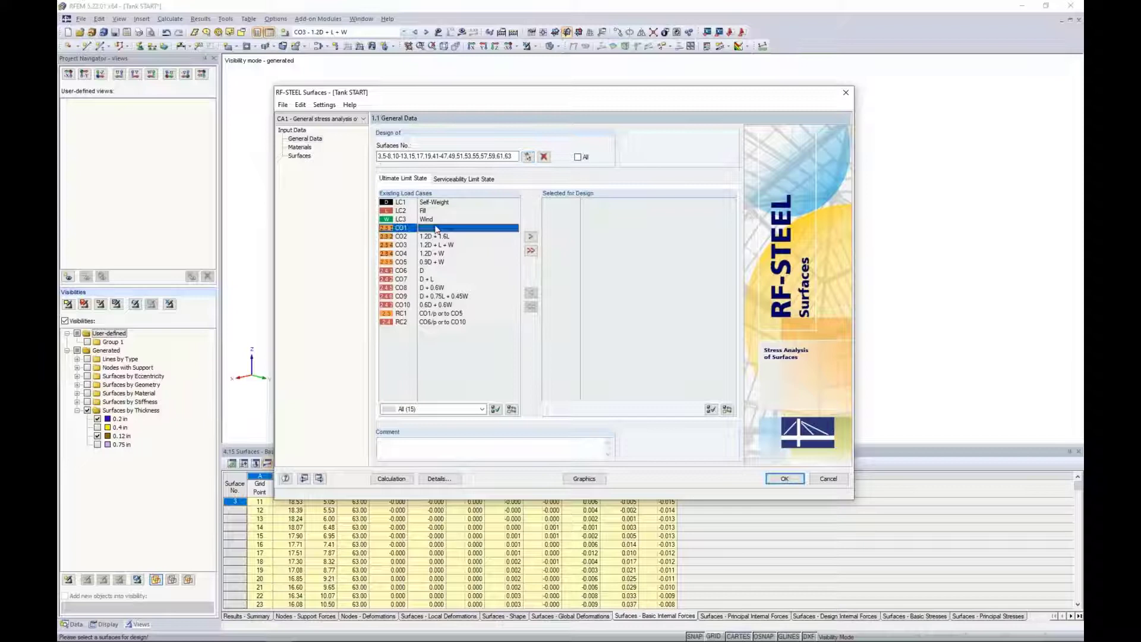
shift+click(427, 262)
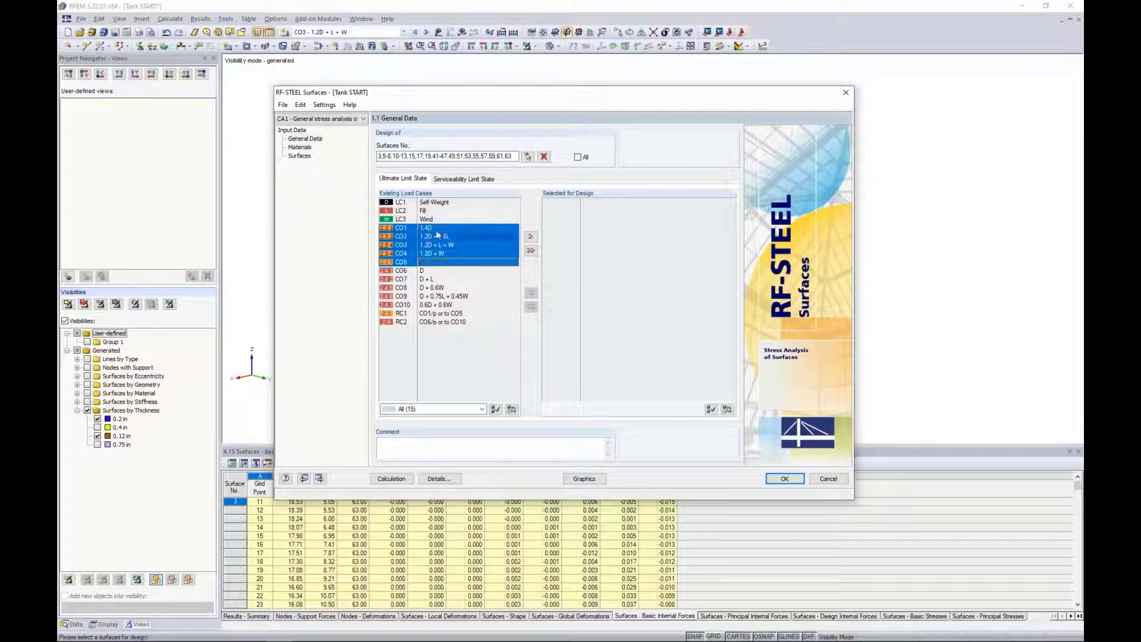
click(531, 237)
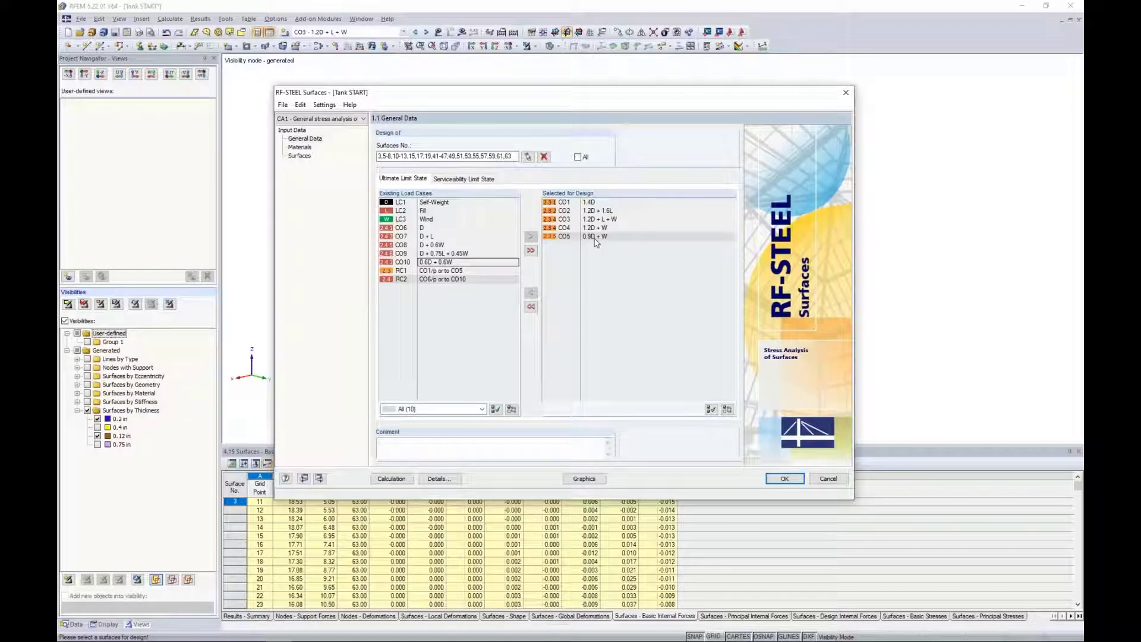
Examine the serviceability limit state load selection with the window moved aside, and return to the ultimate limit state selection.
click(466, 179)
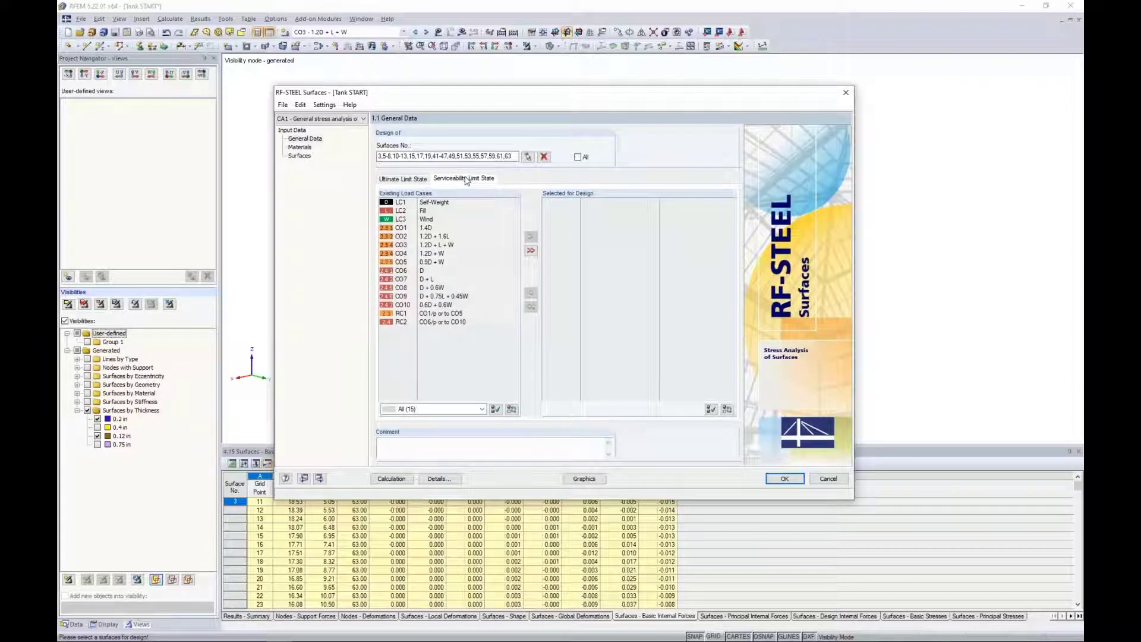
drag(479, 95, 490, 113)
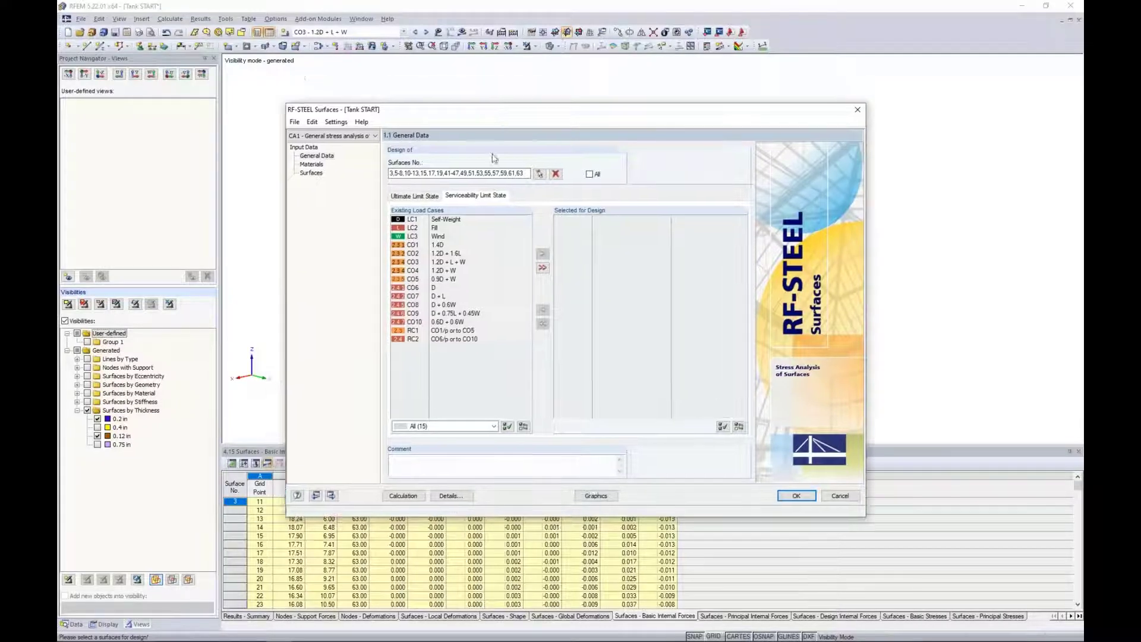
drag(492, 158, 471, 131)
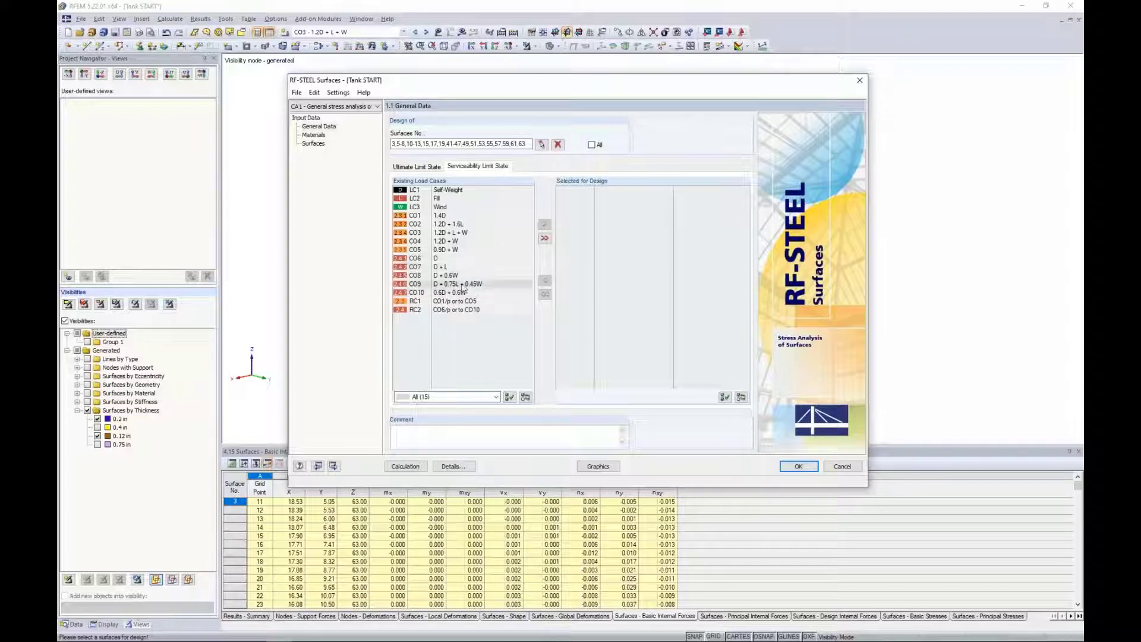
click(426, 168)
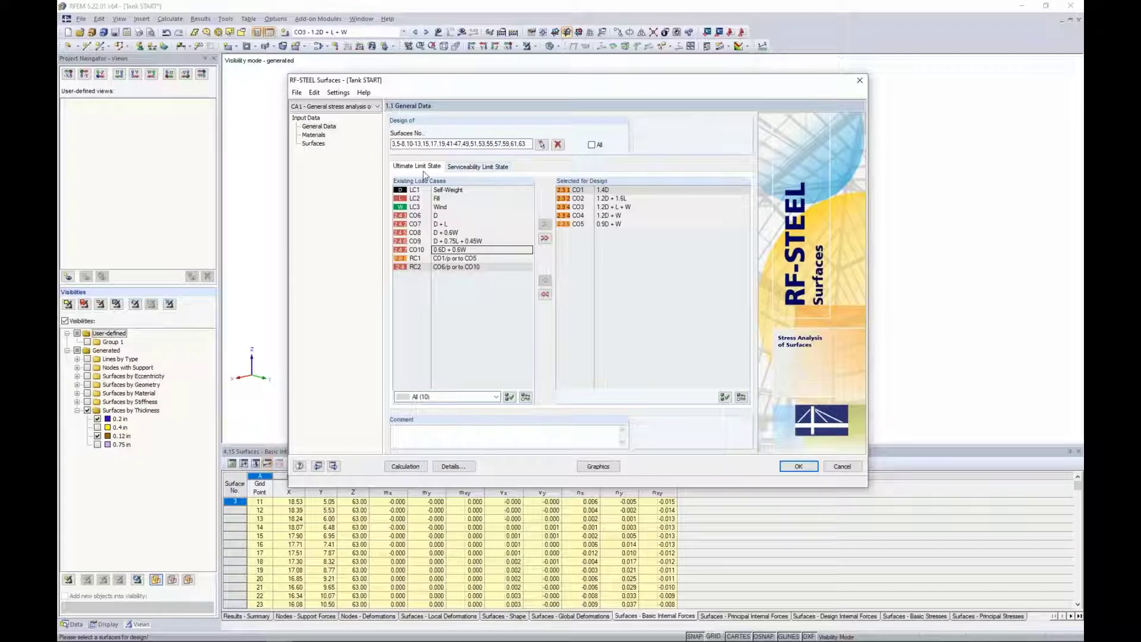
Show the design materials and read the full description of material 1 in a temporarily widened column.
click(314, 135)
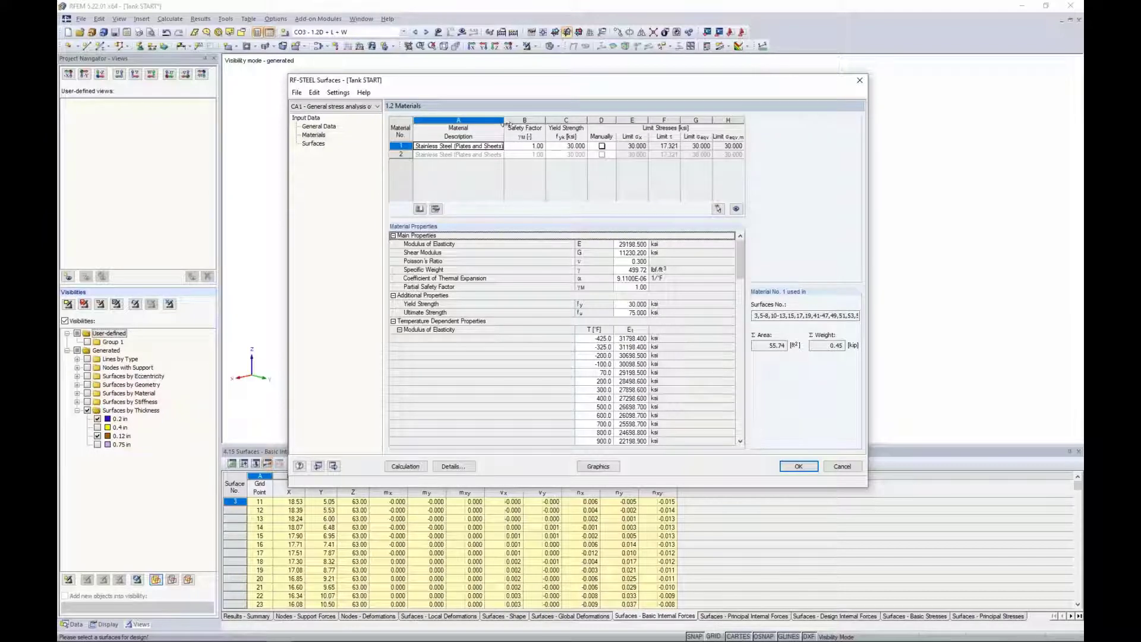
drag(505, 123, 528, 123)
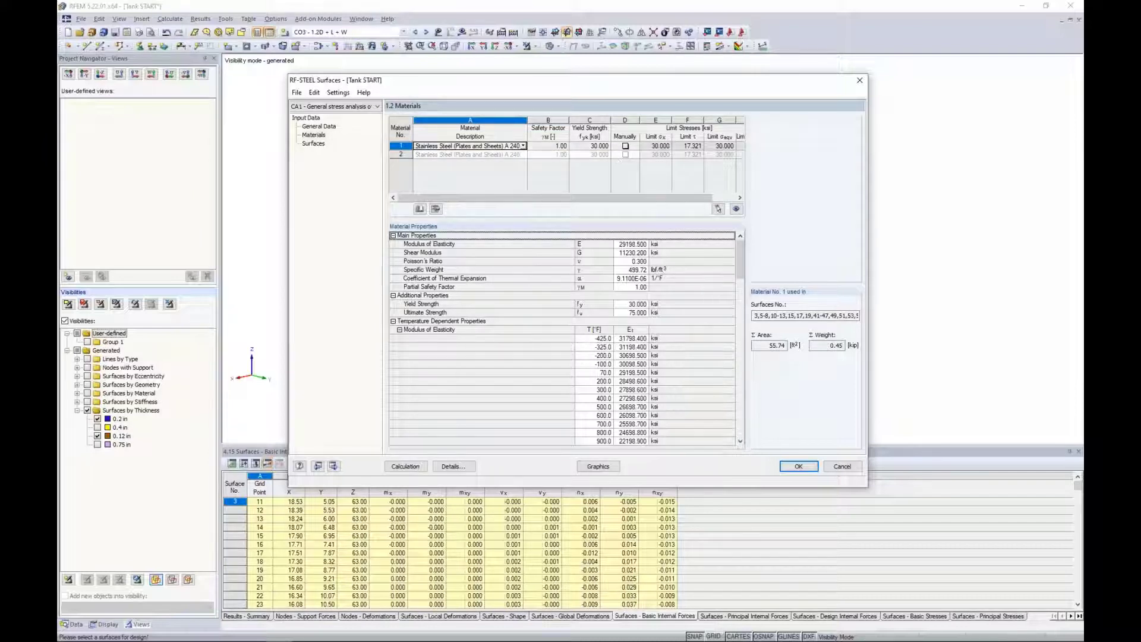
drag(527, 120, 507, 120)
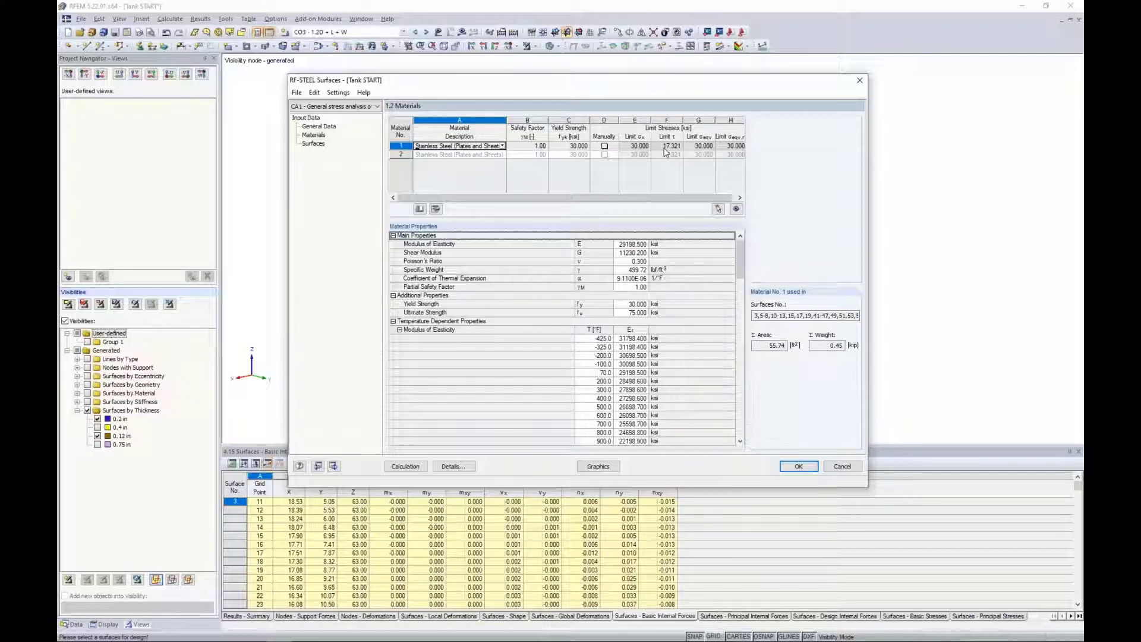
Try the manual definition of limit stresses for material 1 and switch it off again.
click(605, 146)
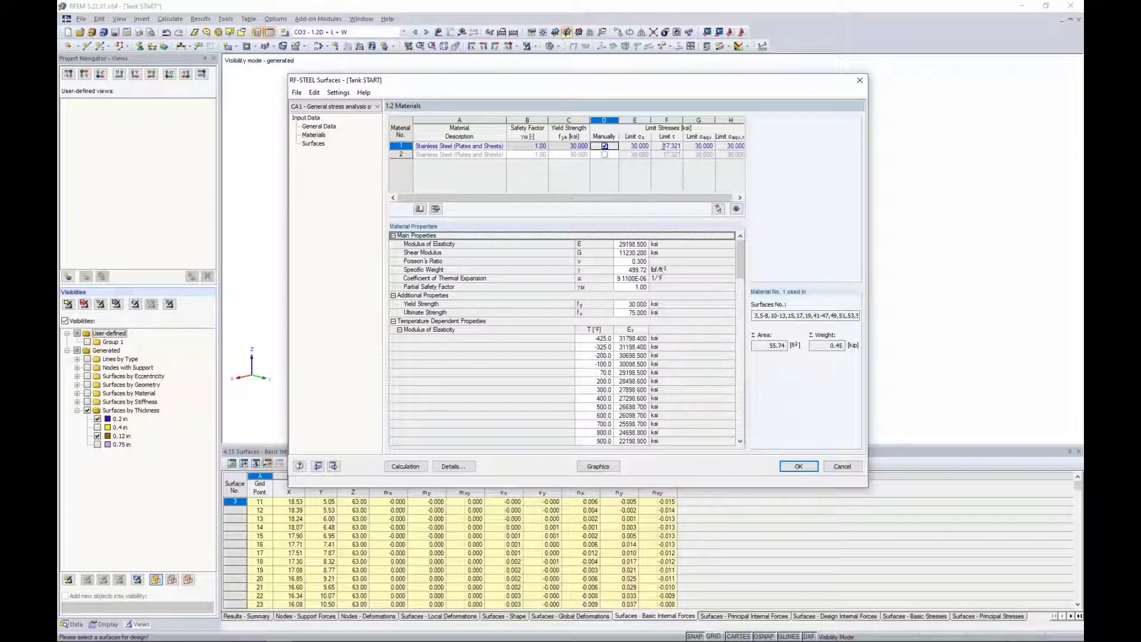
click(639, 146)
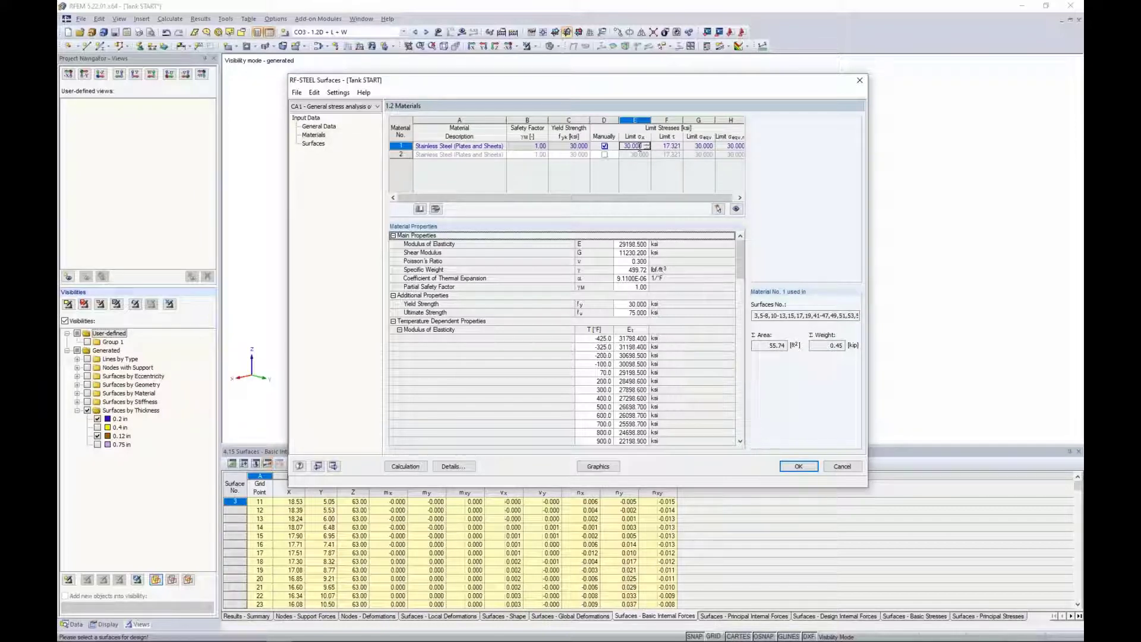
click(604, 146)
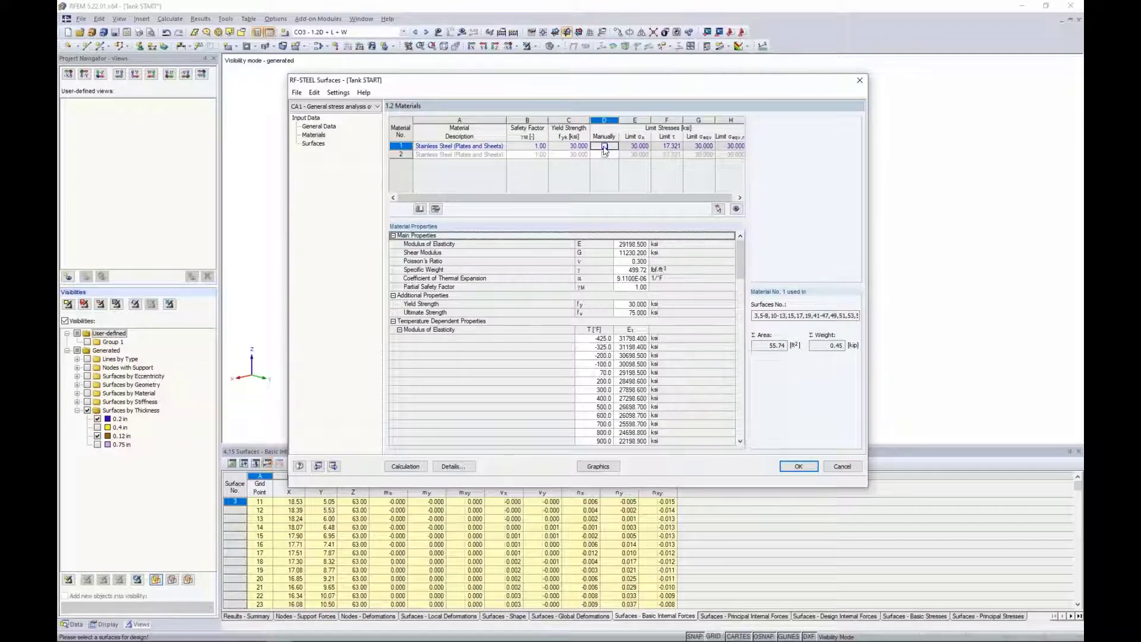
Try splitting material 1's yield strengths and limit stresses into three thickness ranges, and cancel the material edit.
click(436, 209)
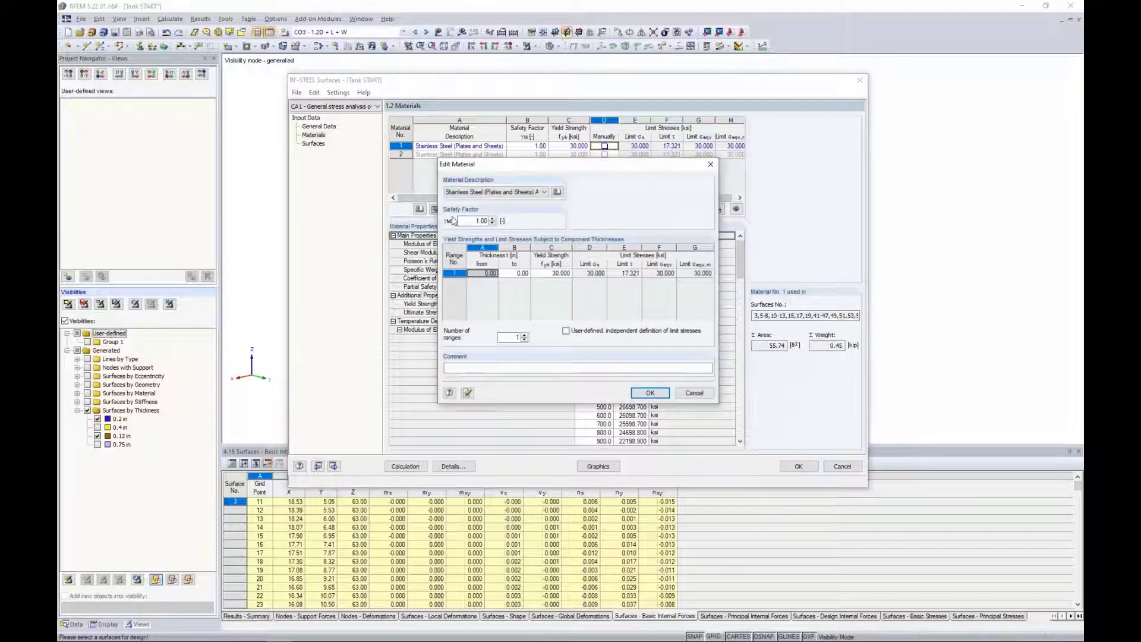
click(524, 335)
click(524, 334)
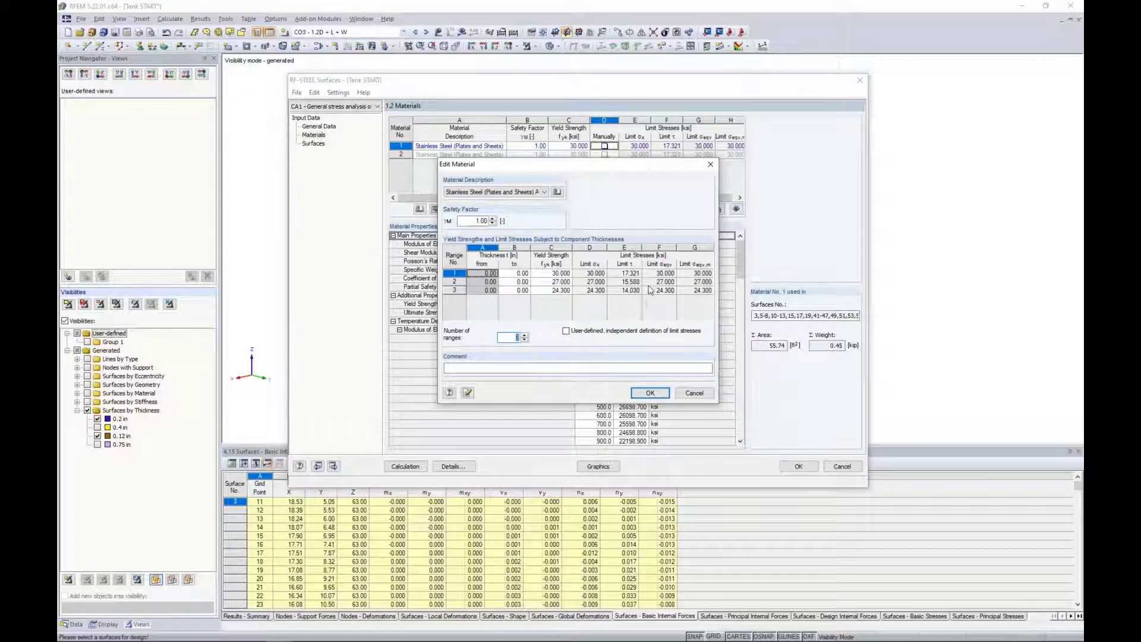
click(694, 392)
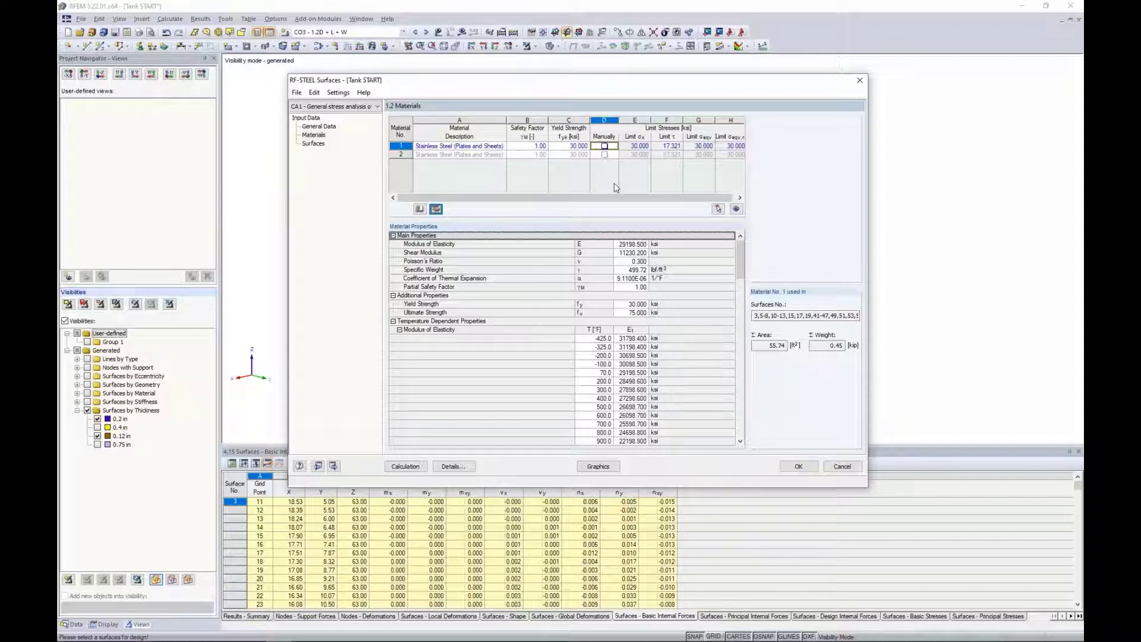
Turn on thickness optimization for surface 3 in the list of designed surfaces, opening its optimization parameters.
click(315, 145)
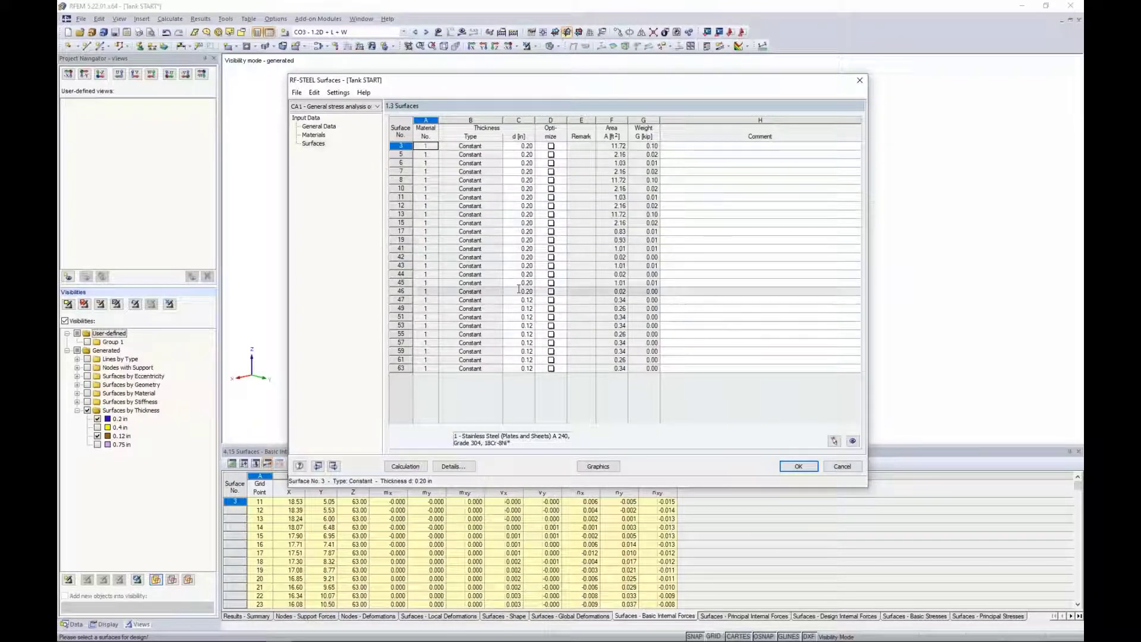
click(551, 146)
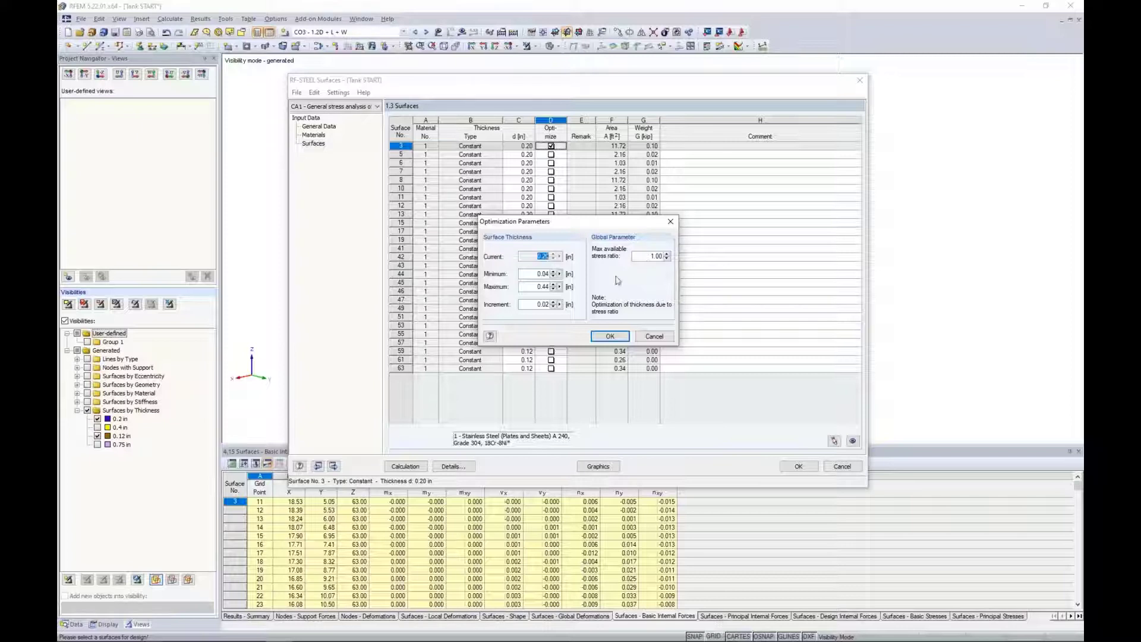
Cancel the optimization parameters, turn off thickness optimization for surface 3, and run the RF-STEEL Surfaces calculation.
click(655, 338)
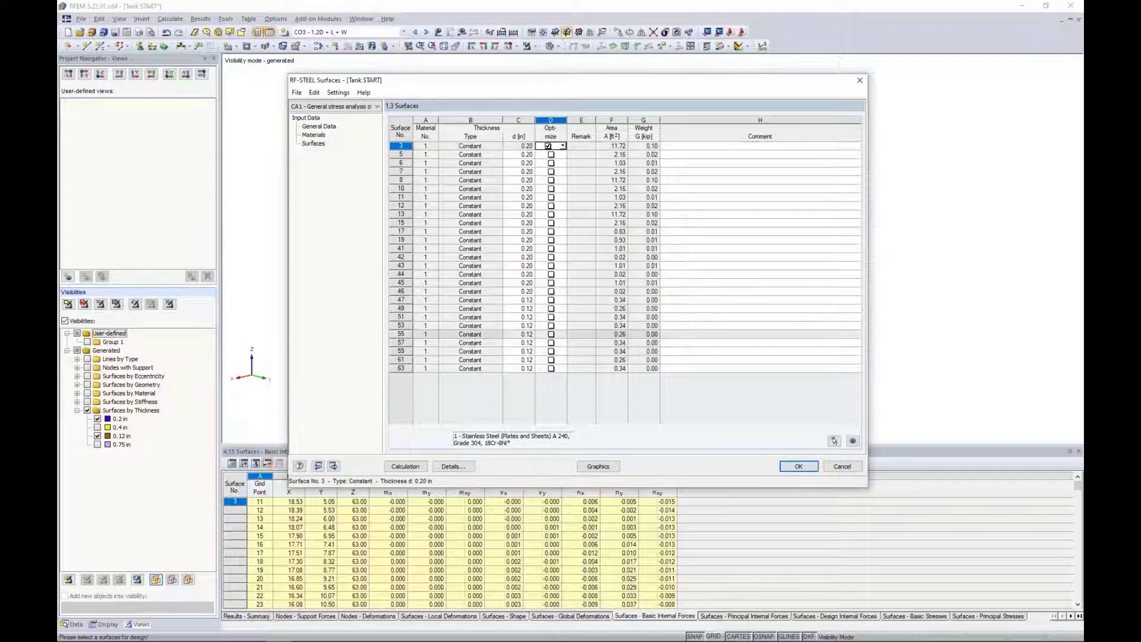
click(549, 147)
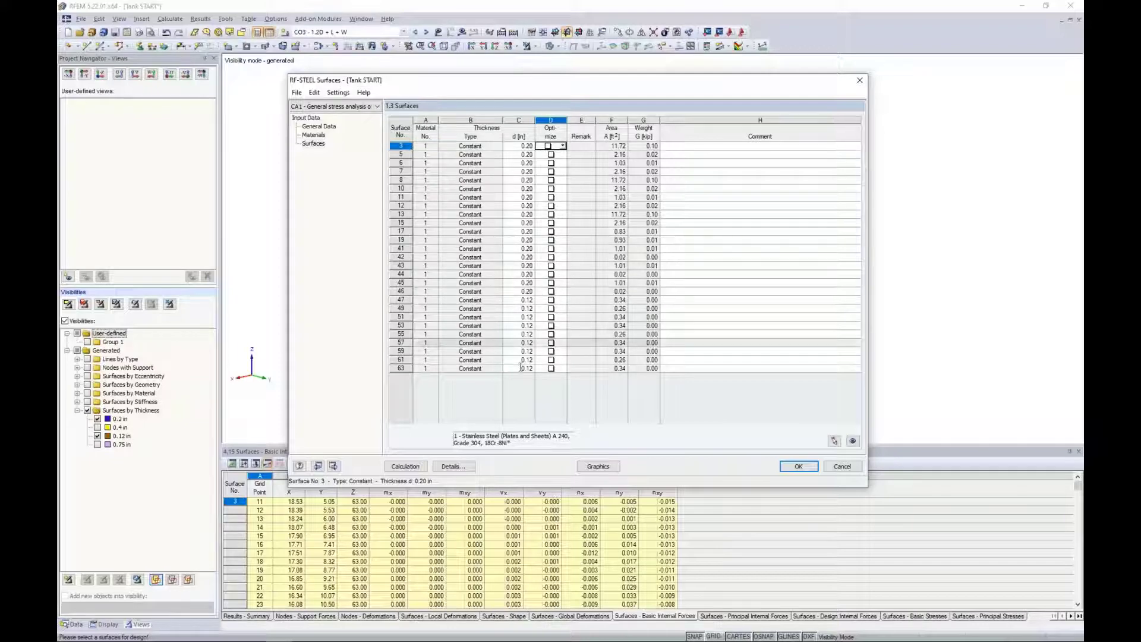
click(405, 465)
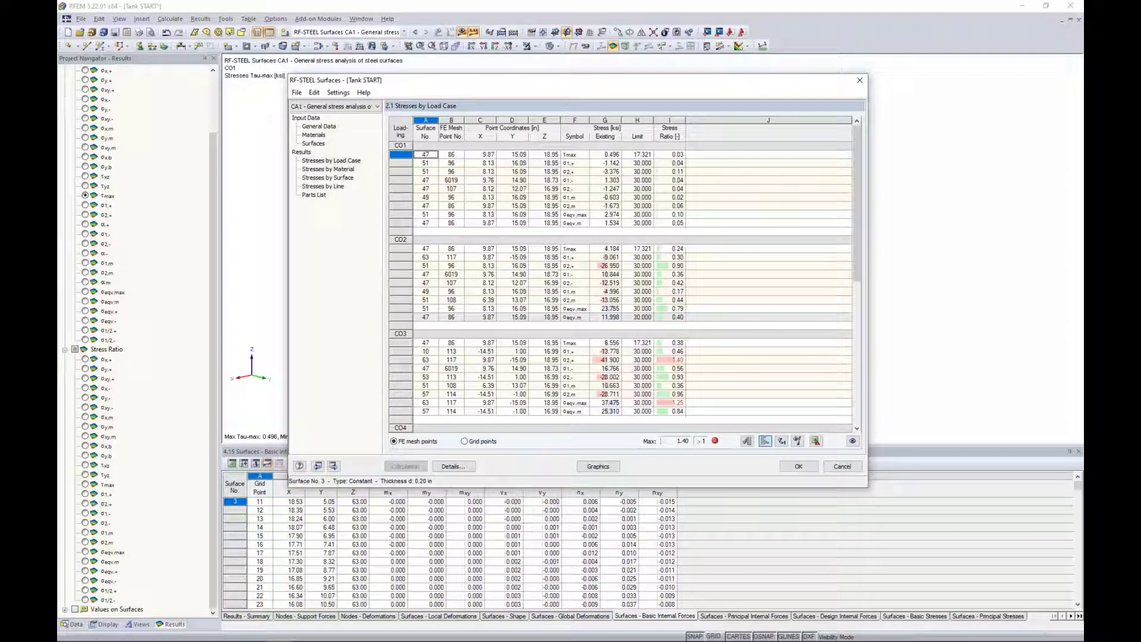
Review the stresses by material and by surface, locating result rows of surfaces 3 and 5 on the tank model.
click(335, 170)
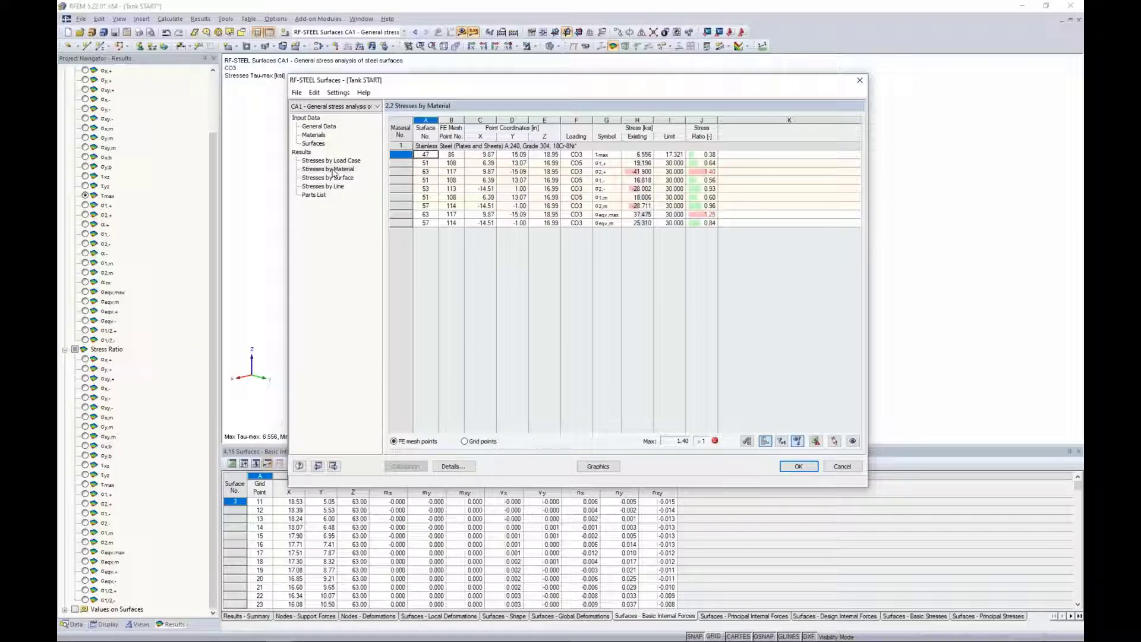
click(334, 178)
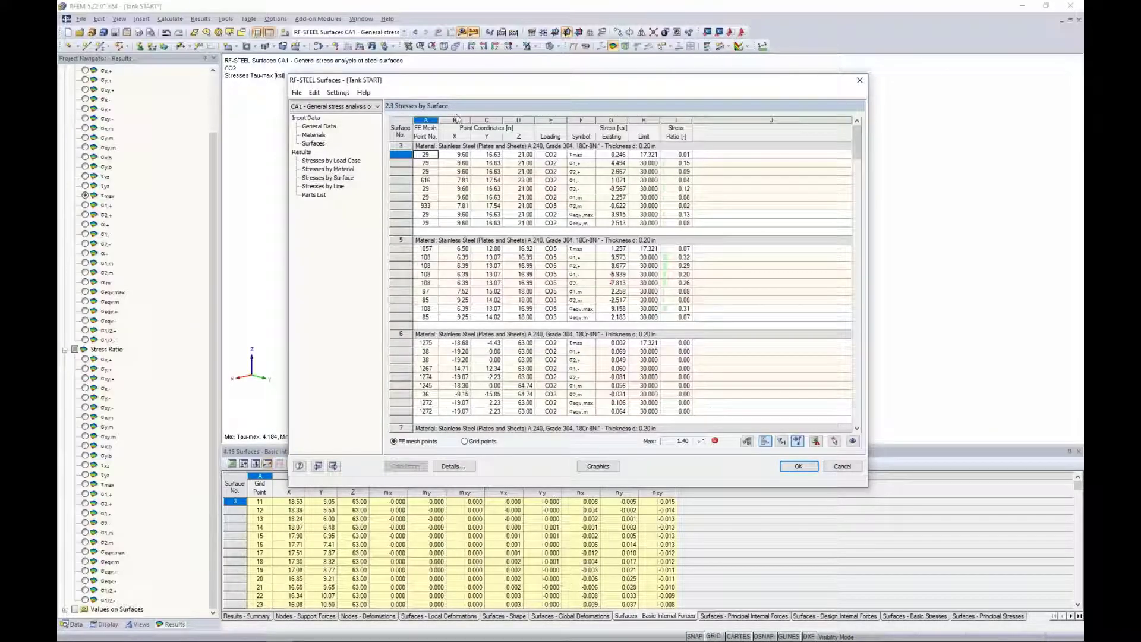
drag(463, 89, 445, 346)
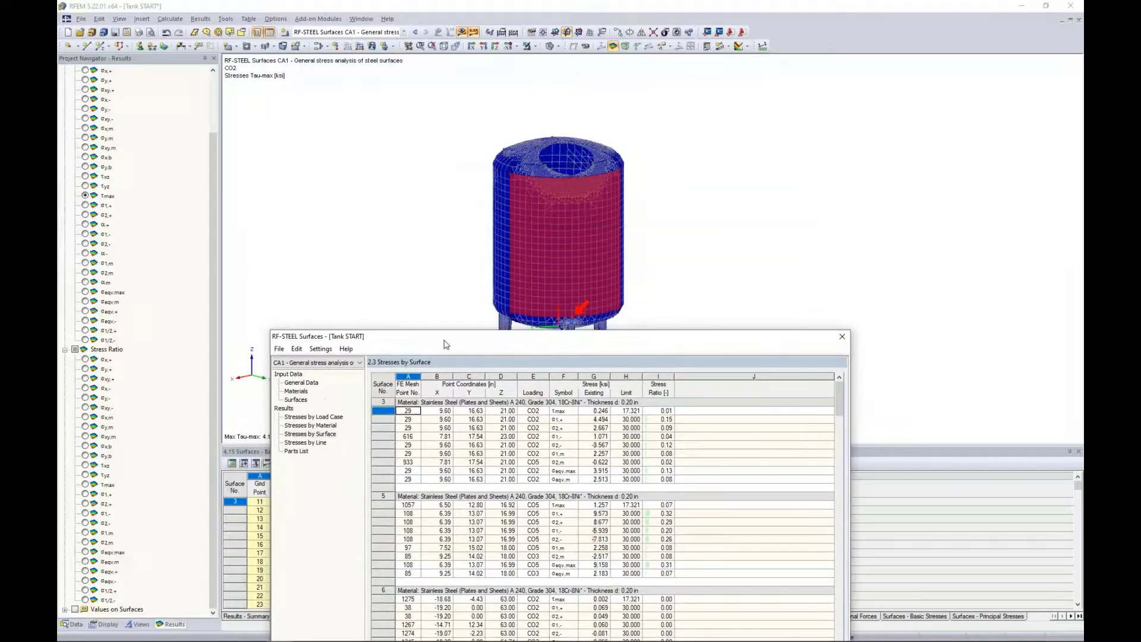
click(533, 455)
click(534, 470)
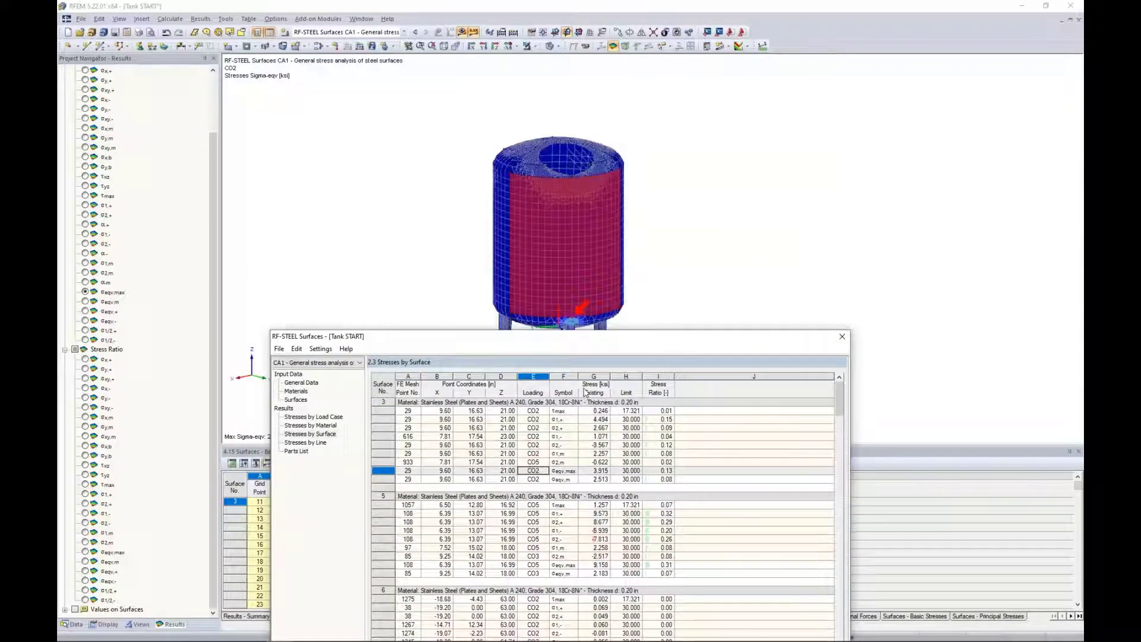
click(538, 522)
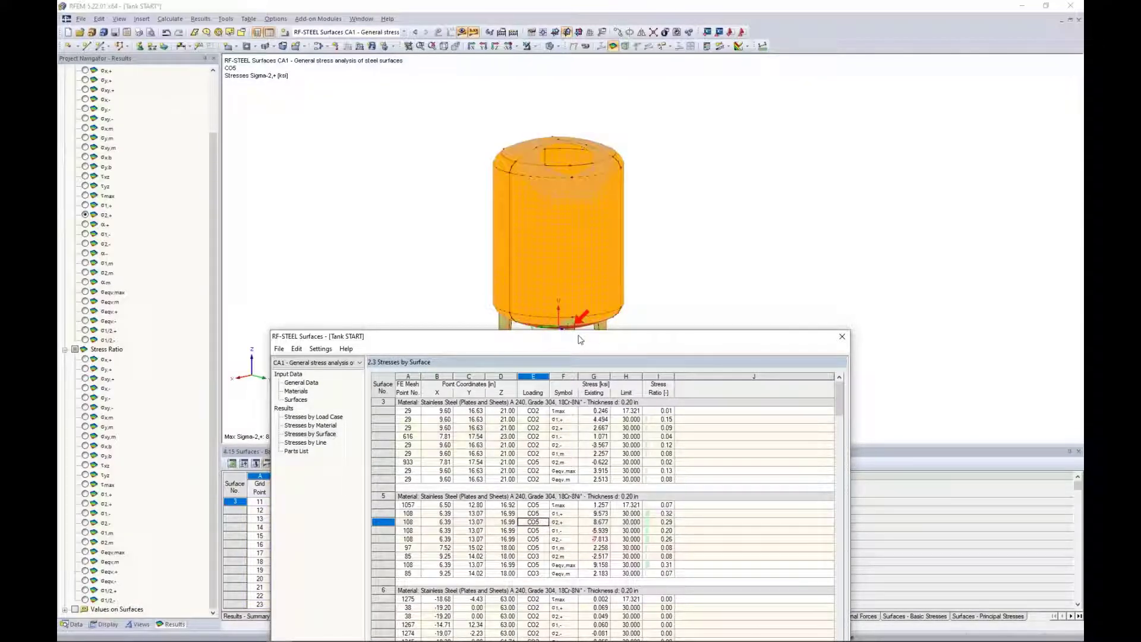
drag(580, 336, 589, 313)
drag(600, 123, 581, 100)
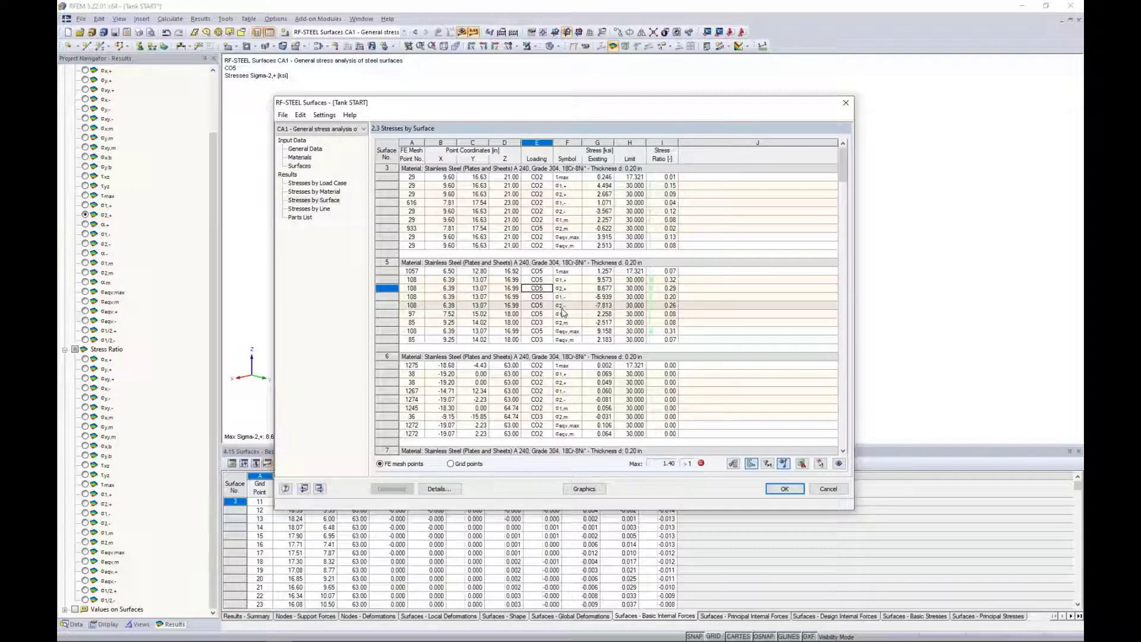
Review which stresses are calculated and the equivalent stress hypothesis in the calculation details, leaving the settings as they are.
click(444, 489)
drag(456, 244, 456, 271)
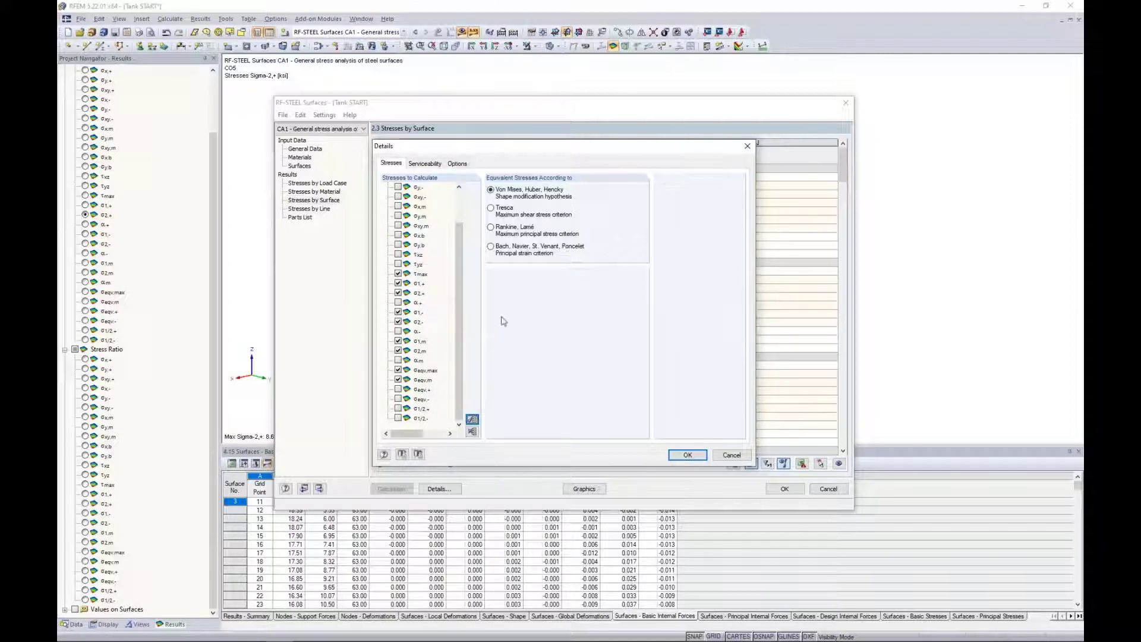
click(731, 455)
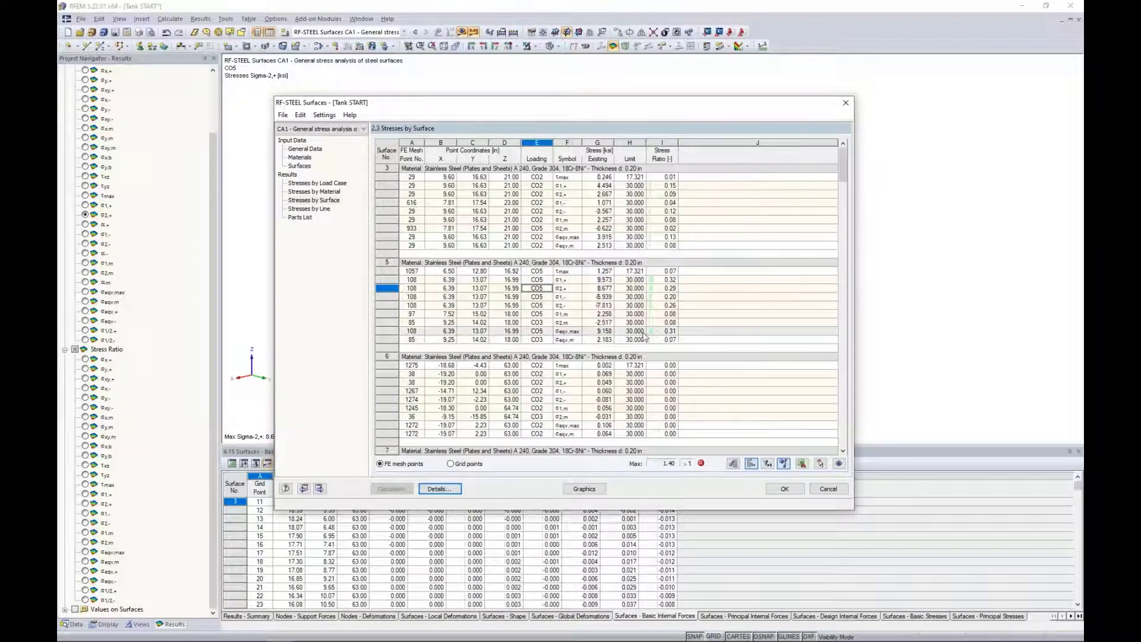
Filter the stresses by surface to rows with a ratio above 1 and select surface 47's maximum equivalent stress.
drag(844, 173, 841, 271)
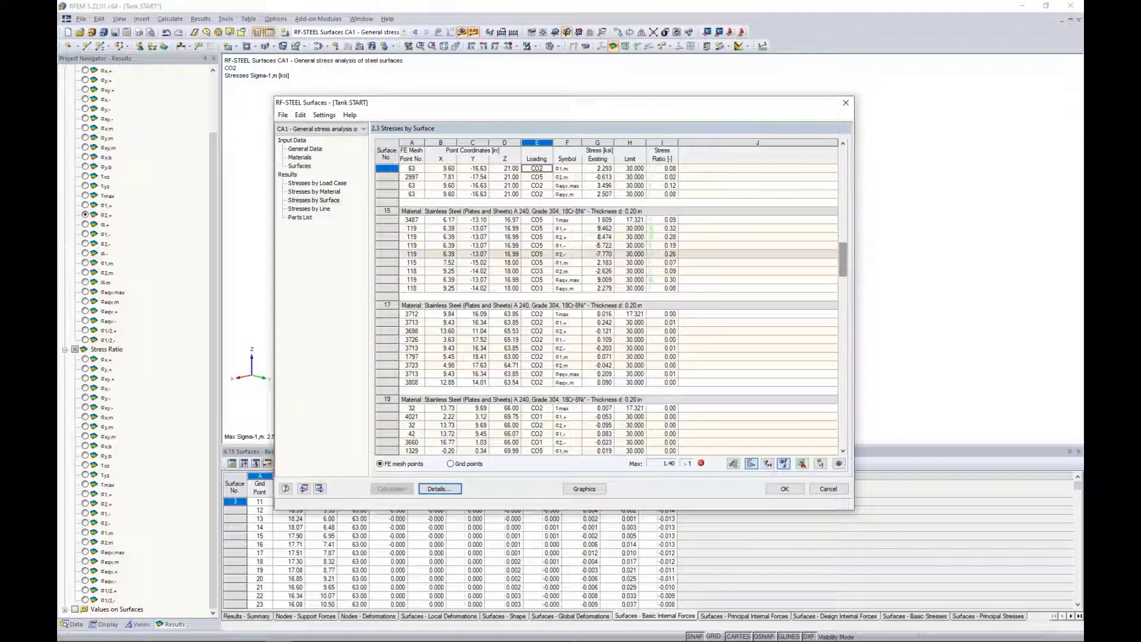
click(767, 466)
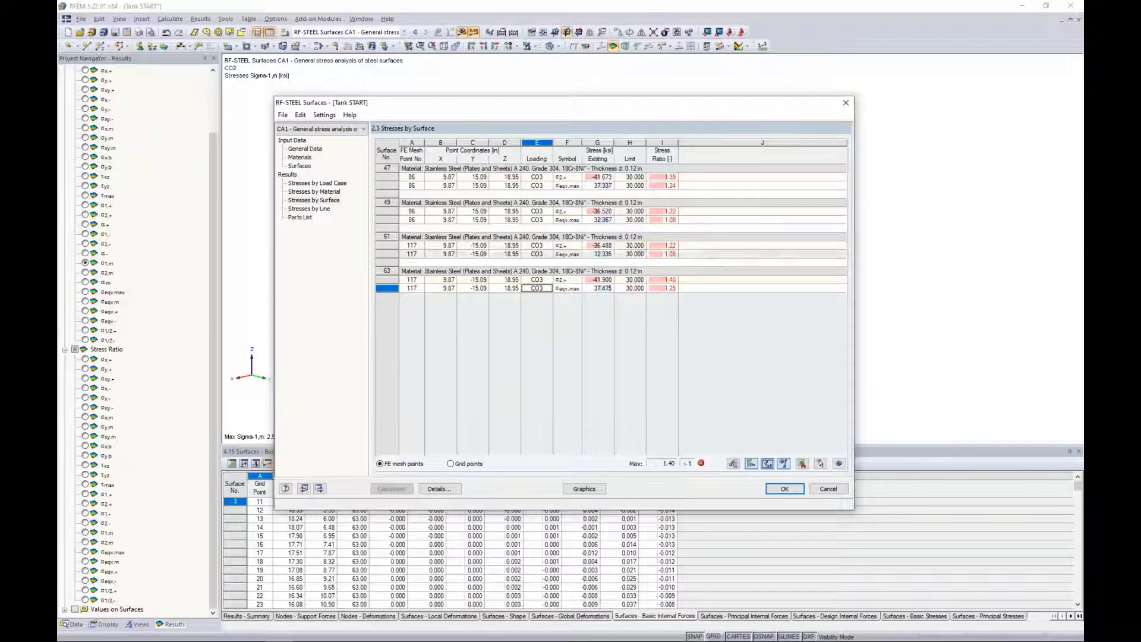
click(596, 187)
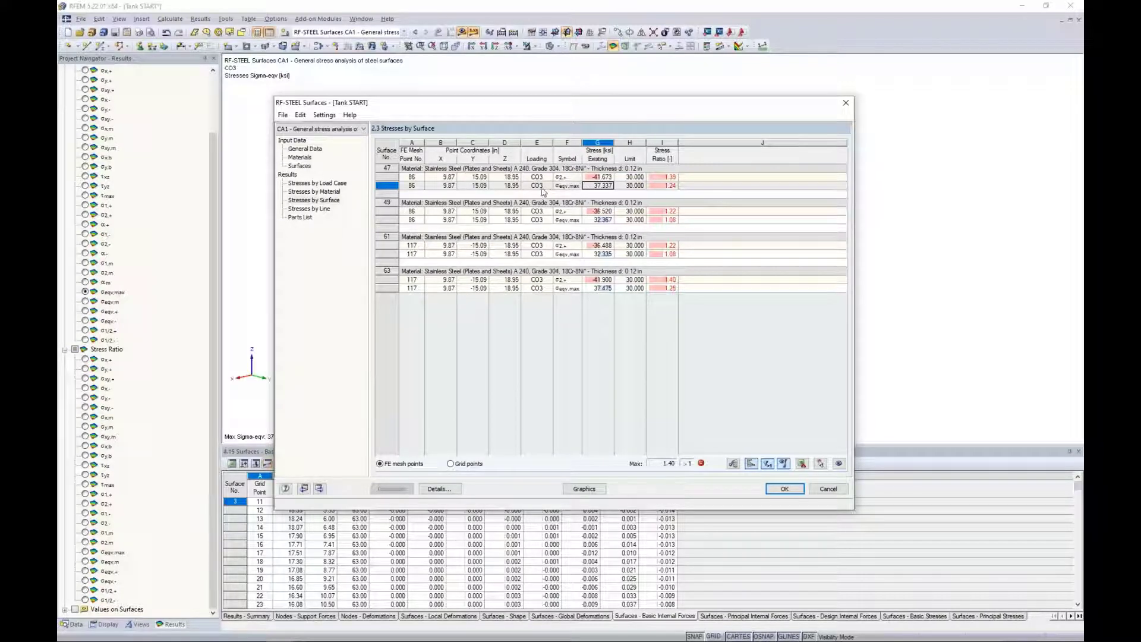
Show the RF-STEEL Surfaces CA1 equivalent stresses graphically on the model with the stress color scale.
click(584, 489)
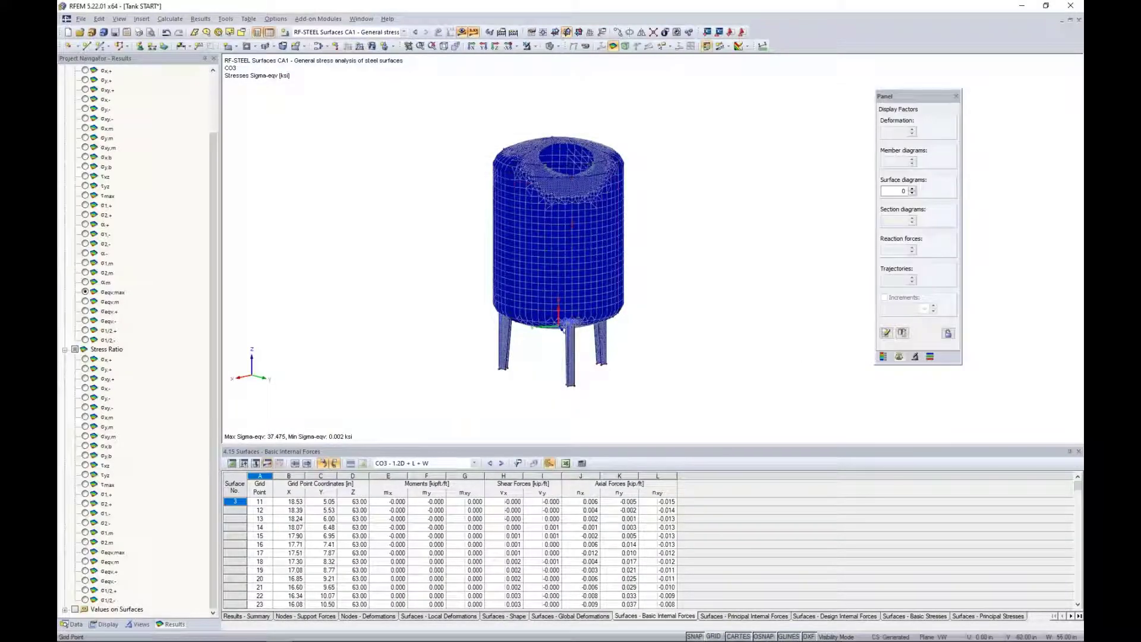
click(882, 358)
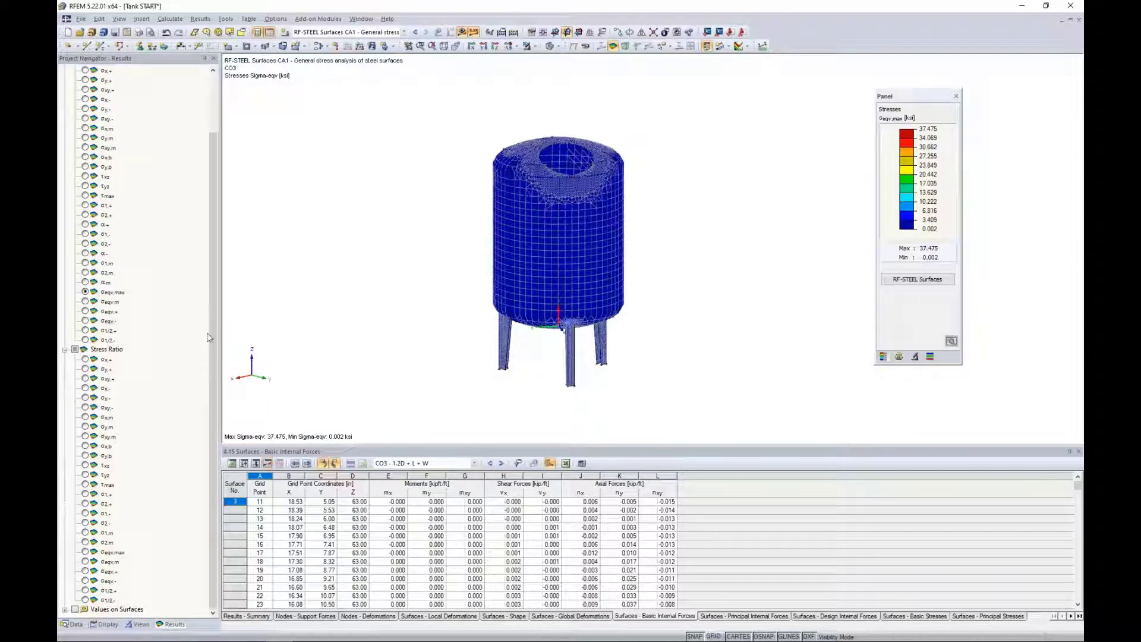
click(363, 32)
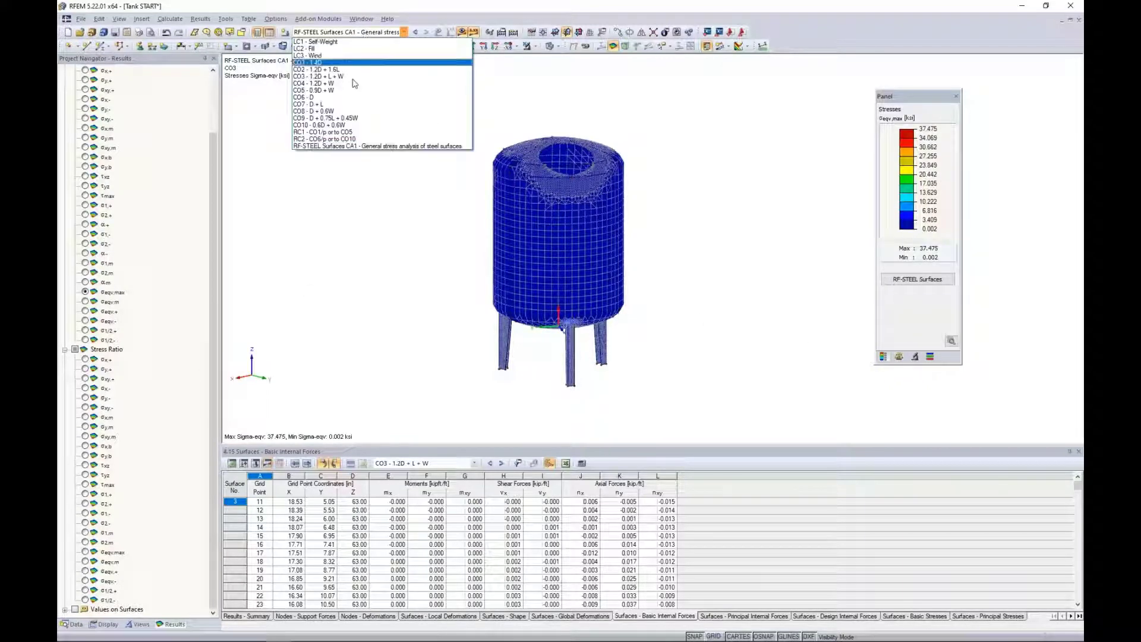
click(332, 147)
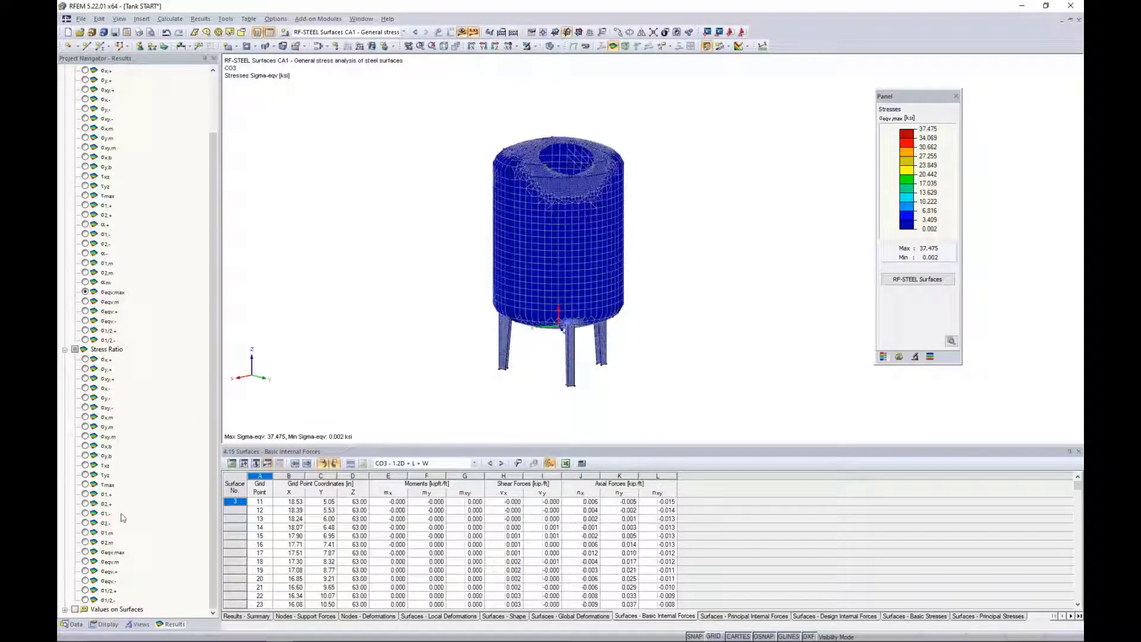
Examine the equivalent stress concentration at the corner where the front leg meets the tank shell.
scroll(565, 329, up, 6)
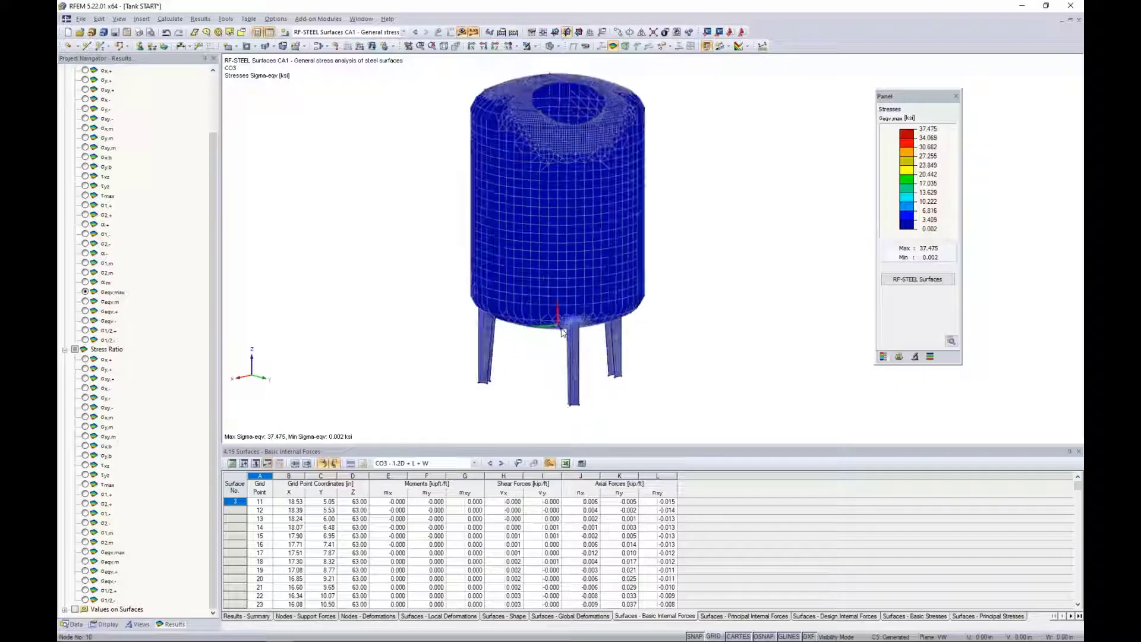
scroll(568, 329, up, 4)
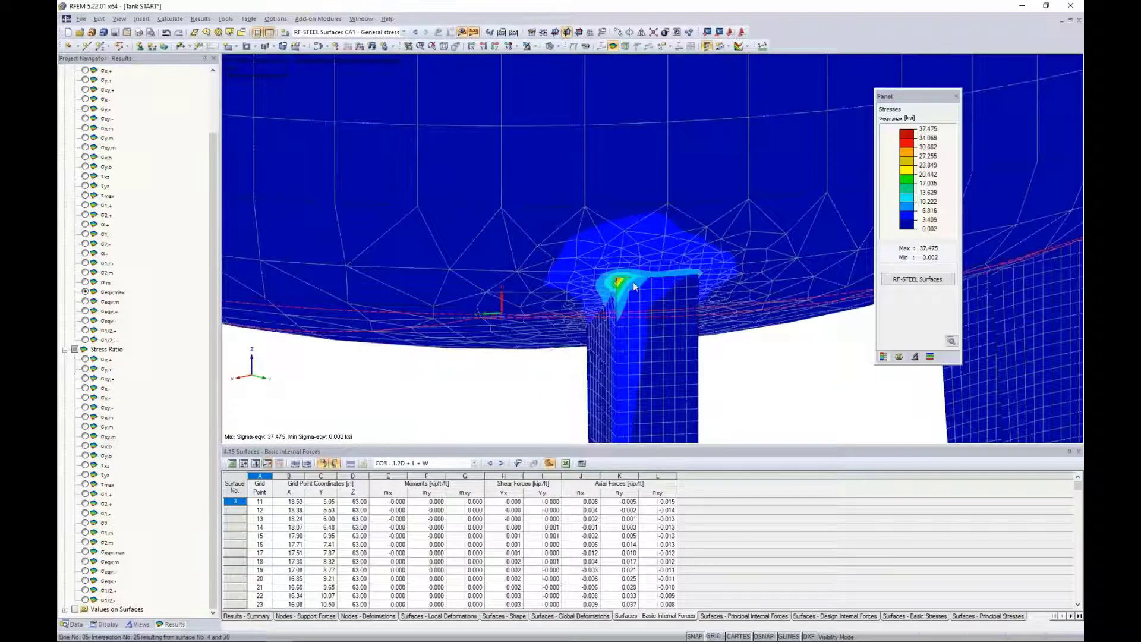
scroll(567, 306, up, 4)
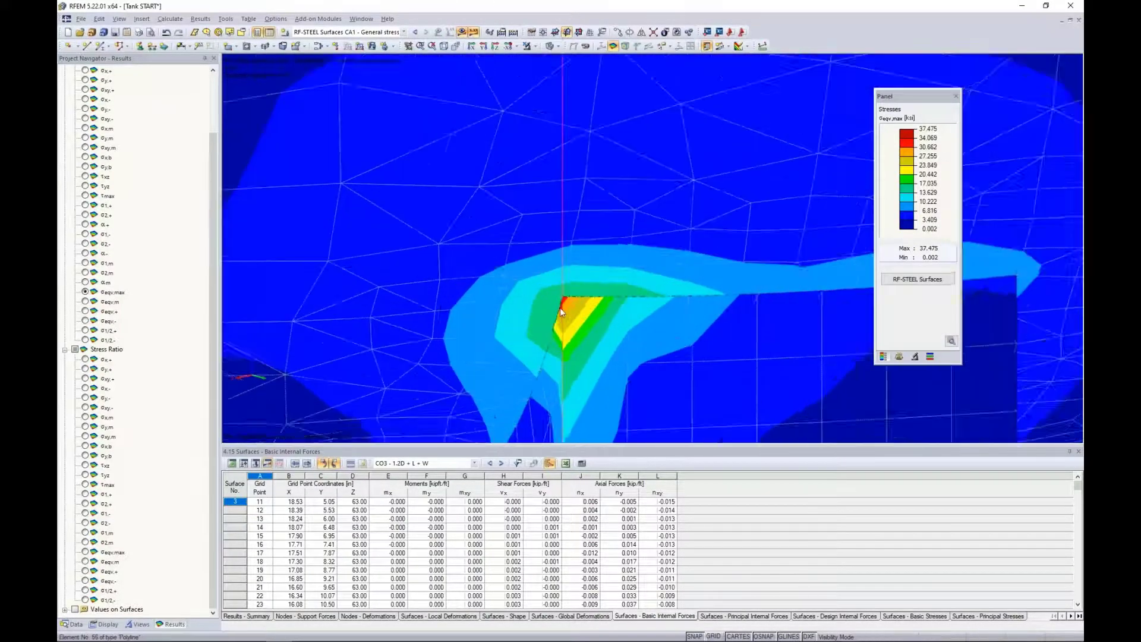
scroll(573, 300, down, 5)
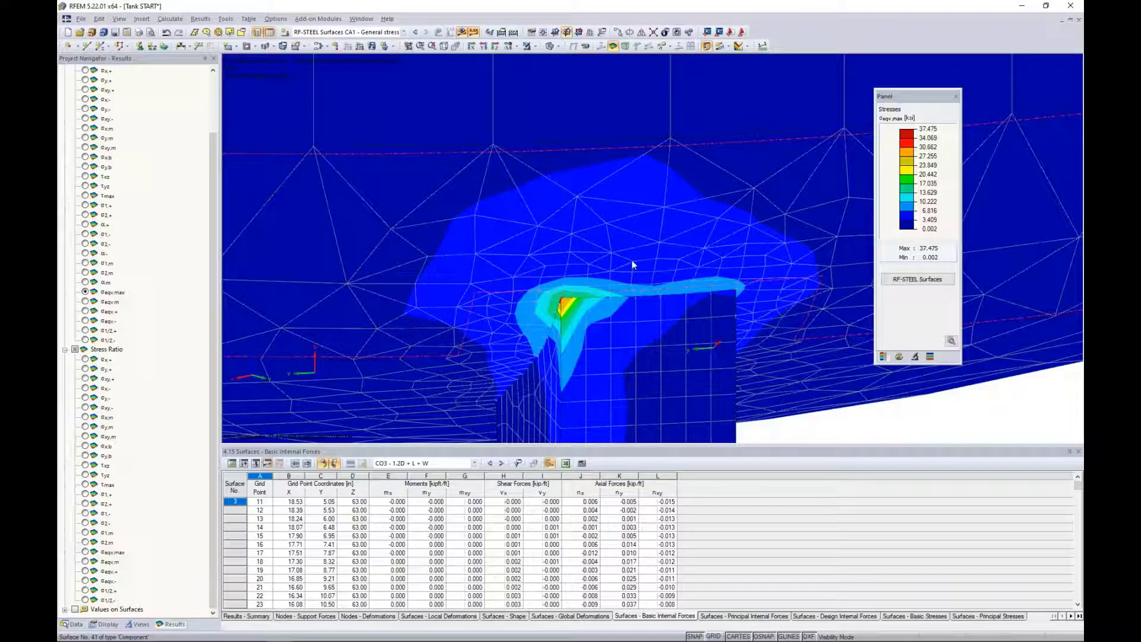
scroll(634, 265, down, 3)
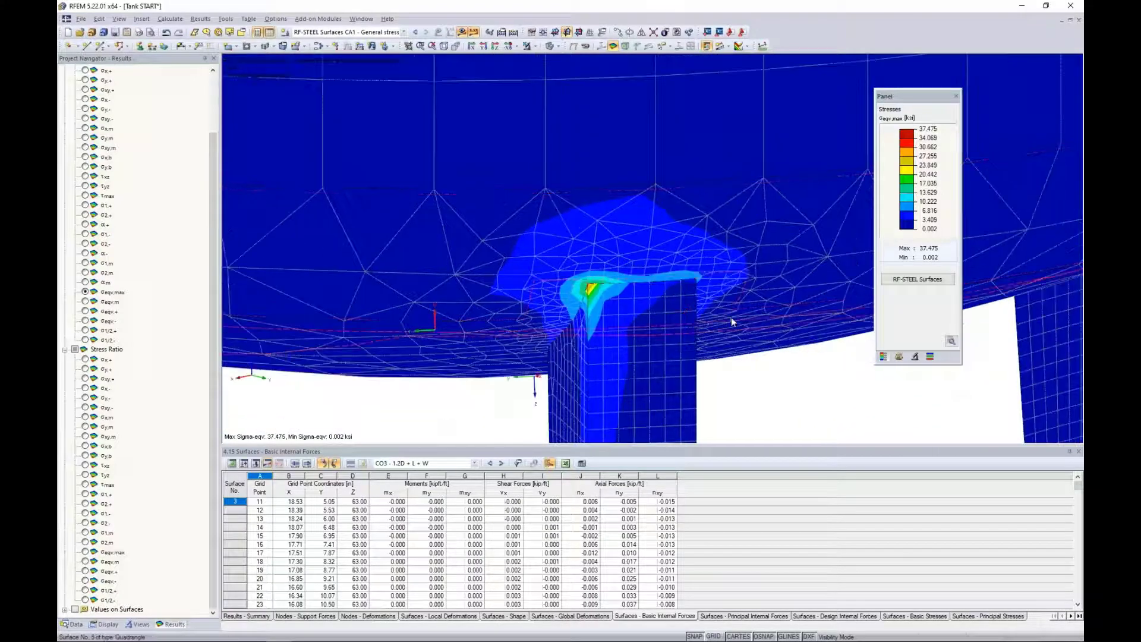
middle_drag(799, 401, 789, 344)
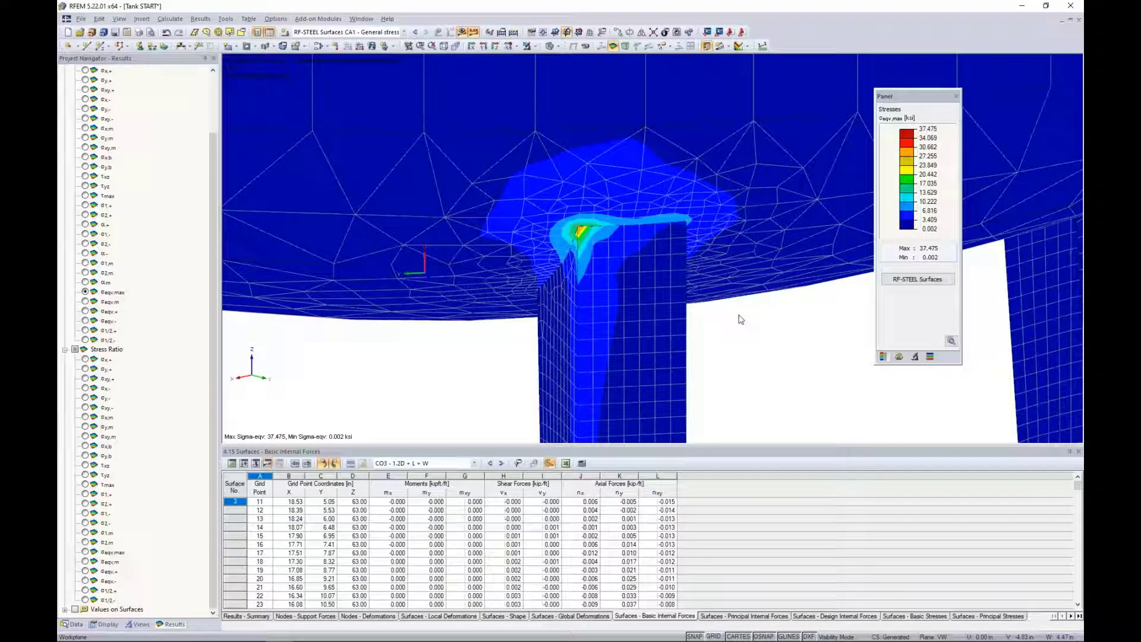
scroll(575, 231, up, 3)
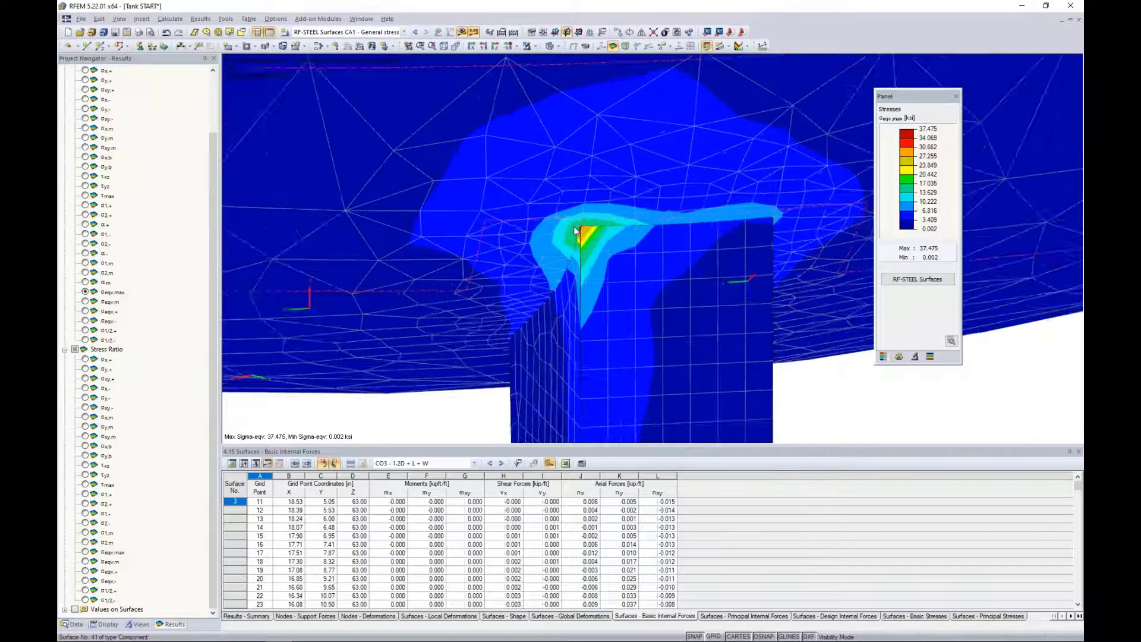
scroll(575, 230, up, 2)
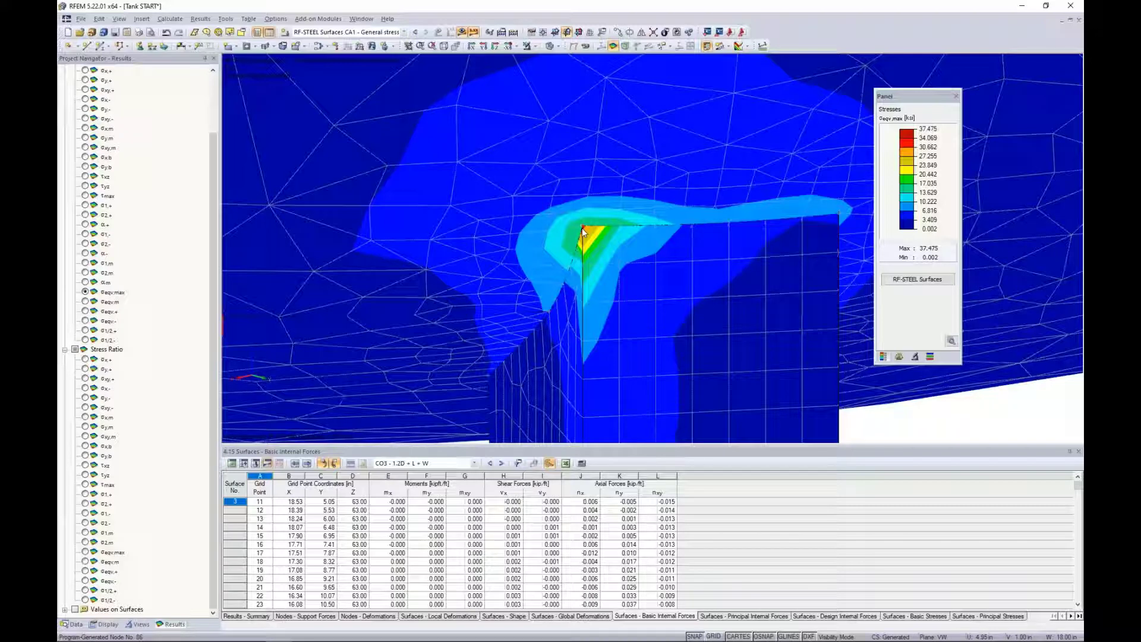
click(552, 214)
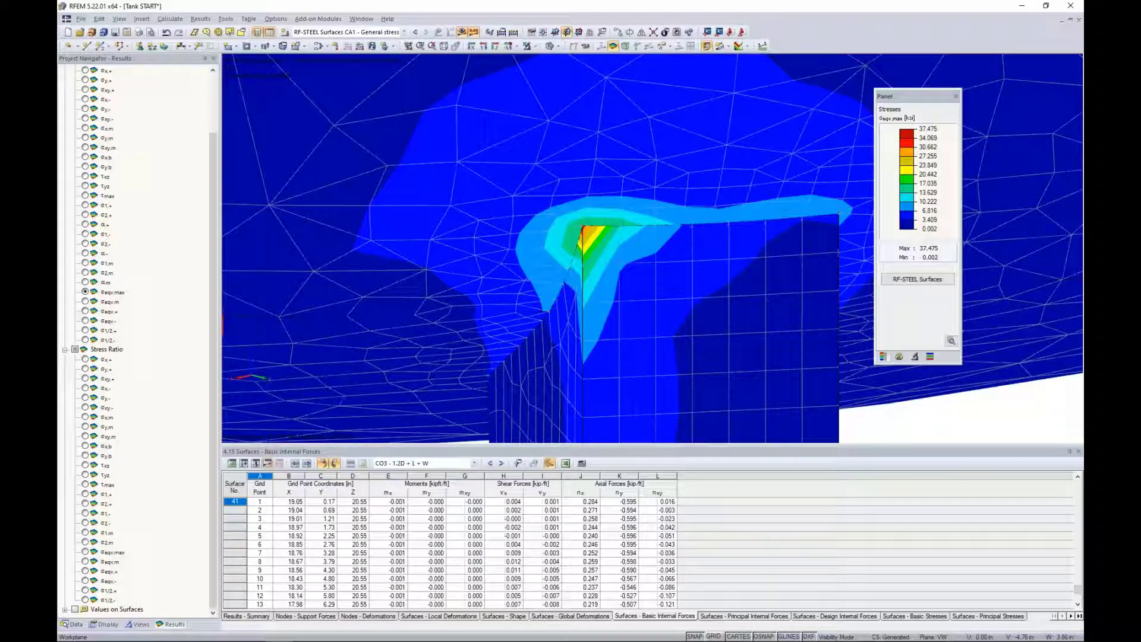
Switch to the CO3 - 1.2D + L + W results and display the maximum von Mises equivalent surface stresses.
click(345, 32)
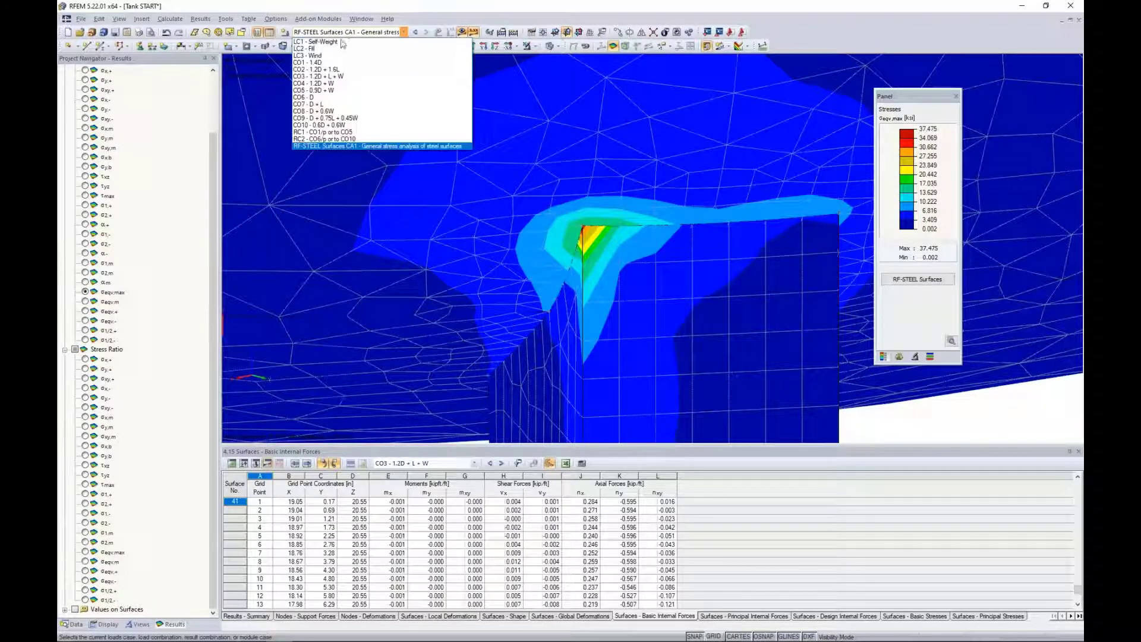
click(333, 74)
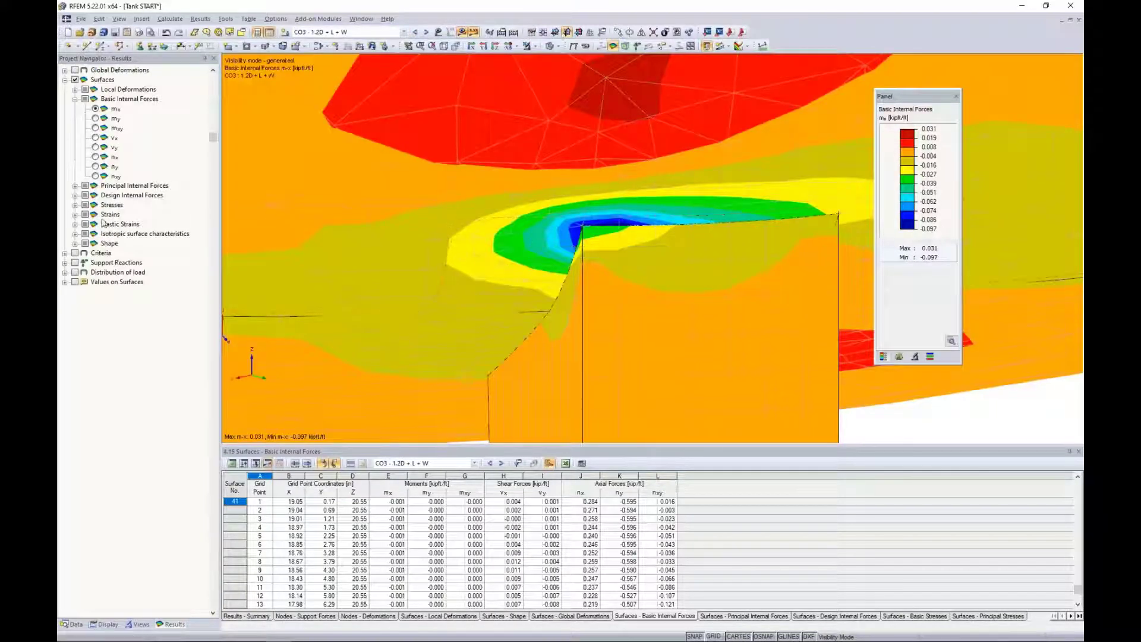
click(75, 99)
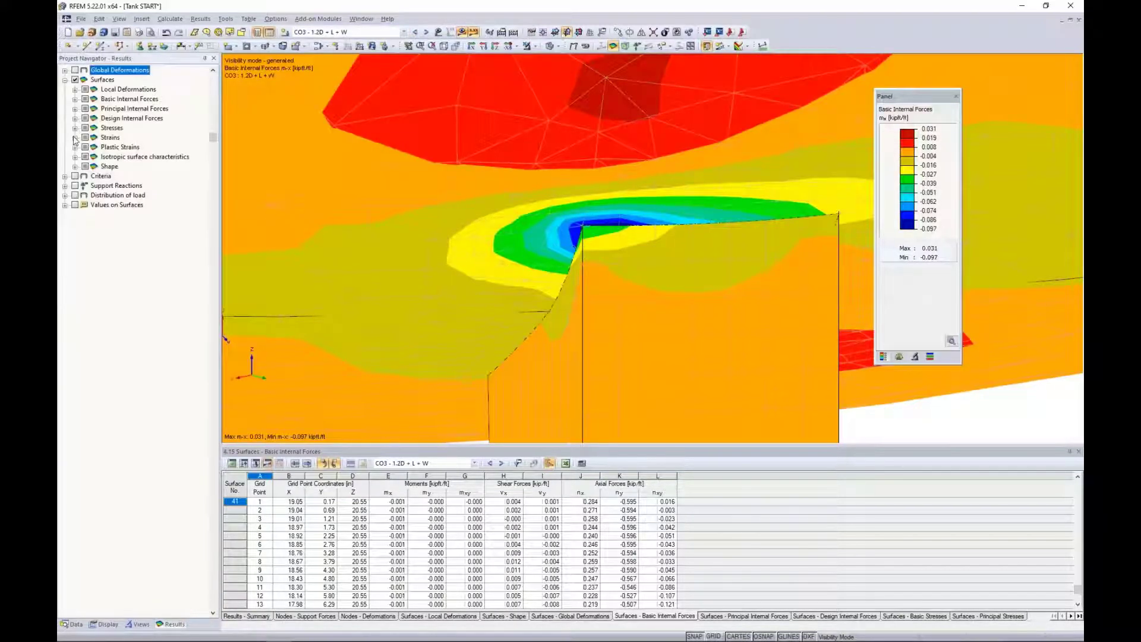
click(75, 128)
click(105, 379)
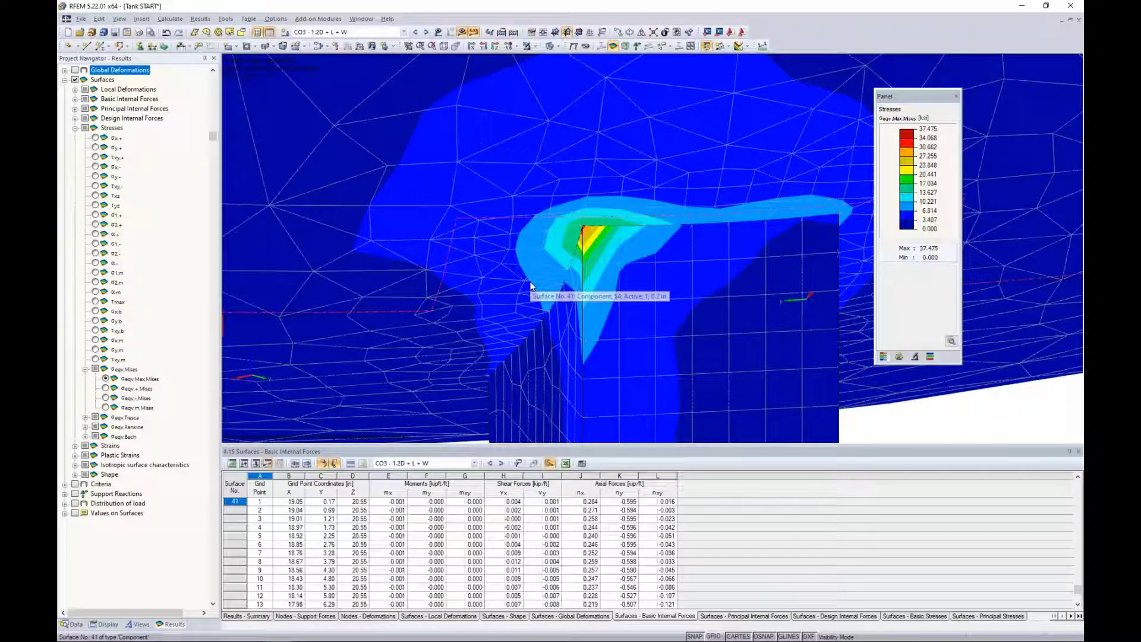
Reveal the display options for the distribution of internal forces and stresses in the surface results.
click(104, 624)
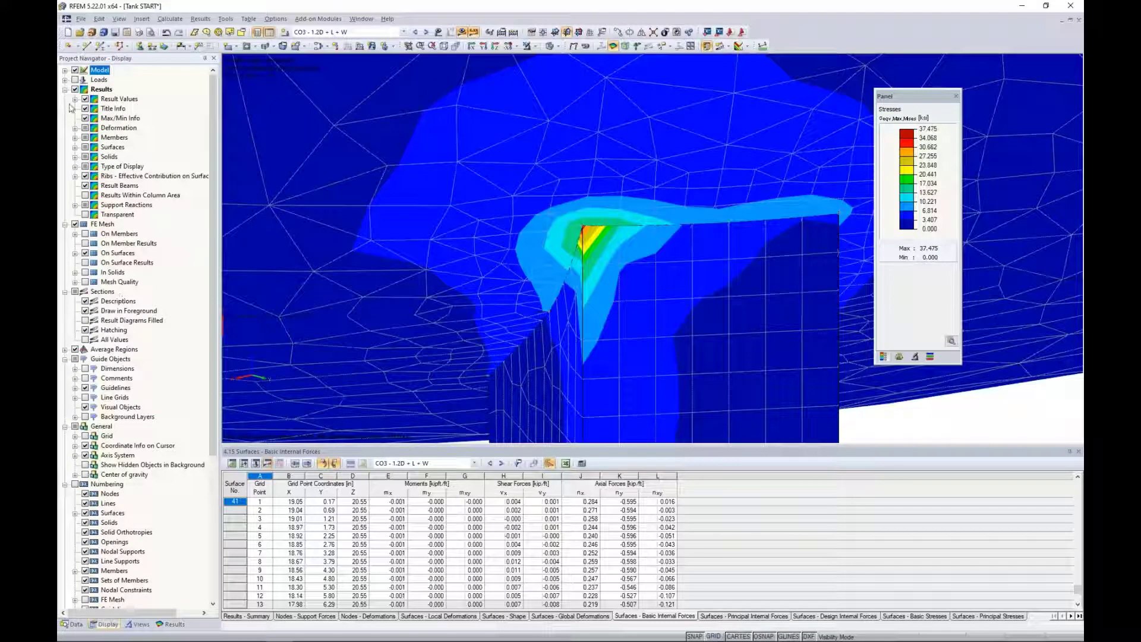
click(65, 80)
click(65, 70)
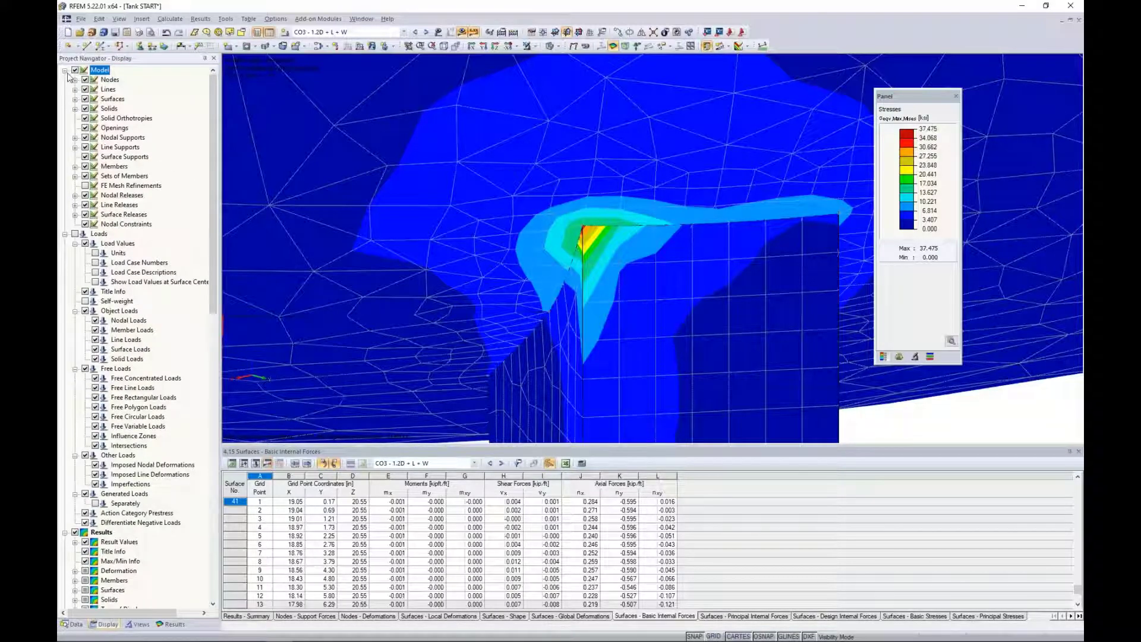
click(64, 70)
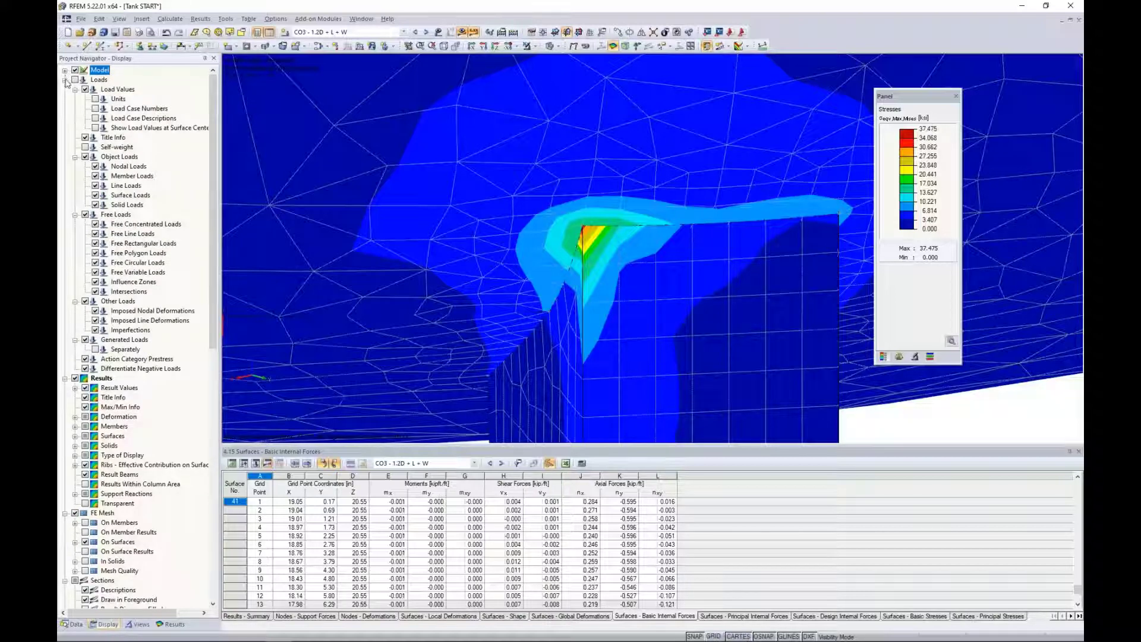
click(64, 80)
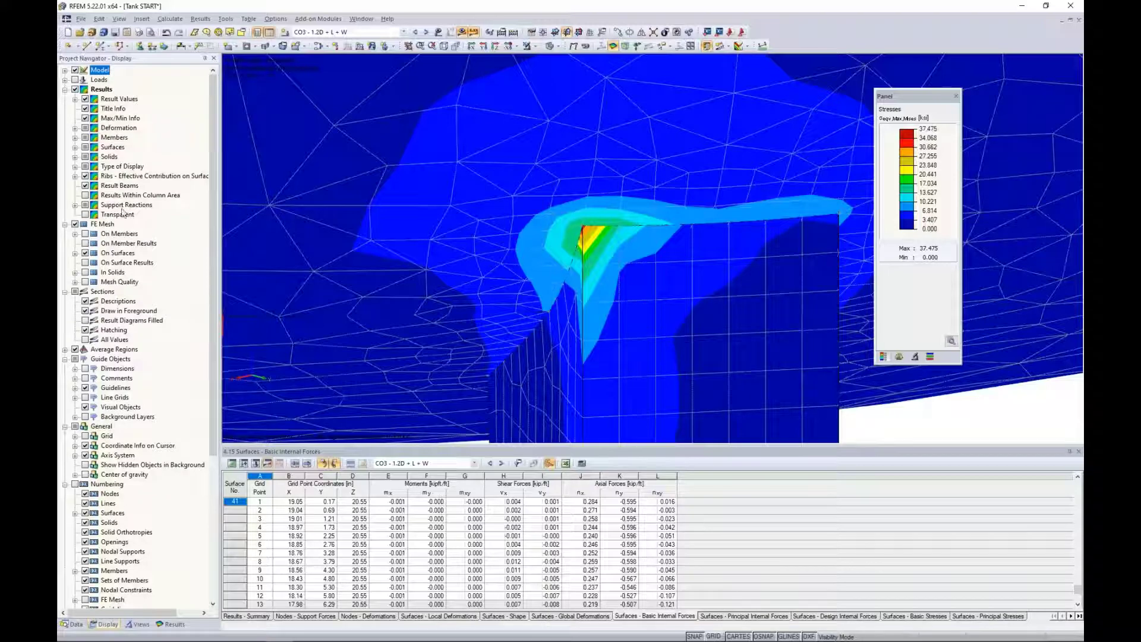
click(75, 147)
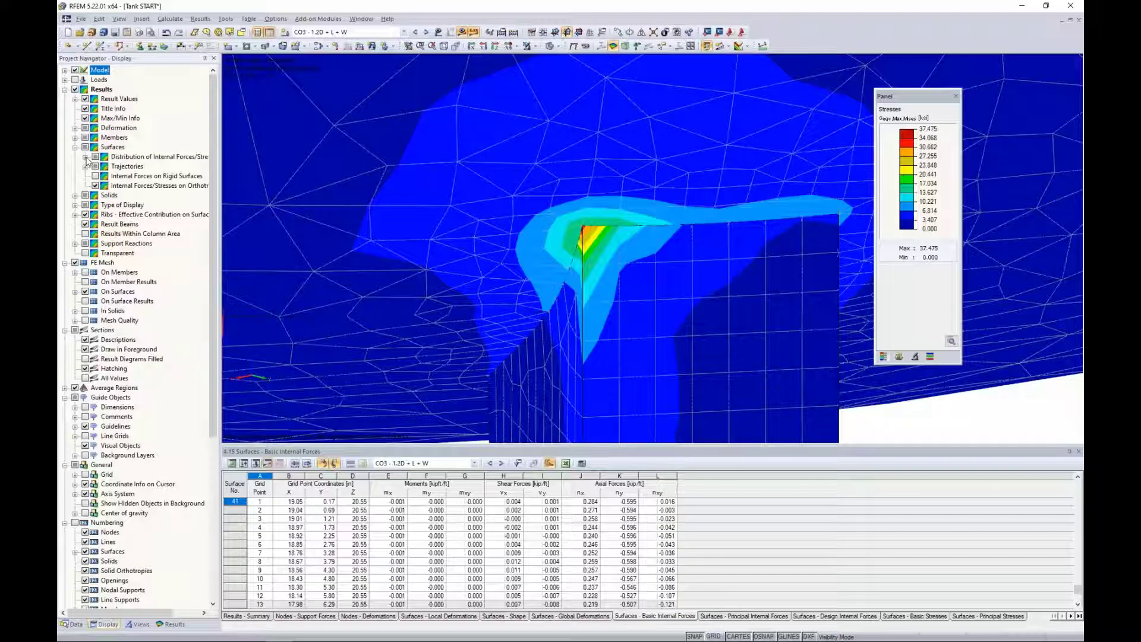
click(87, 157)
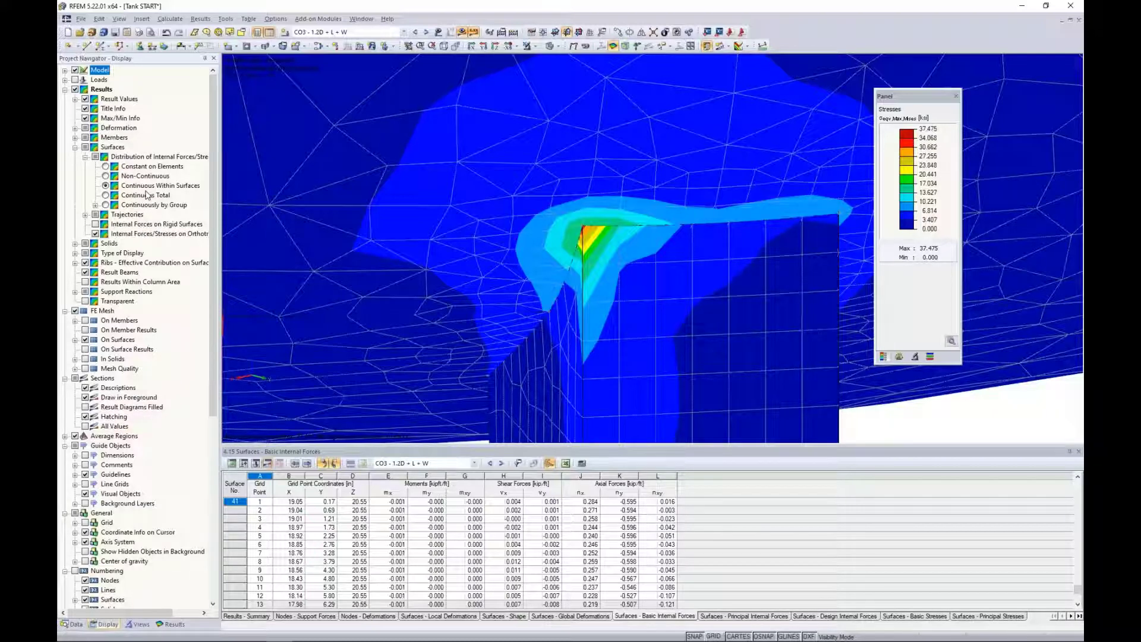
Switch to the PowerPoint slide show and advance to the Display of Surface Results slide.
key(alt+Tab)
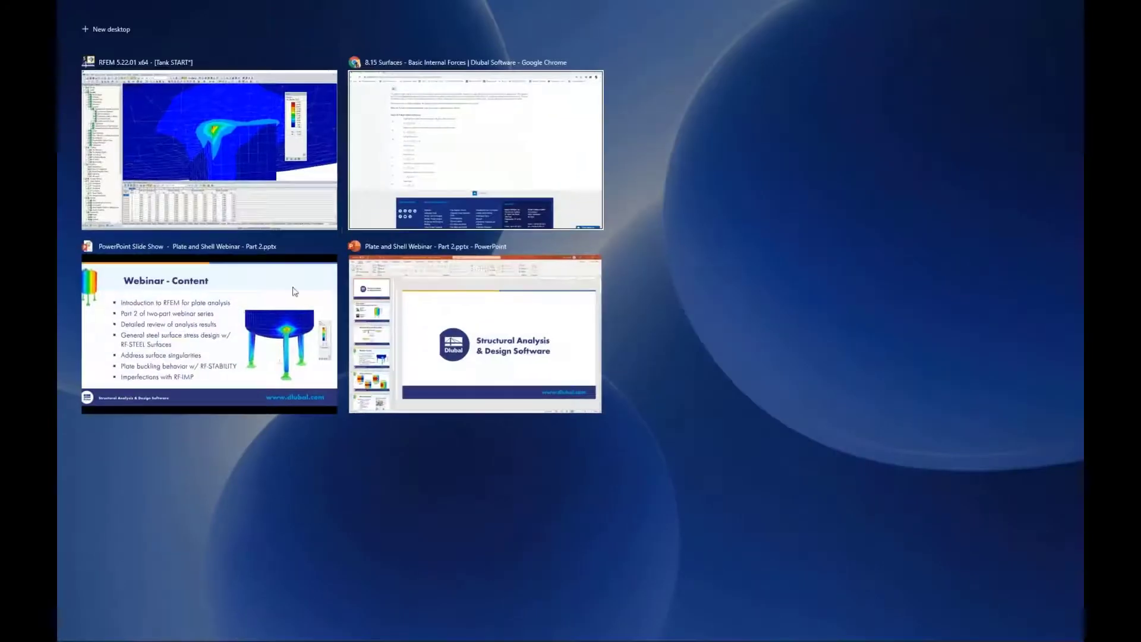
click(221, 329)
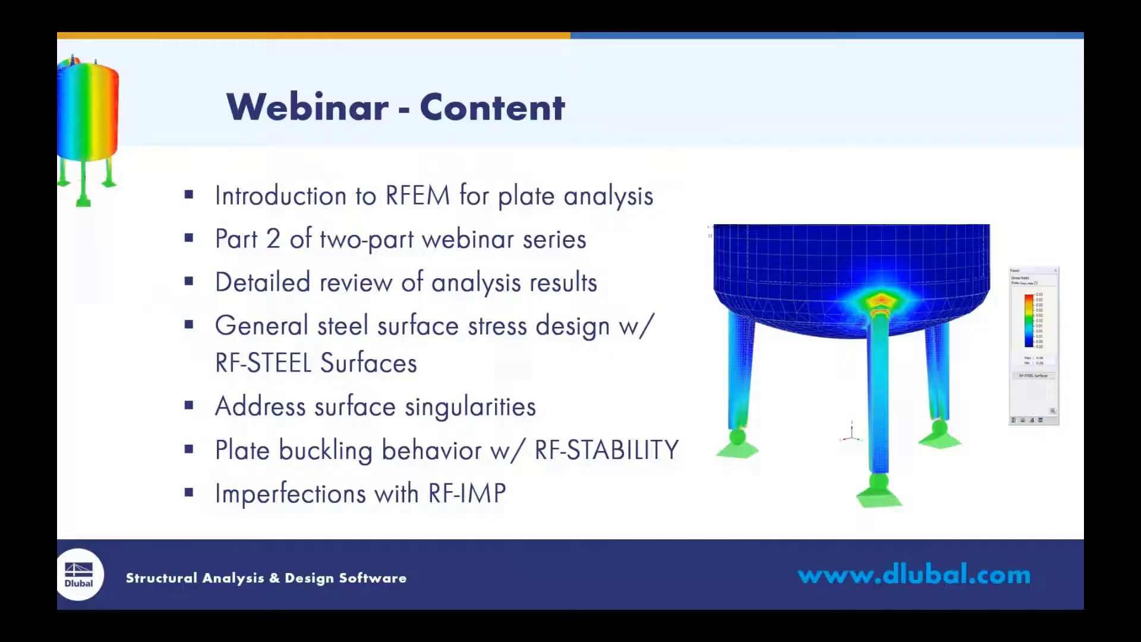
key(Right)
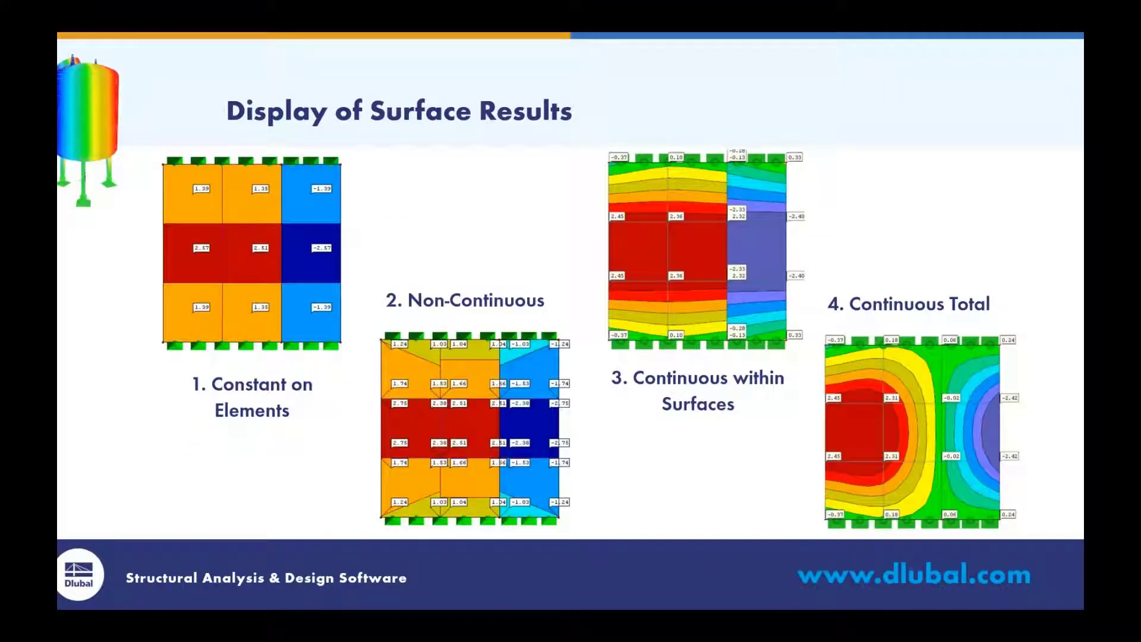
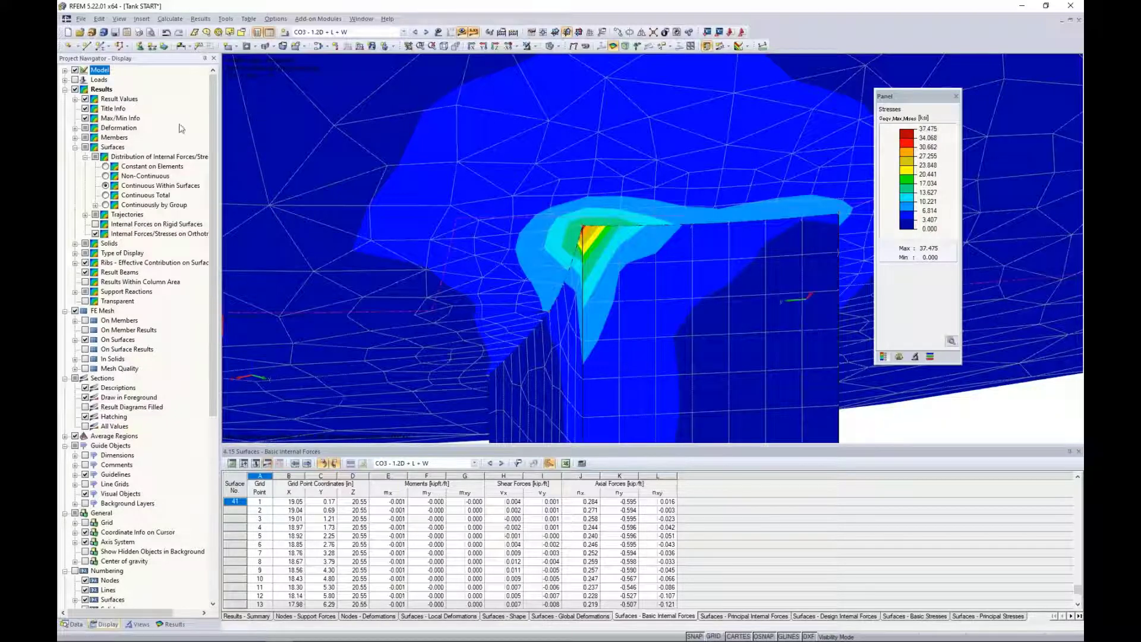
Display the surface stress distribution as Constant on Elements and open the RF-STEEL Surfaces module.
click(106, 167)
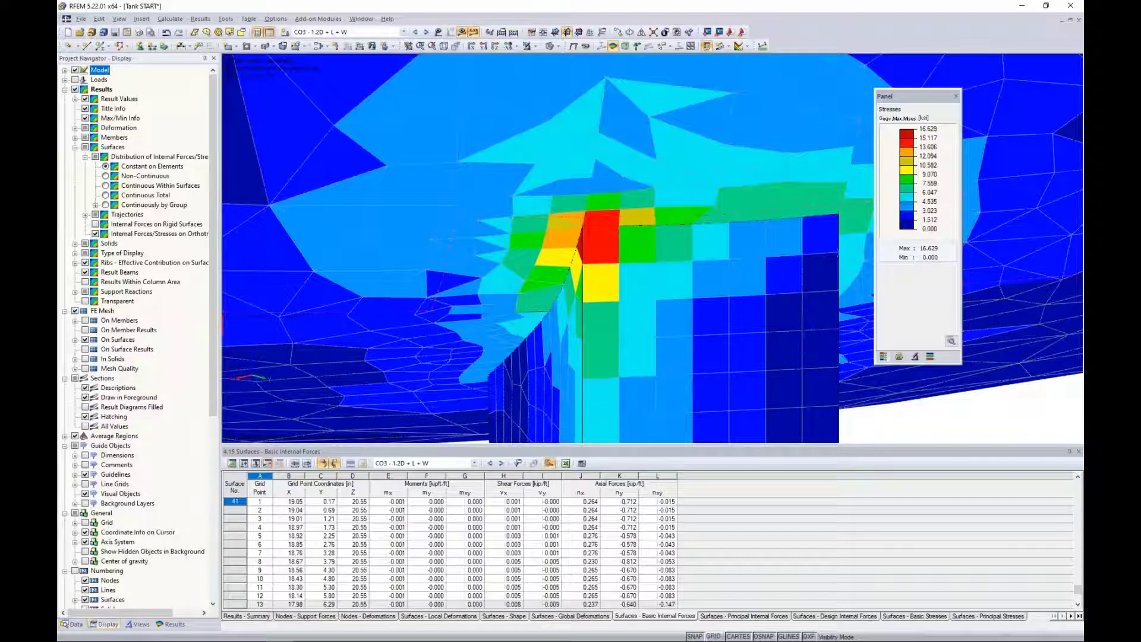
click(75, 624)
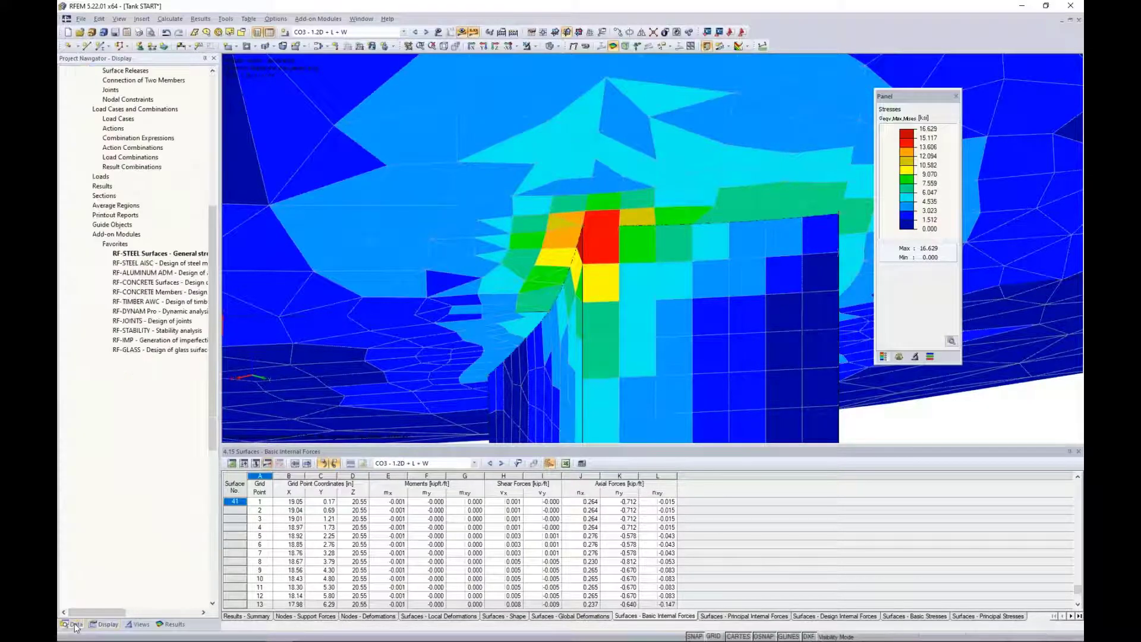
double_click(162, 254)
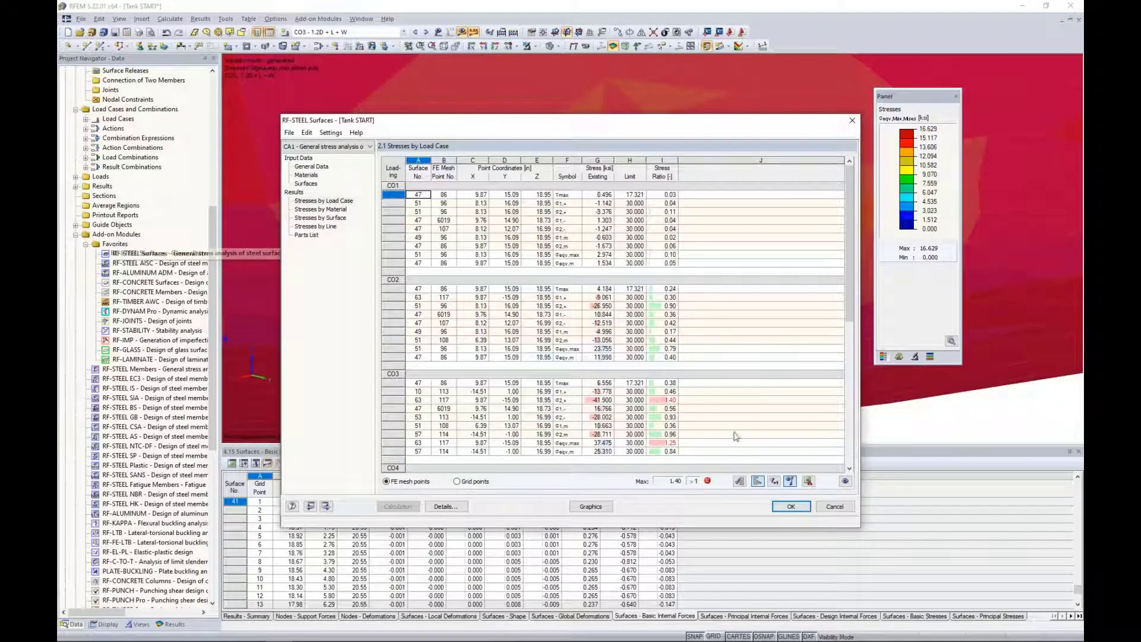
Filter the RF-STEEL Surfaces results to stress ratios above 1, in both the by-load-case and by-surface tables.
click(773, 480)
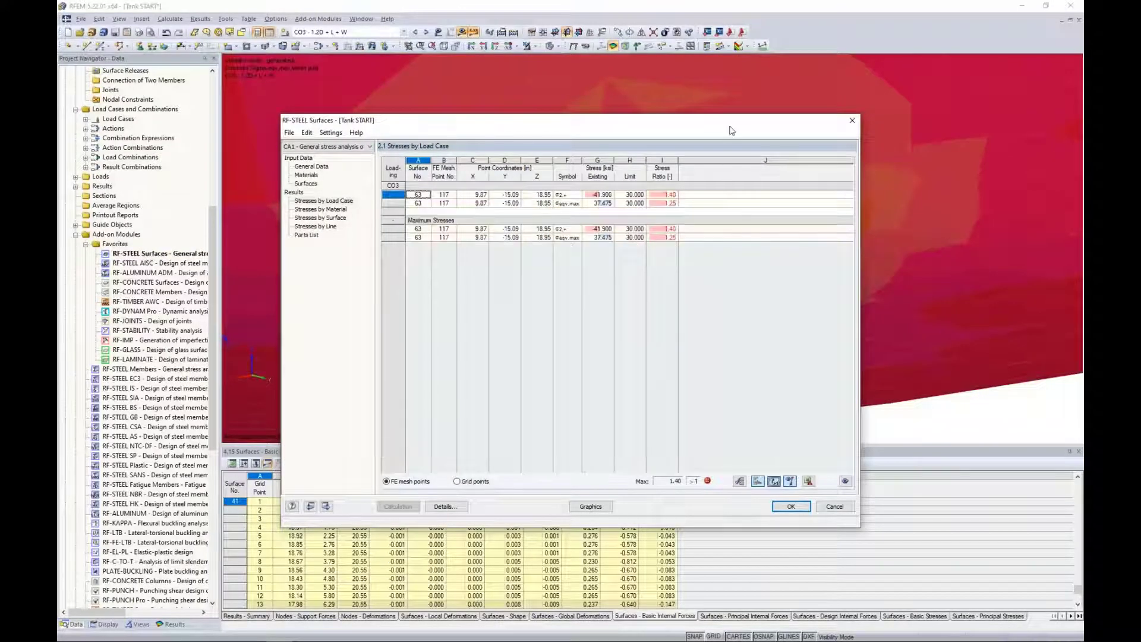
drag(733, 129, 737, 157)
click(336, 247)
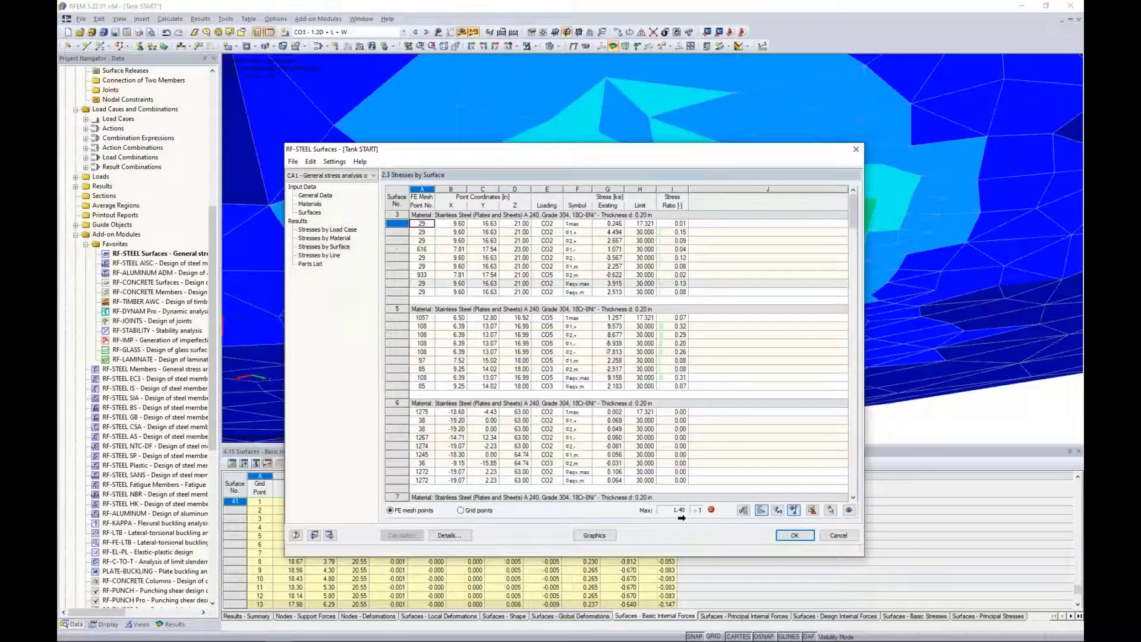
click(777, 510)
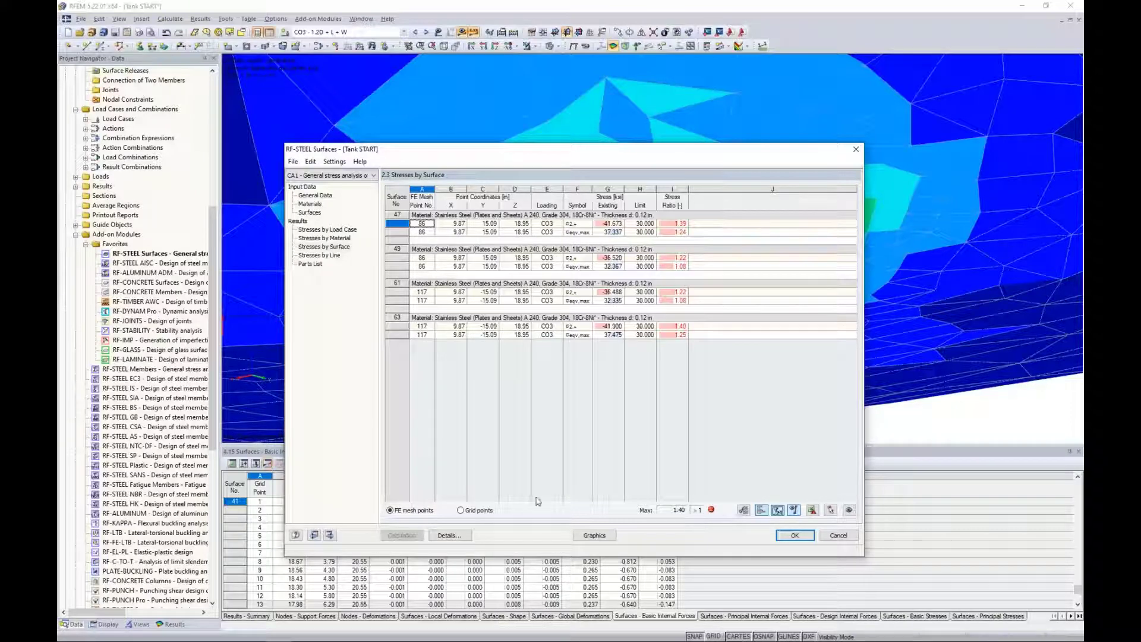
Set the module's distribution of internal forces to Constant on elements in the detail settings and recalculate the design.
click(450, 536)
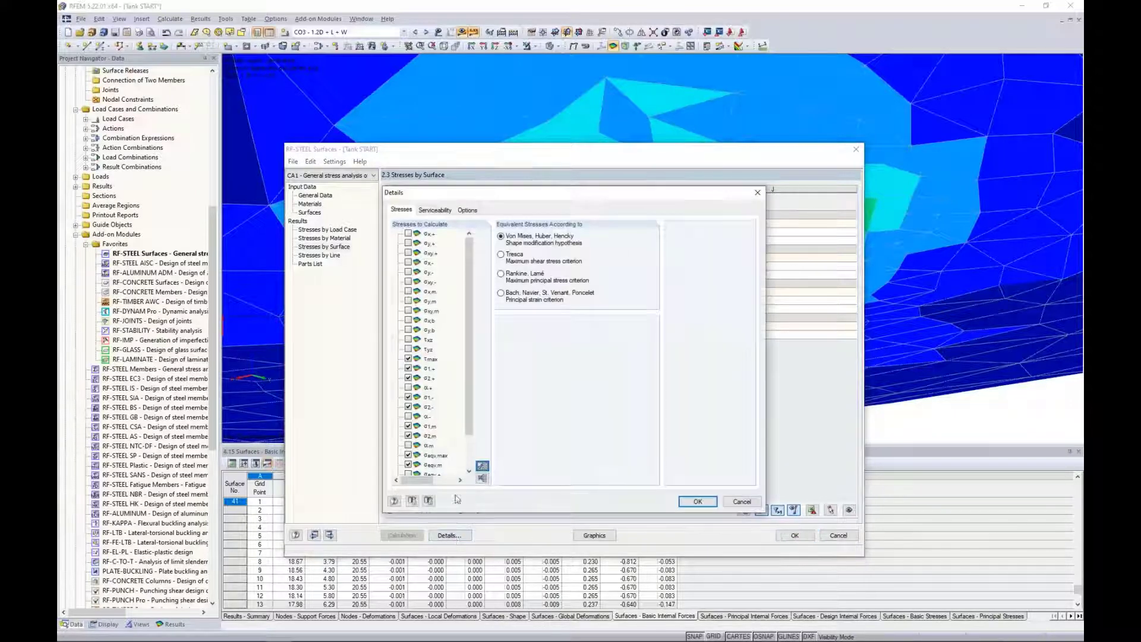
click(466, 212)
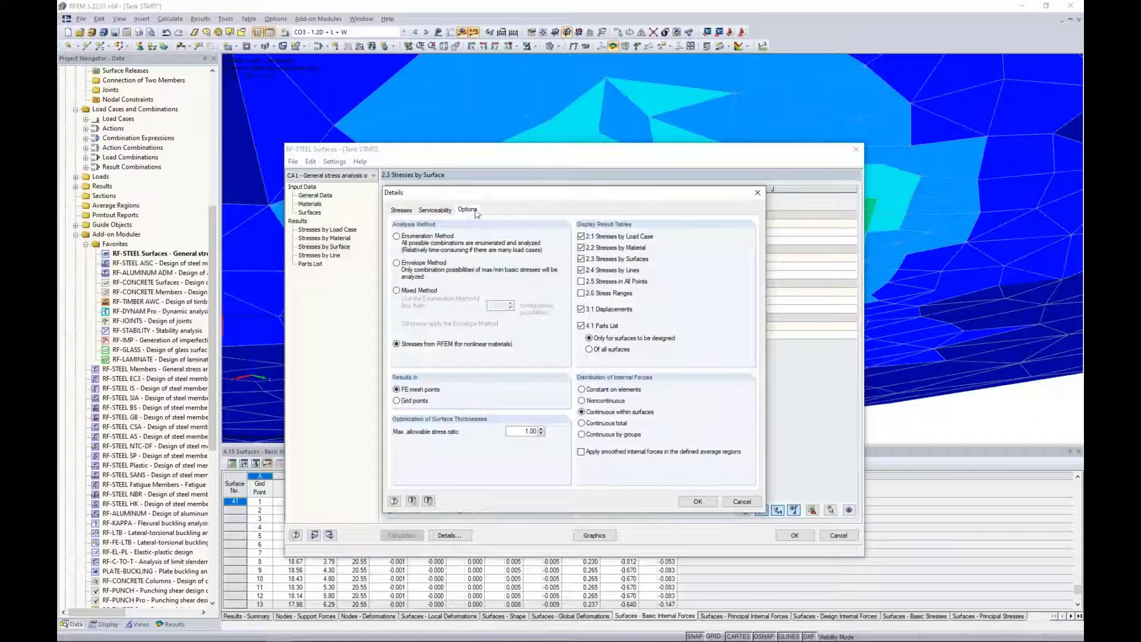
click(583, 391)
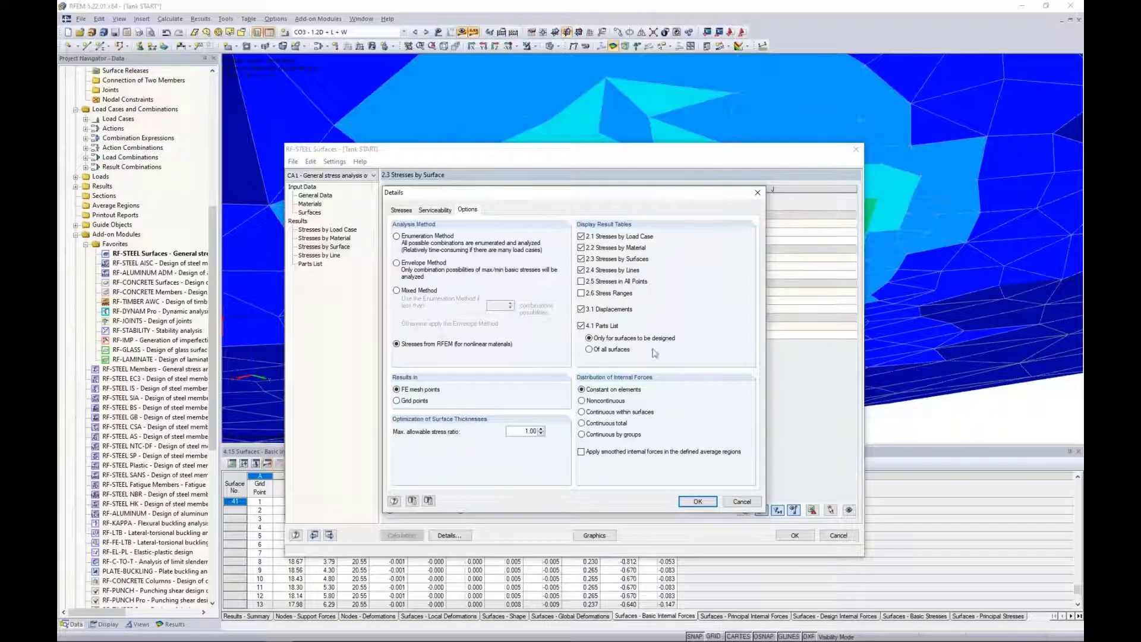
click(697, 501)
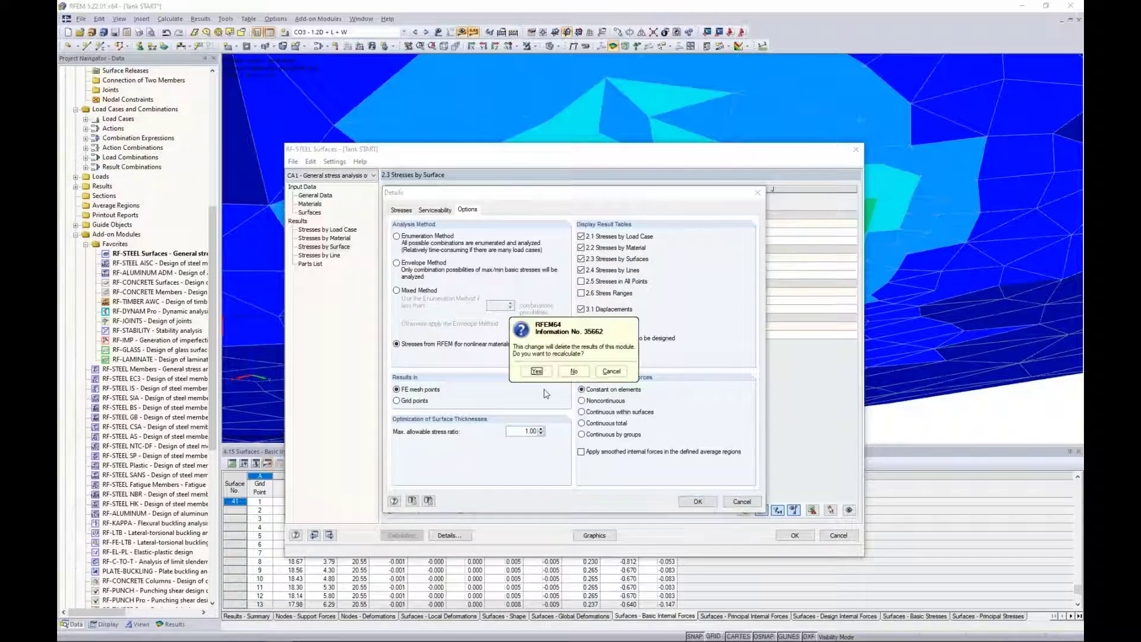
click(541, 372)
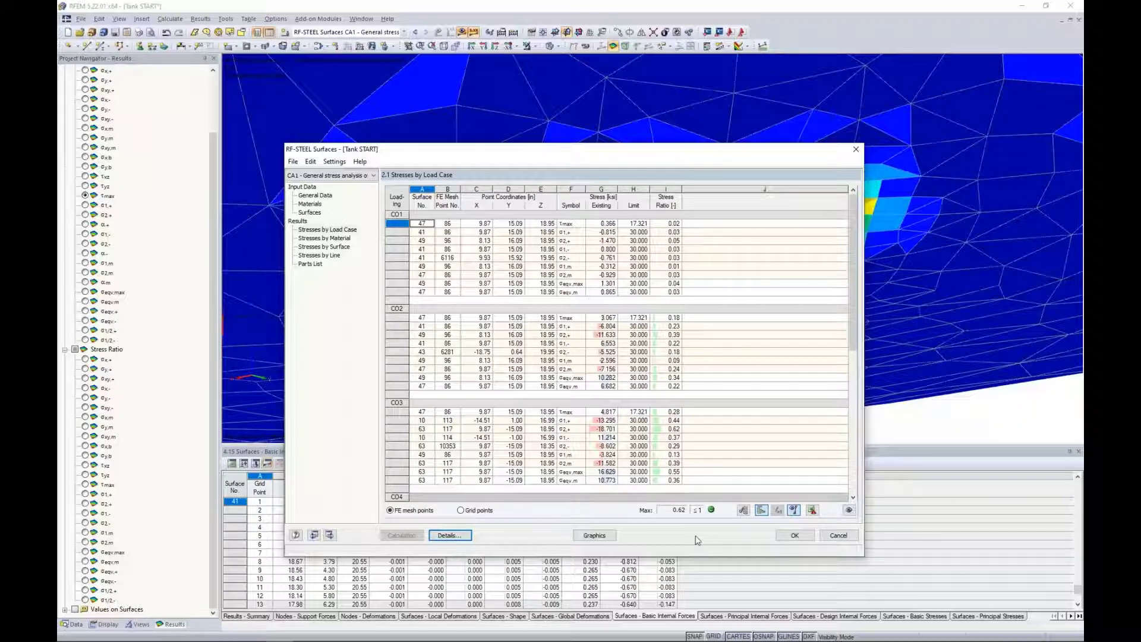
Review the recalculated stresses by surface and examine the maximum equivalent stress graphically at the front leg's upper corner.
click(317, 247)
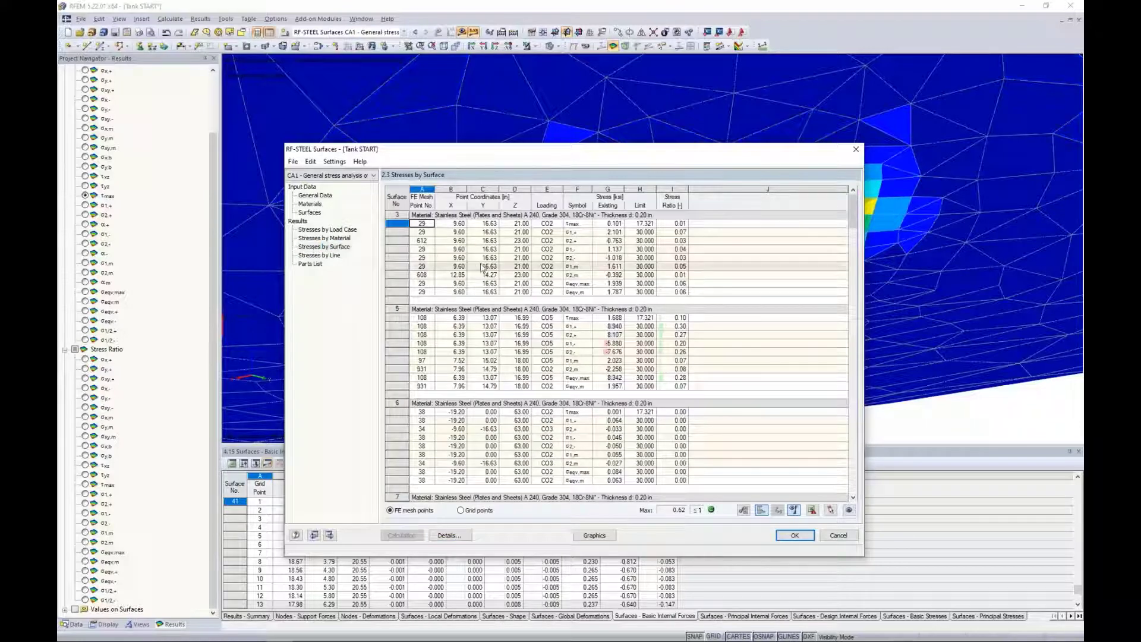
click(566, 378)
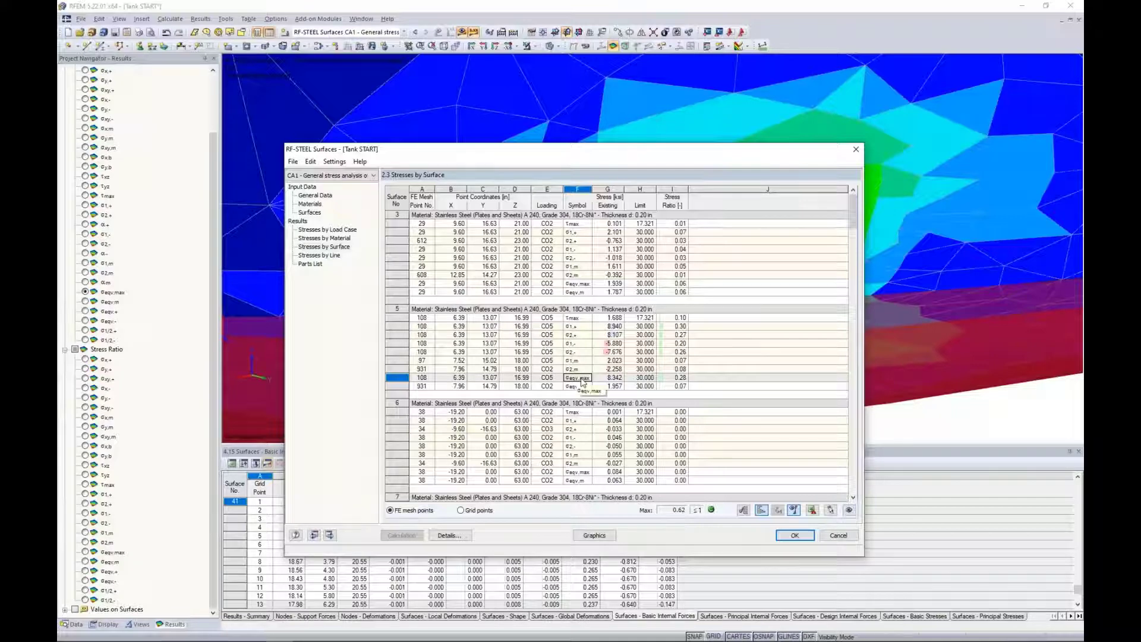
click(593, 537)
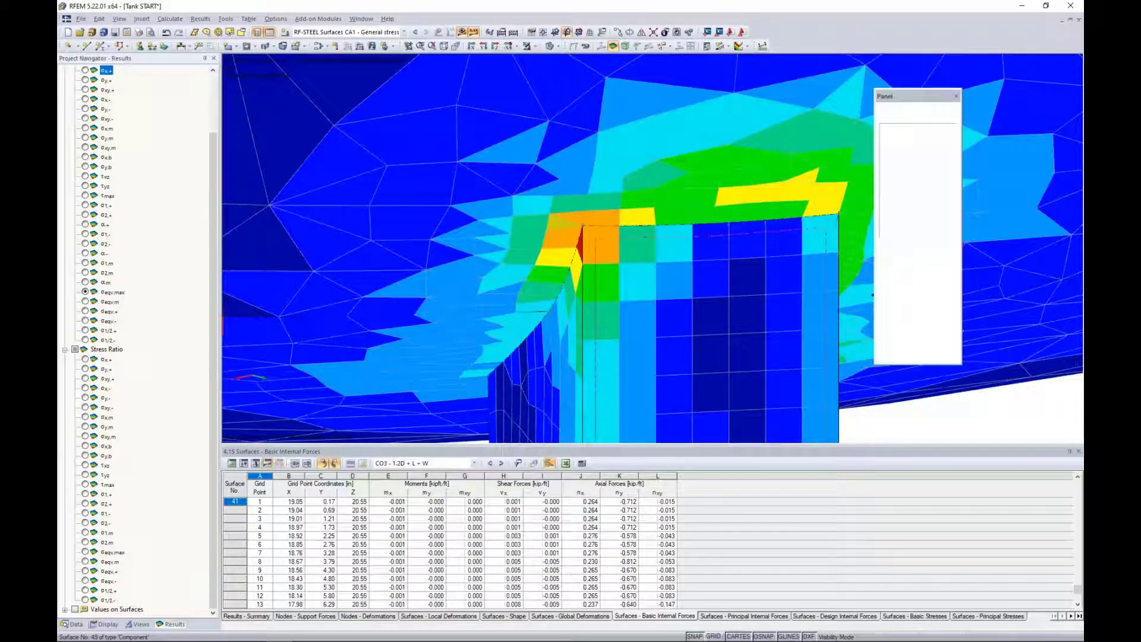
scroll(587, 232, down, 5)
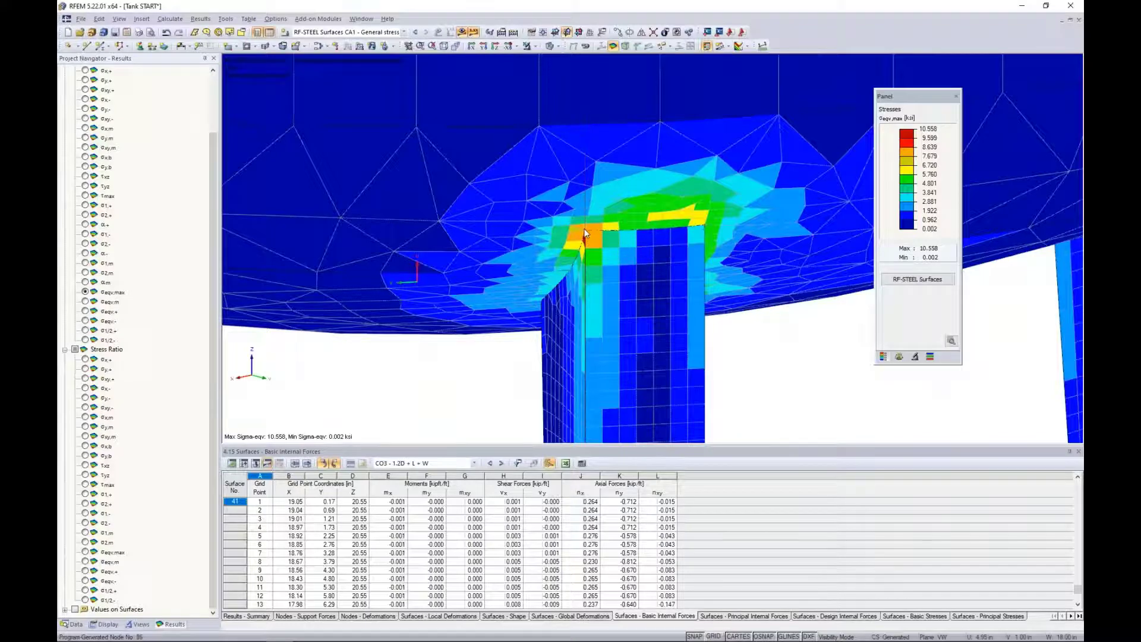
scroll(586, 237, up, 3)
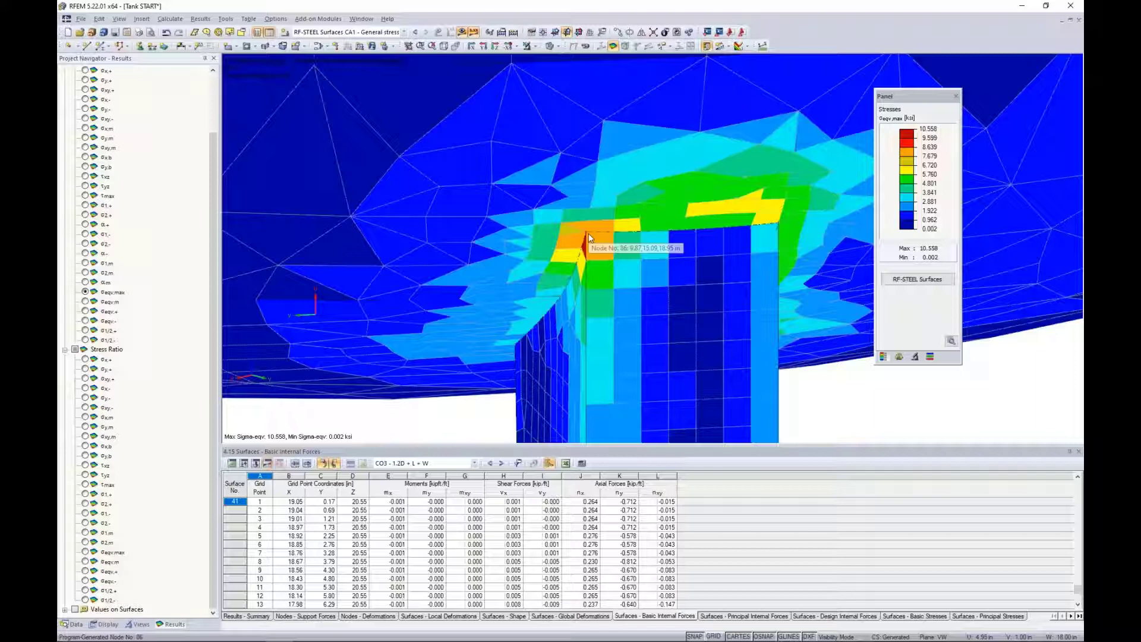
scroll(588, 233, down, 5)
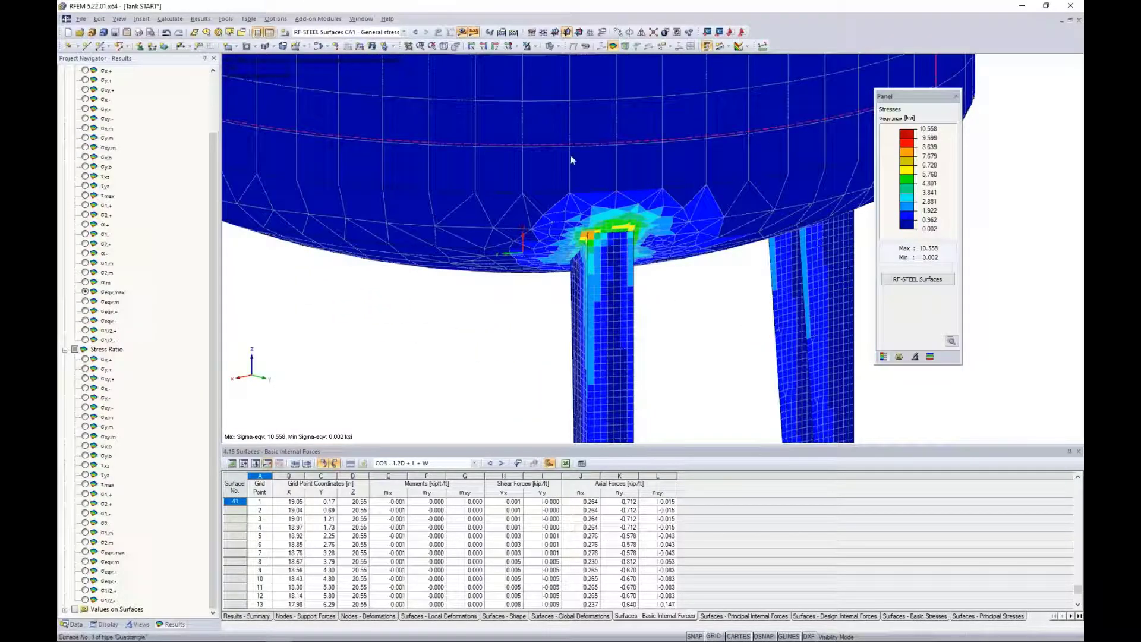
scroll(554, 213, up, 2)
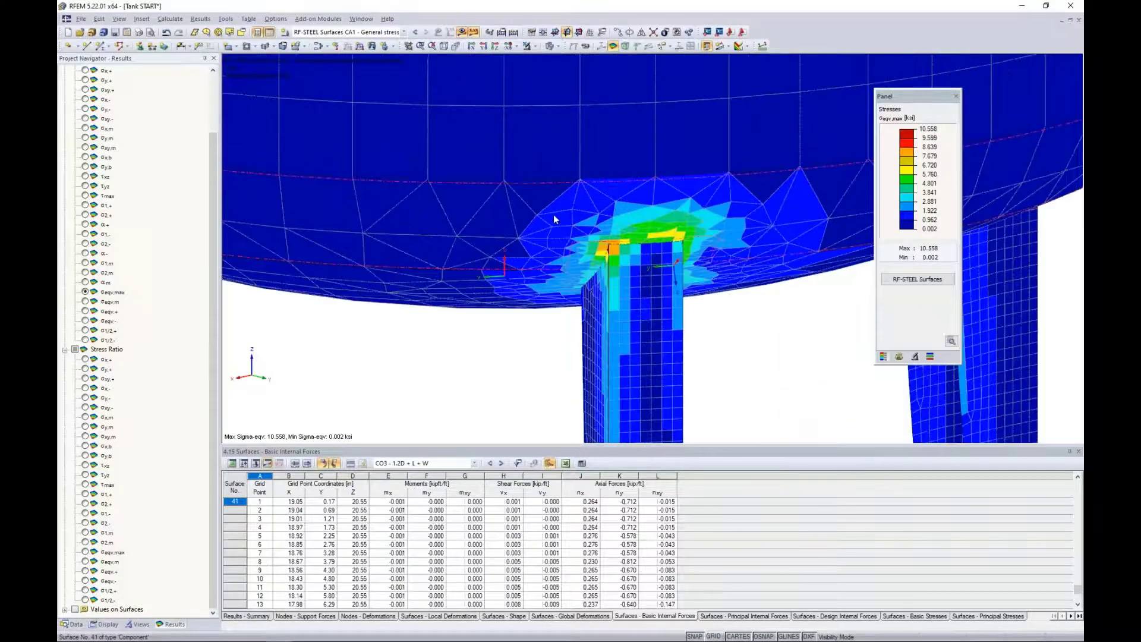
scroll(554, 217, up, 3)
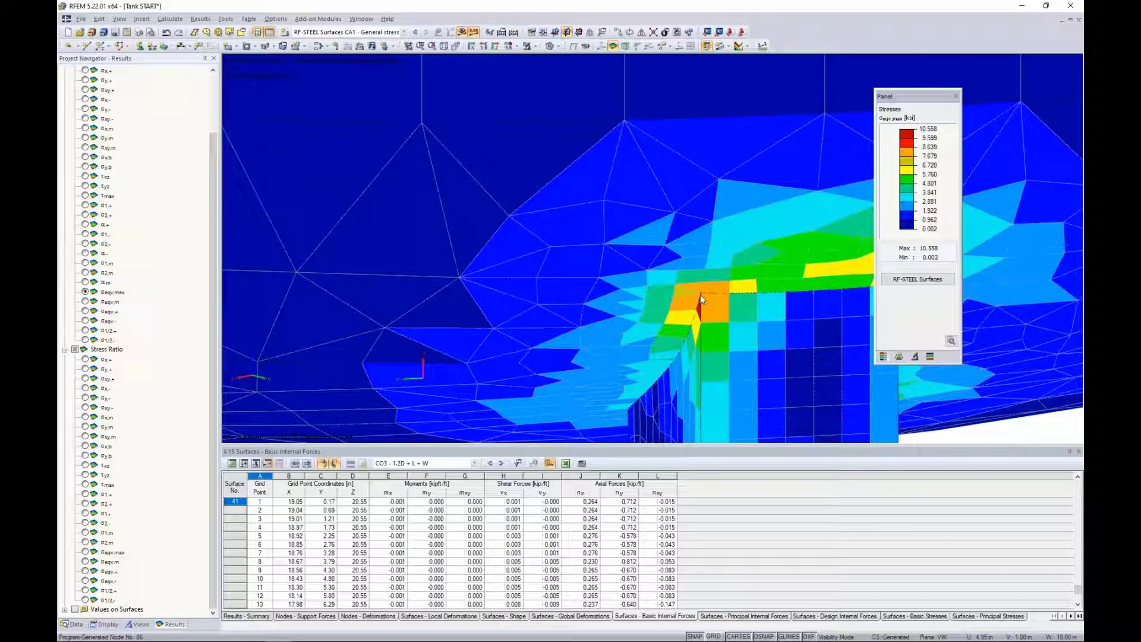
Create a new average region and assign surfaces 41, 47 and 49 around the front leg's corner to it.
click(74, 624)
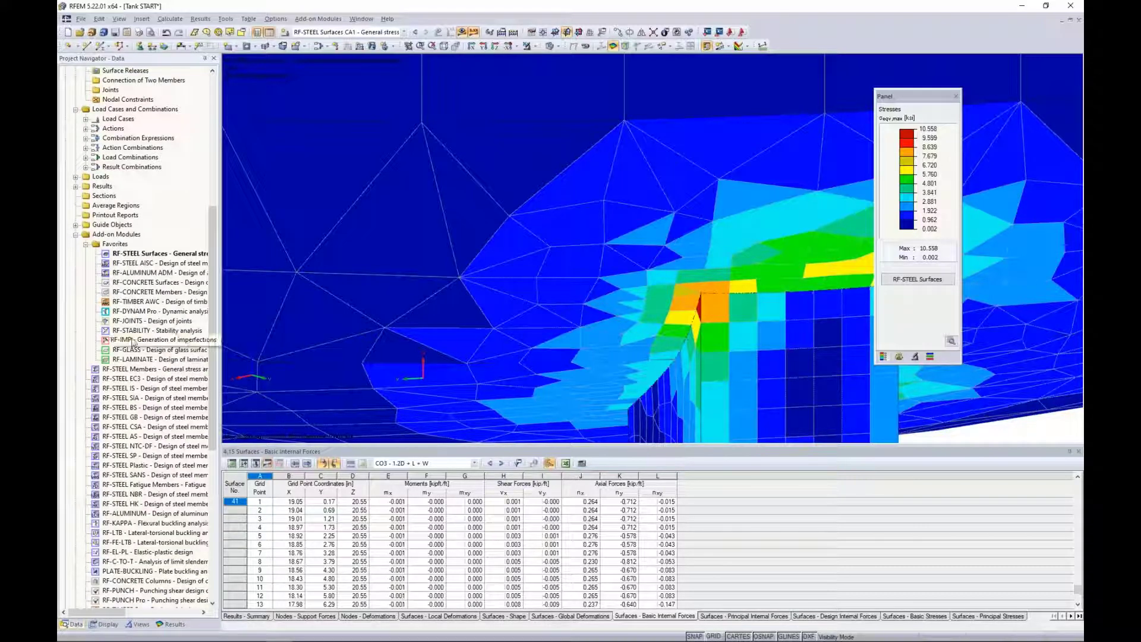
scroll(134, 343, up, 10)
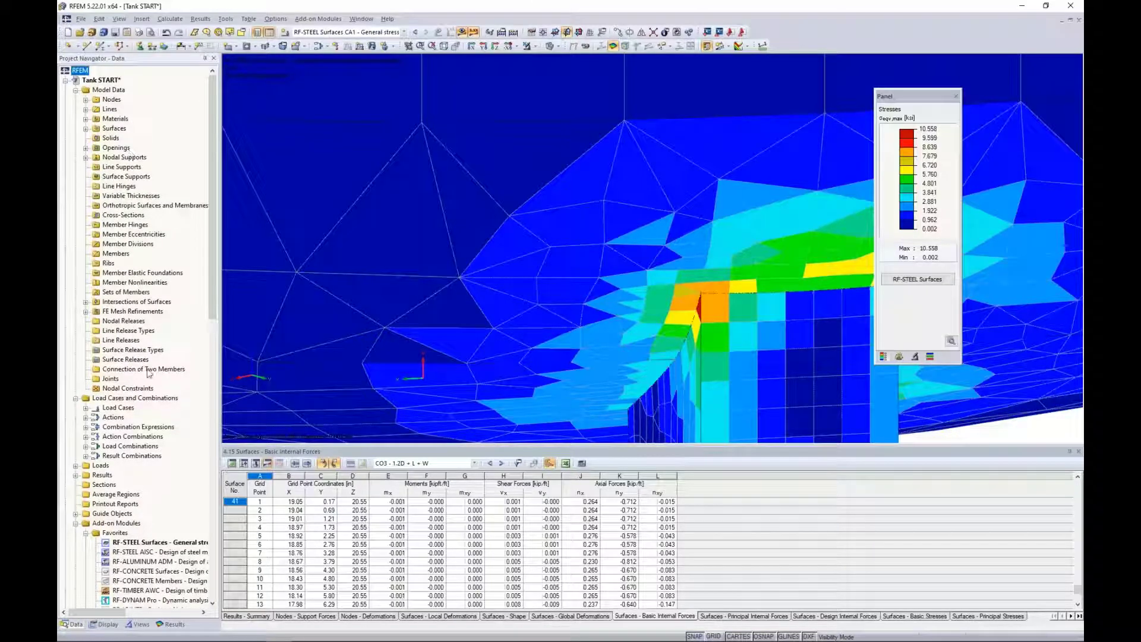
right_click(132, 498)
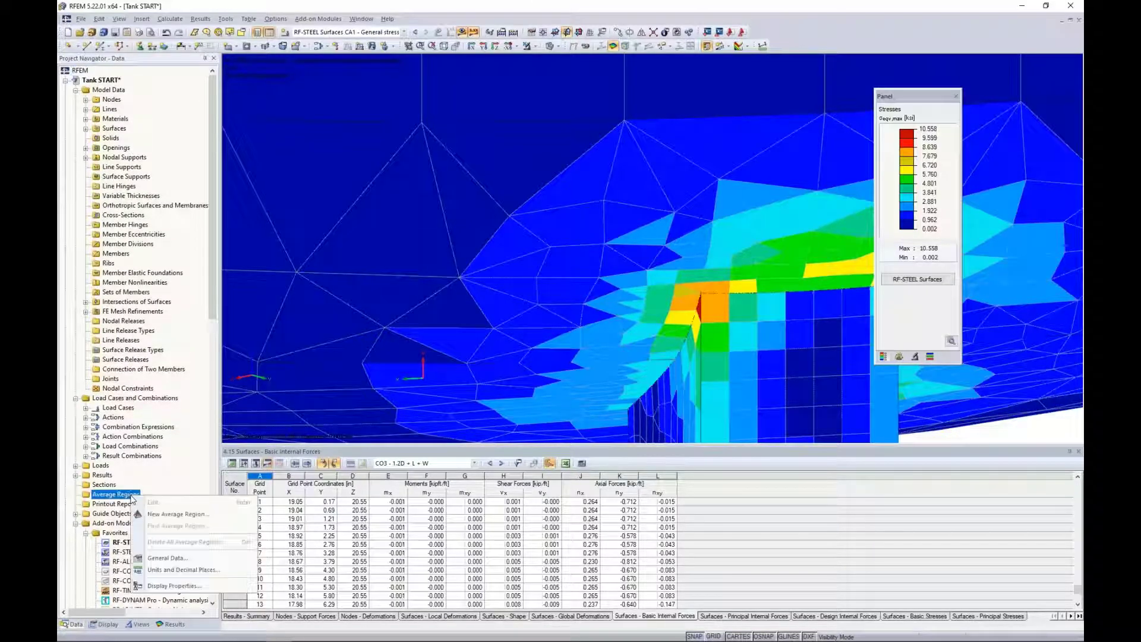
click(156, 515)
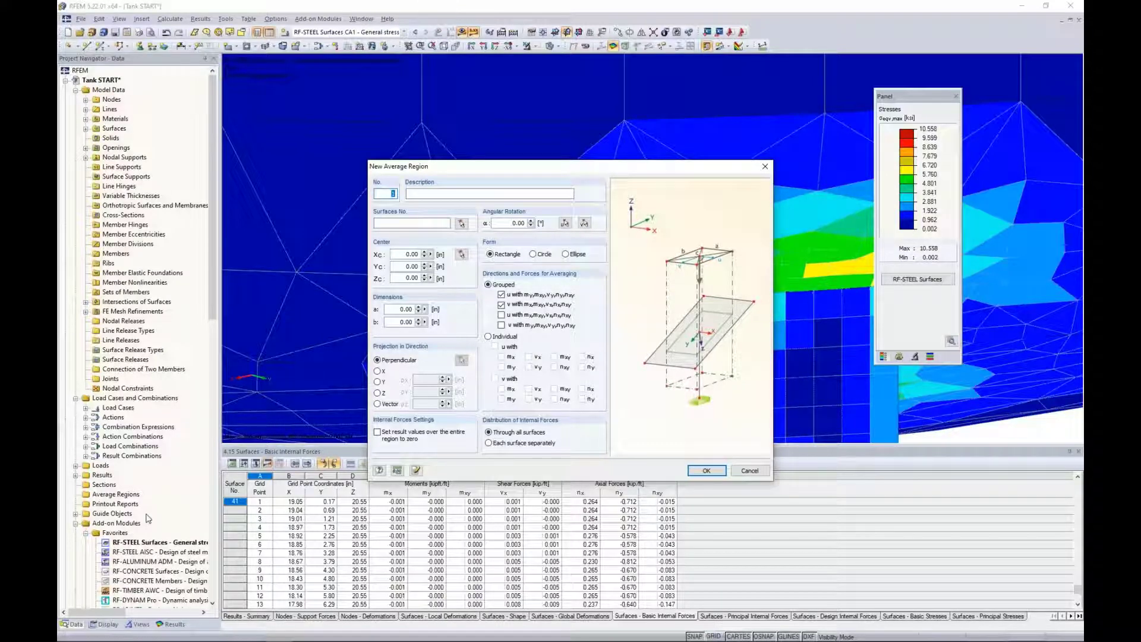
click(461, 224)
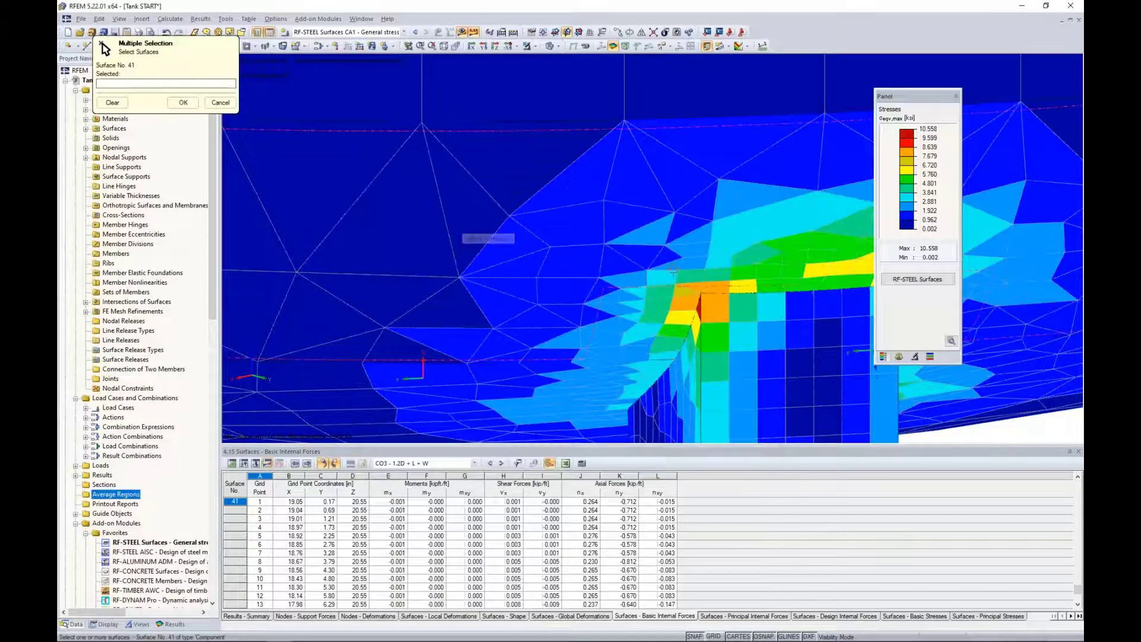
click(650, 265)
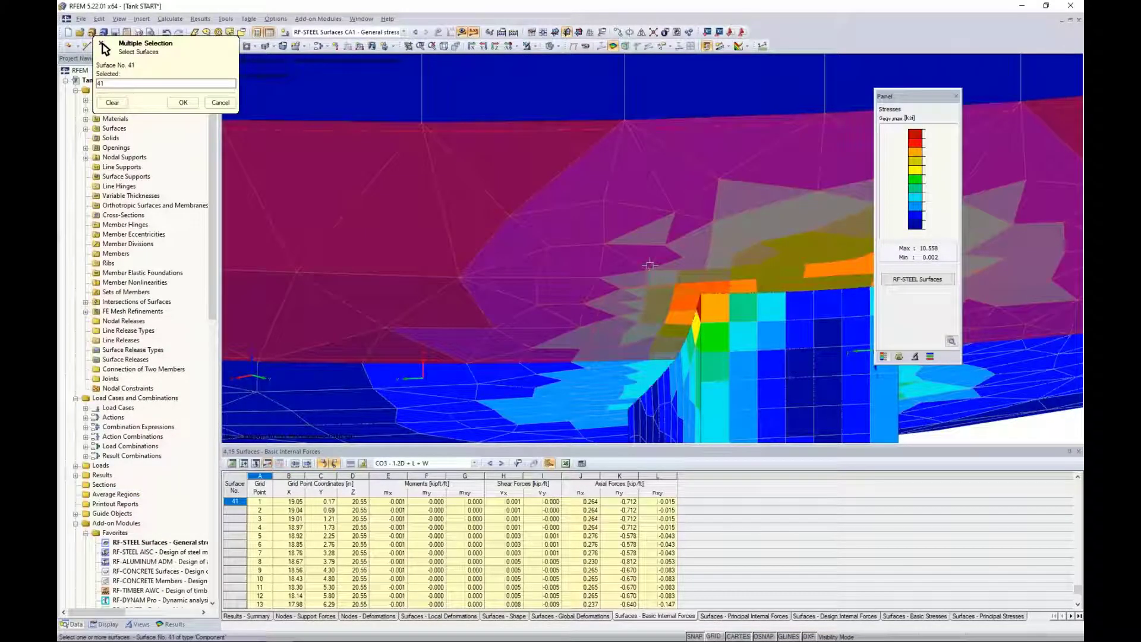
click(840, 440)
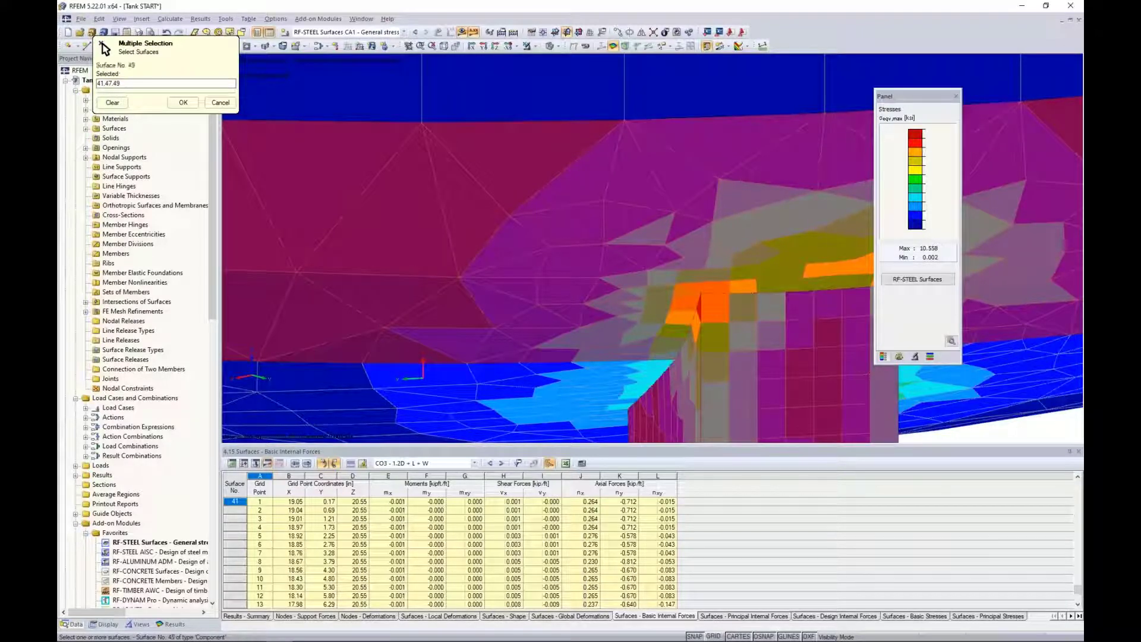
click(183, 102)
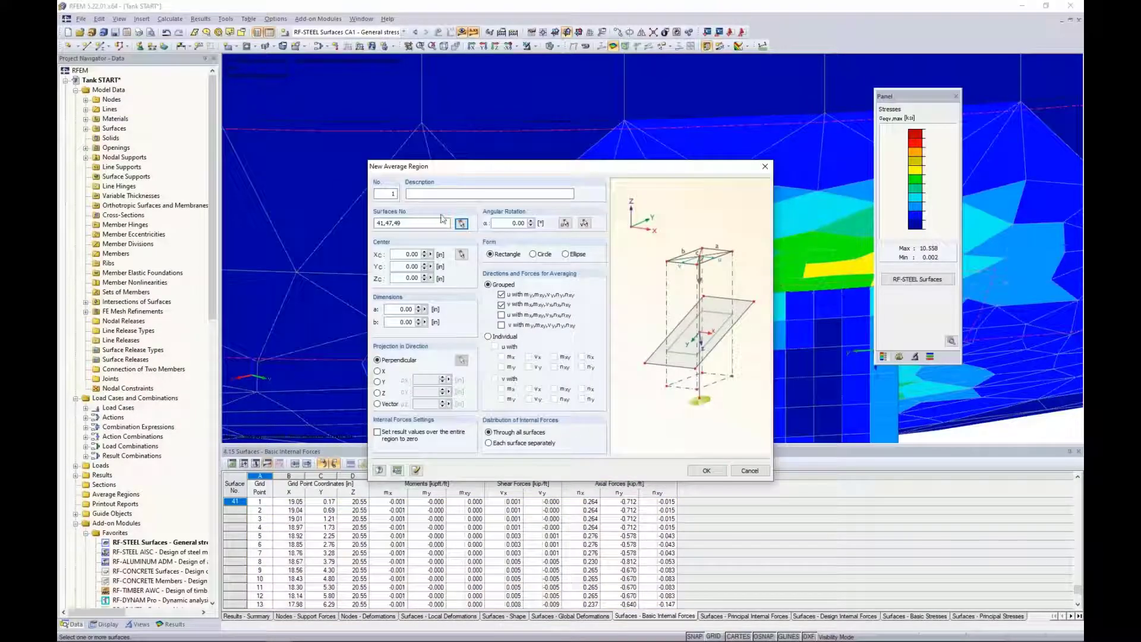
Define the region as a 2 in diameter circle centred on the leg's corner node, averaging all four grouped direction and force sets.
click(533, 255)
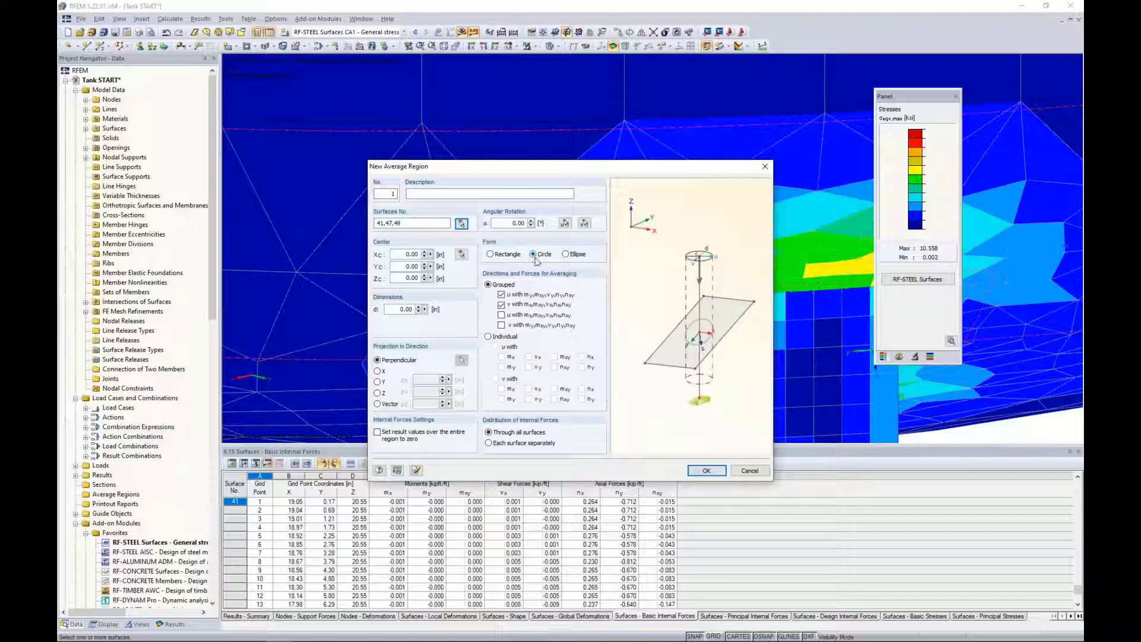
click(395, 309)
text(2)
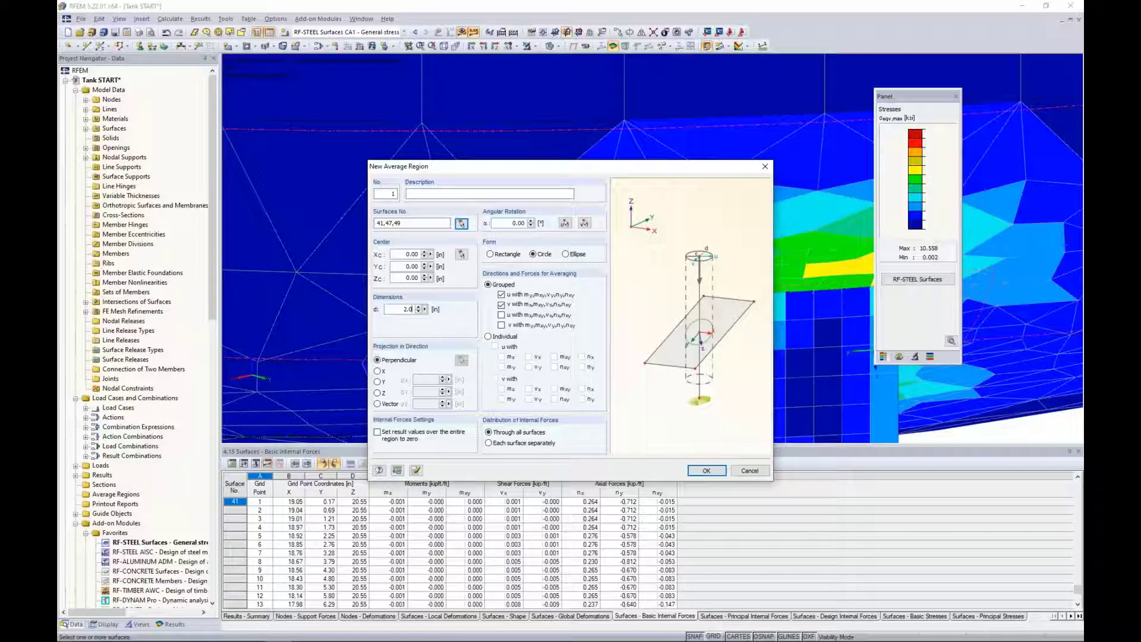
click(462, 256)
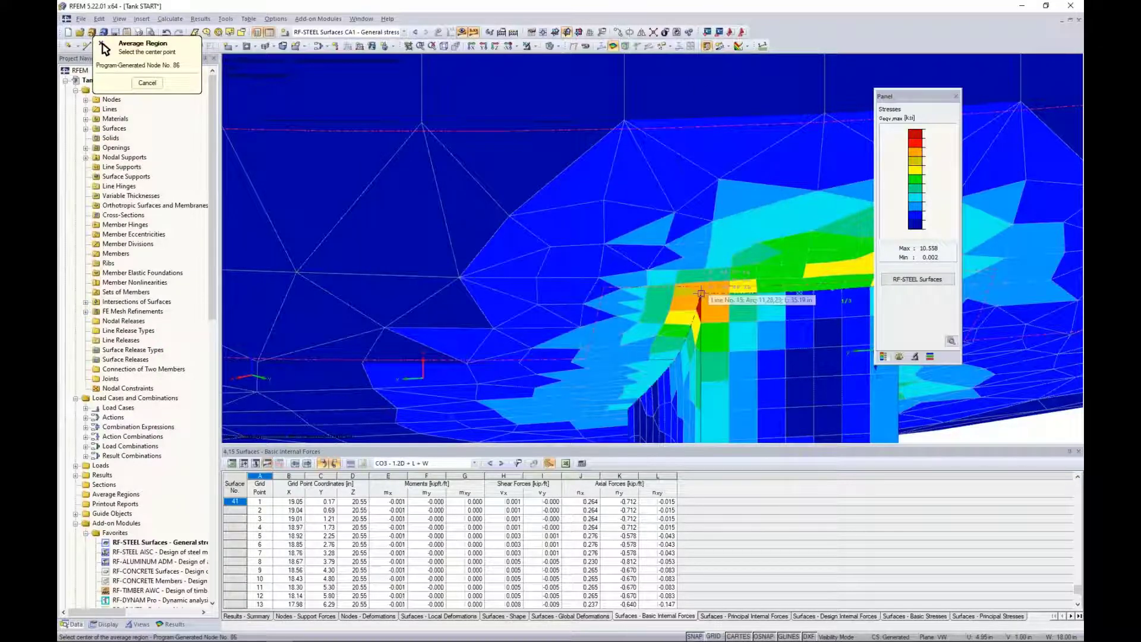
click(702, 292)
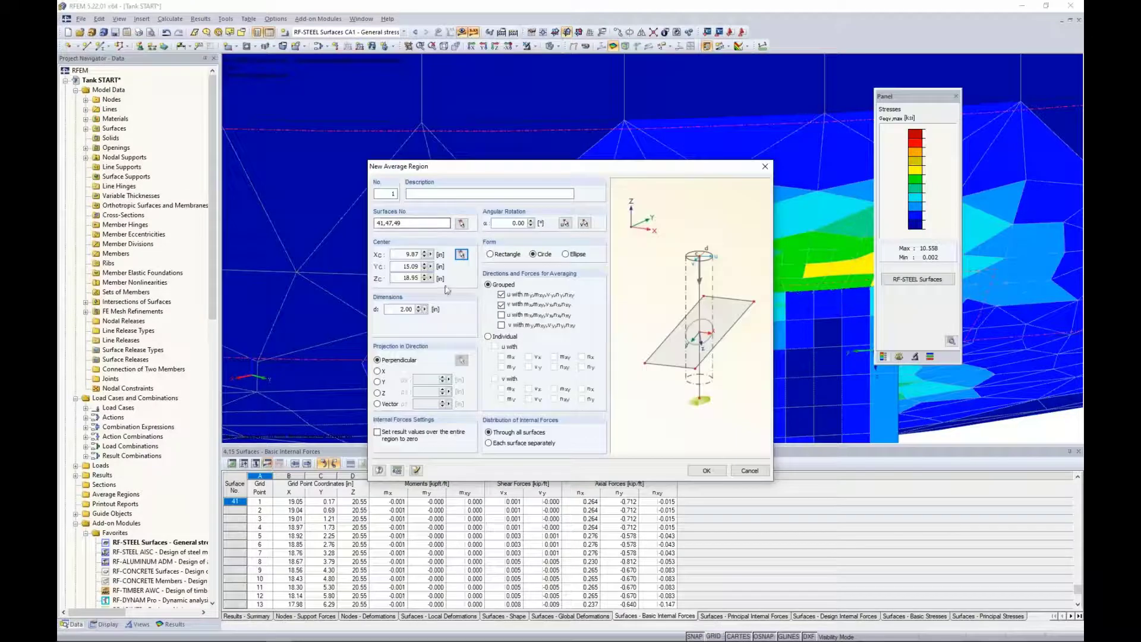
click(501, 315)
click(501, 325)
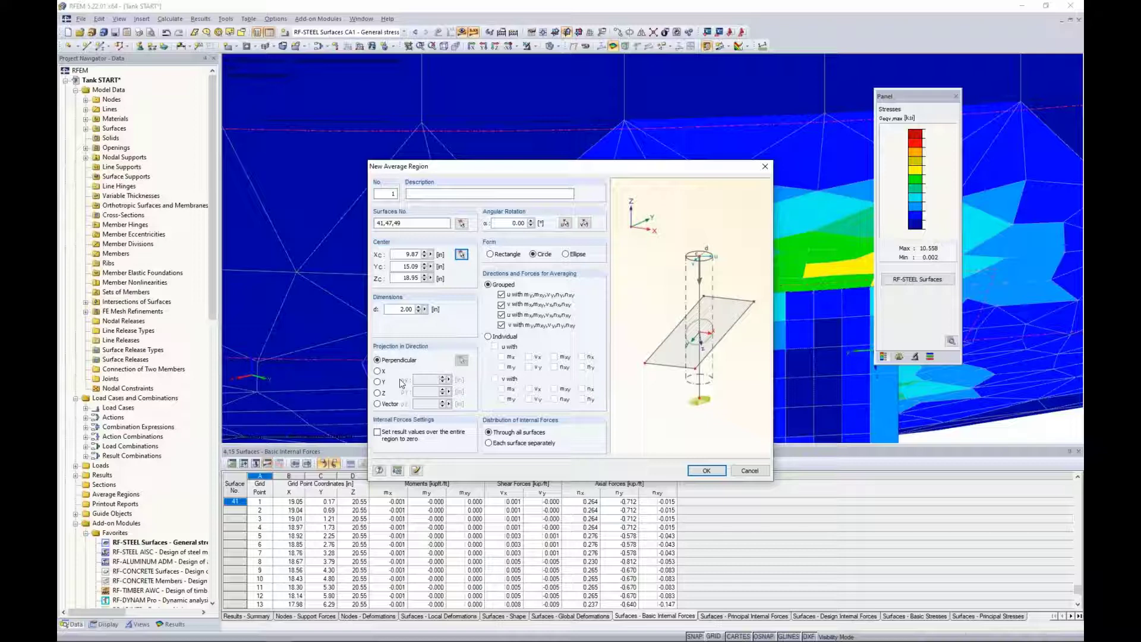
Set the region's projection direction to a vector picked from two points, hiding the results and cancelling visibility mode to show the whole model.
click(378, 404)
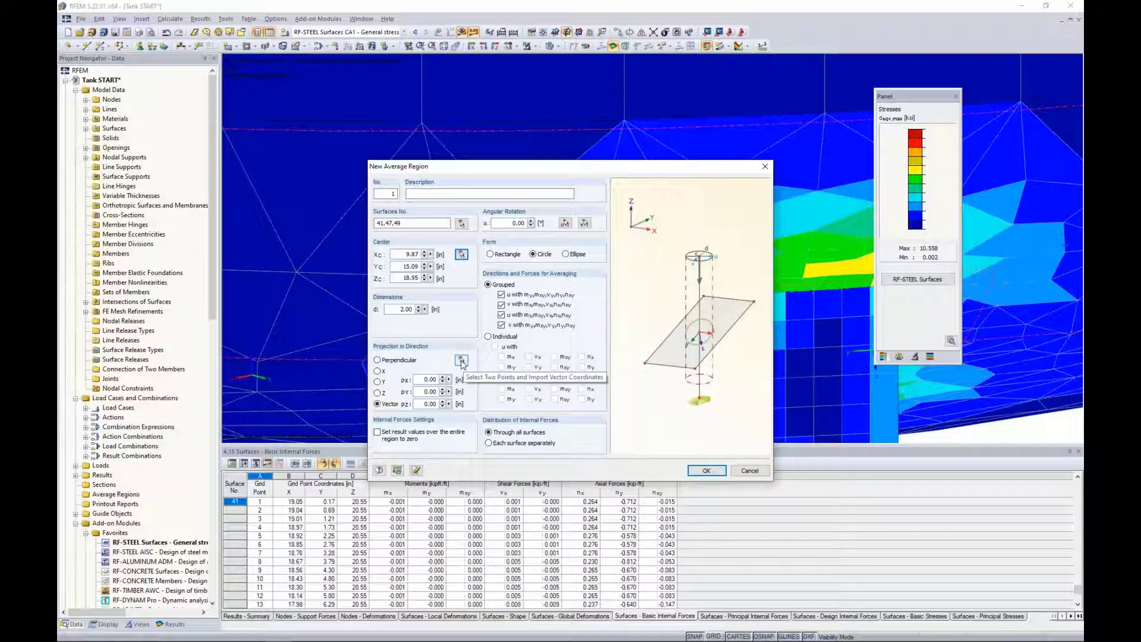
click(462, 361)
scroll(561, 164, up, 4)
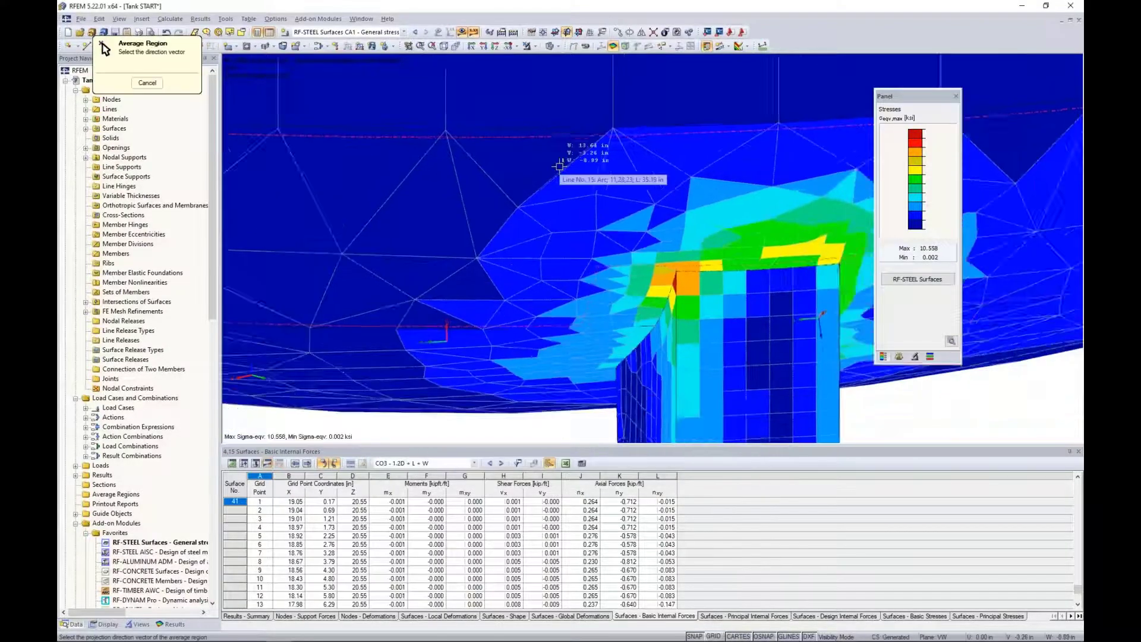
scroll(559, 167, down, 6)
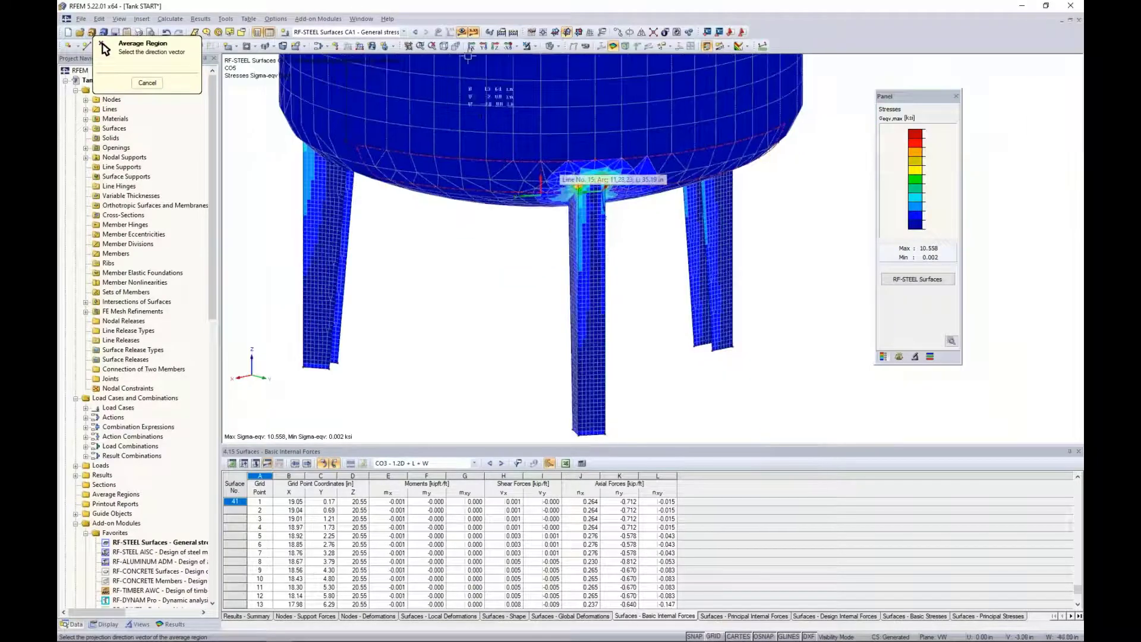
click(467, 33)
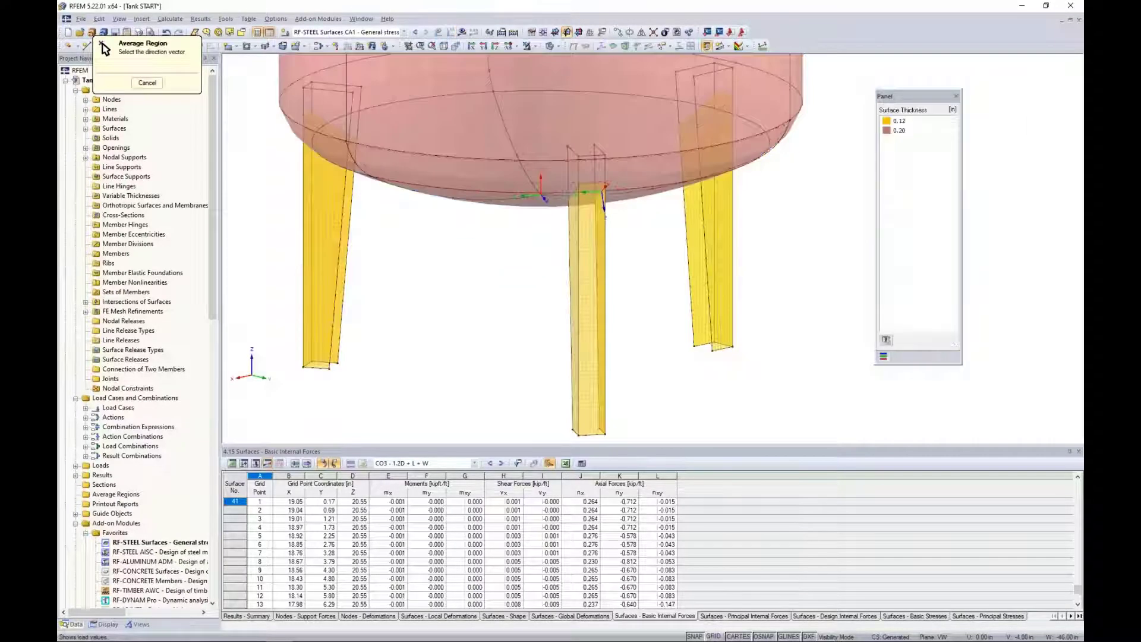
click(534, 47)
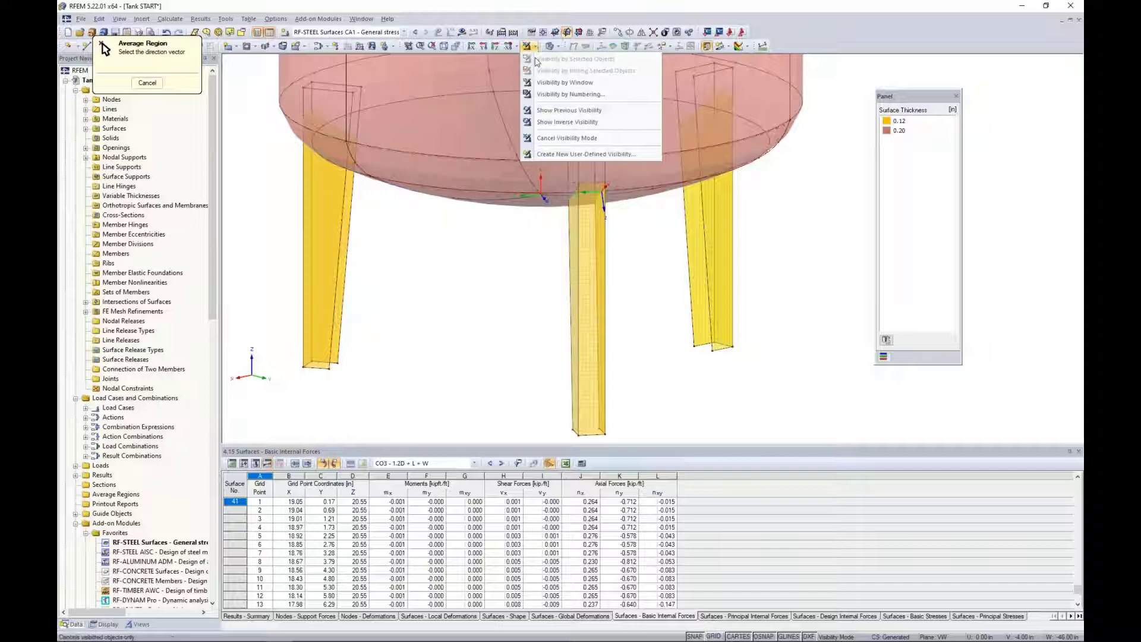
click(548, 142)
Pick the projection vector from the leg's base centre node to node 1 between the supports, and create the average region.
ctrl+middle_drag(610, 316, 410, 254)
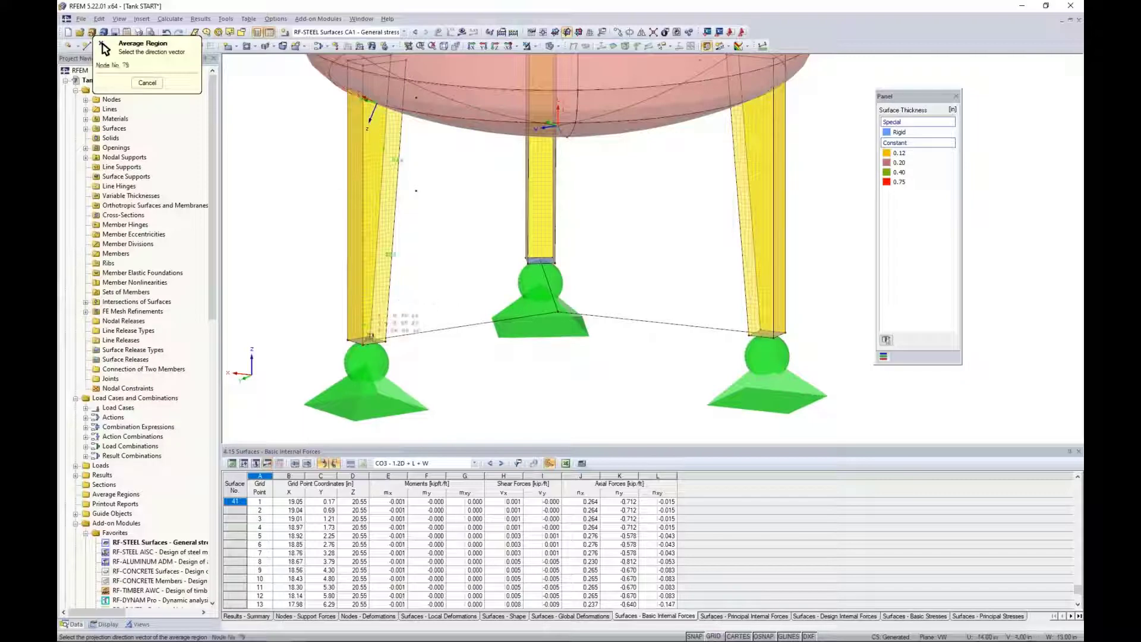
scroll(370, 337, up, 5)
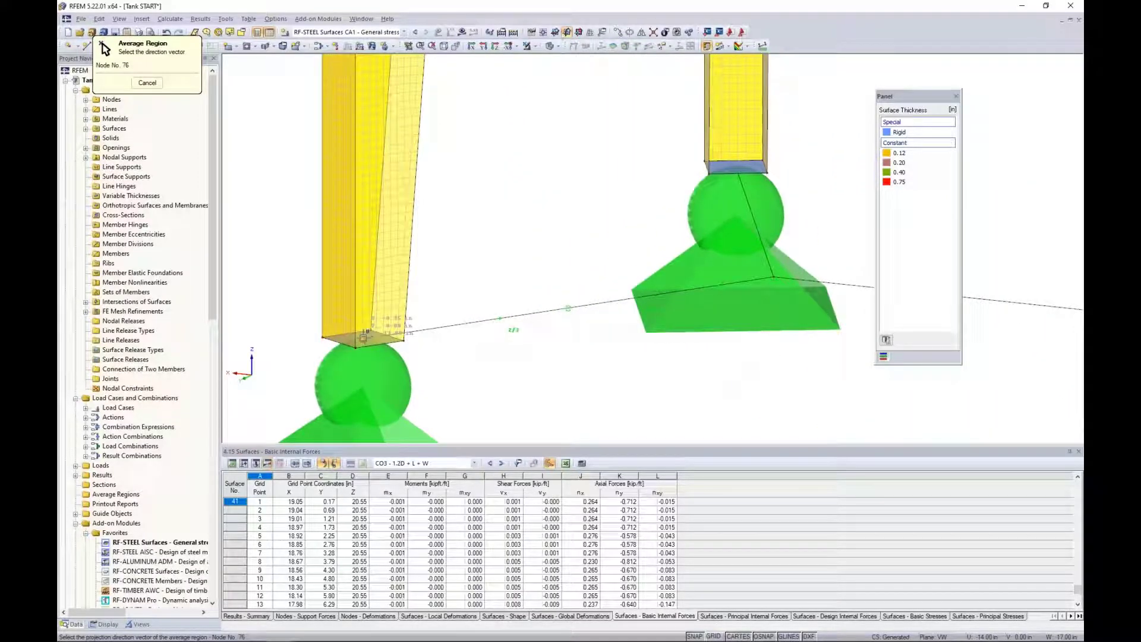
scroll(364, 337, down, 5)
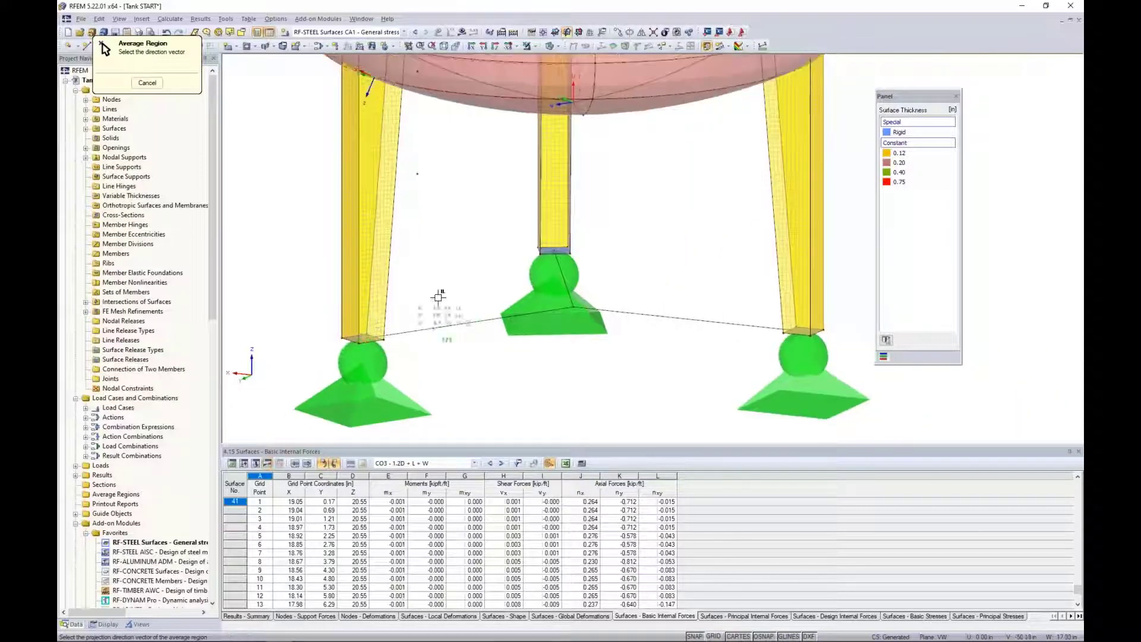
middle_drag(458, 280, 502, 319)
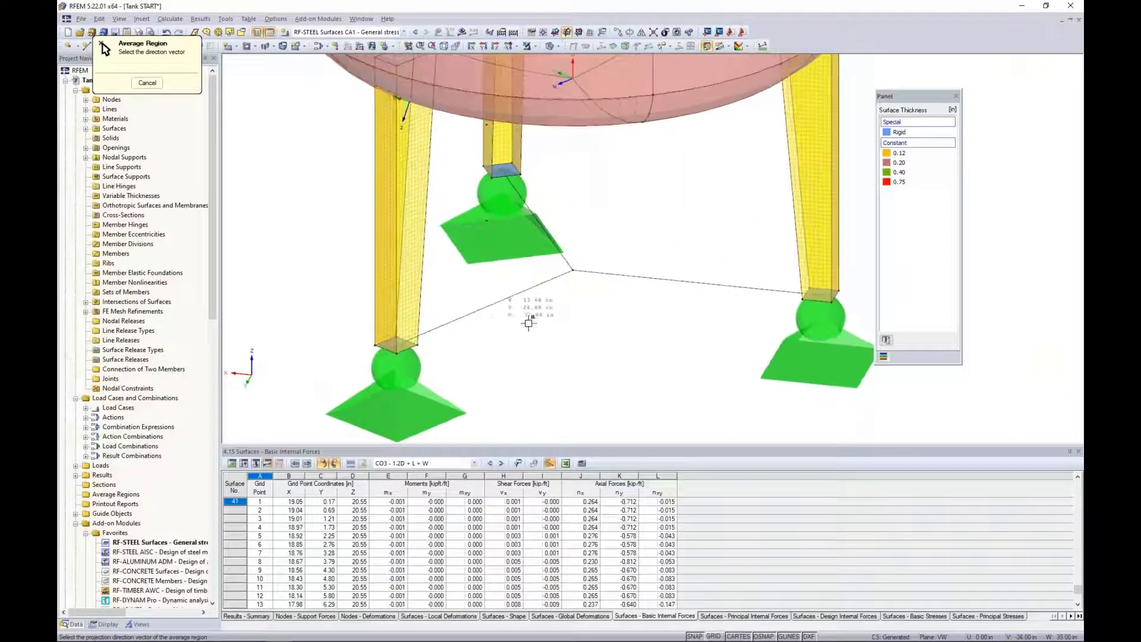
click(571, 271)
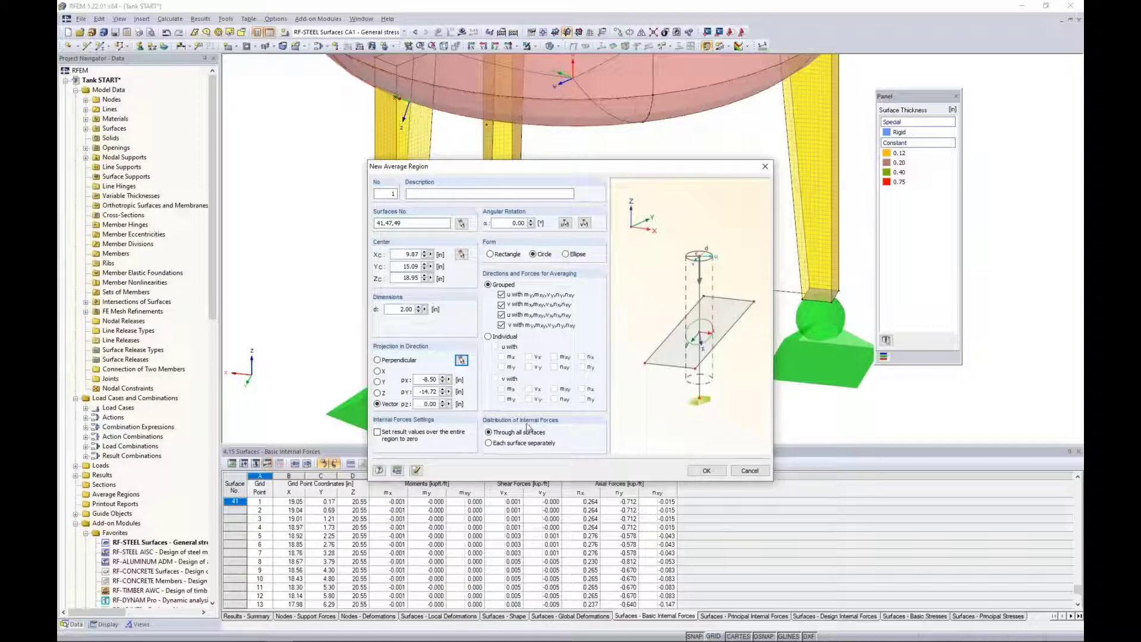
click(706, 470)
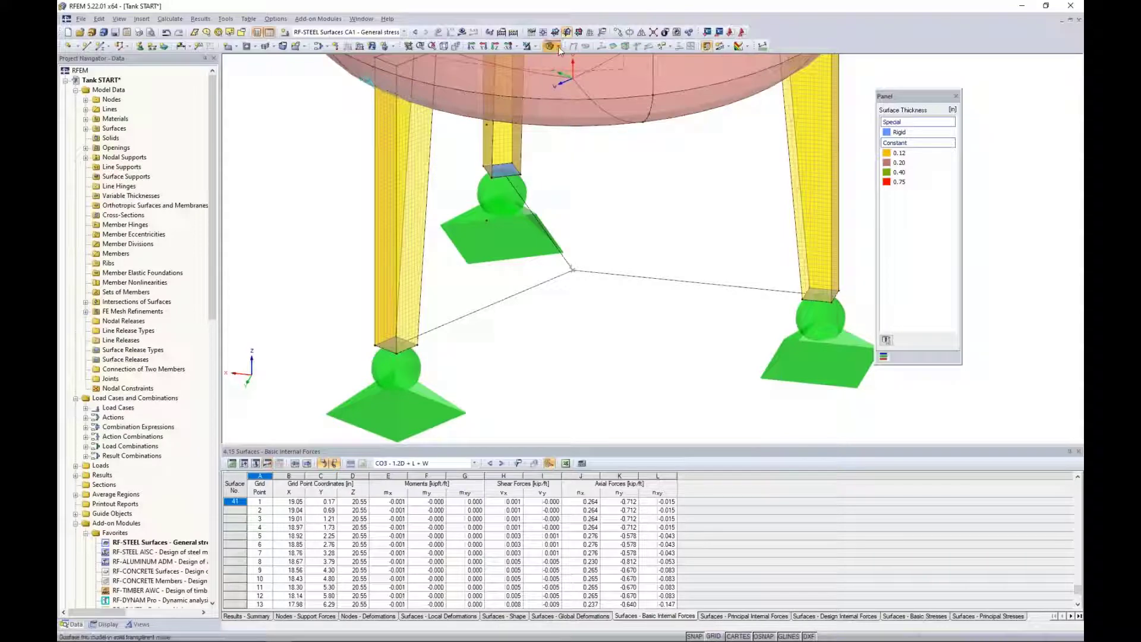
Display the model as a wireframe and inspect the average region's cylindrical projection through the leg corner.
click(557, 46)
click(565, 58)
middle_drag(295, 184, 321, 261)
scroll(418, 160, up, 2)
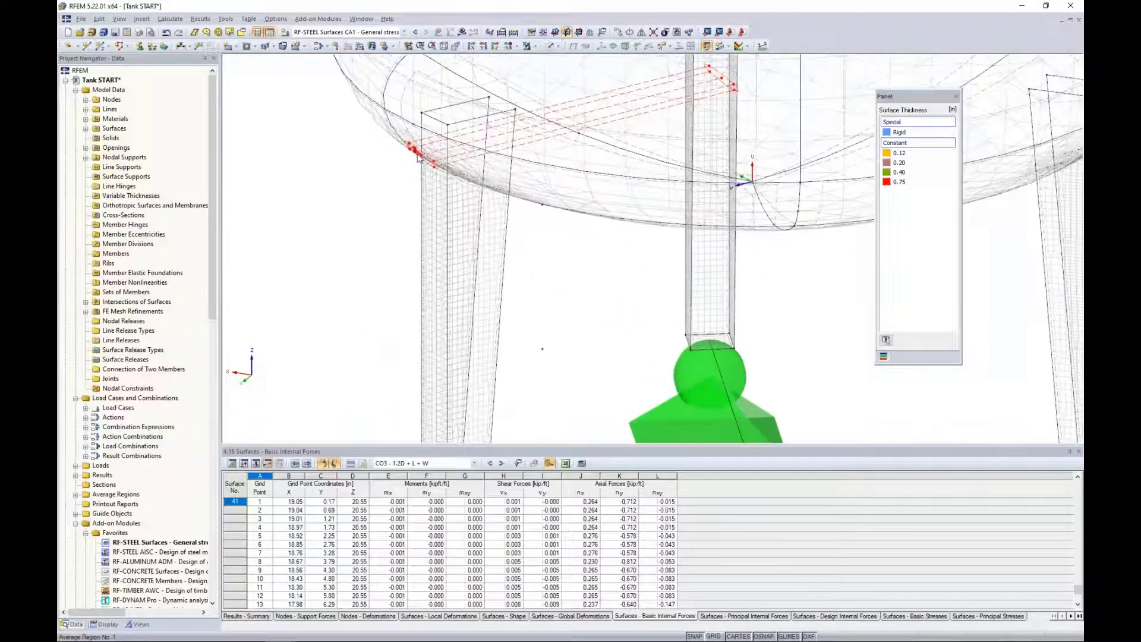
scroll(535, 186, down, 3)
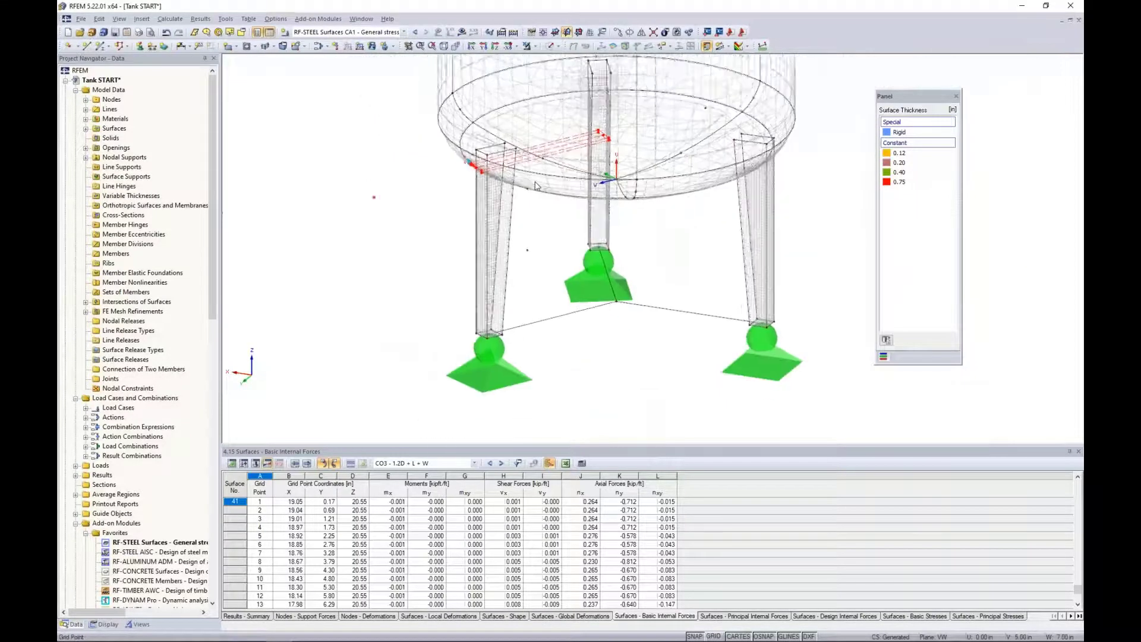
ctrl+middle_drag(535, 185, 511, 320)
scroll(518, 313, up, 5)
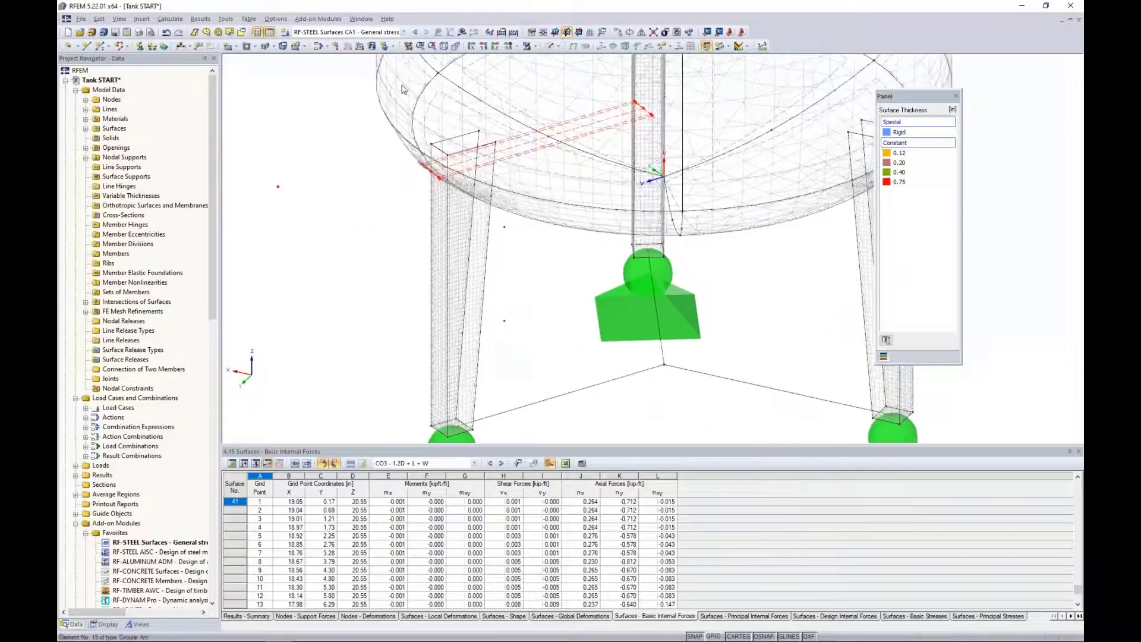
Display the surface stress results for load combination CO3 - 1.2D + L + W.
click(386, 33)
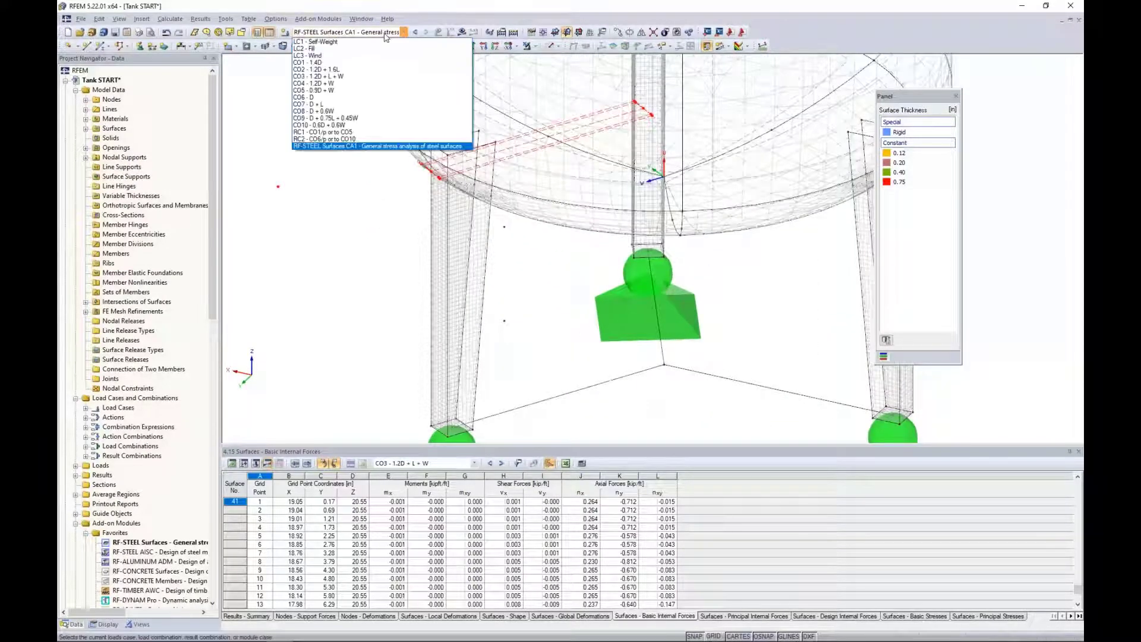
click(362, 76)
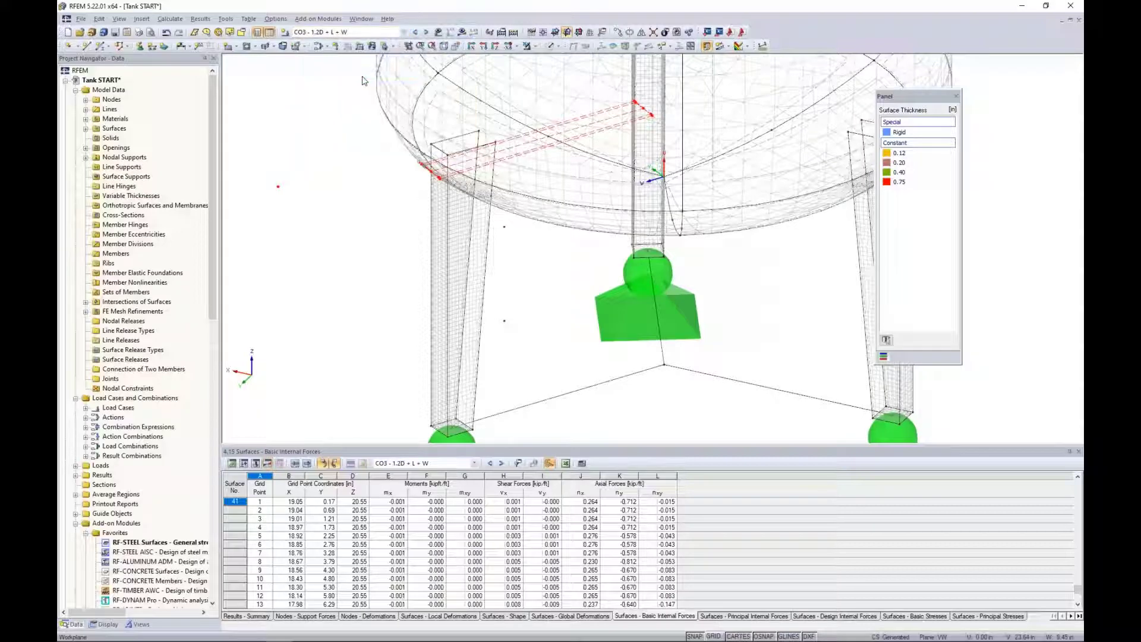
click(462, 32)
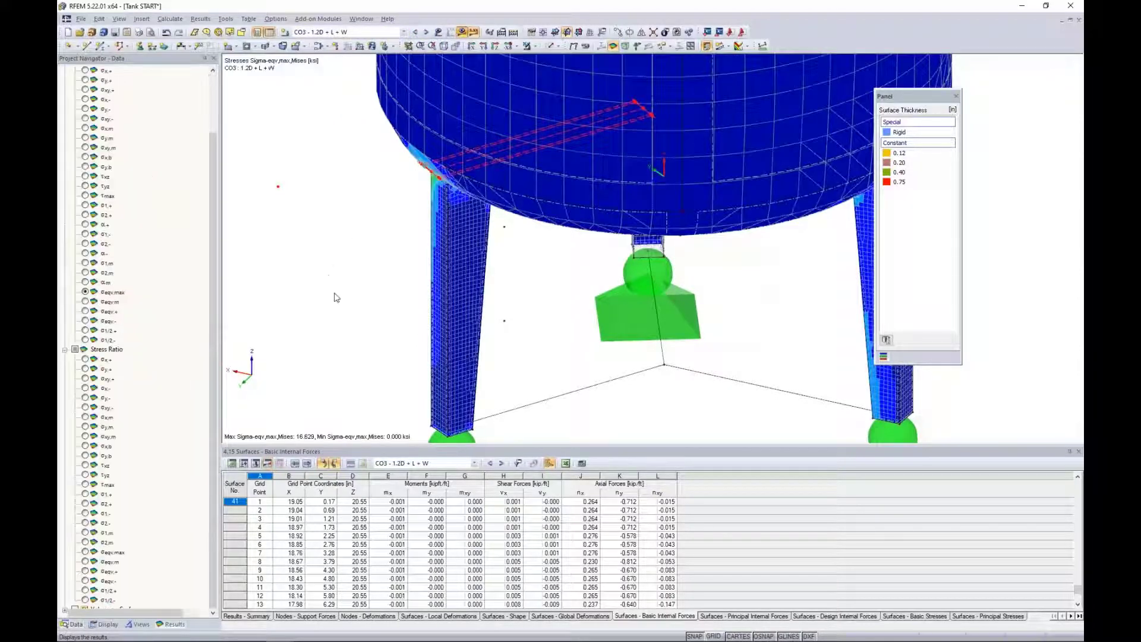
Examine the von Mises stresses at the front leg's upper corner, comparing them with the average regions switched off and on.
ctrl+middle_drag(364, 300, 474, 231)
scroll(474, 232, down, 1)
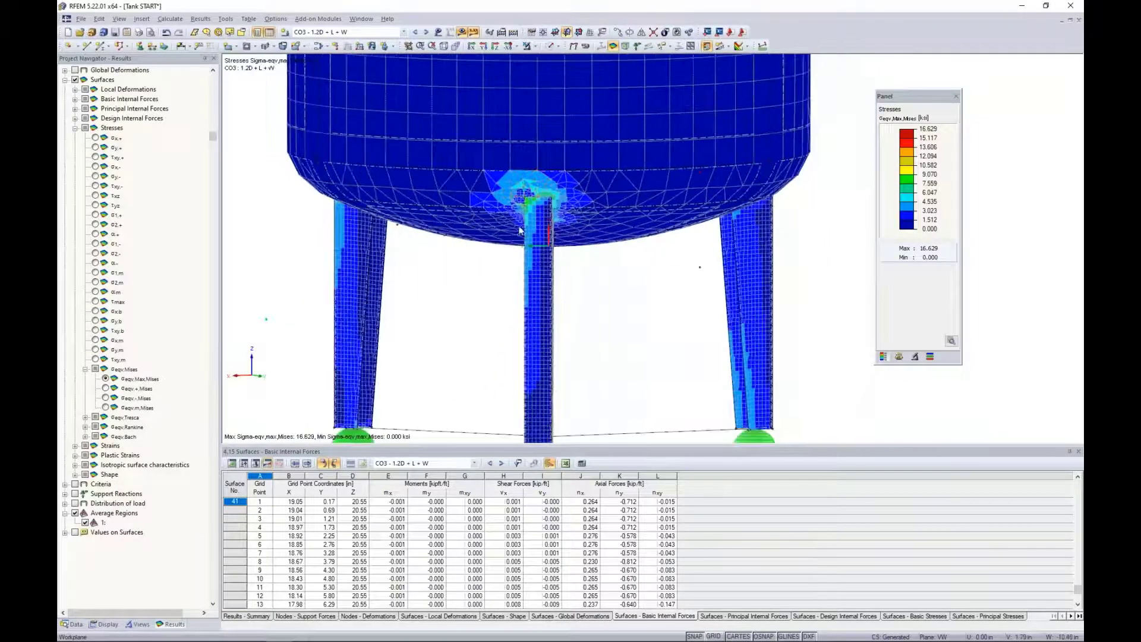
scroll(474, 231, up, 6)
scroll(529, 209, up, 5)
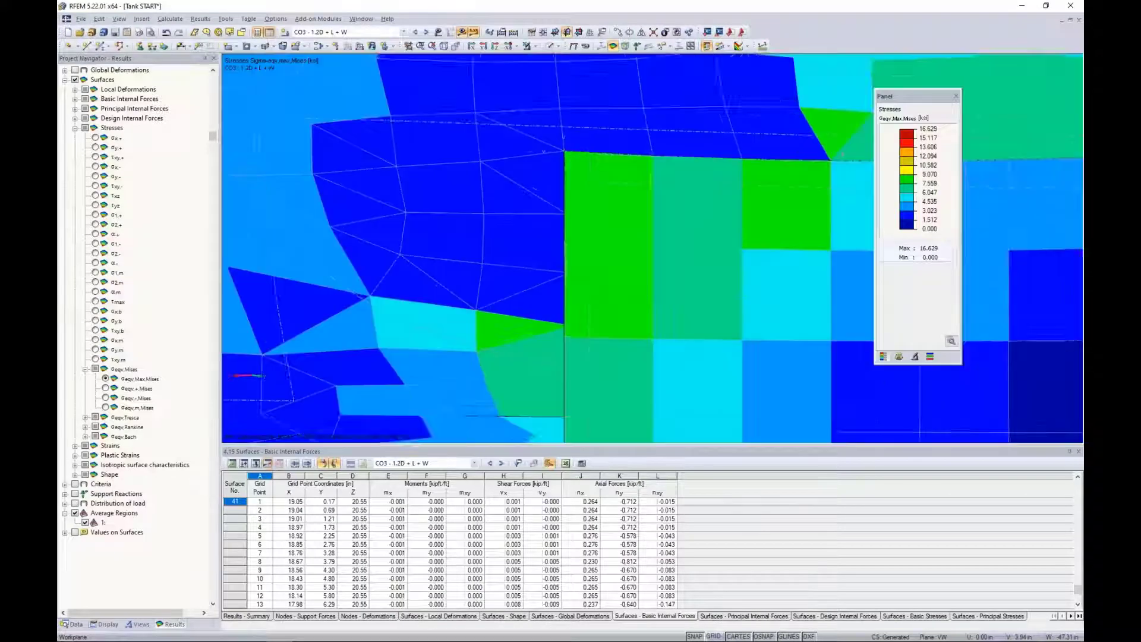
middle_drag(529, 209, 935, 317)
scroll(565, 259, down, 3)
middle_drag(755, 258, 578, 267)
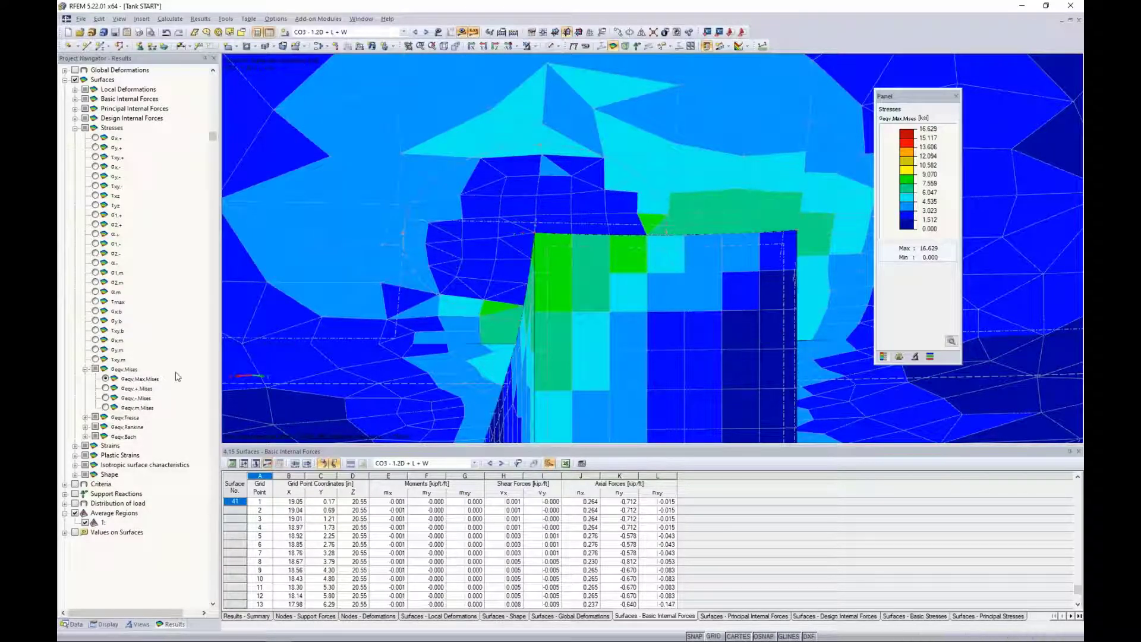
click(76, 513)
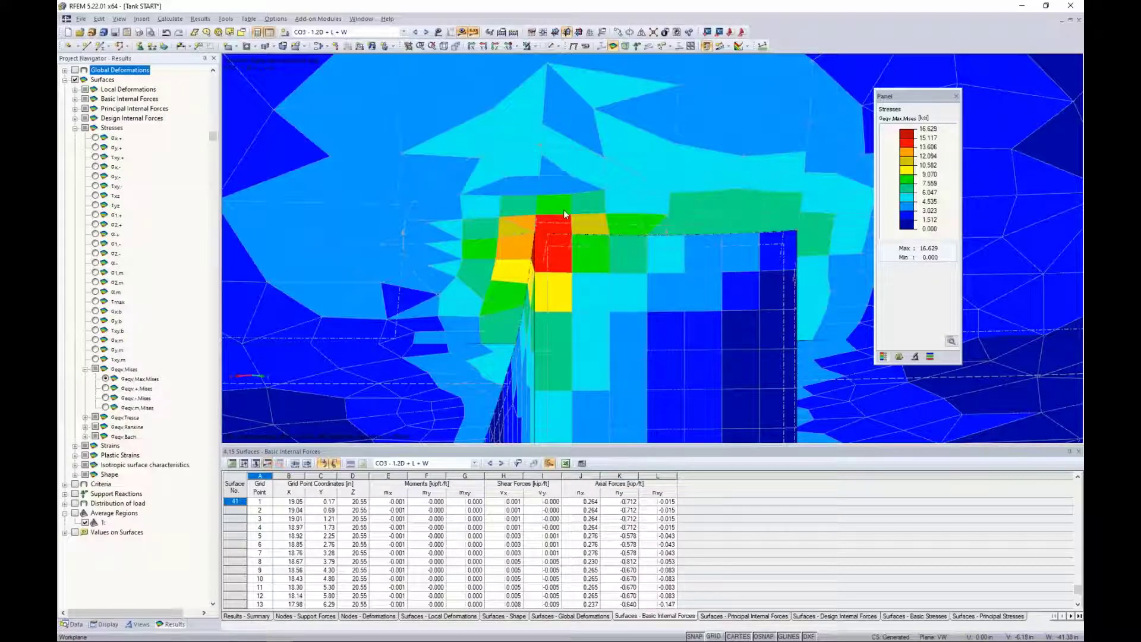
click(76, 514)
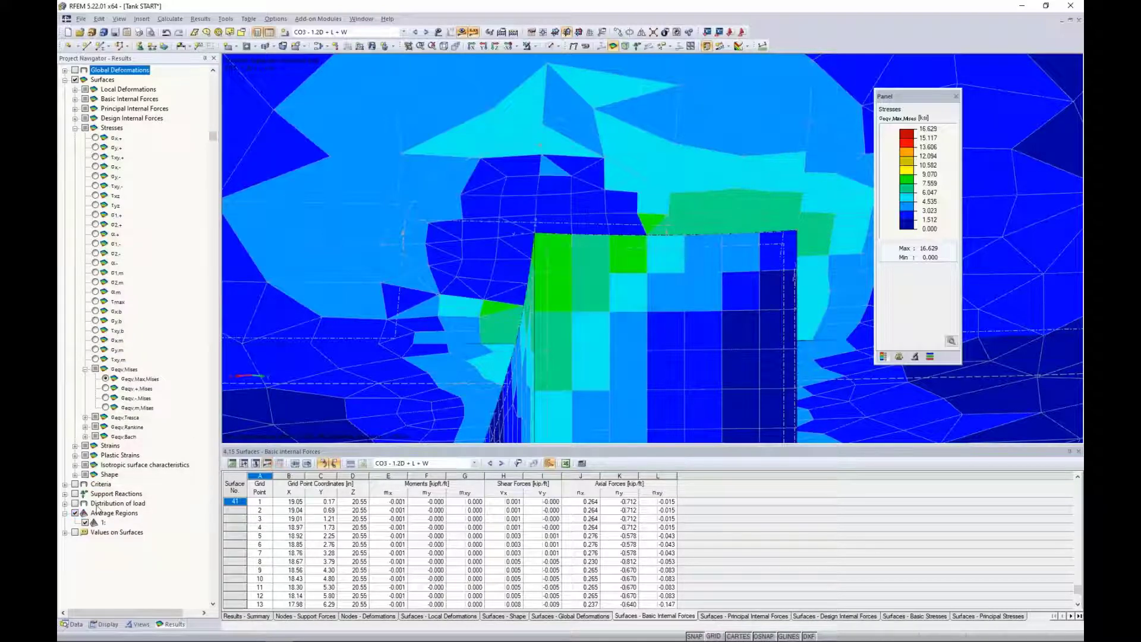
Examine the von Mises stress concentrations at the upper corners of the tank's other legs.
scroll(611, 227, down, 4)
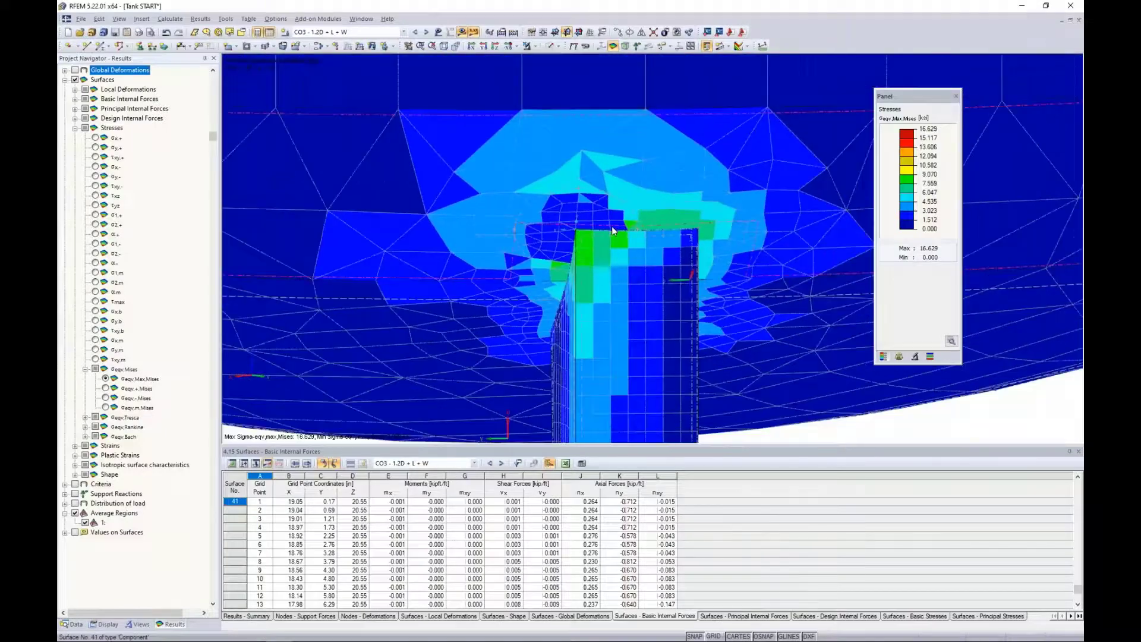
scroll(612, 225, down, 4)
middle_drag(335, 351, 696, 337)
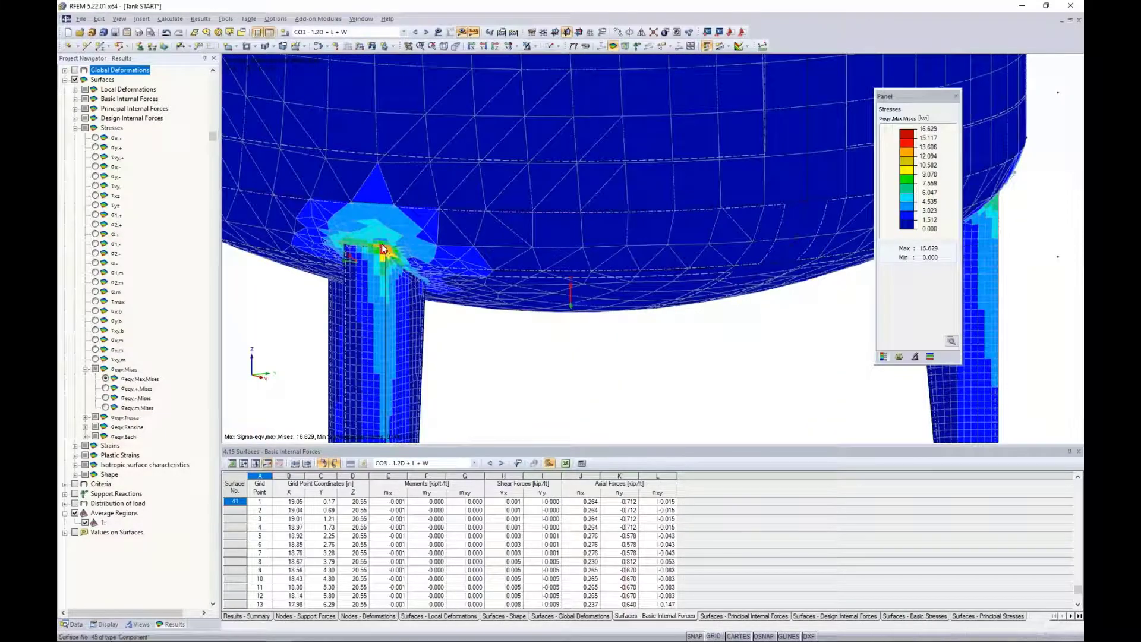
scroll(382, 249, up, 5)
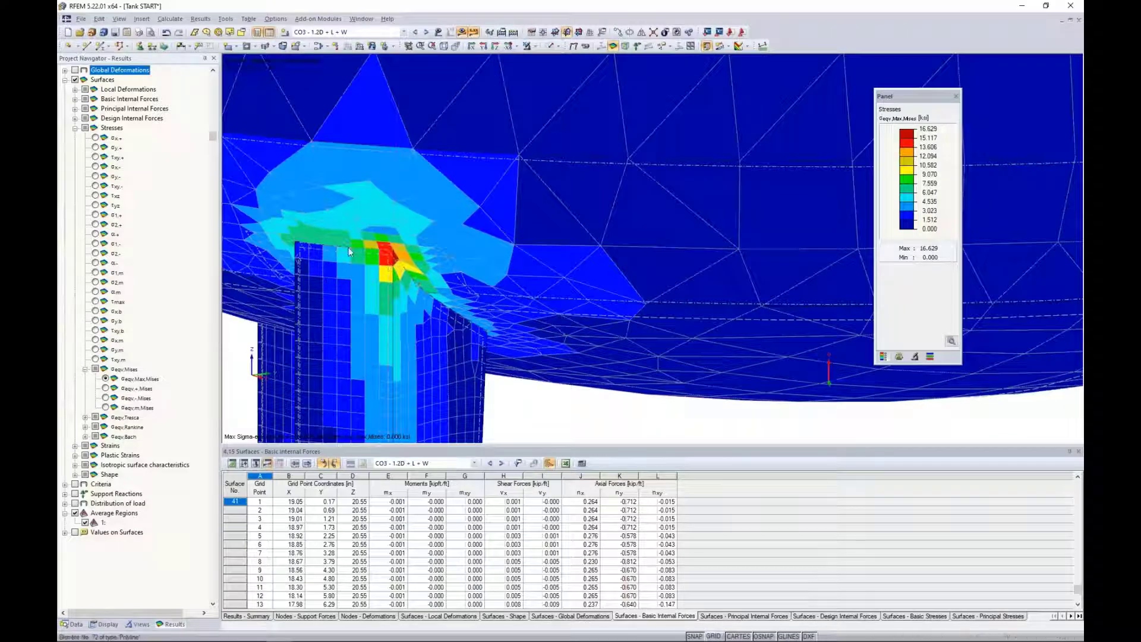
scroll(348, 252, down, 5)
middle_drag(342, 287, 394, 329)
scroll(499, 302, up, 3)
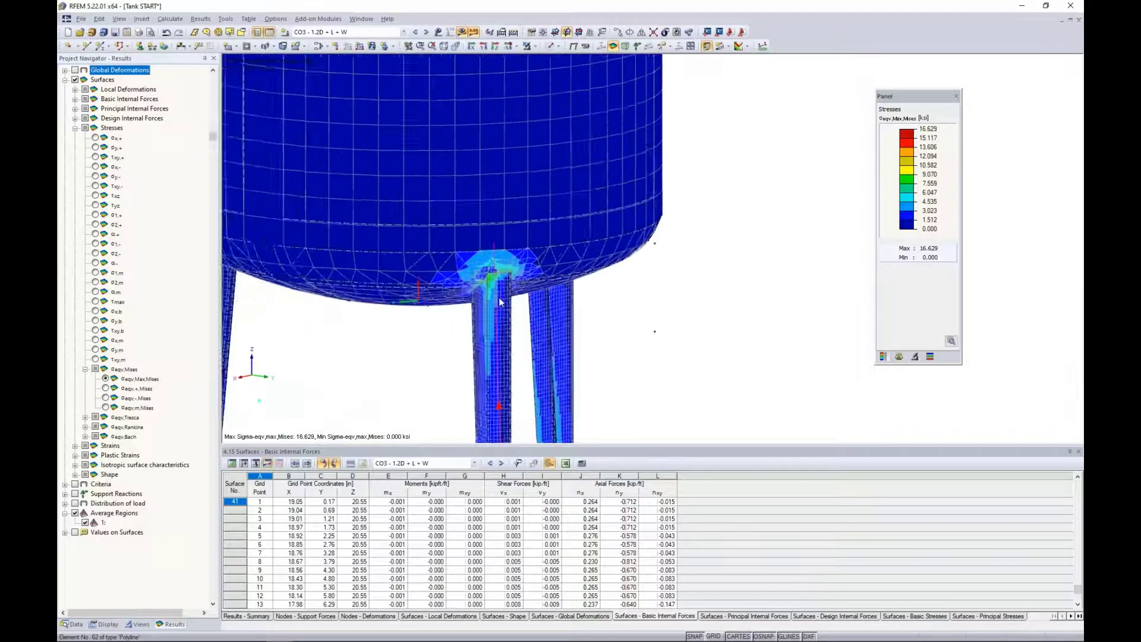
scroll(499, 302, up, 1)
click(482, 268)
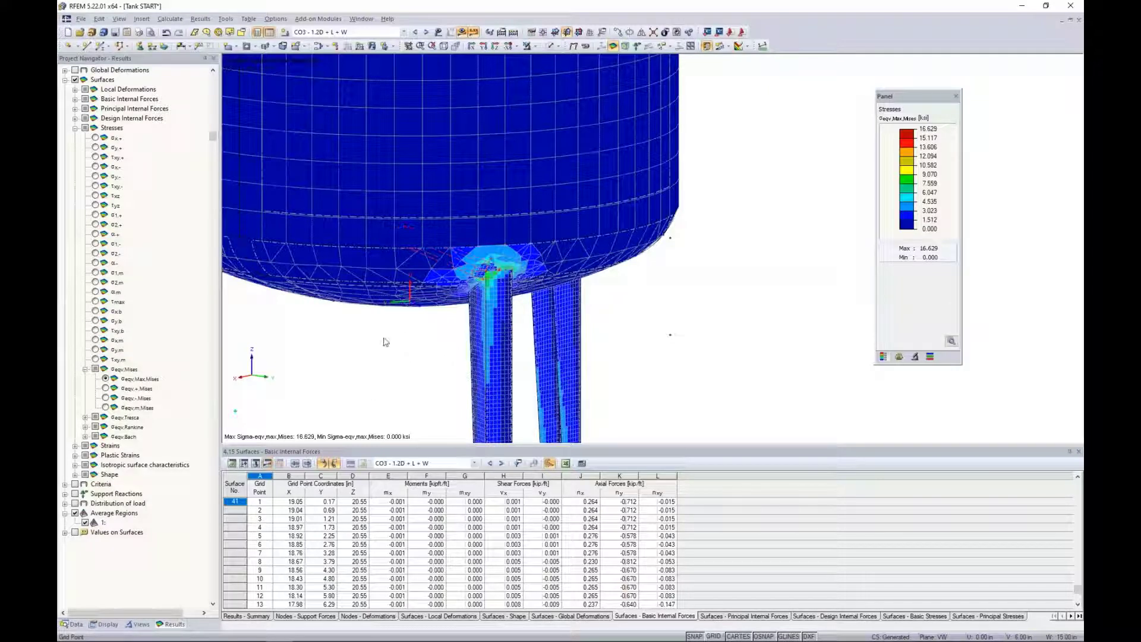
Apply smoothed internal forces in the defined average regions in the RF-STEEL Surfaces detail settings and recalculate the design.
click(75, 625)
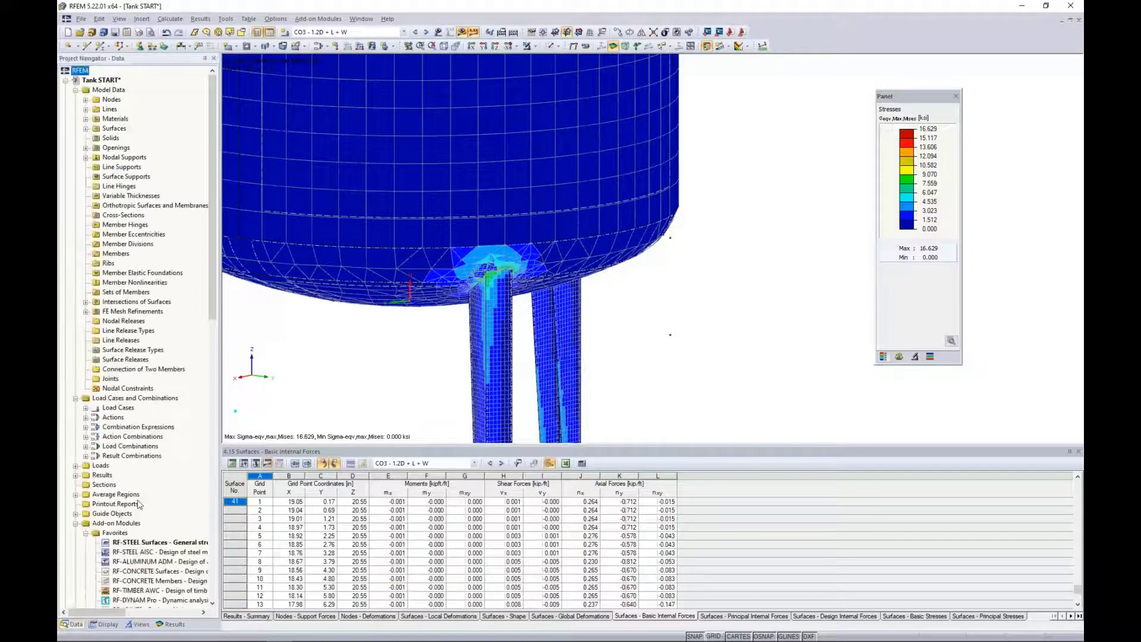
double_click(154, 542)
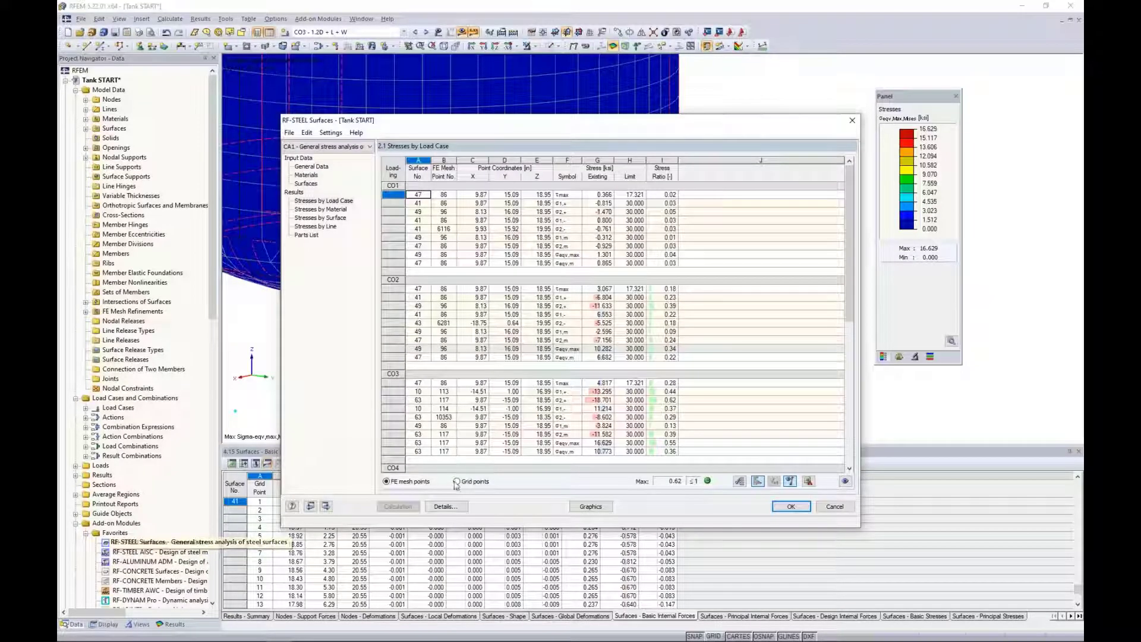
click(446, 506)
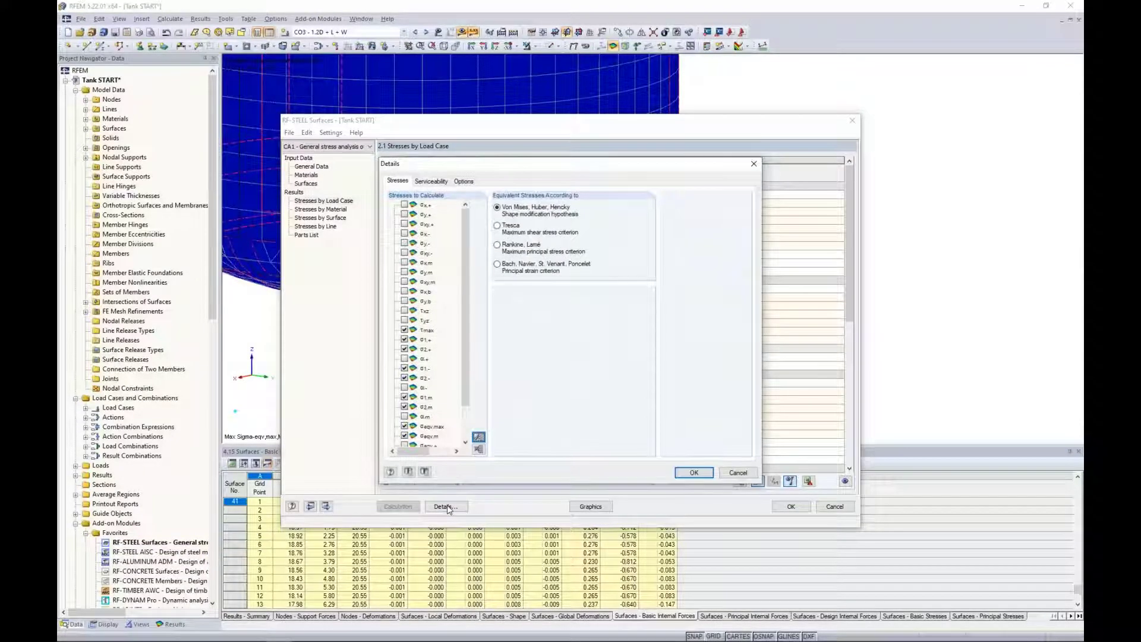
click(463, 181)
click(578, 422)
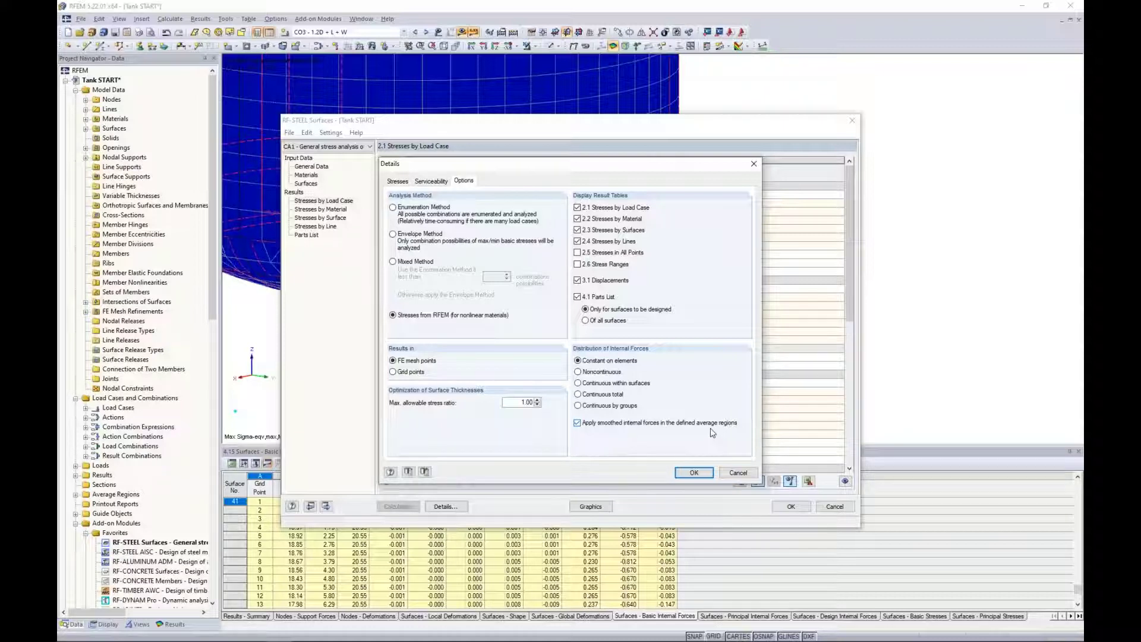
click(694, 472)
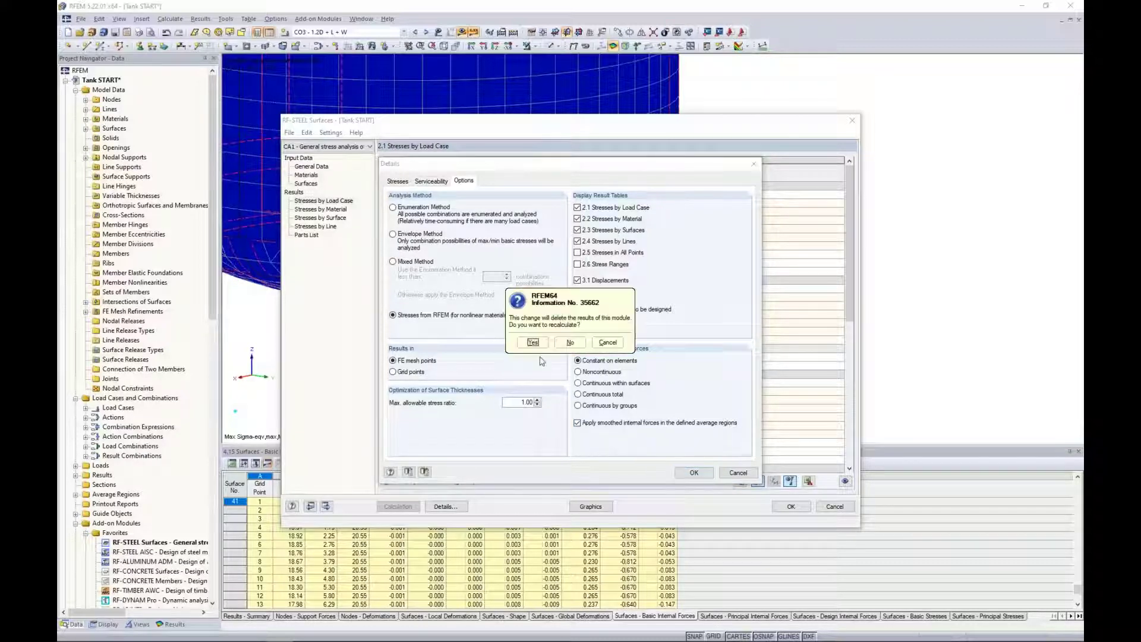
click(532, 343)
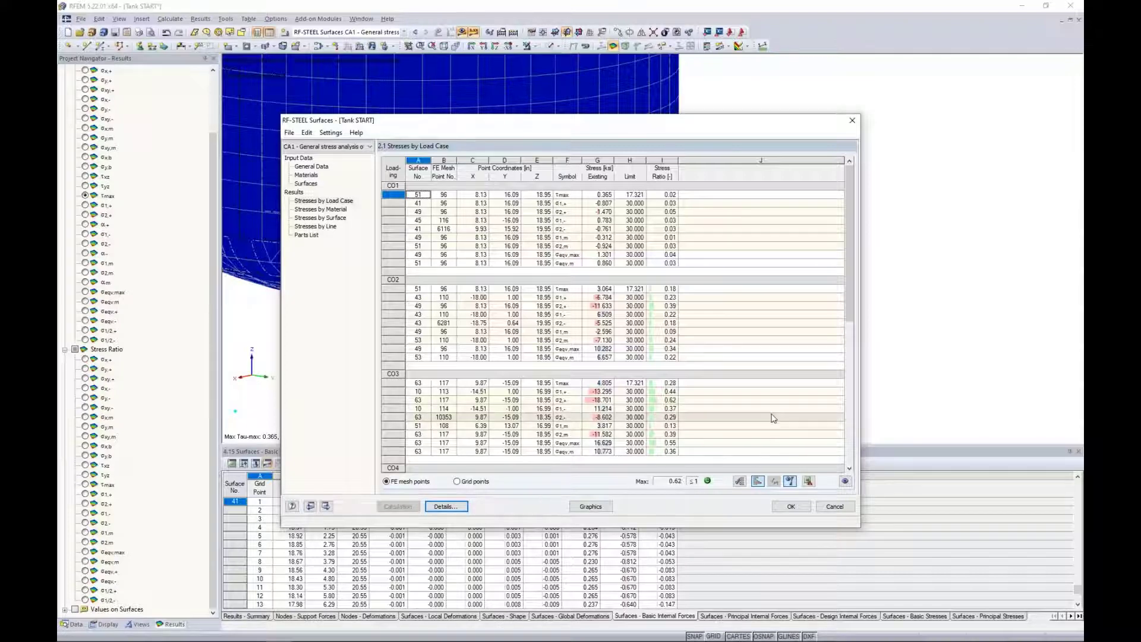
Close the RF-STEEL Surfaces module and view the whole tank's maximum shear stress results graphically.
click(793, 510)
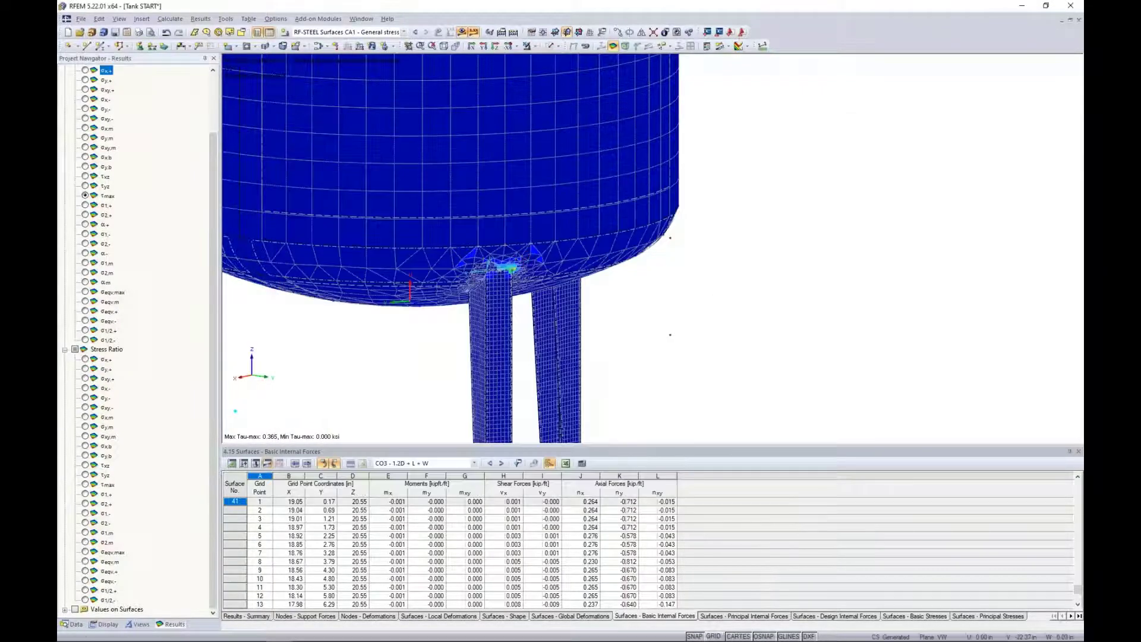
middle_drag(695, 327, 587, 351)
scroll(748, 344, down, 5)
scroll(523, 332, down, 2)
middle_drag(495, 323, 402, 335)
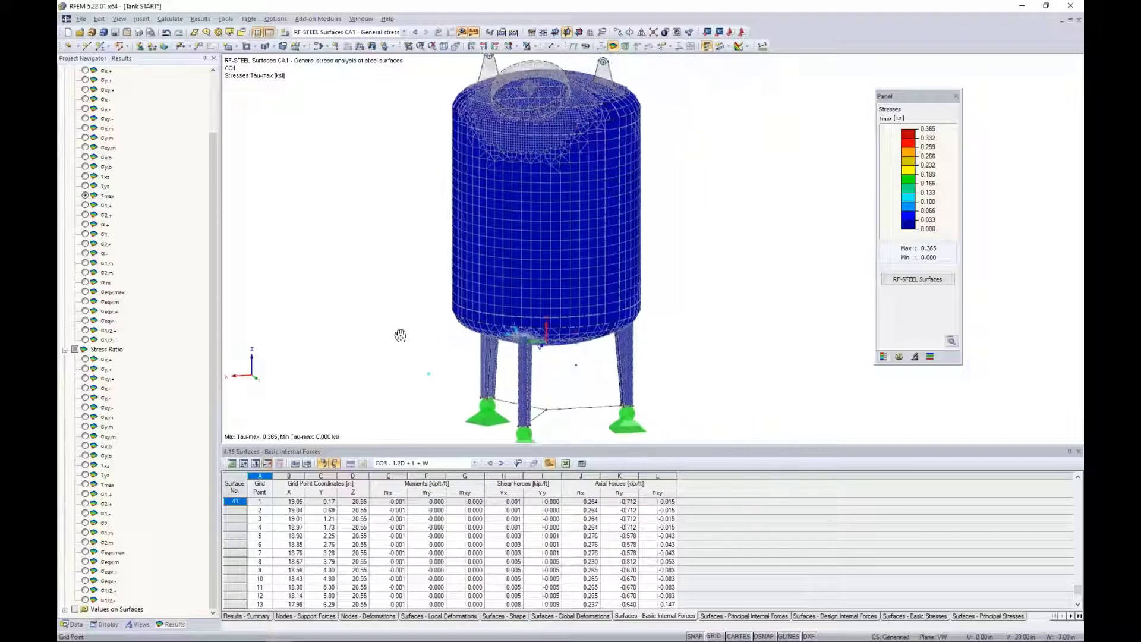
Show the tank as a solid transparent display model and hide the calculated results.
scroll(401, 334, down, 2)
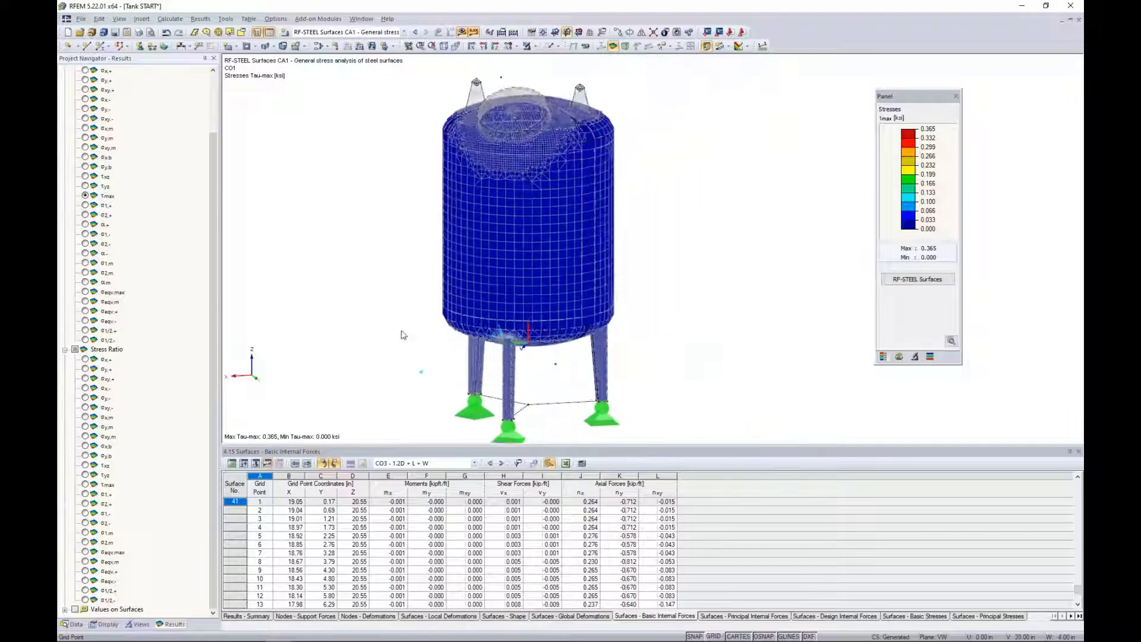
click(534, 47)
click(558, 46)
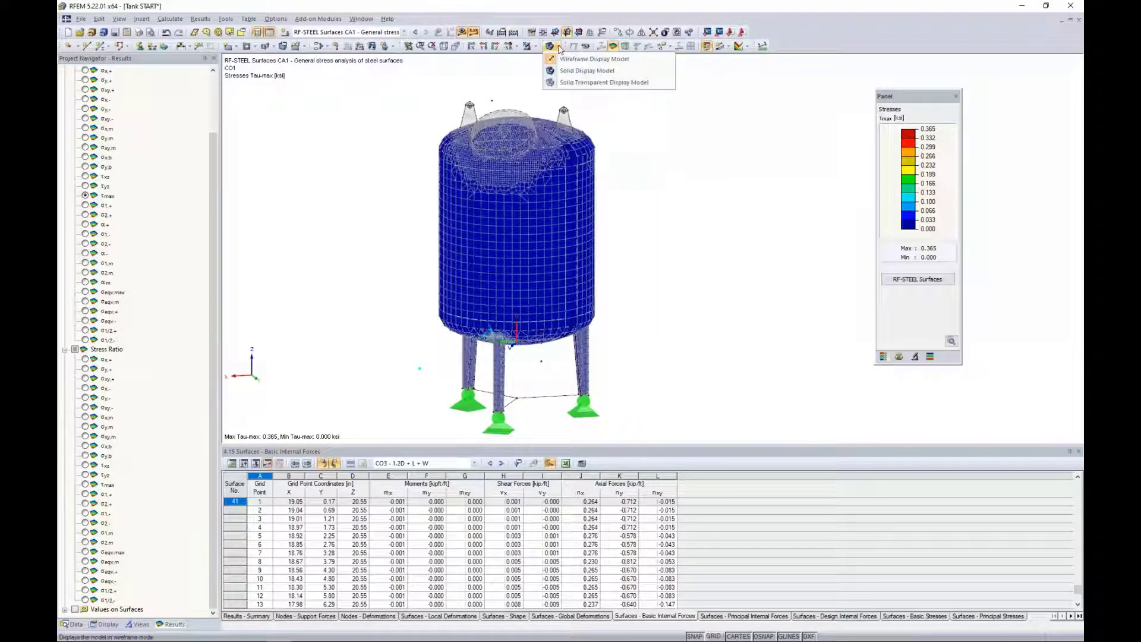
click(563, 85)
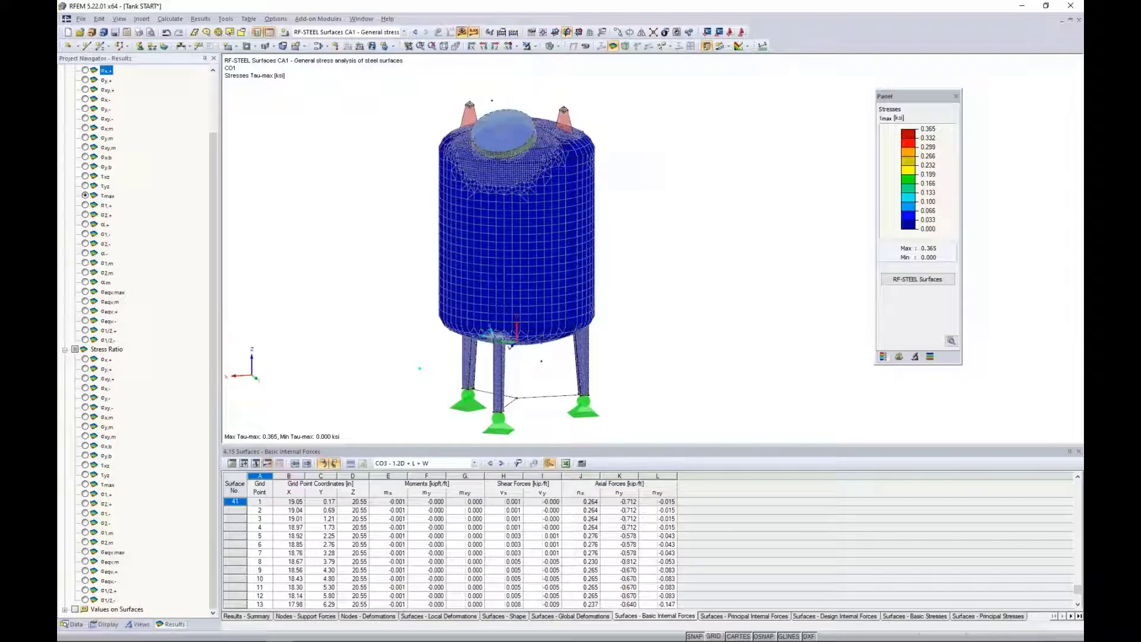
click(461, 31)
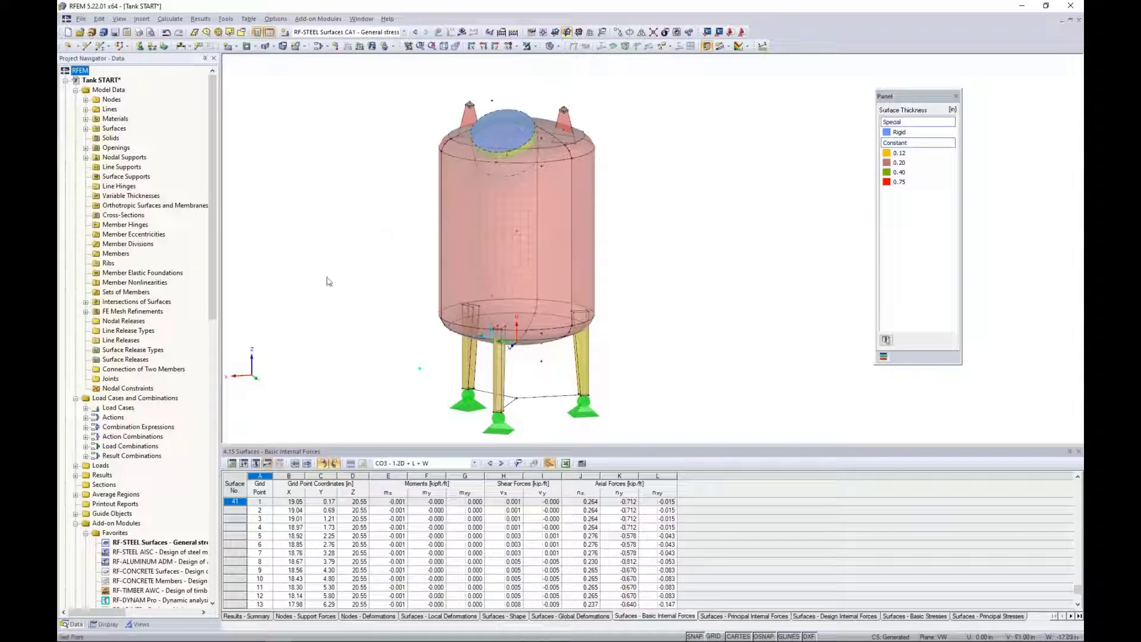
Open the RF-STABILITY add-on module and import the axial forces from load combination CO3 - 1.2D + L + W.
scroll(151, 454, down, 2)
scroll(151, 453, down, 1)
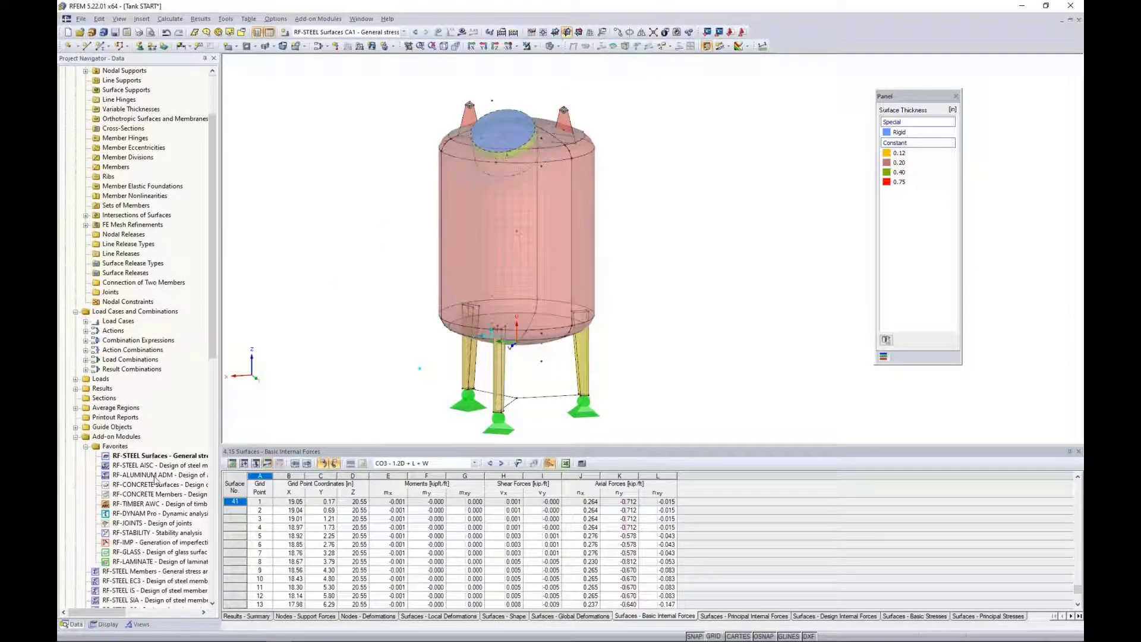
click(131, 534)
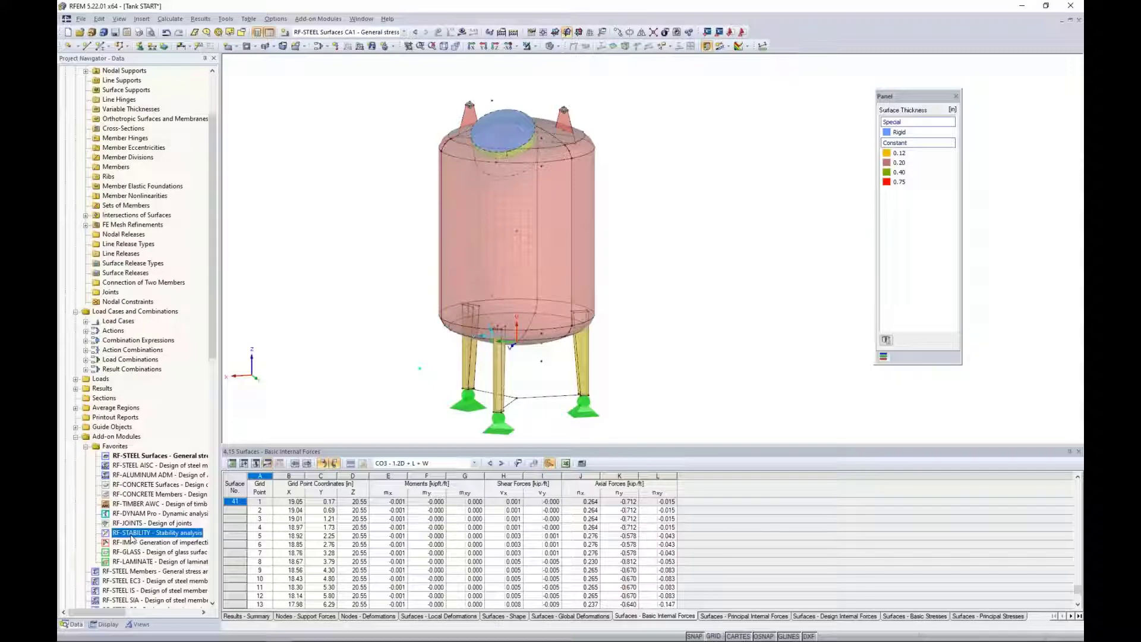
double_click(131, 534)
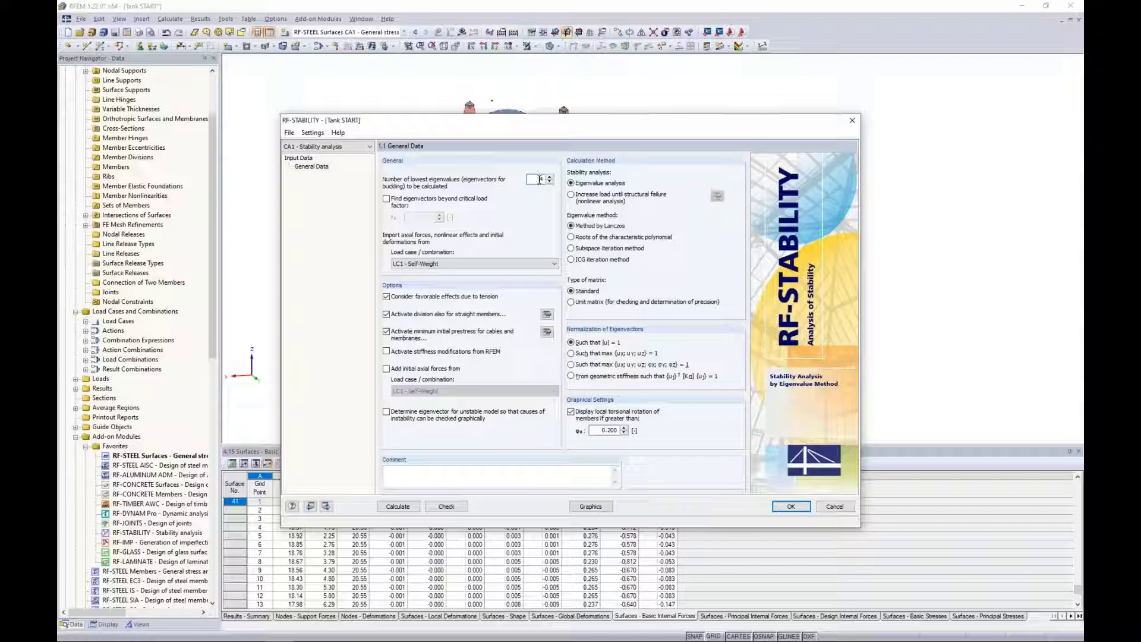
click(440, 269)
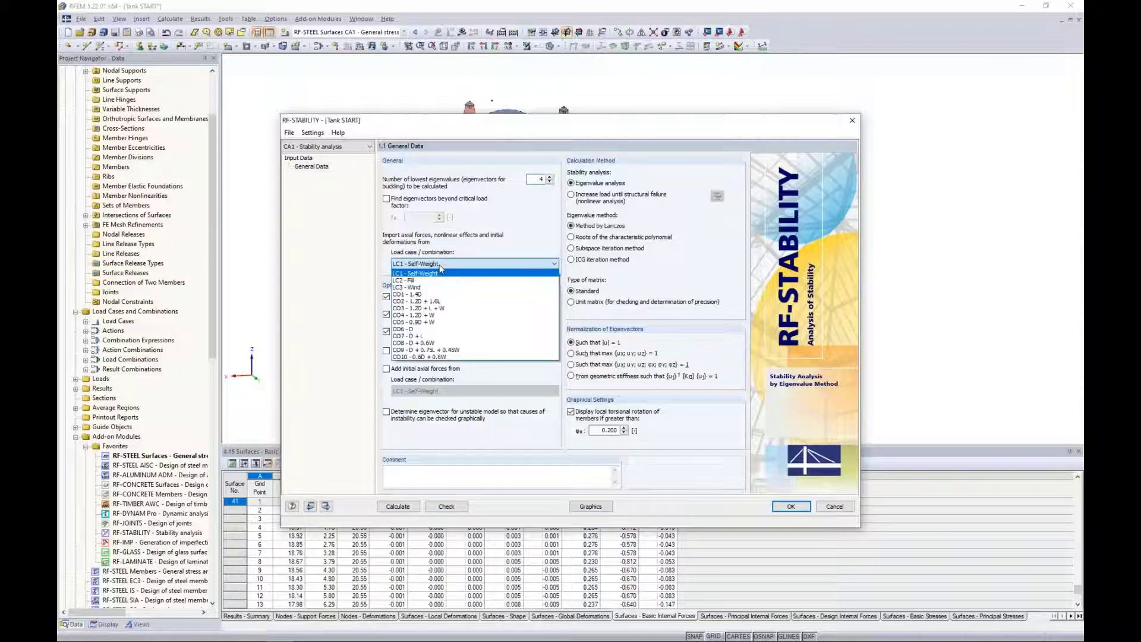
click(437, 308)
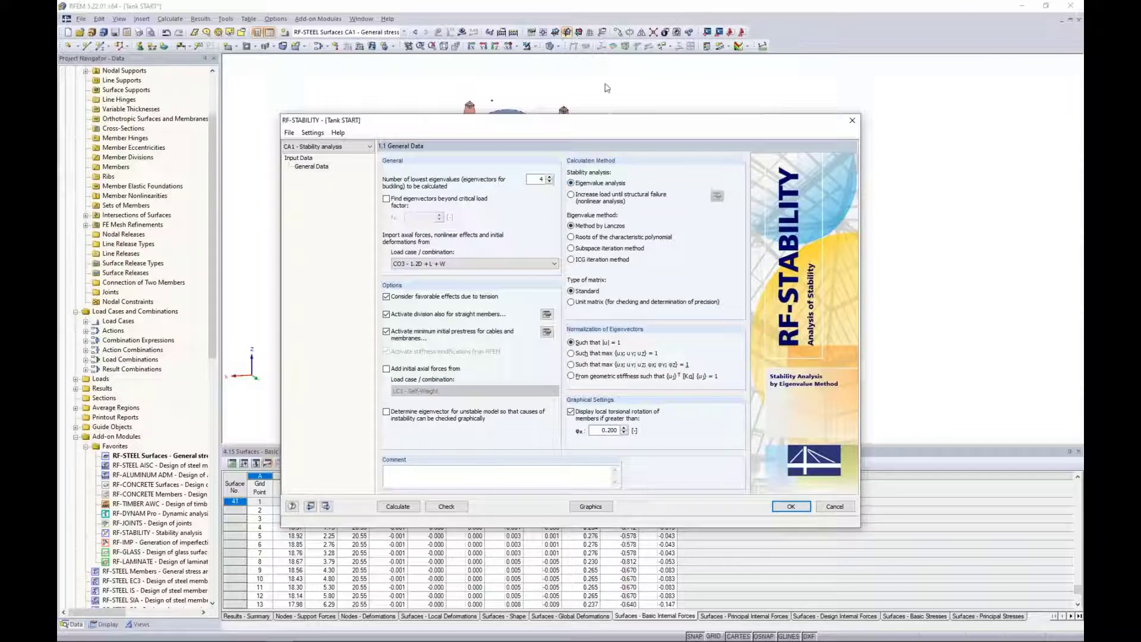
Review the calculation parameters of the nonlinear analysis with load increased until structural failure, and restore eigenvalue analysis.
click(571, 195)
click(551, 345)
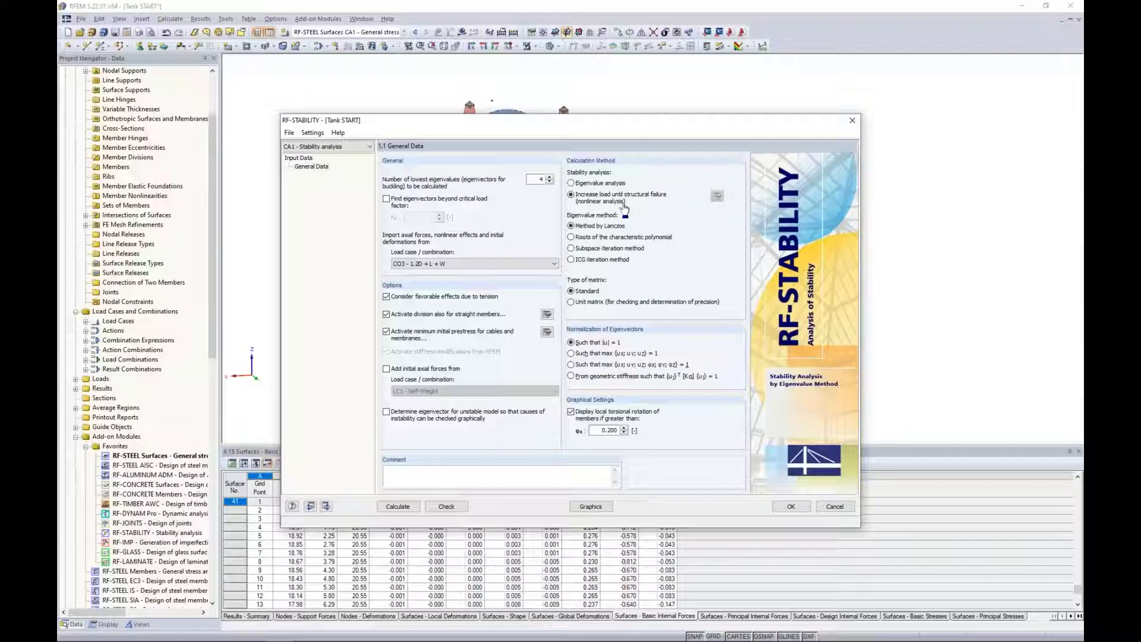
click(717, 196)
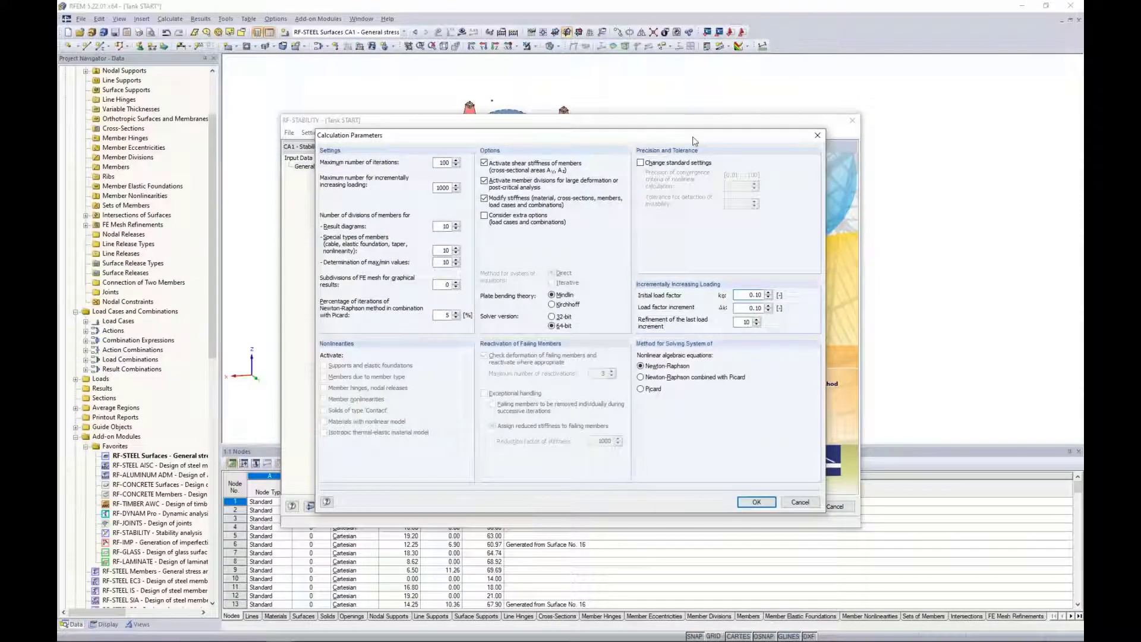
drag(694, 136, 690, 265)
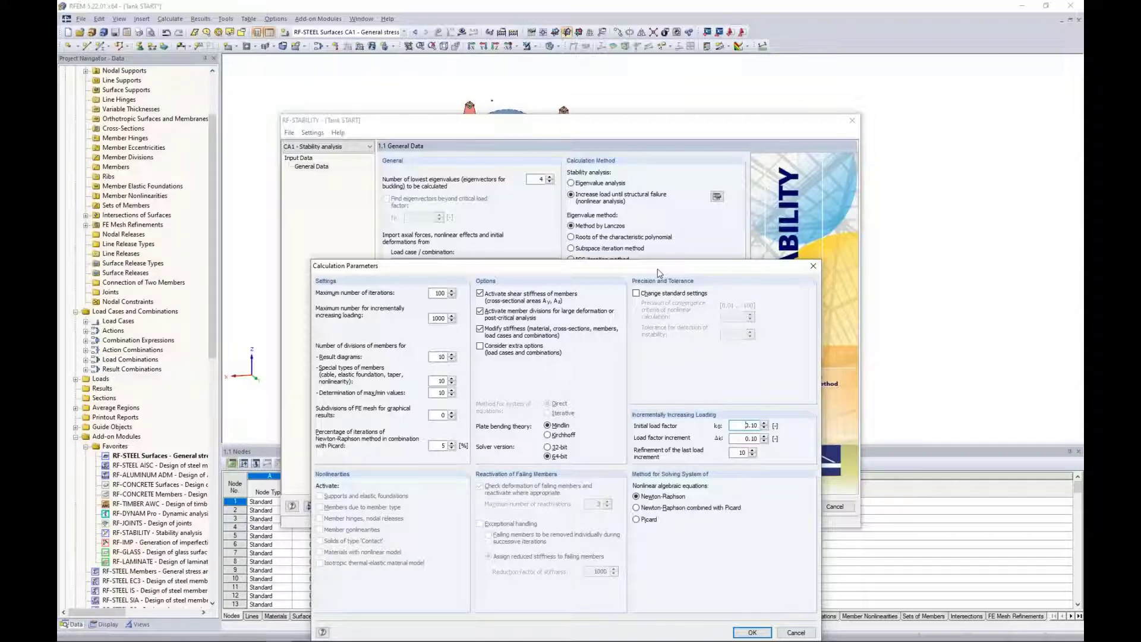
drag(661, 270, 671, 195)
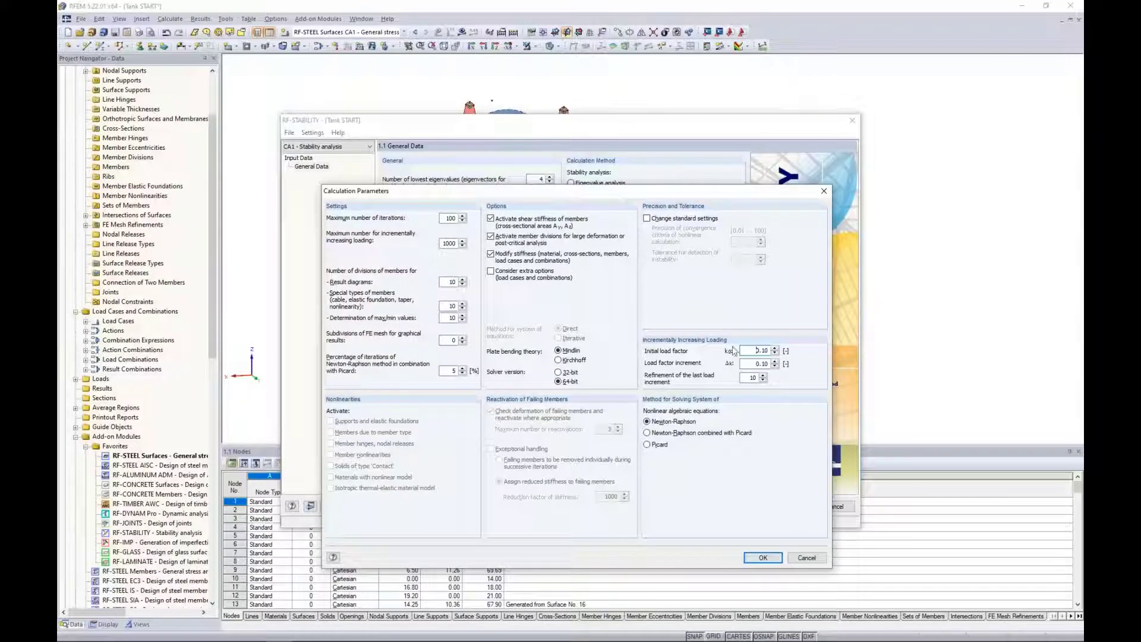
click(802, 557)
click(571, 184)
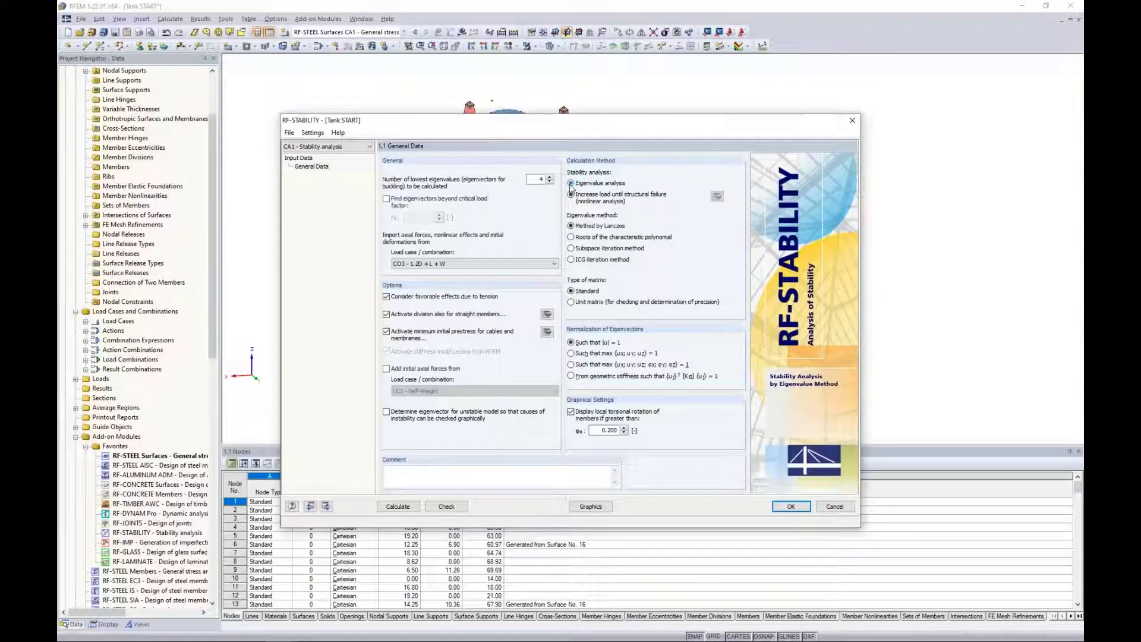
Calculate the stability analysis and view the buckling shapes of eigenvalues 1 to 4 on the tank model.
click(397, 506)
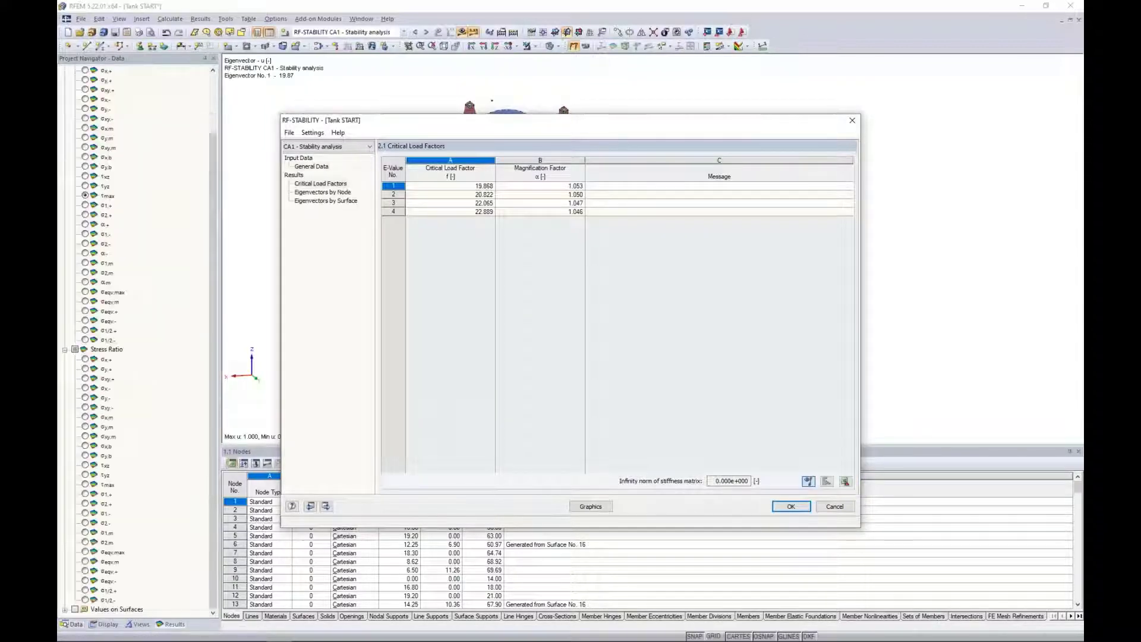
drag(511, 126, 543, 463)
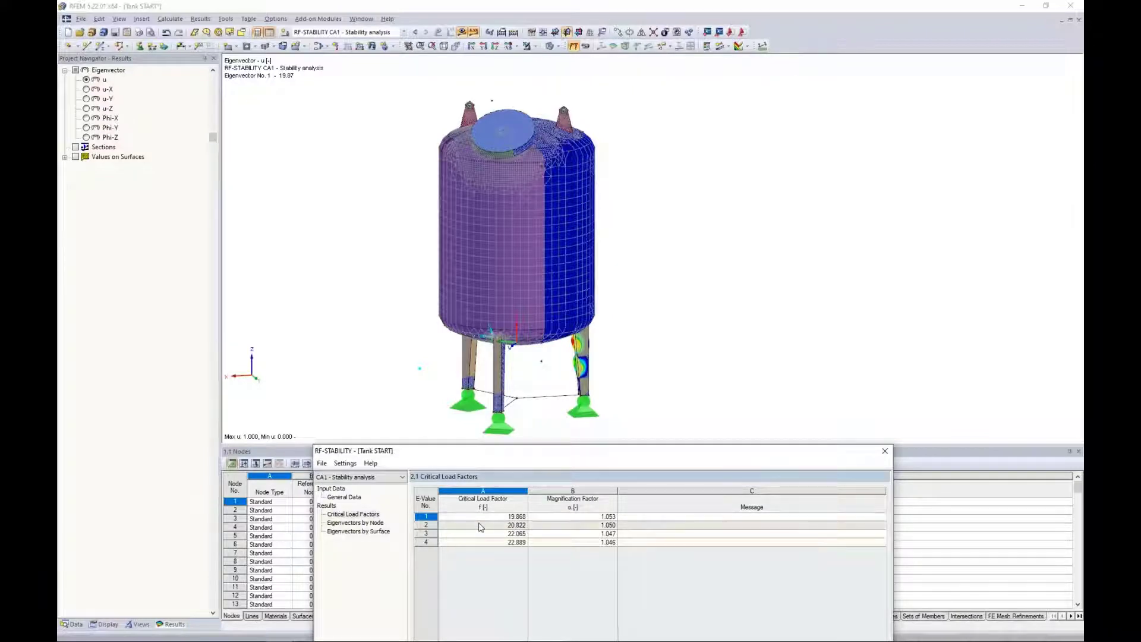
key(Down)
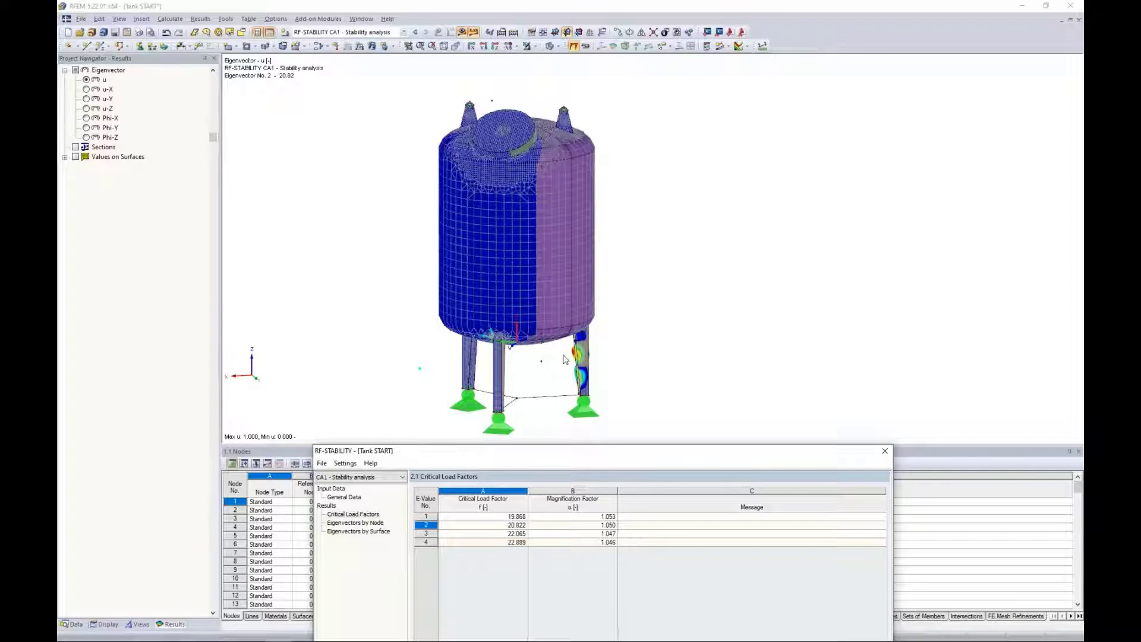
key(Down)
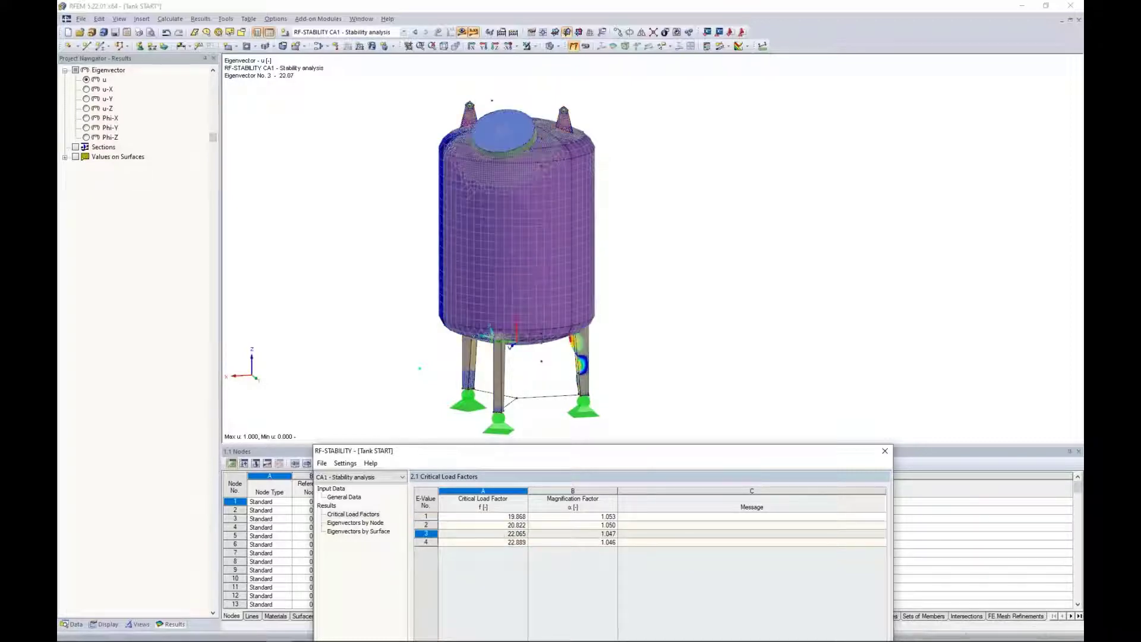
key(Down)
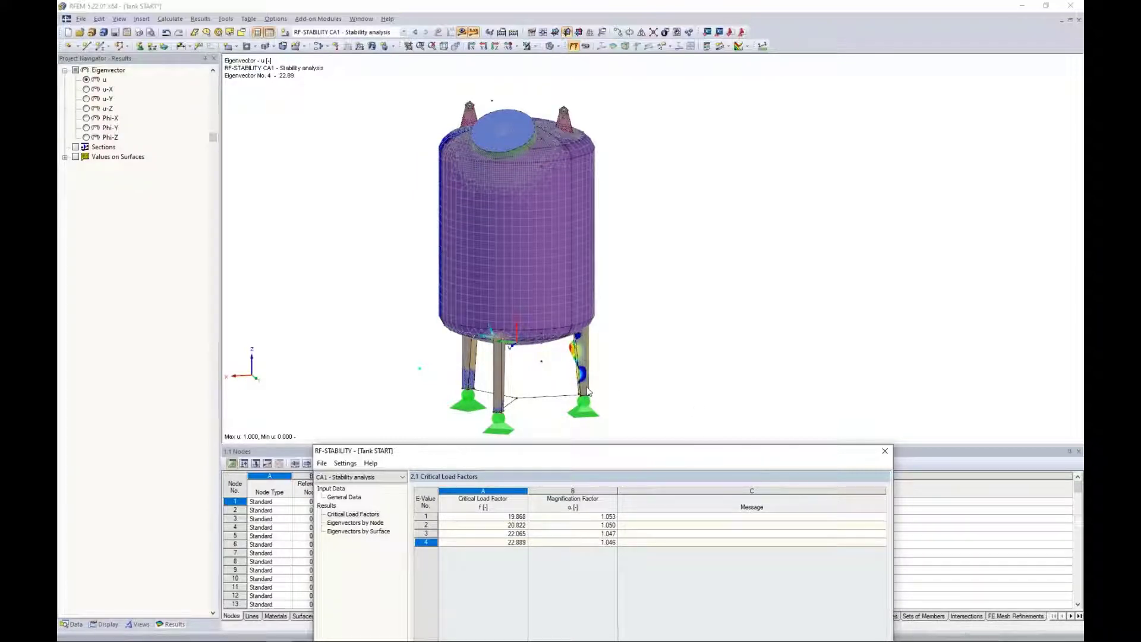
Compare the buckling shapes of the first three critical load factors again and recheck the general data of the stability analysis.
click(483, 516)
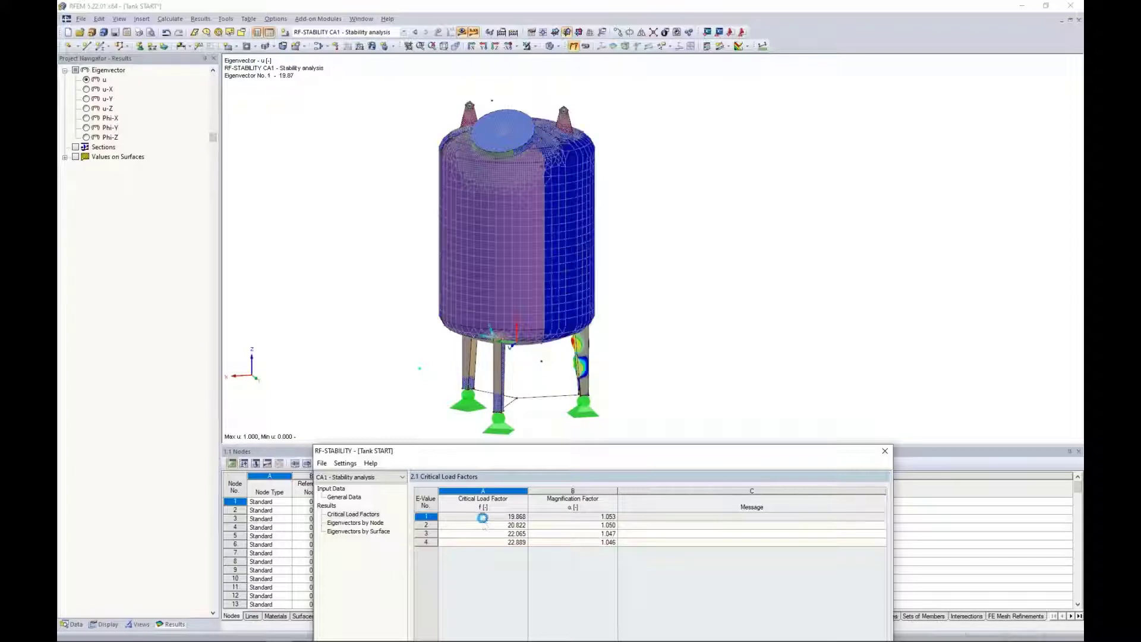
click(483, 525)
drag(512, 453, 518, 141)
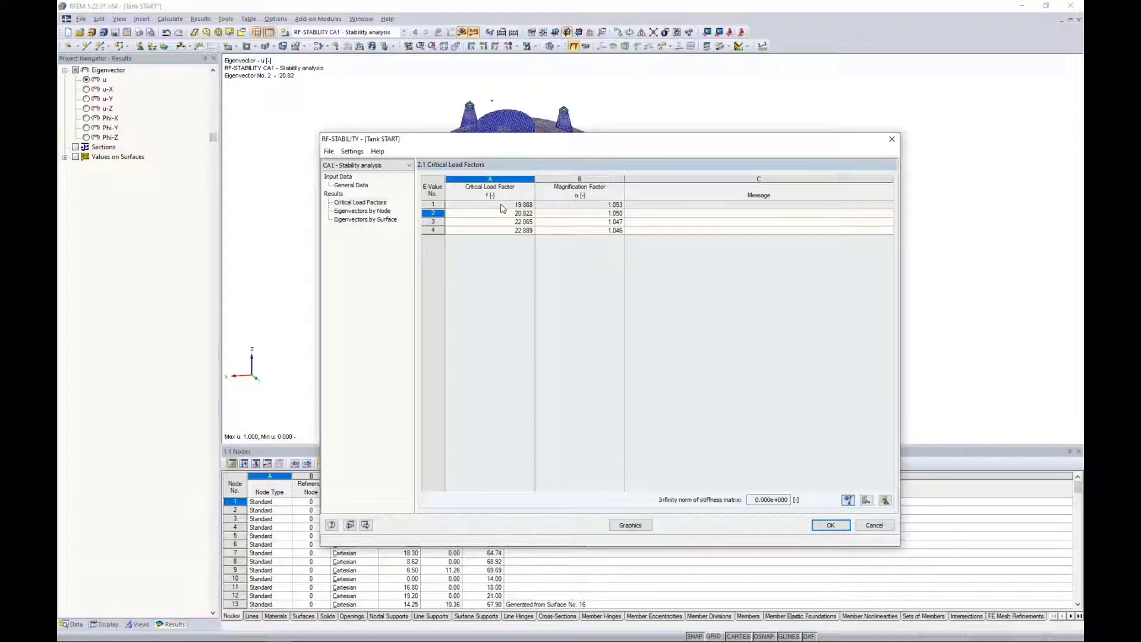
click(367, 187)
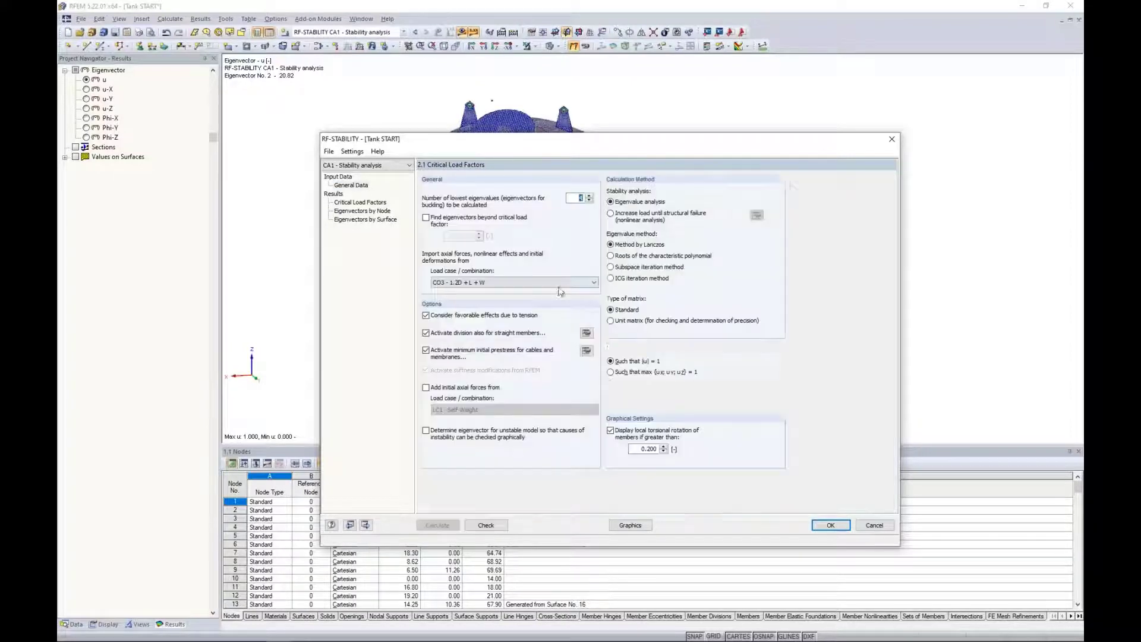
click(360, 202)
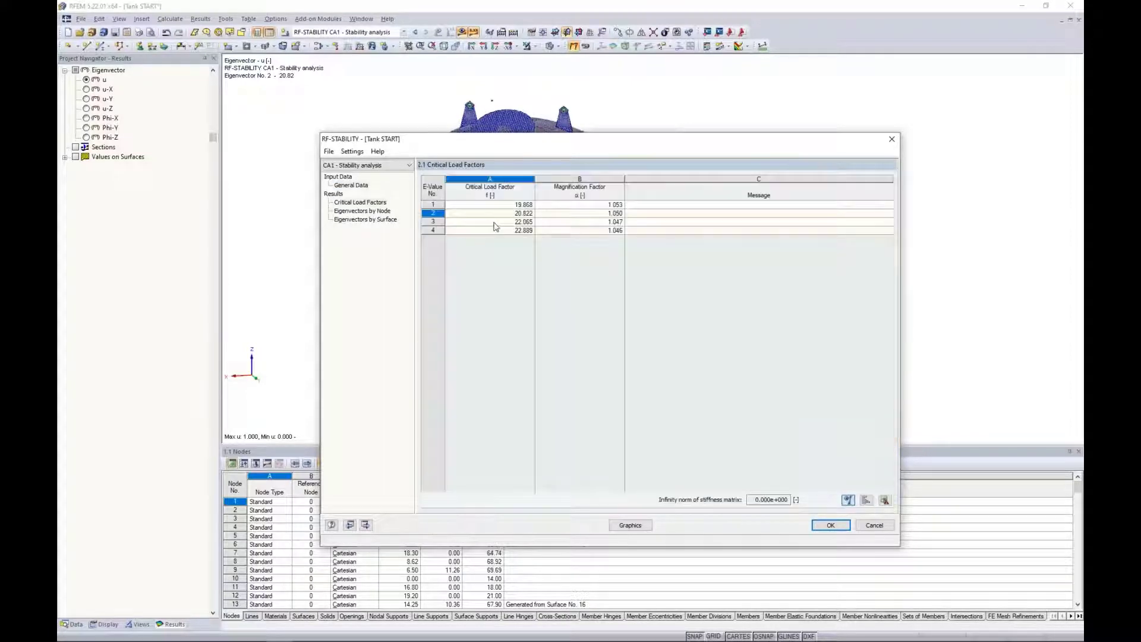
drag(542, 146, 535, 426)
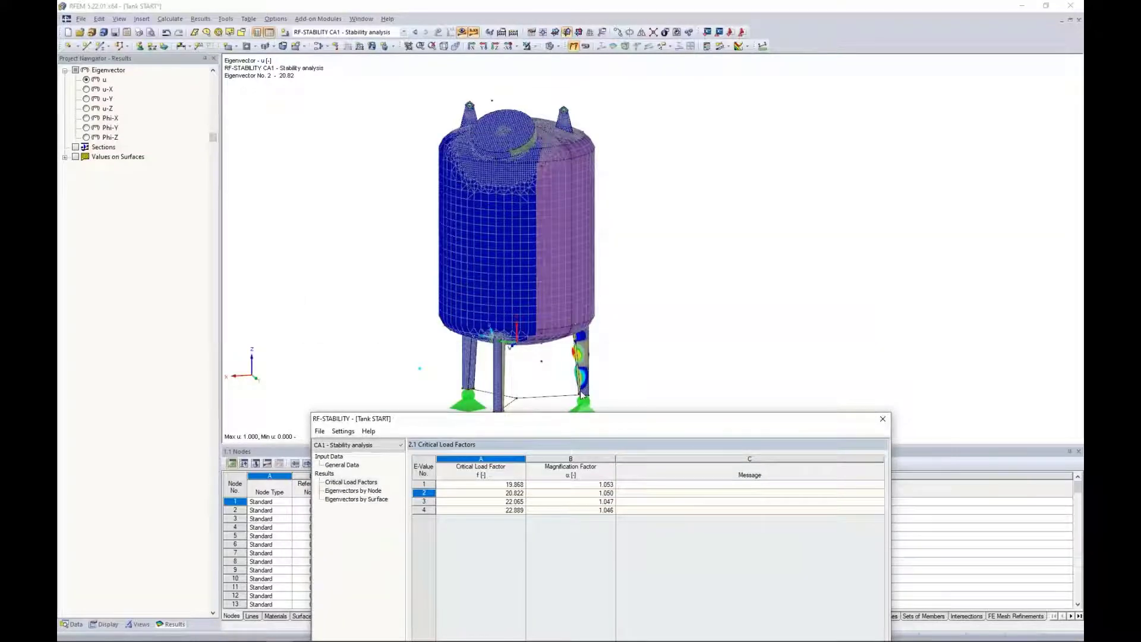
click(504, 484)
click(501, 493)
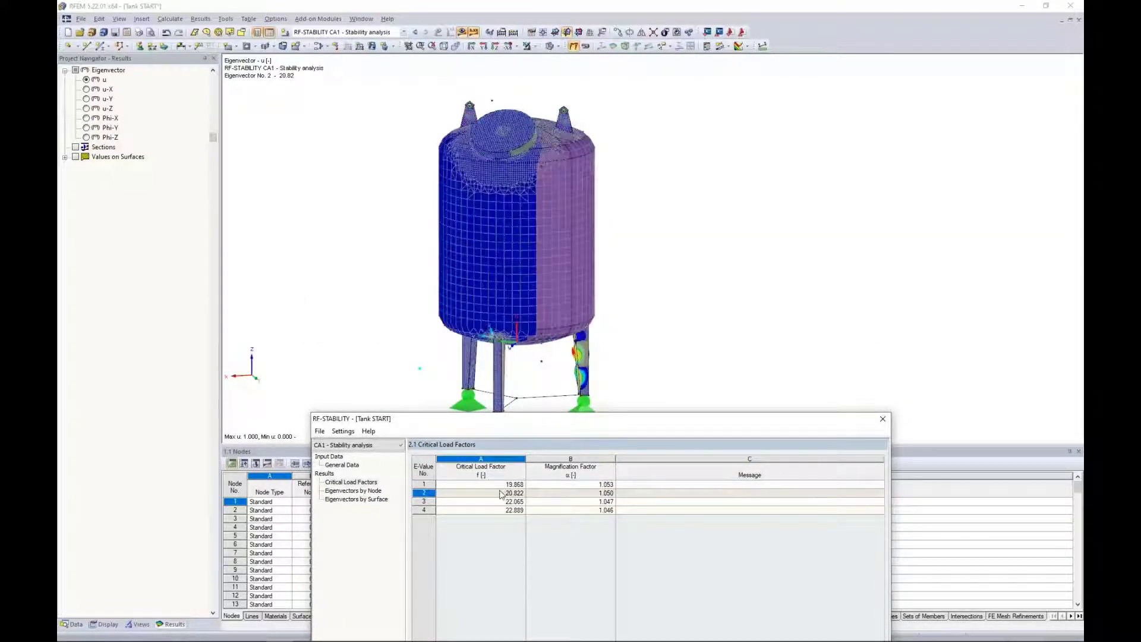
click(501, 501)
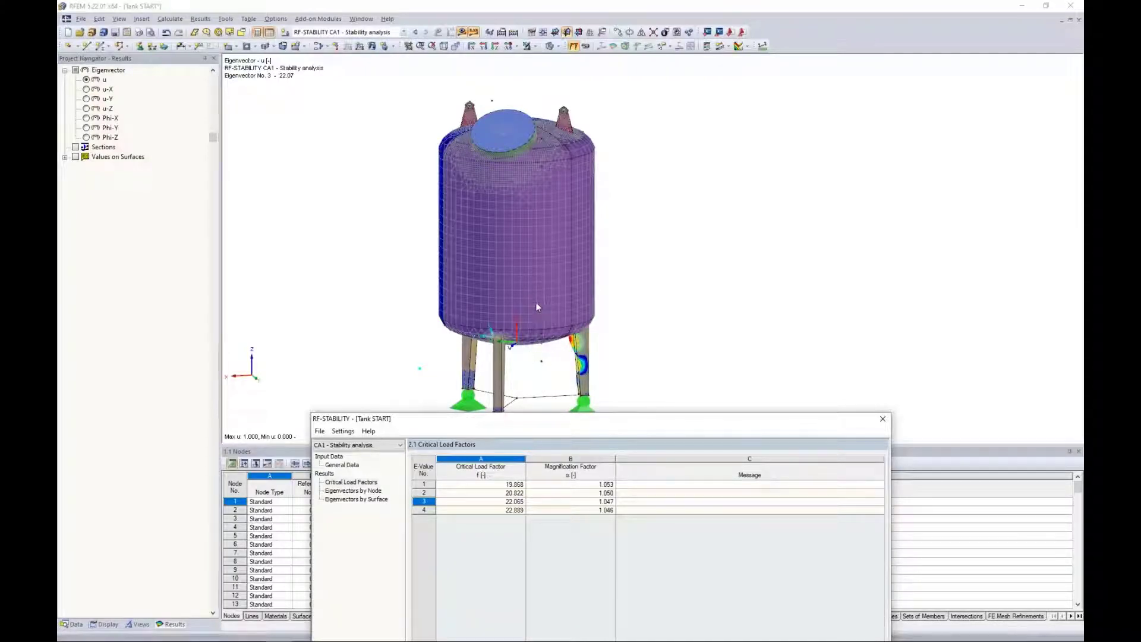
Display eigenvector 1 graphically for the stability analysis and examine the local buckling of the tank's legs.
drag(533, 416, 538, 192)
click(505, 250)
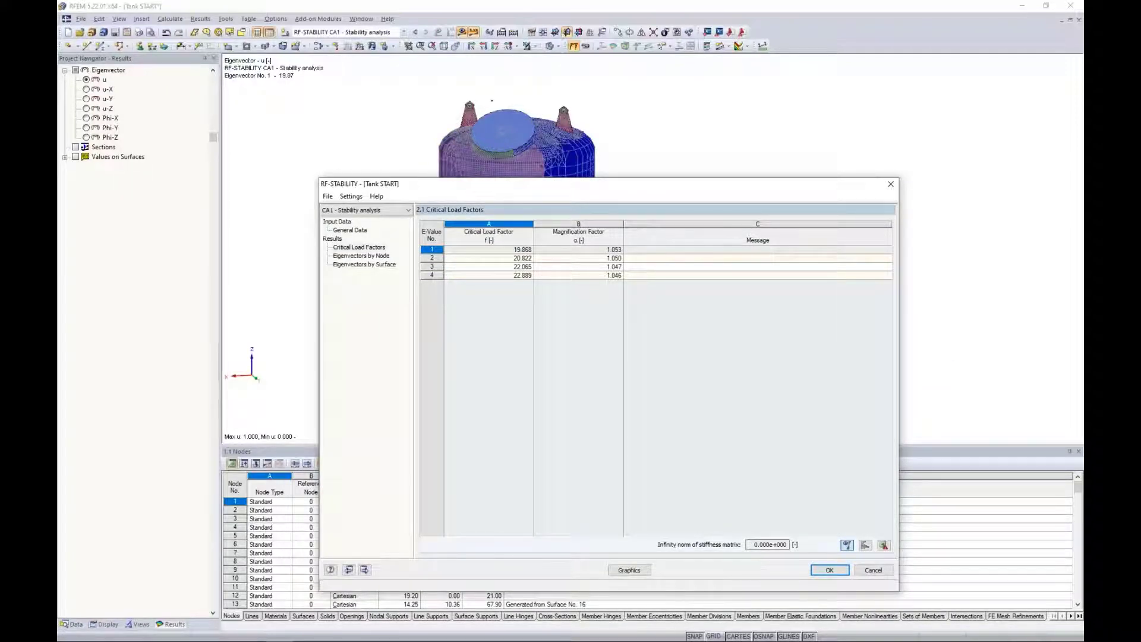
click(629, 569)
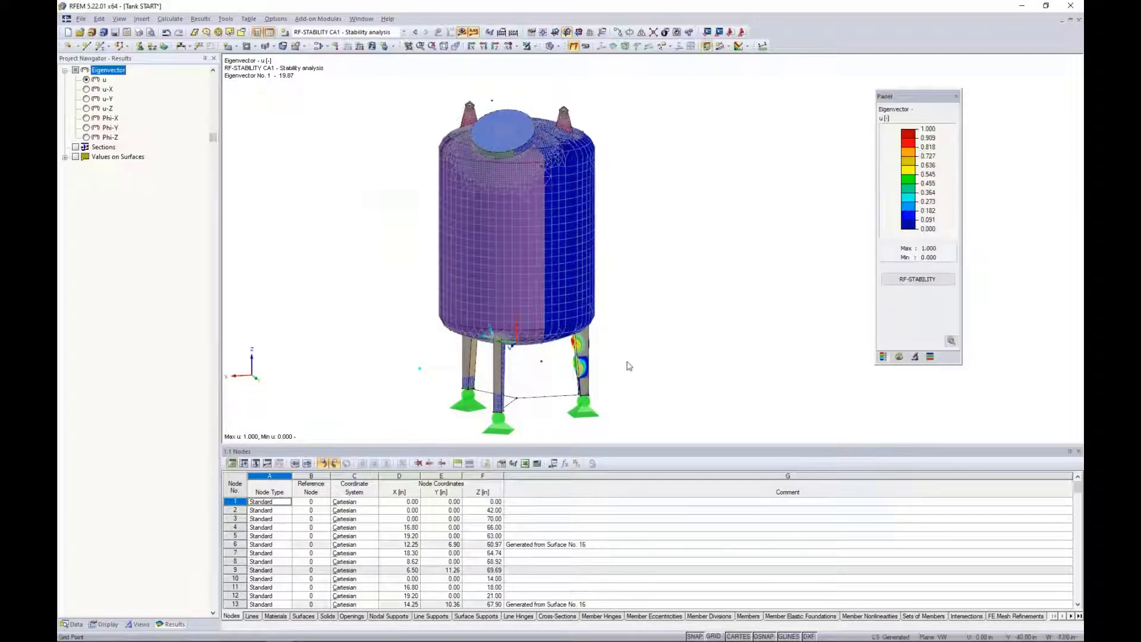
scroll(630, 366, up, 6)
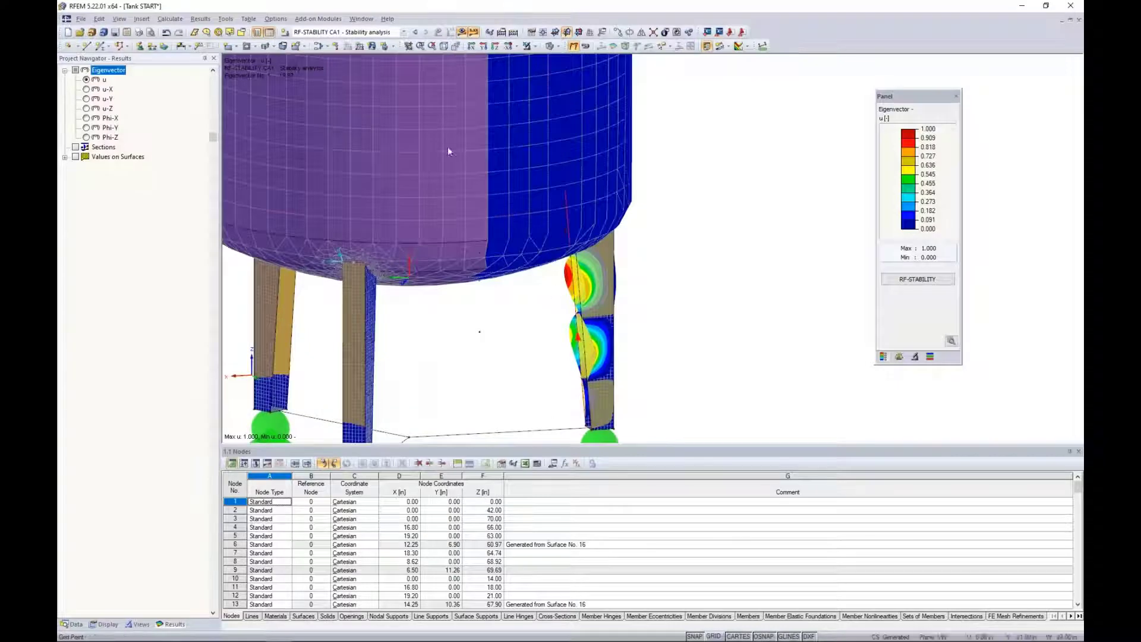
click(309, 33)
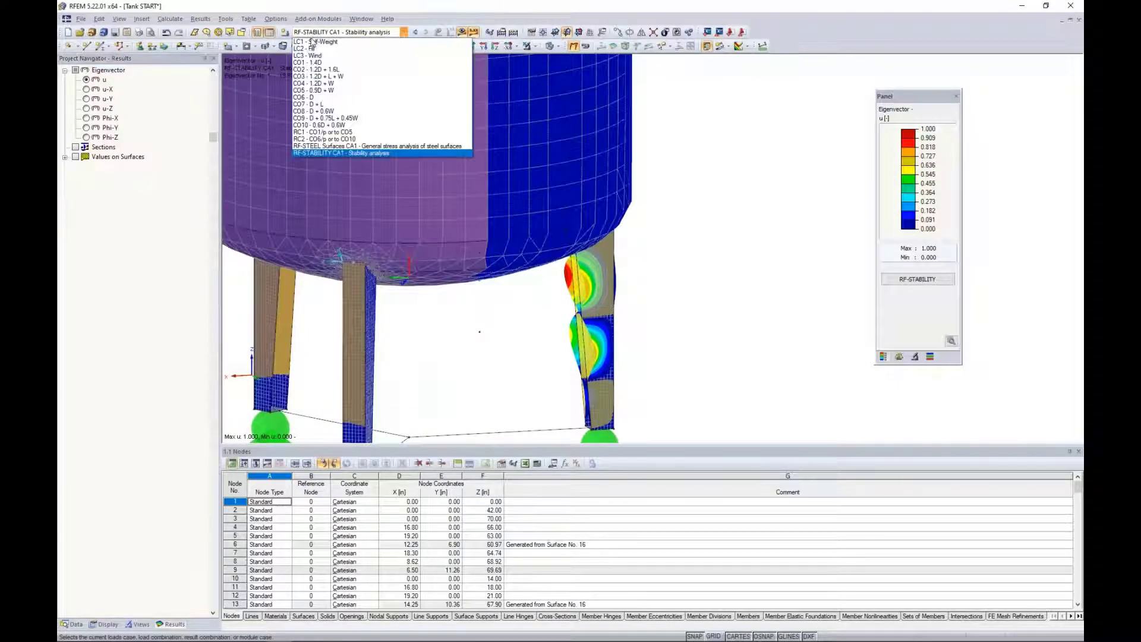
click(317, 154)
middle_drag(440, 326, 566, 278)
scroll(621, 306, up, 1)
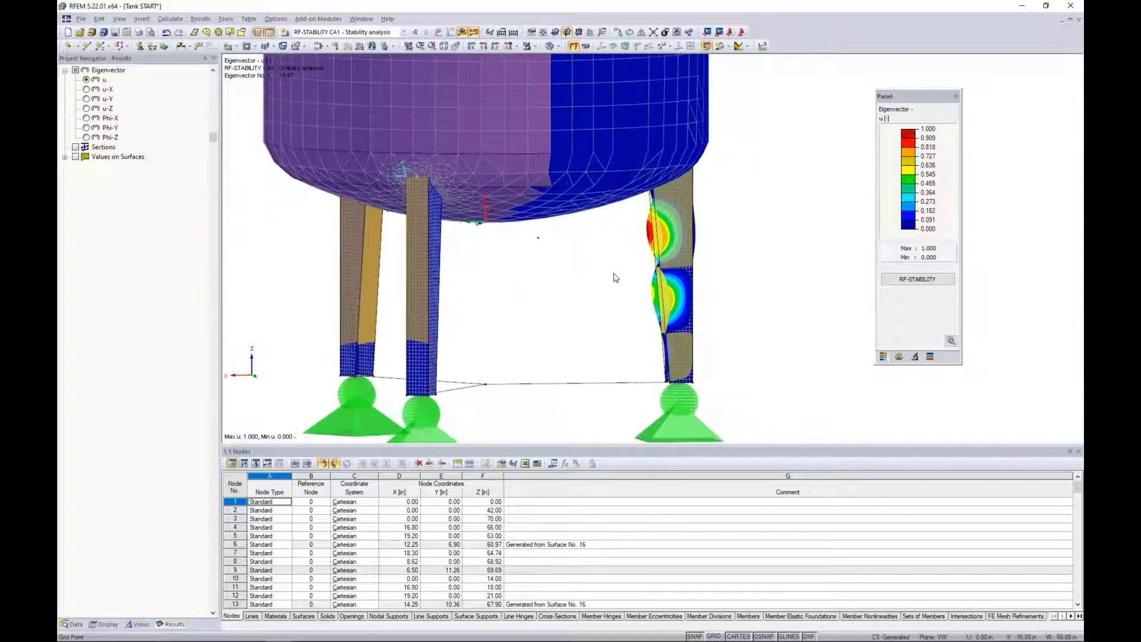
scroll(615, 275, up, 1)
Examine the leg's buckling shapes for eigenvectors 2, 3 and 4 in turn using the display factors.
click(898, 356)
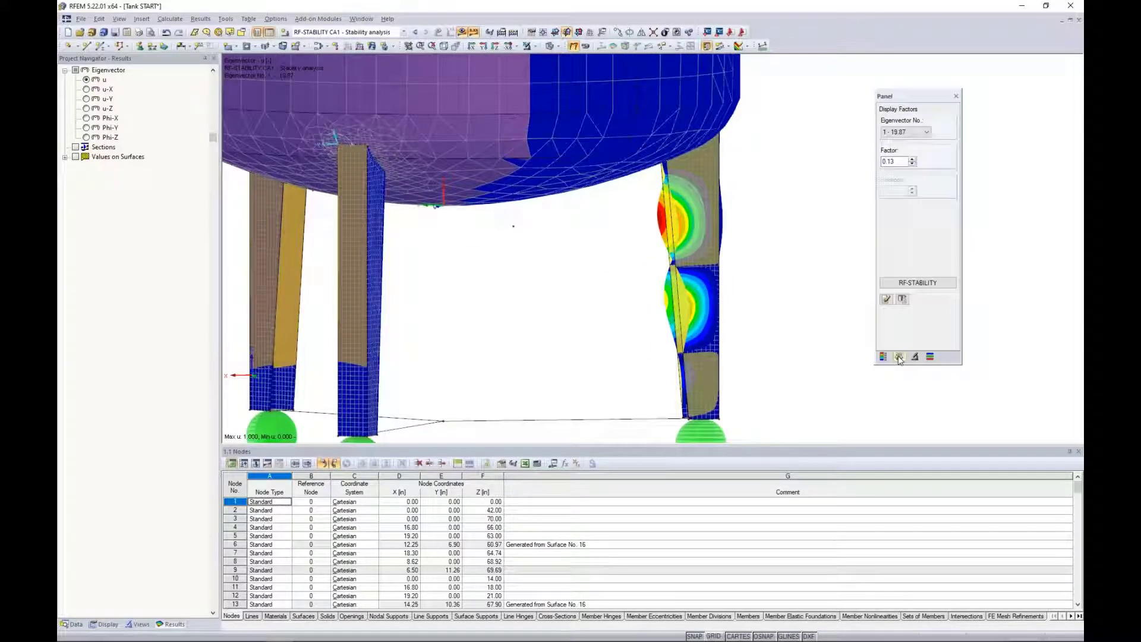
click(925, 133)
click(912, 148)
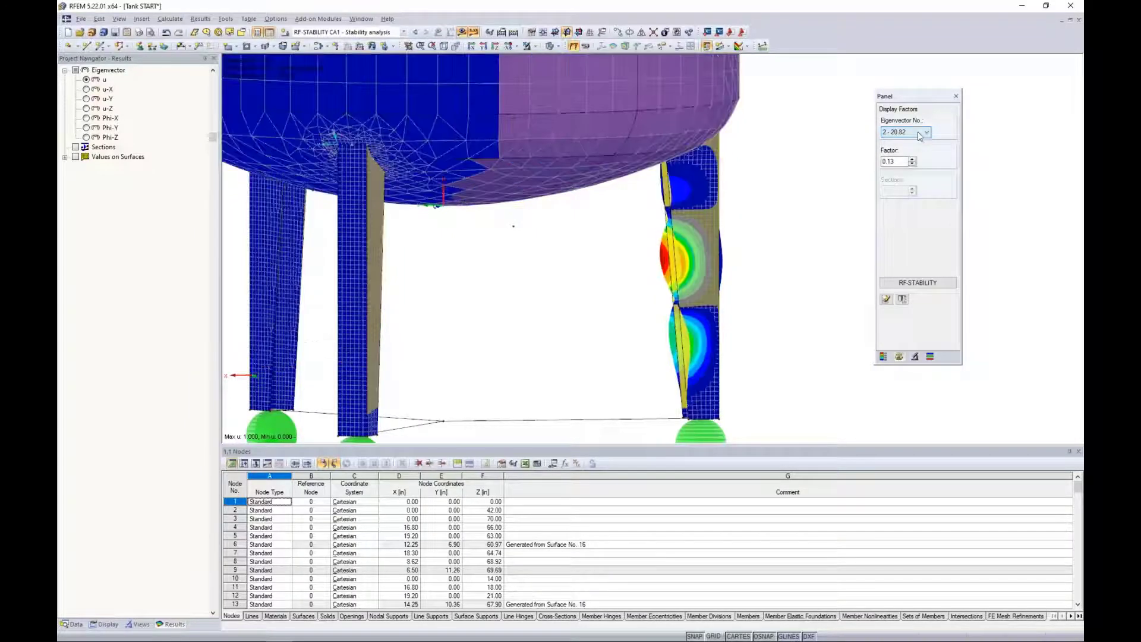
click(919, 133)
click(904, 155)
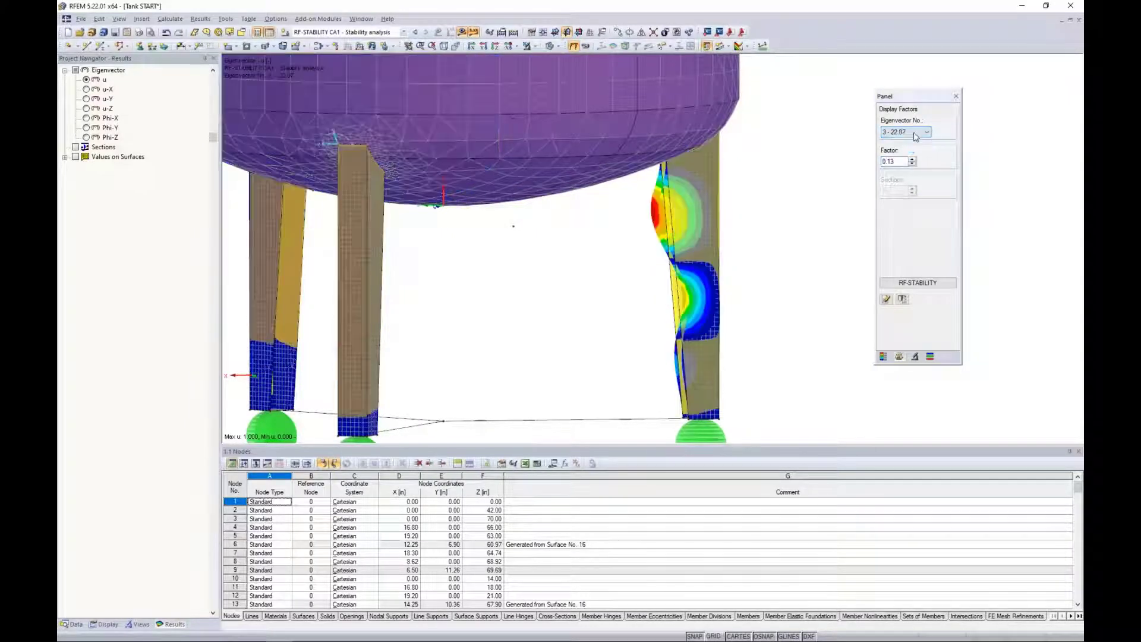
click(912, 132)
click(900, 162)
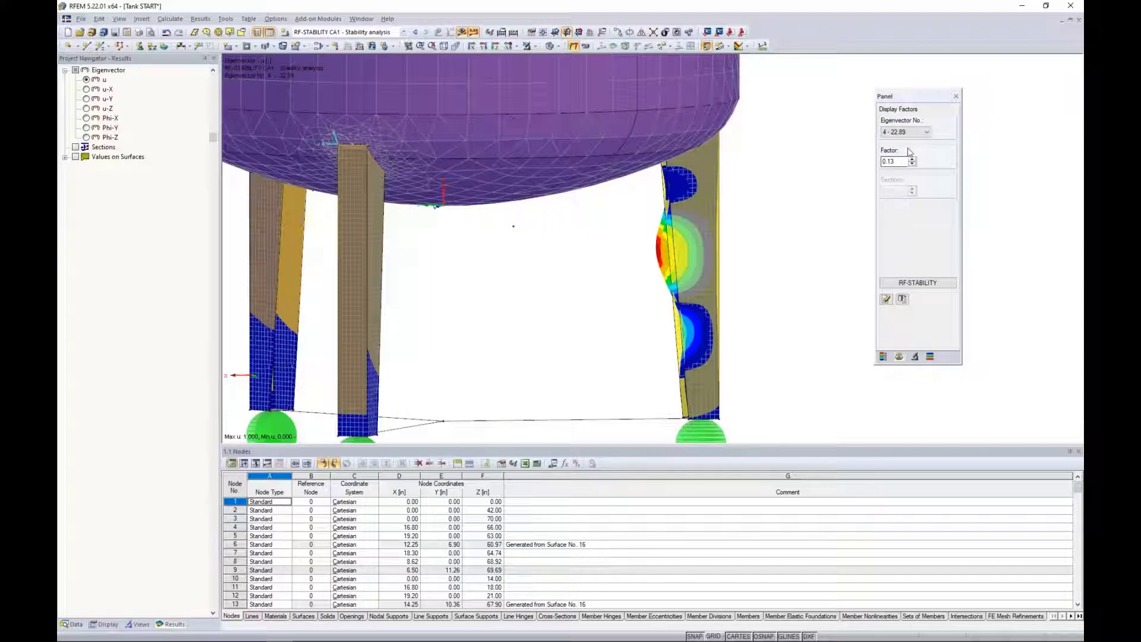
Display the buckling shape of eigenvector 1 on the tank's leg again.
middle_drag(761, 255, 723, 242)
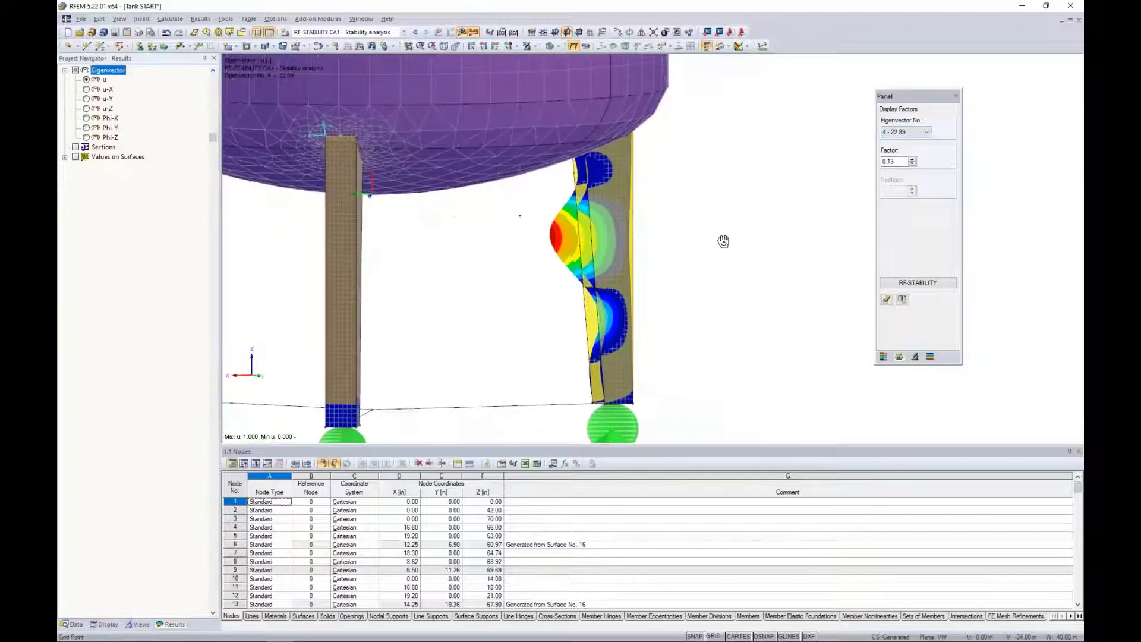
click(926, 132)
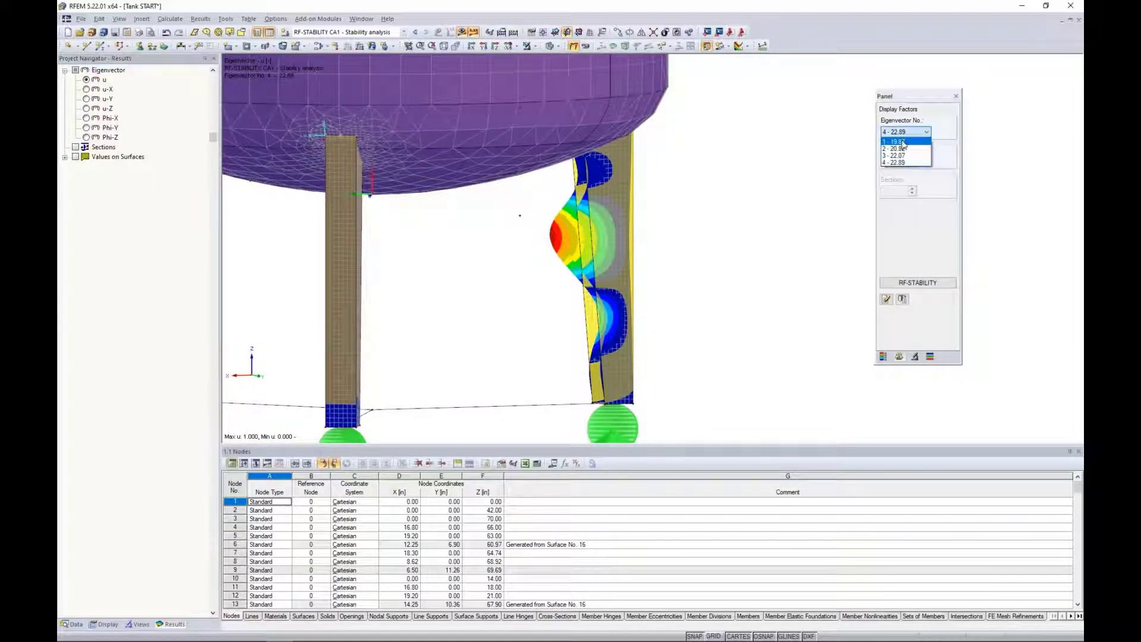
click(900, 141)
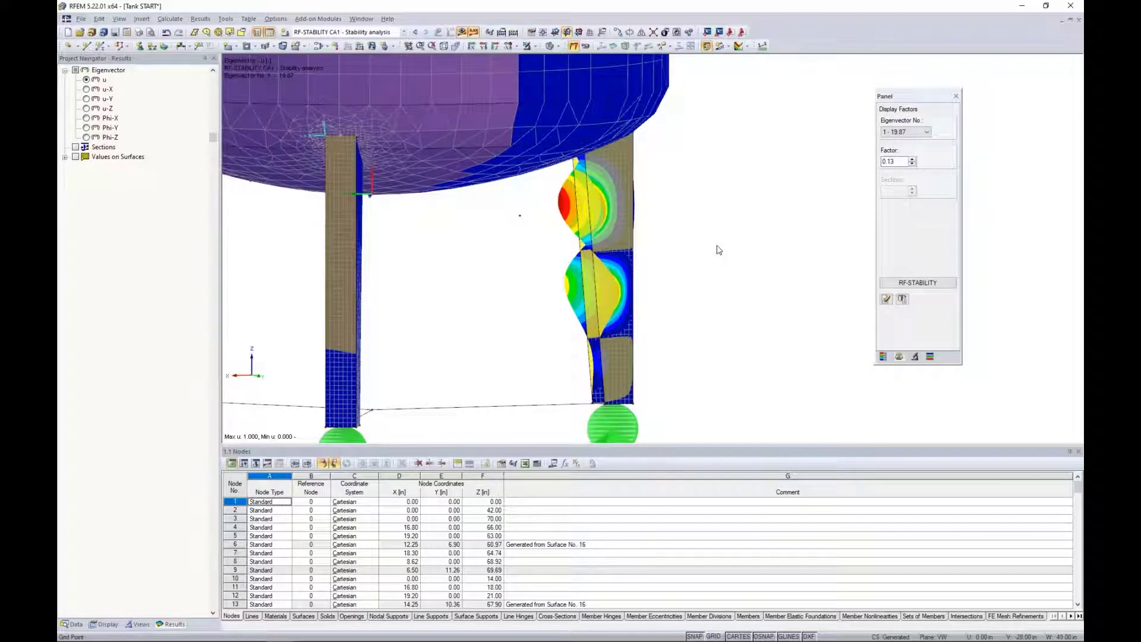
Open the result diagrams for the buckled leg's edge line and show its eigenvector u and u-Y curves.
right_click(592, 231)
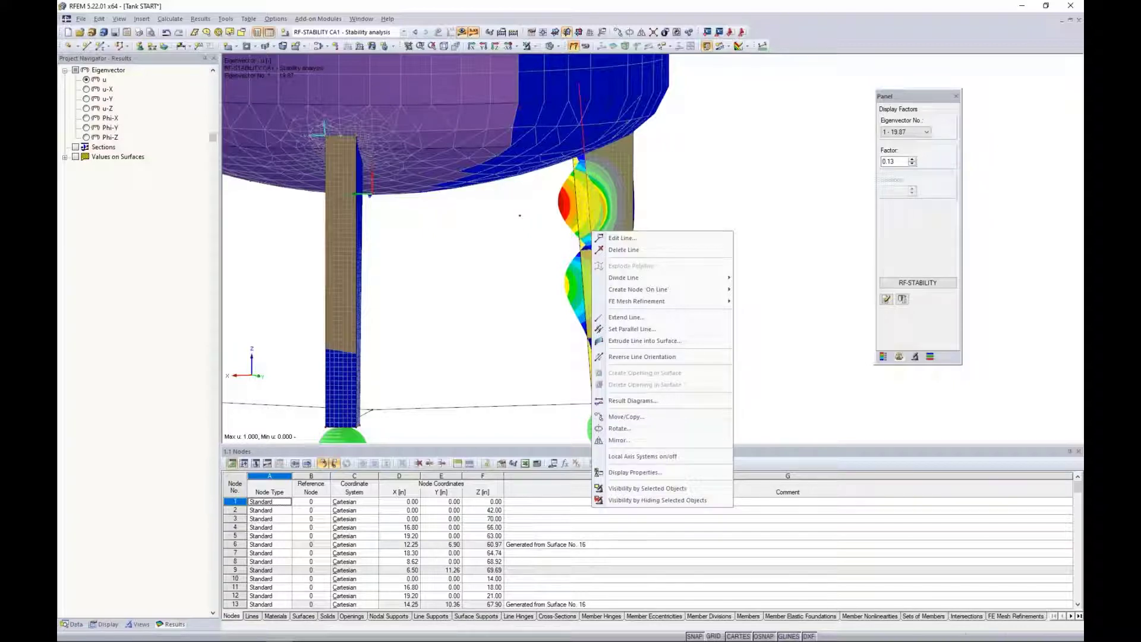
click(619, 402)
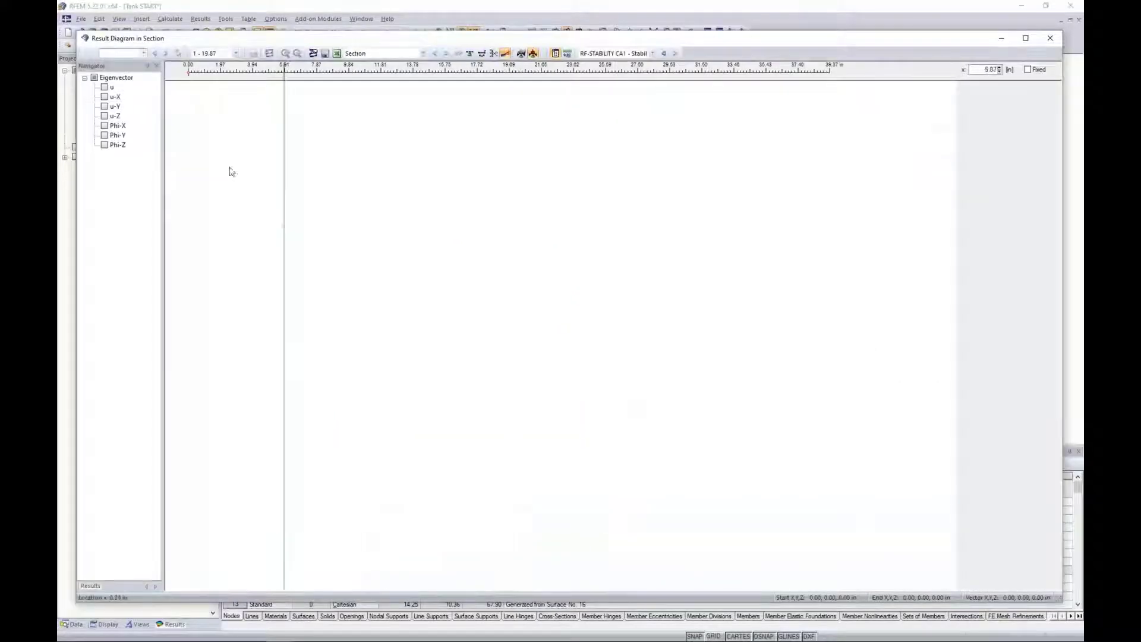
click(105, 87)
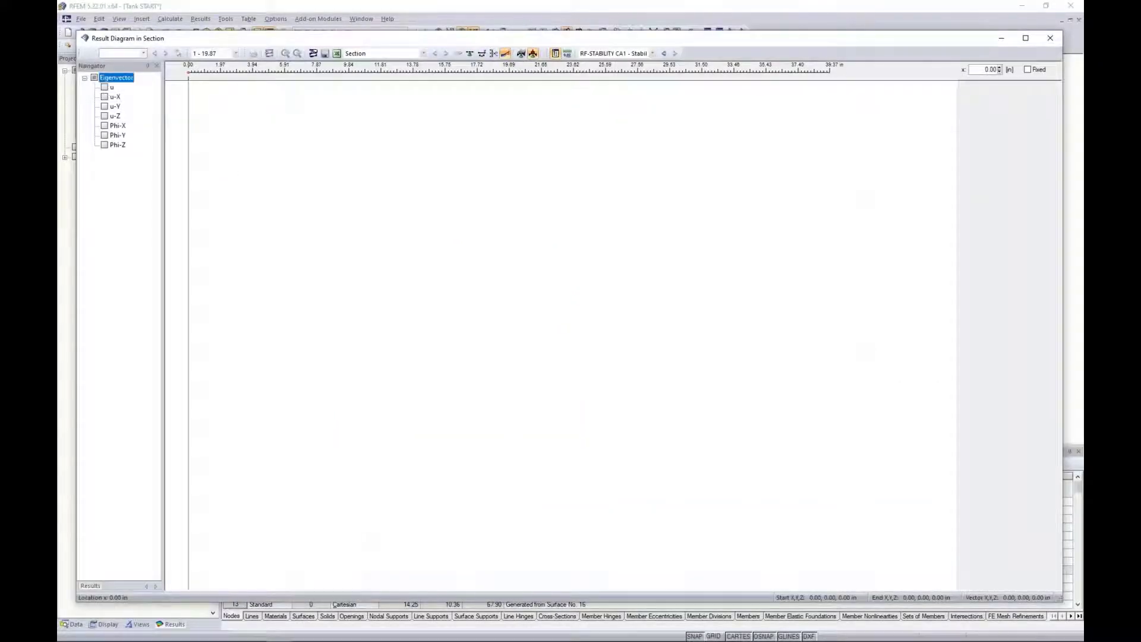
click(106, 97)
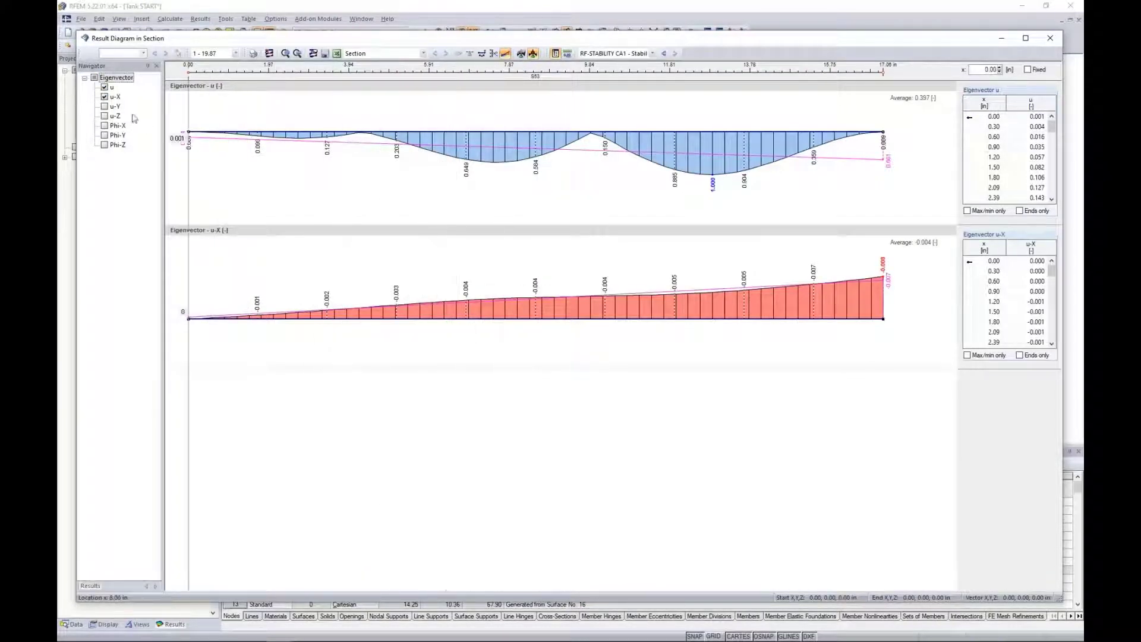
click(105, 97)
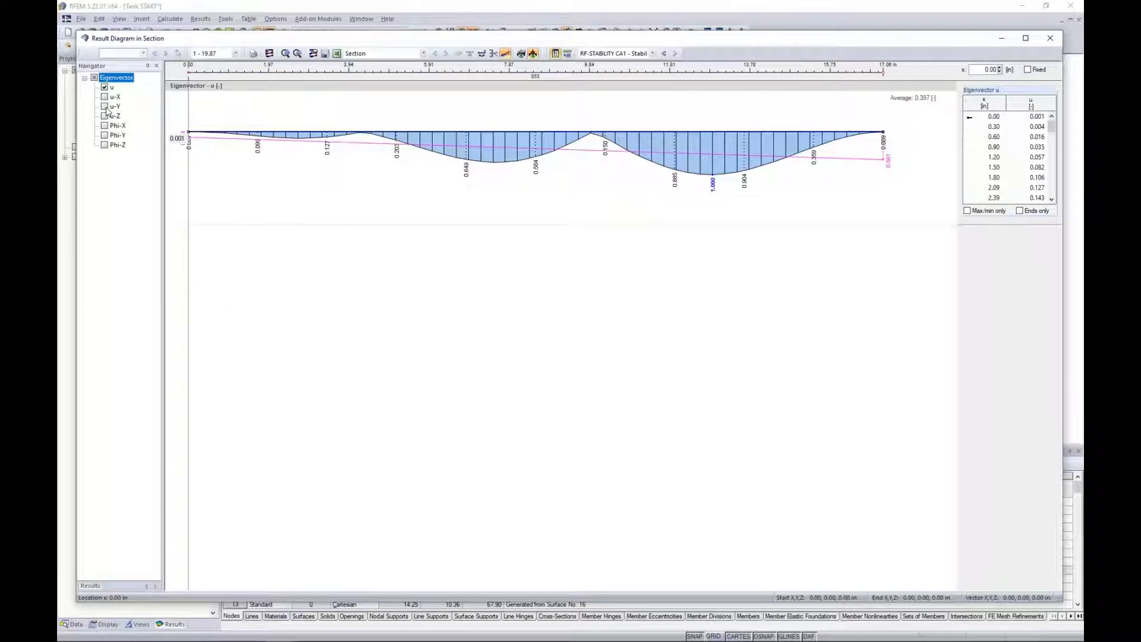
click(105, 106)
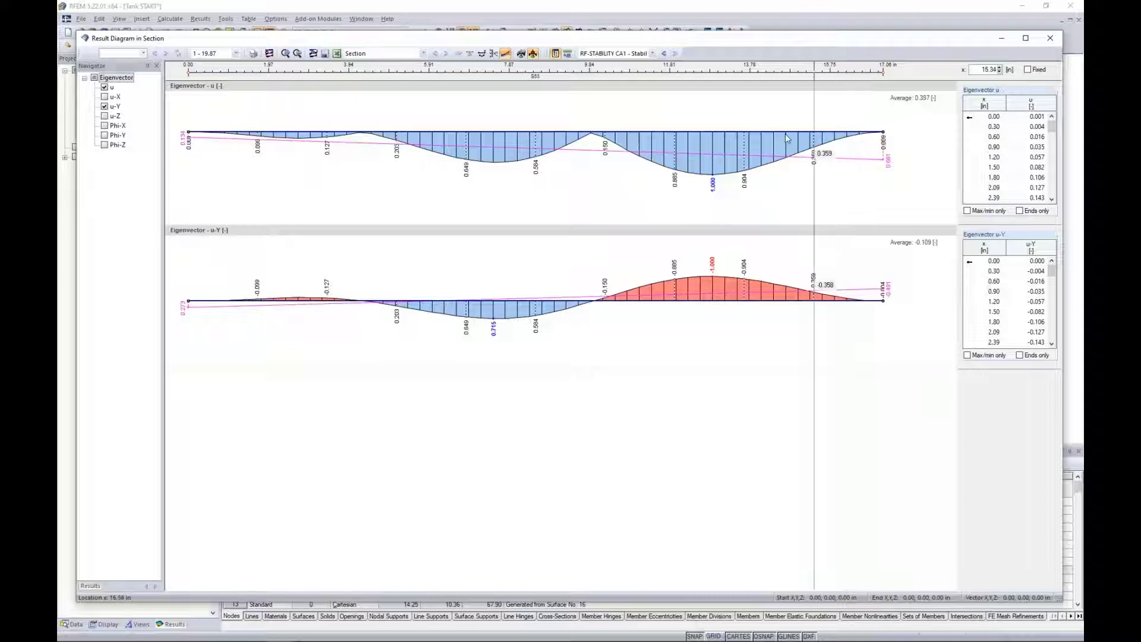
Compare the diagram curves with the leg's buckling shape, close the diagrams, and show the colour scale of the eigenvector results.
drag(766, 38, 753, 133)
drag(750, 182, 753, 374)
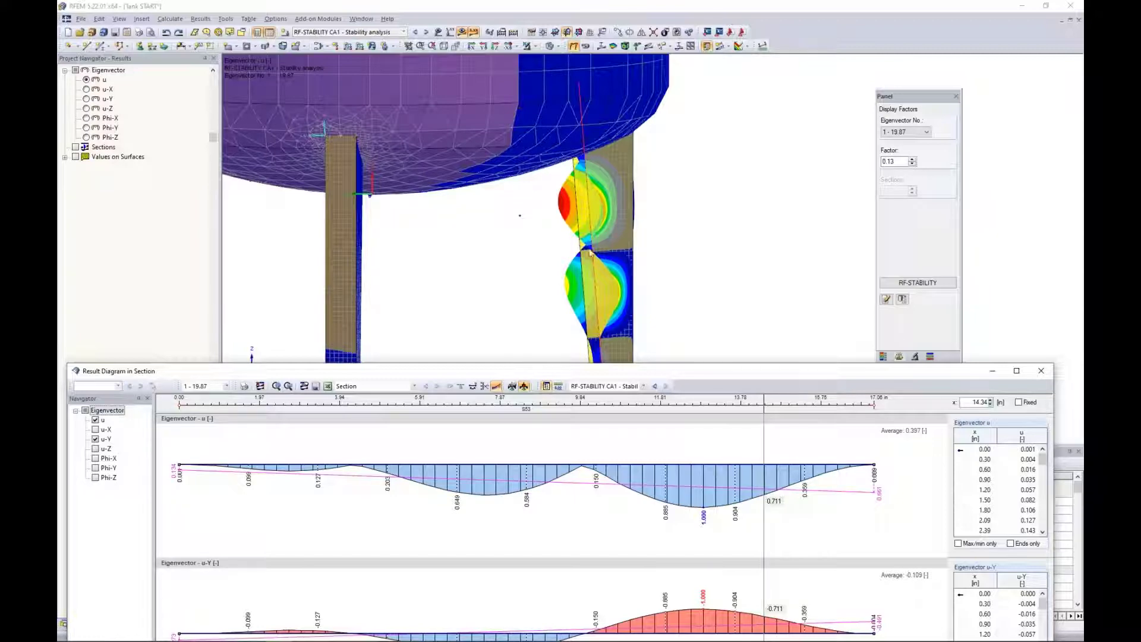
drag(600, 374, 618, 150)
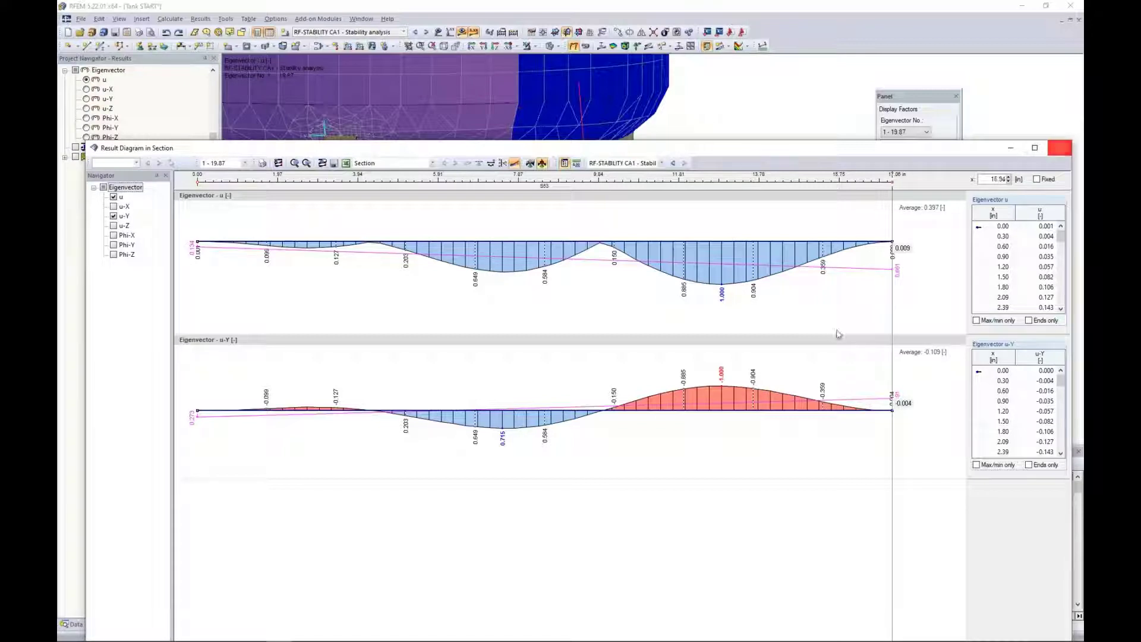
click(1066, 152)
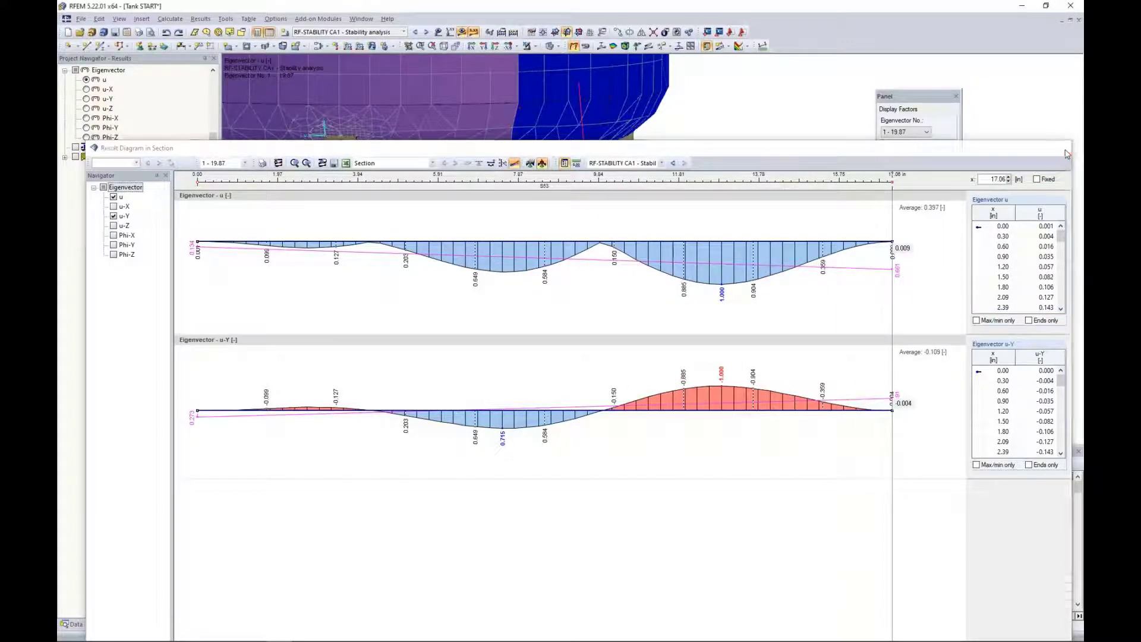
click(884, 357)
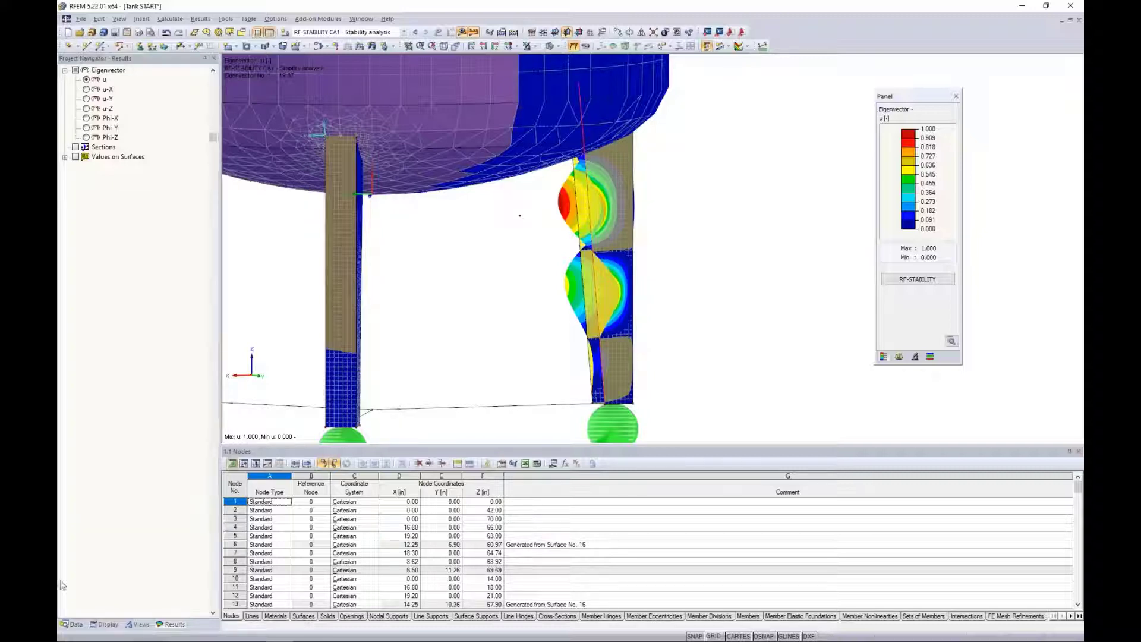
Generate a pre-deformed FE mesh in RF-IMP from buckling mode 1 of RF-STABILITY case CA1, entering the maximum ordinate of pre-deformation.
click(75, 624)
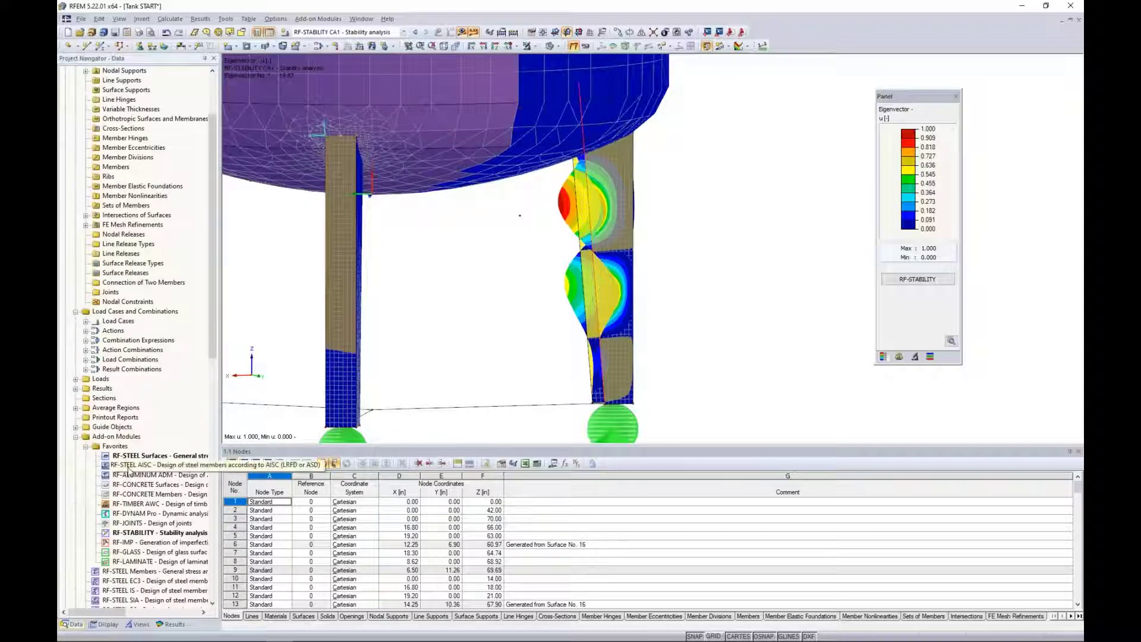
double_click(148, 545)
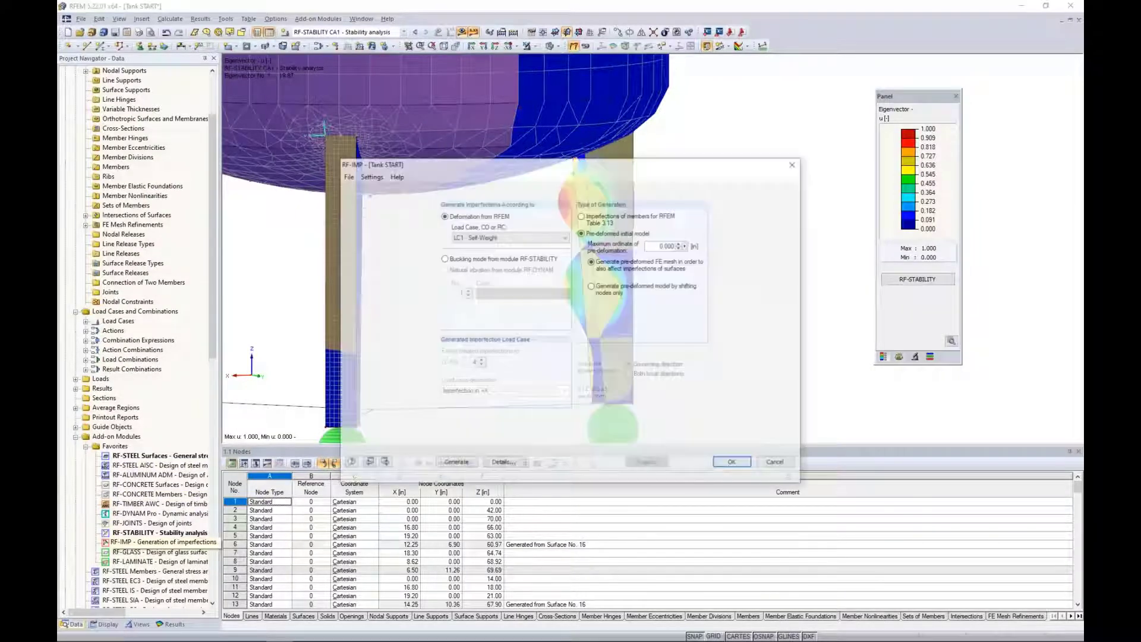
click(444, 259)
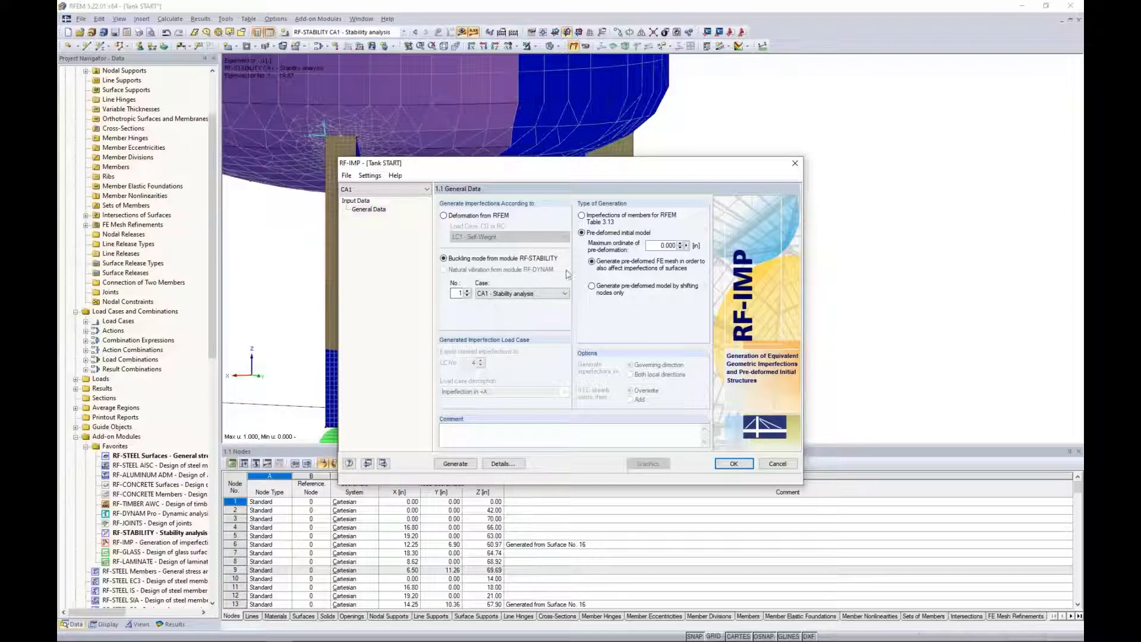
double_click(665, 245)
text(0.0)
click(455, 464)
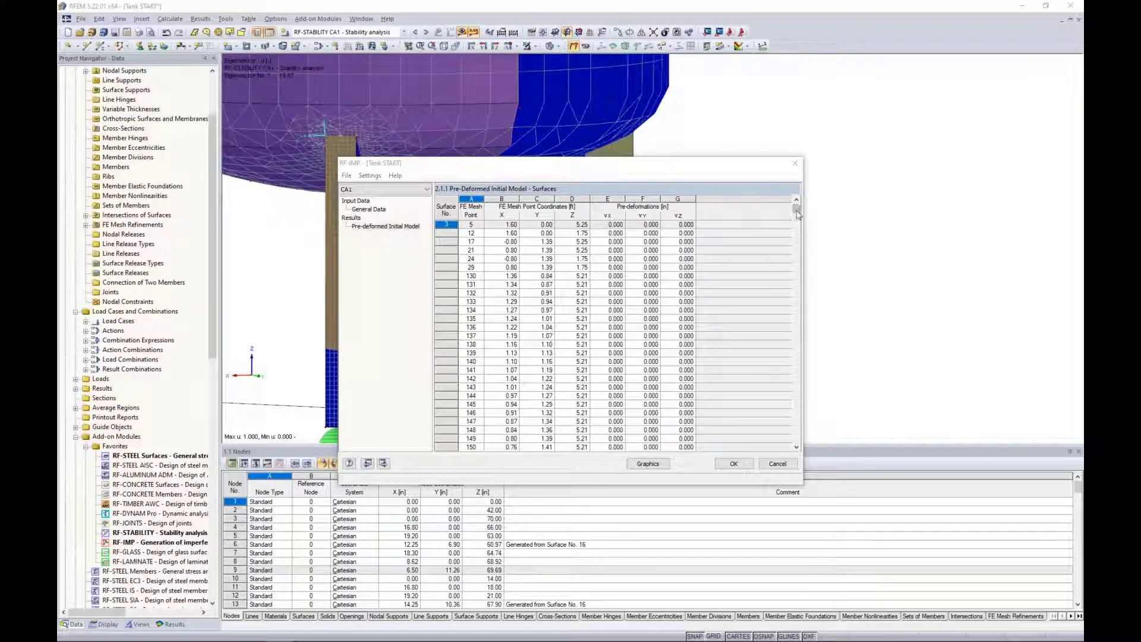
Examine the generated pre-deformations of the surface mesh points against the leg's buckling shape, and accept the RF-IMP case.
drag(797, 209, 797, 217)
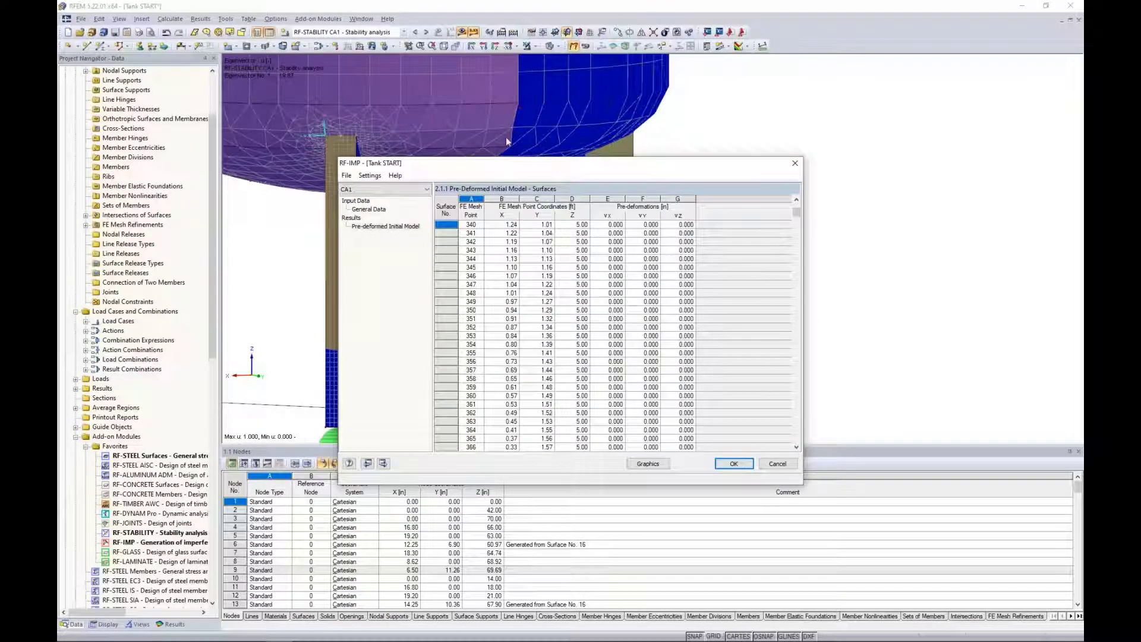
drag(797, 211, 800, 388)
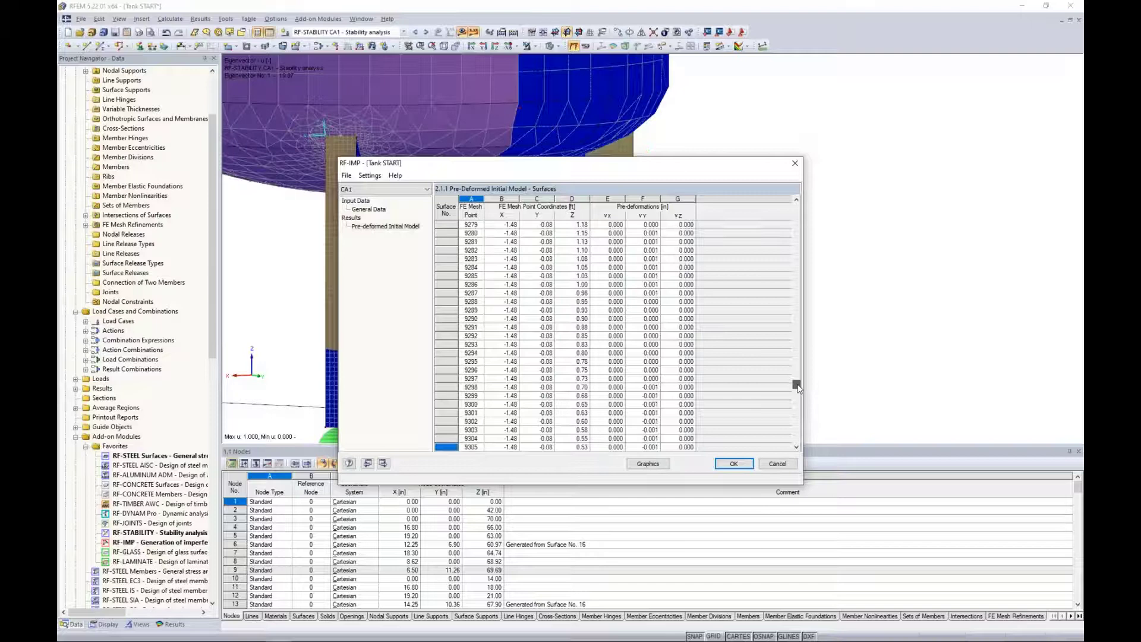
click(666, 405)
drag(625, 174, 616, 395)
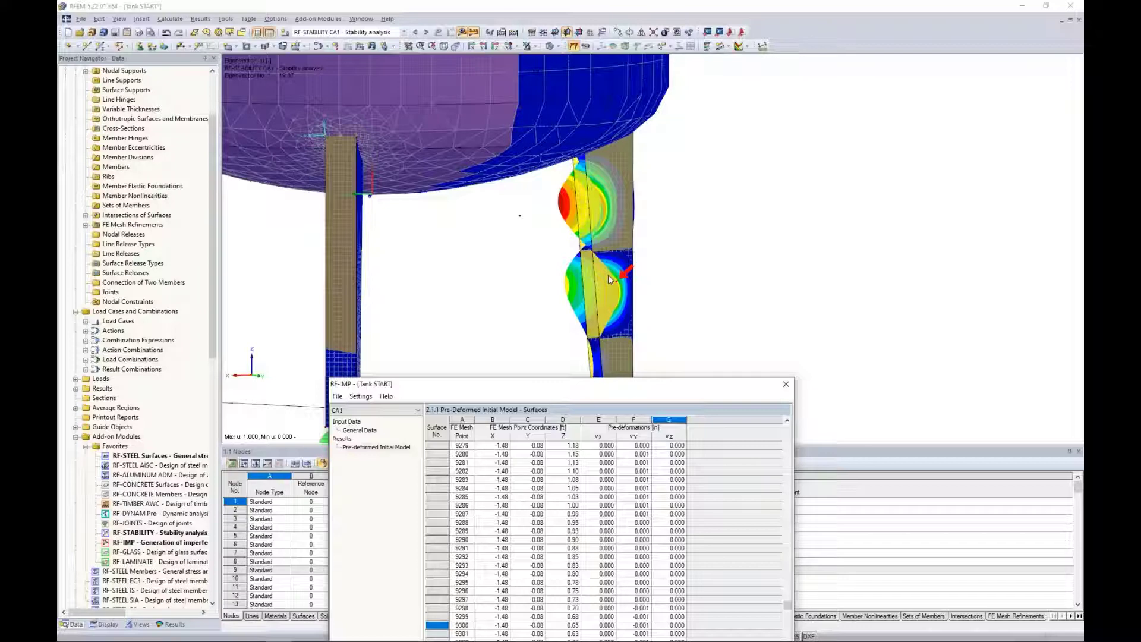
drag(574, 389, 563, 181)
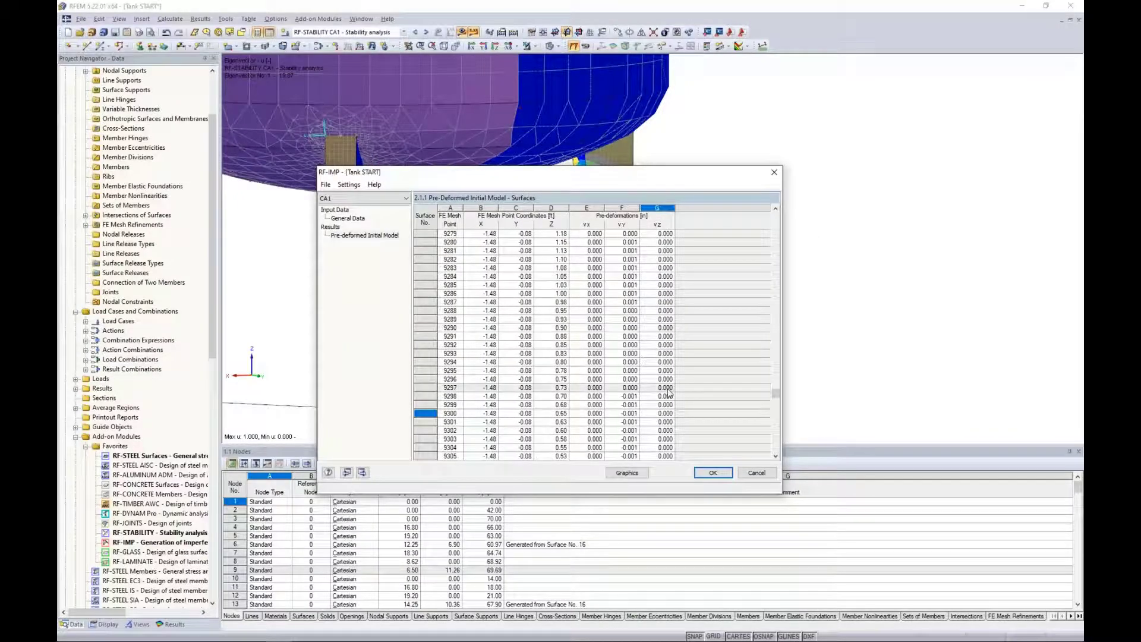
click(712, 474)
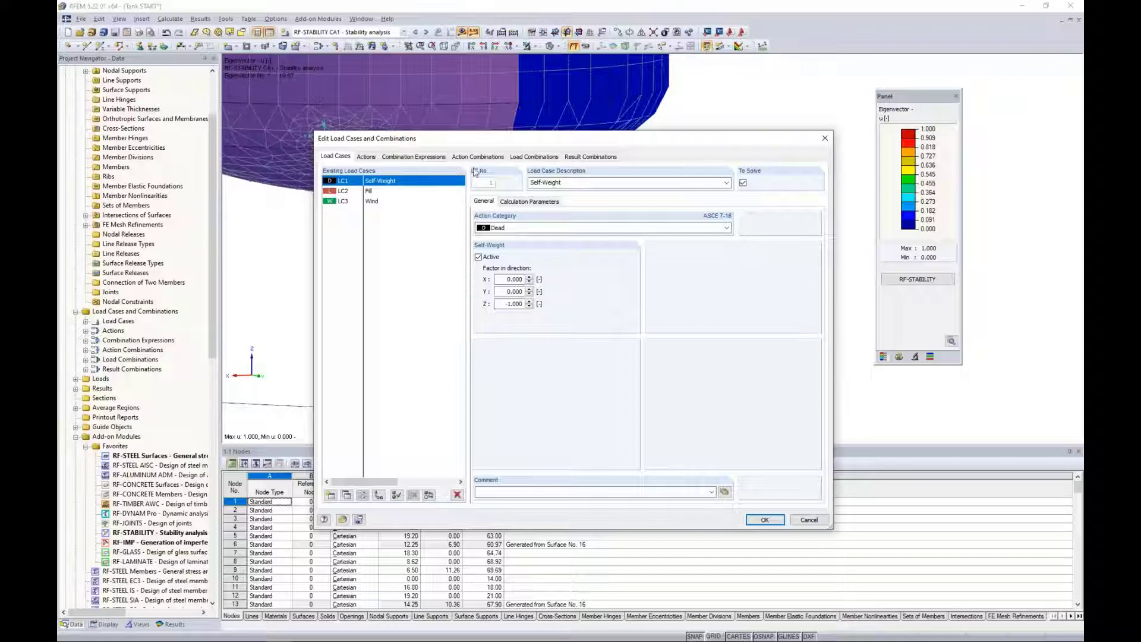
Create load combination "1.2D + L + W + Imp." from self-weight with factor 1.20 and fill and wind with factor 1.00.
click(518, 156)
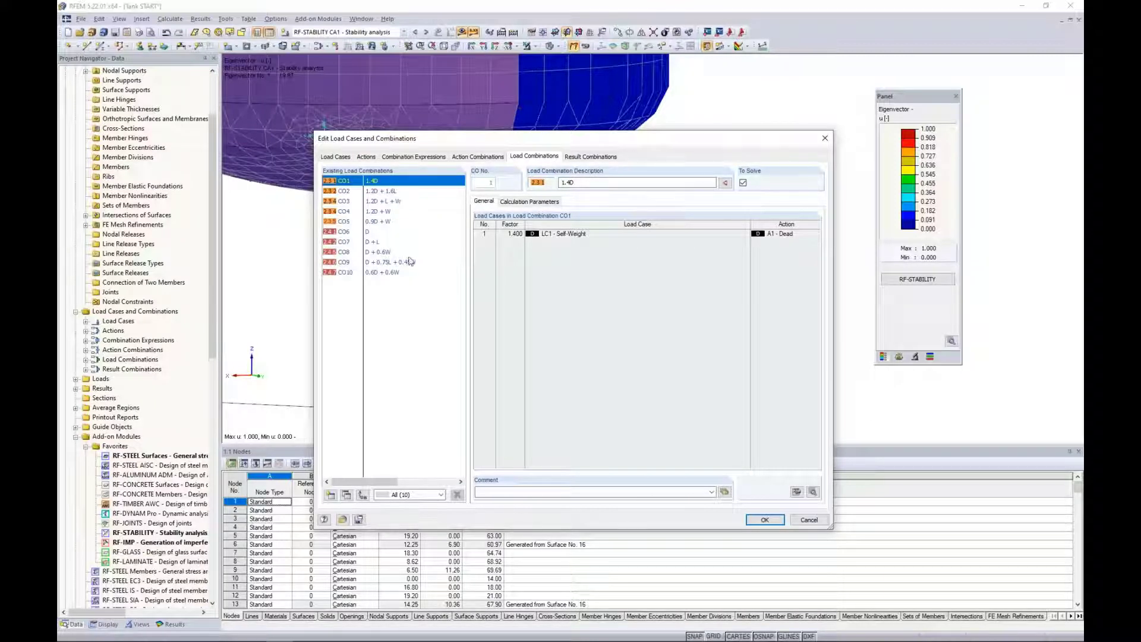
click(330, 495)
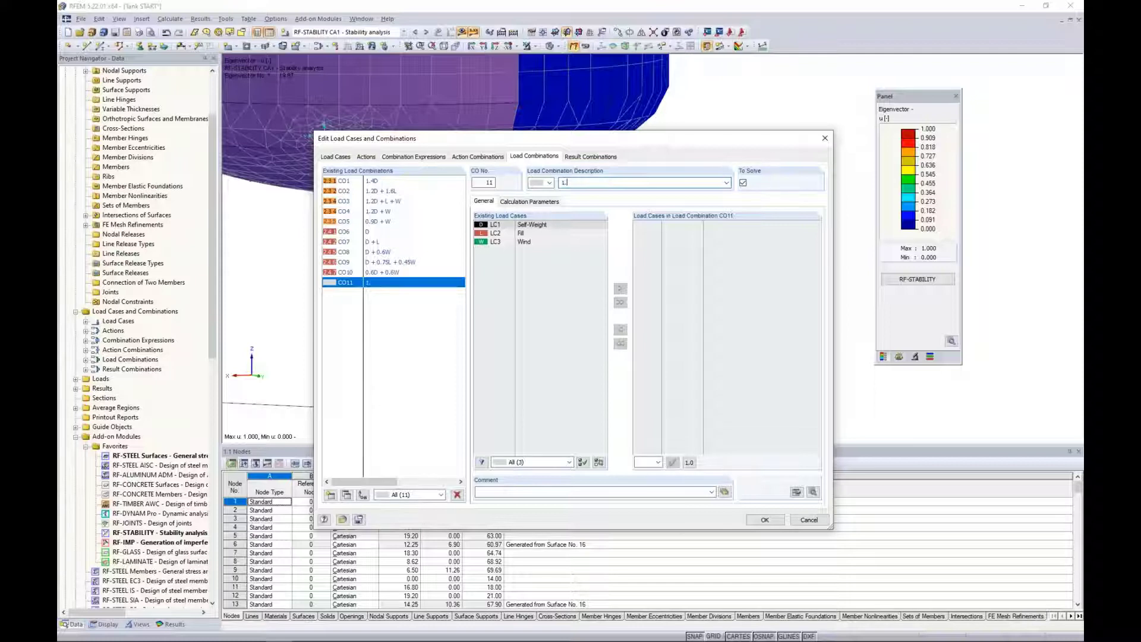
text(2D + L + W)
text(+ Imp.)
shift+click(547, 243)
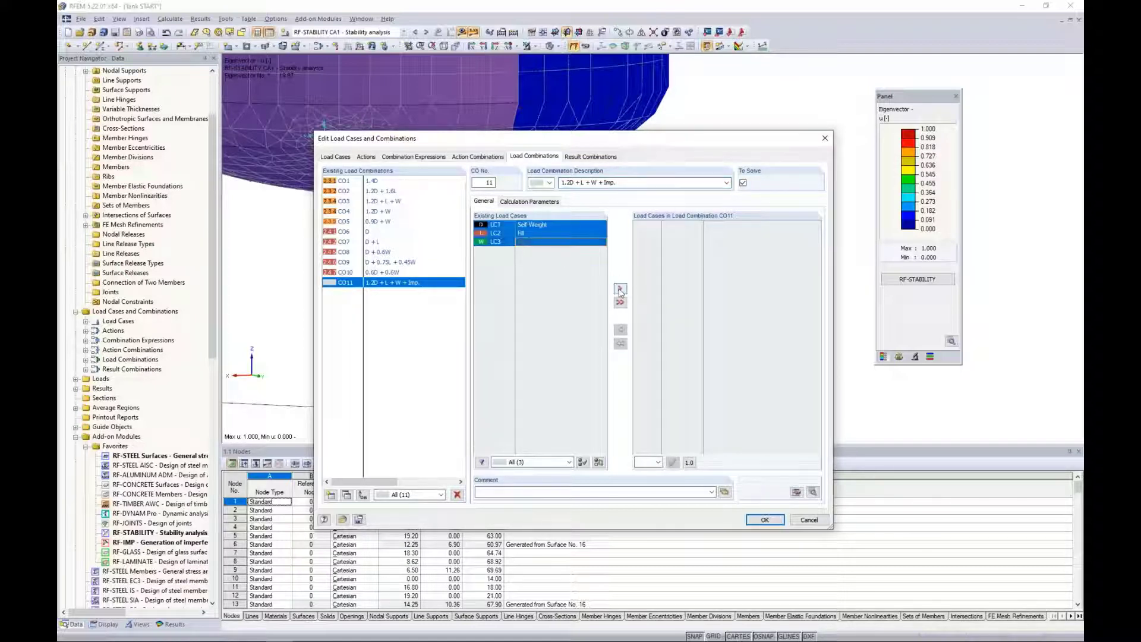
click(620, 288)
click(647, 224)
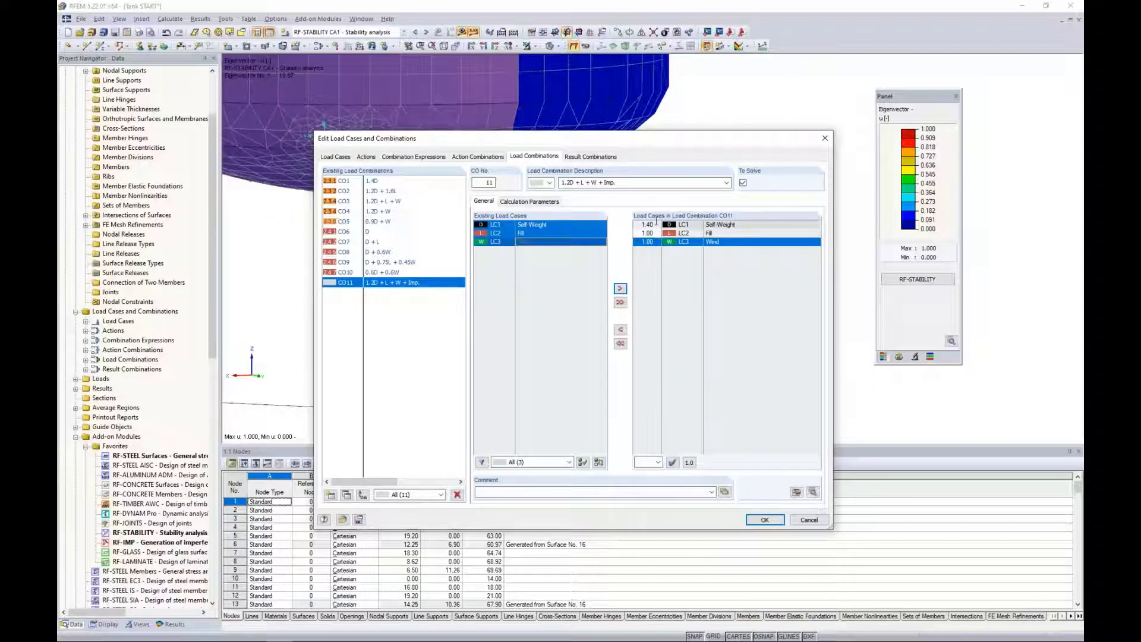
click(656, 224)
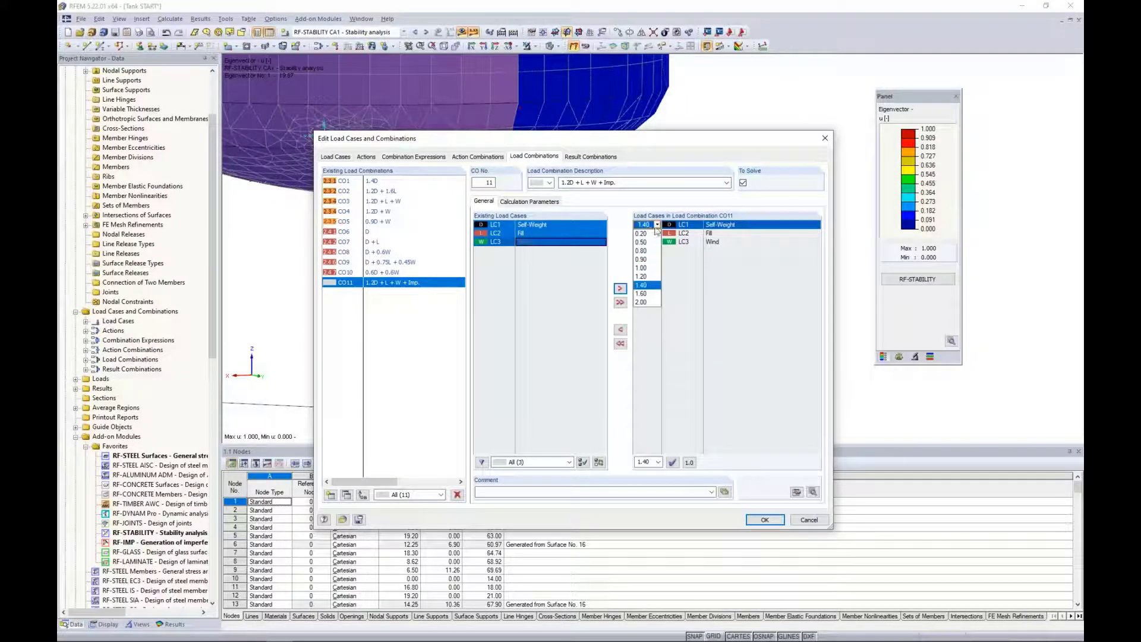
click(641, 276)
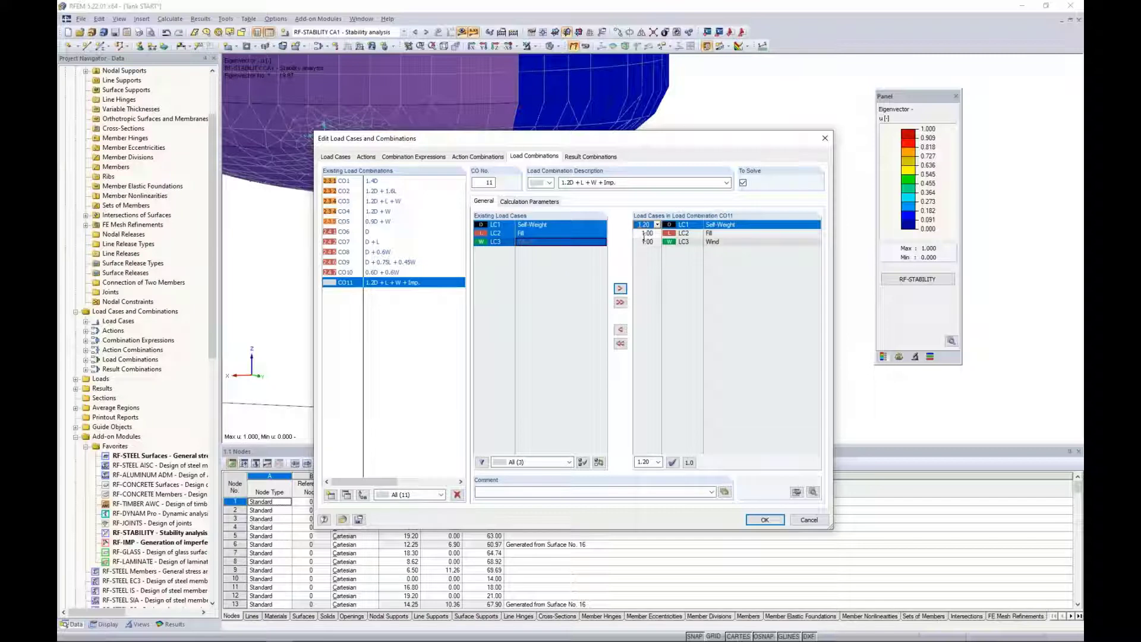
Activate the generated imperfections of RF-IMP case CA1 as initial deformation for the new load combination through its extra options.
click(541, 202)
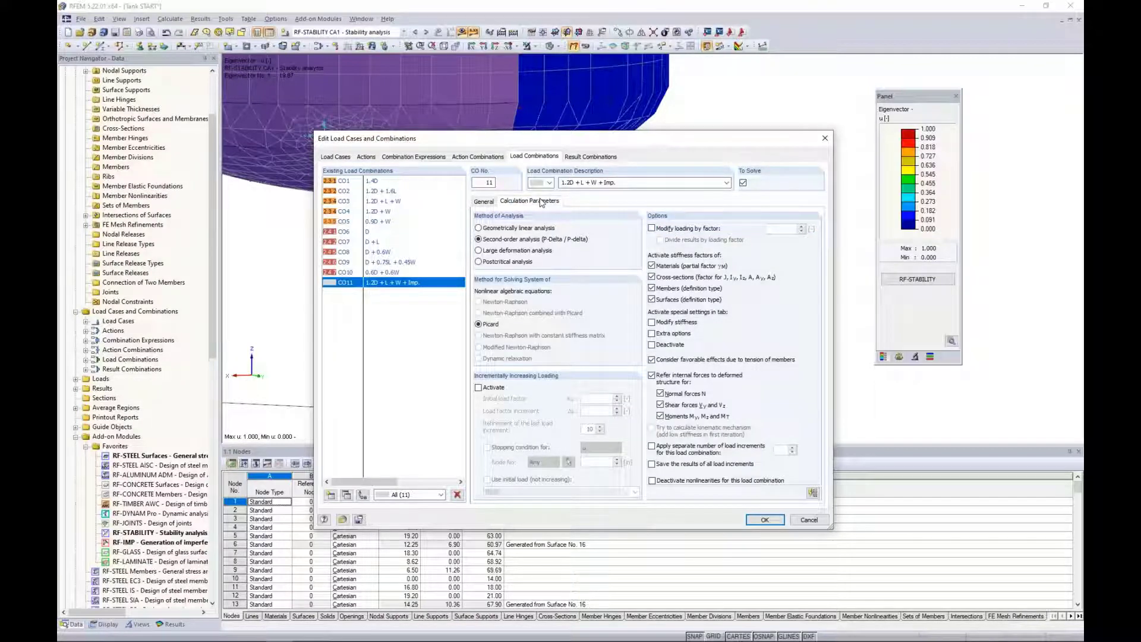
click(652, 334)
click(584, 201)
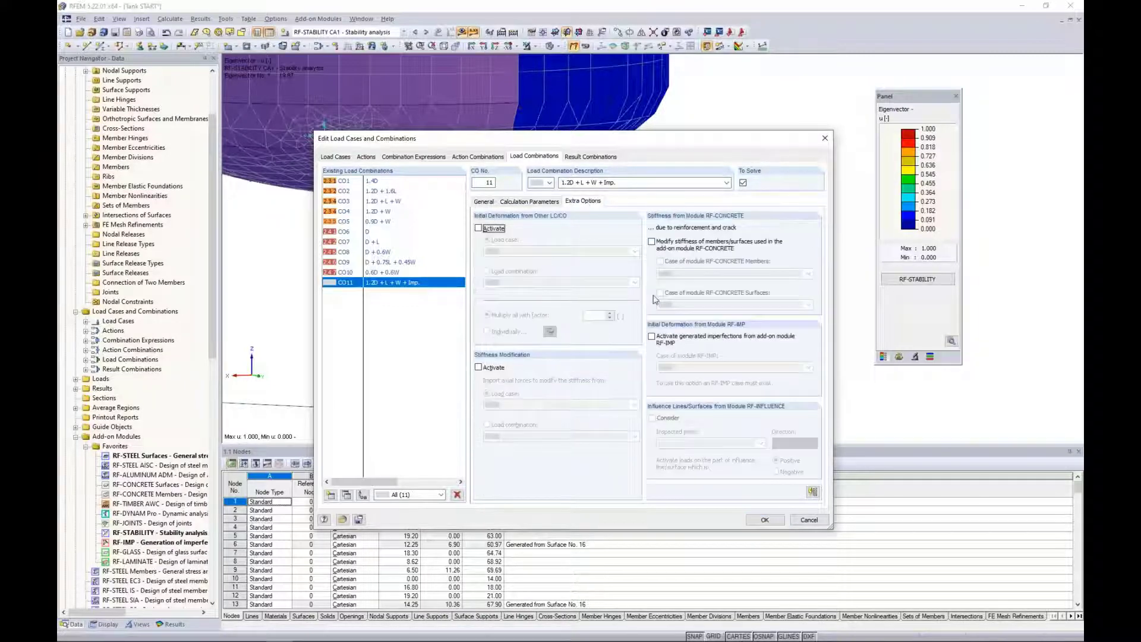
click(652, 336)
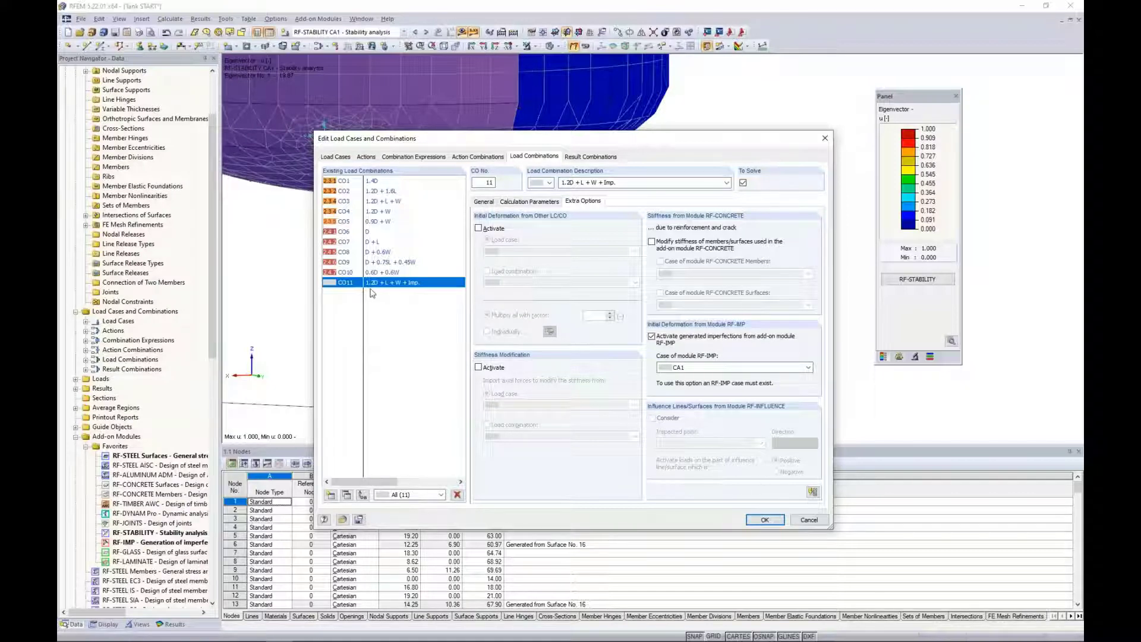
click(764, 520)
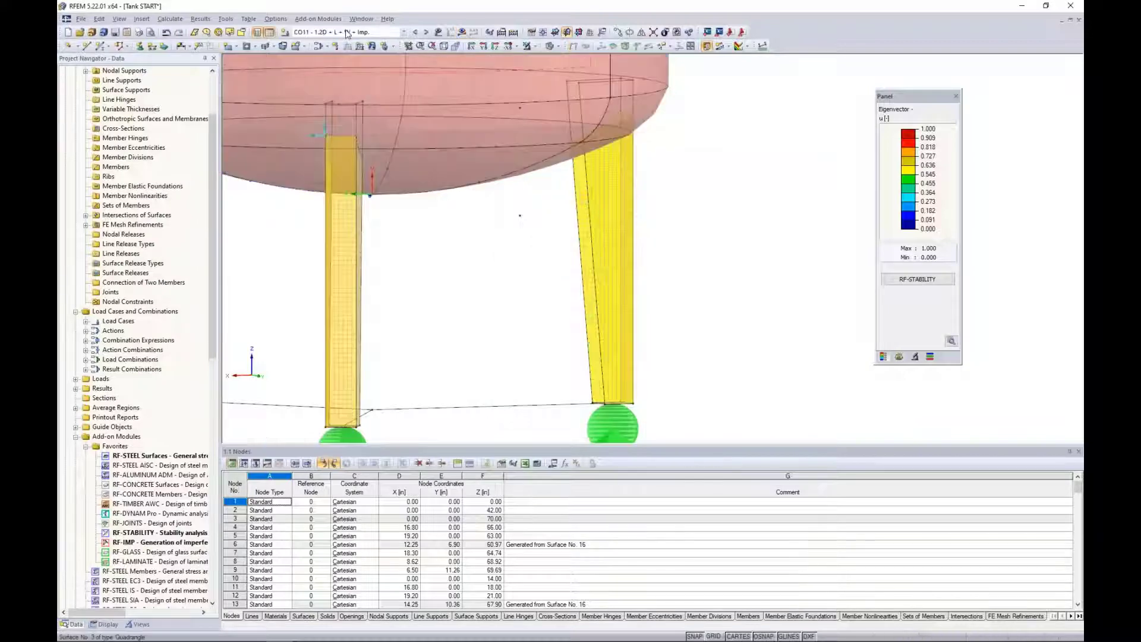
Calculate the results of load combination CO11 and collapse the surface stress results.
click(462, 32)
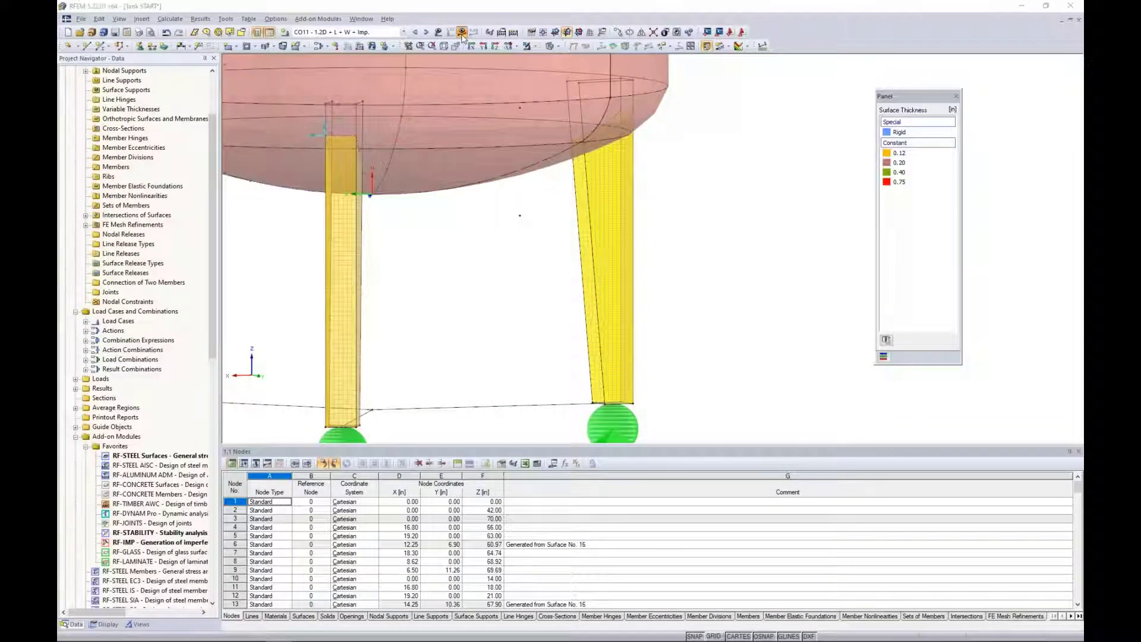
click(551, 343)
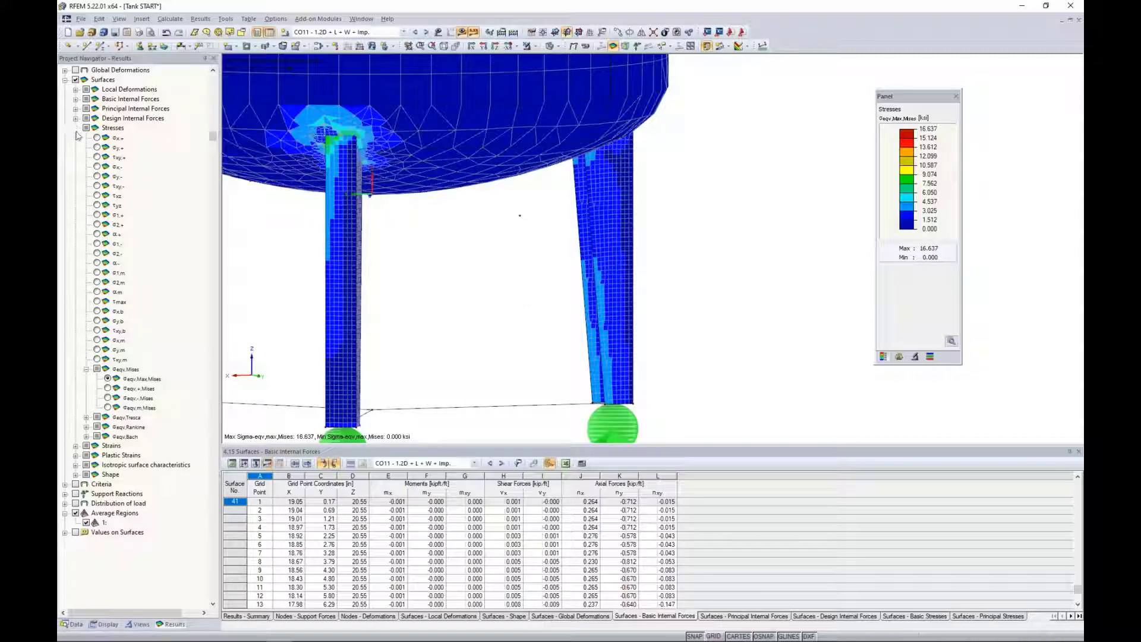
click(76, 128)
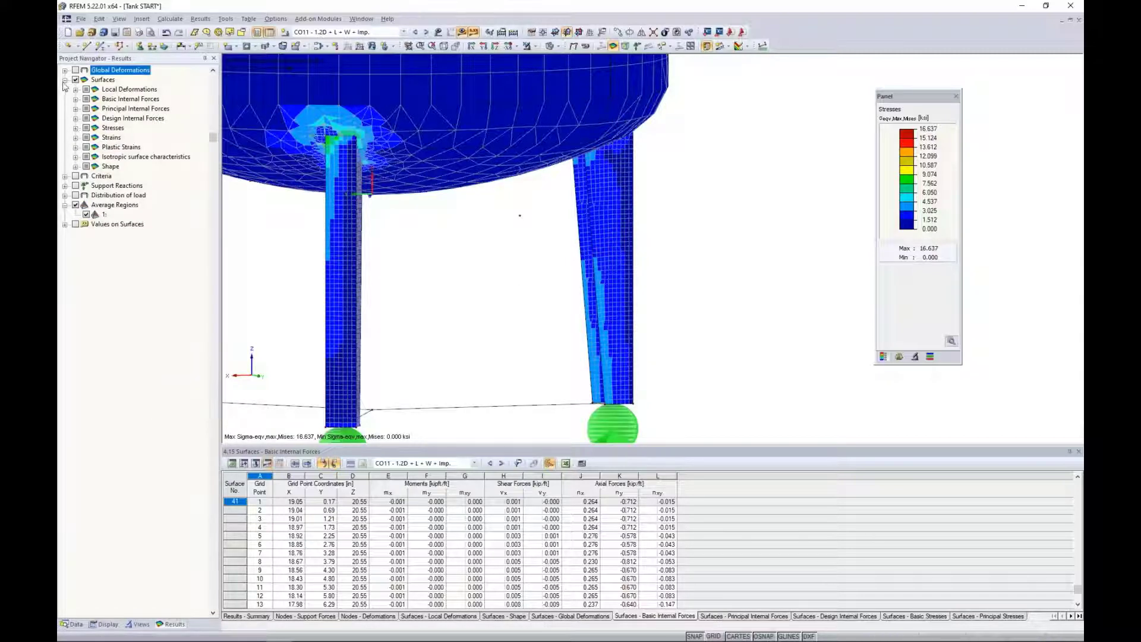
Display the global deformations of CO11 in the Y direction and examine them on the tank's legs.
click(65, 70)
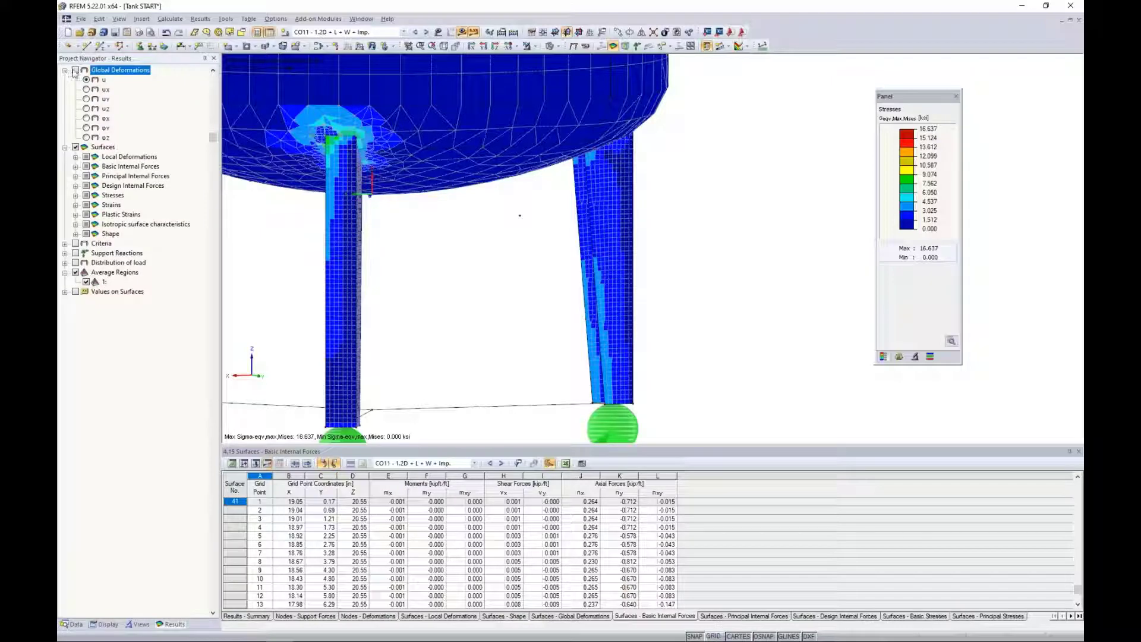
click(75, 70)
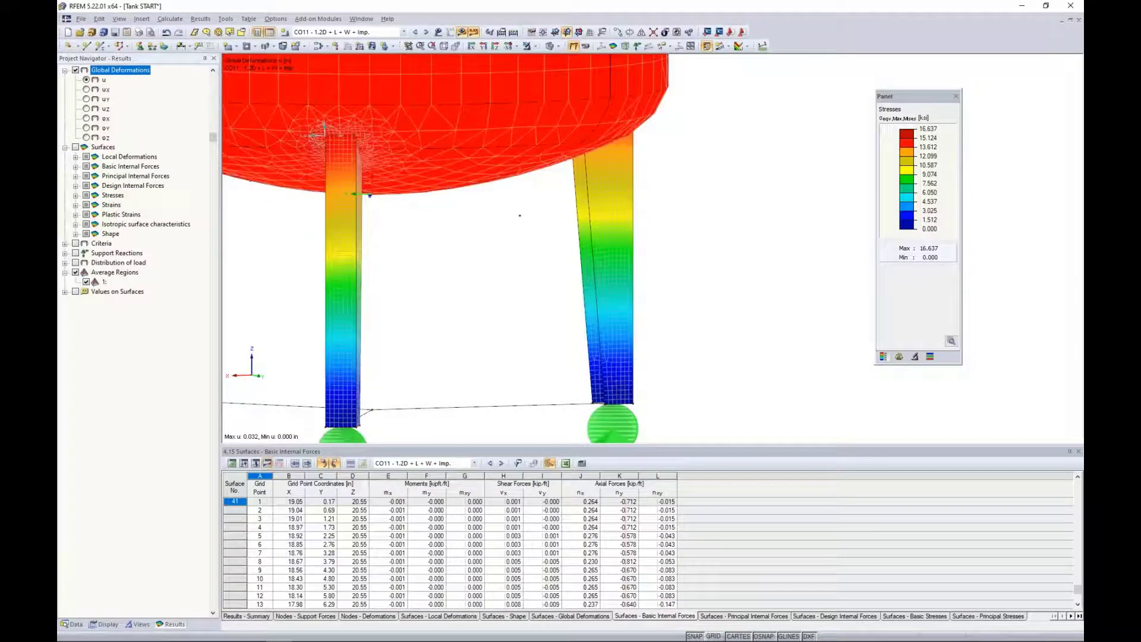
click(86, 79)
click(86, 99)
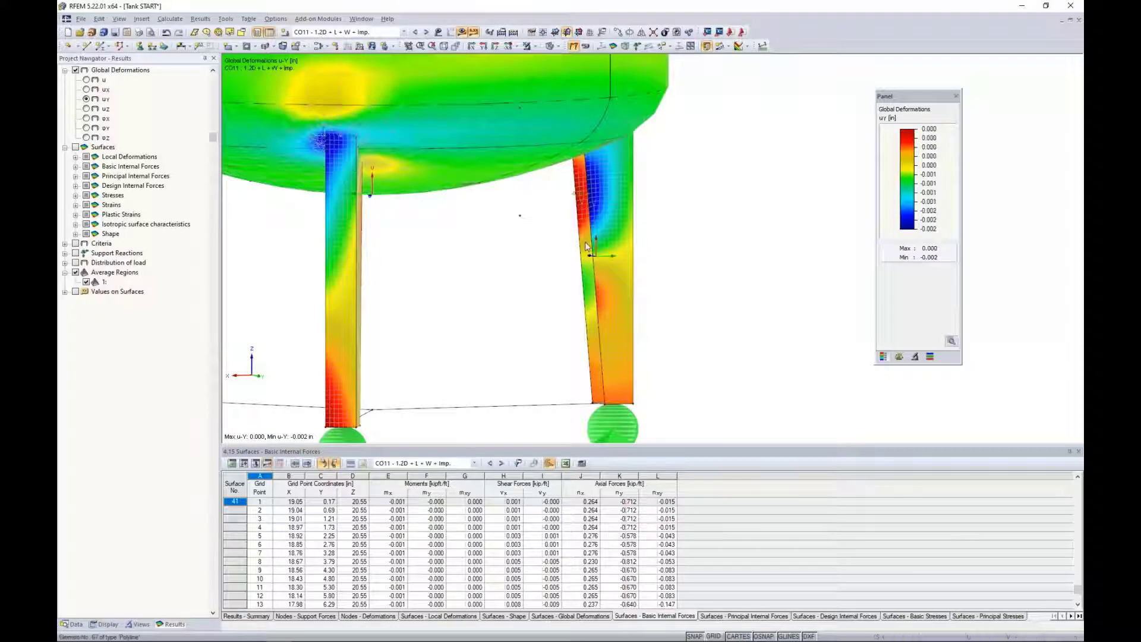
scroll(589, 246, up, 1)
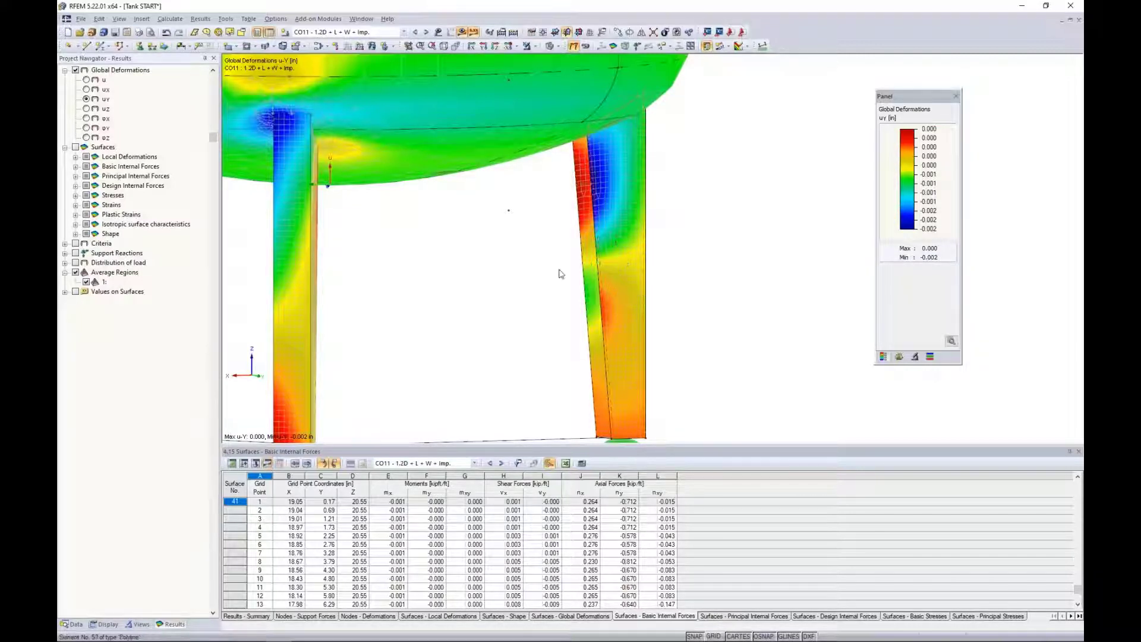
scroll(509, 262, down, 5)
middle_drag(497, 275, 618, 275)
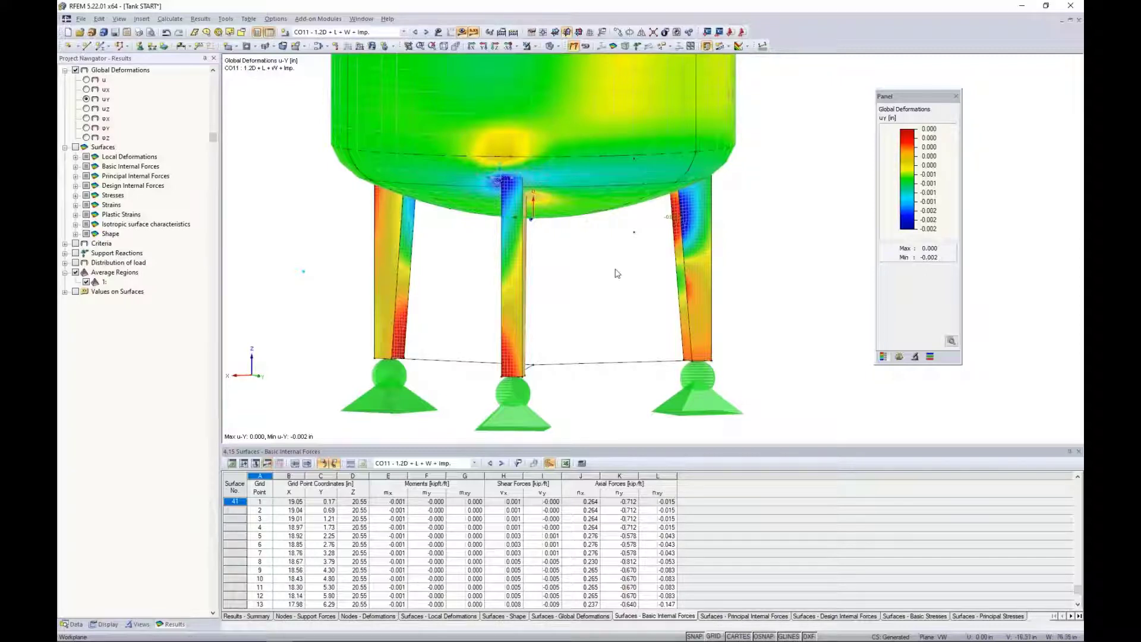
scroll(617, 274, down, 3)
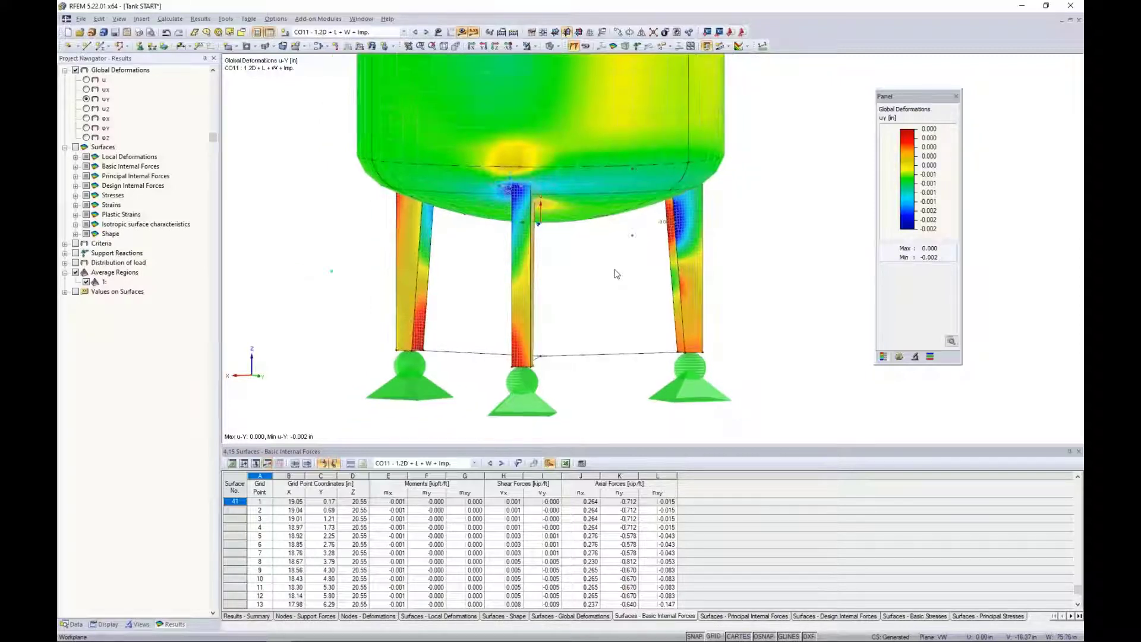
middle_drag(616, 273, 611, 300)
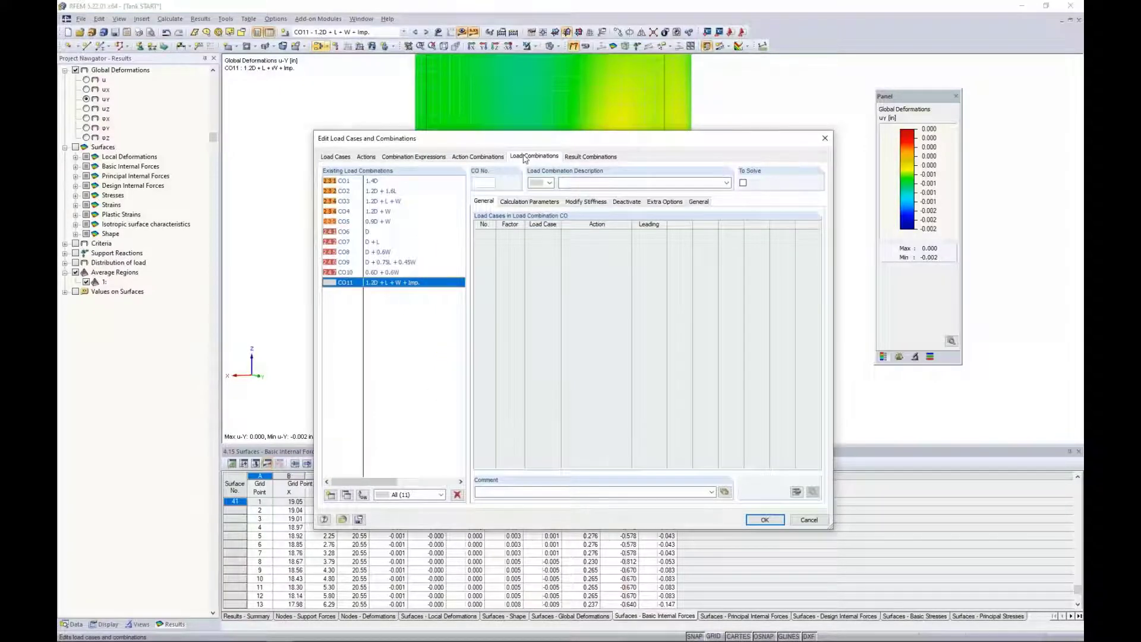
Create a new load combination with the description "1.2D + L + W + Imp. + Failure".
click(526, 202)
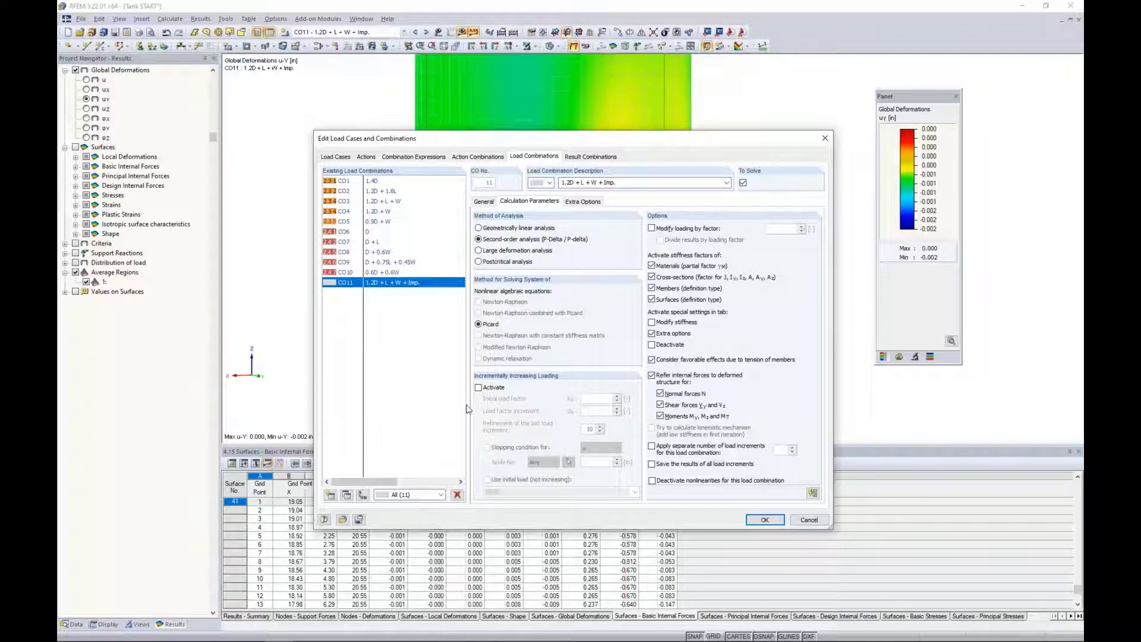
click(331, 497)
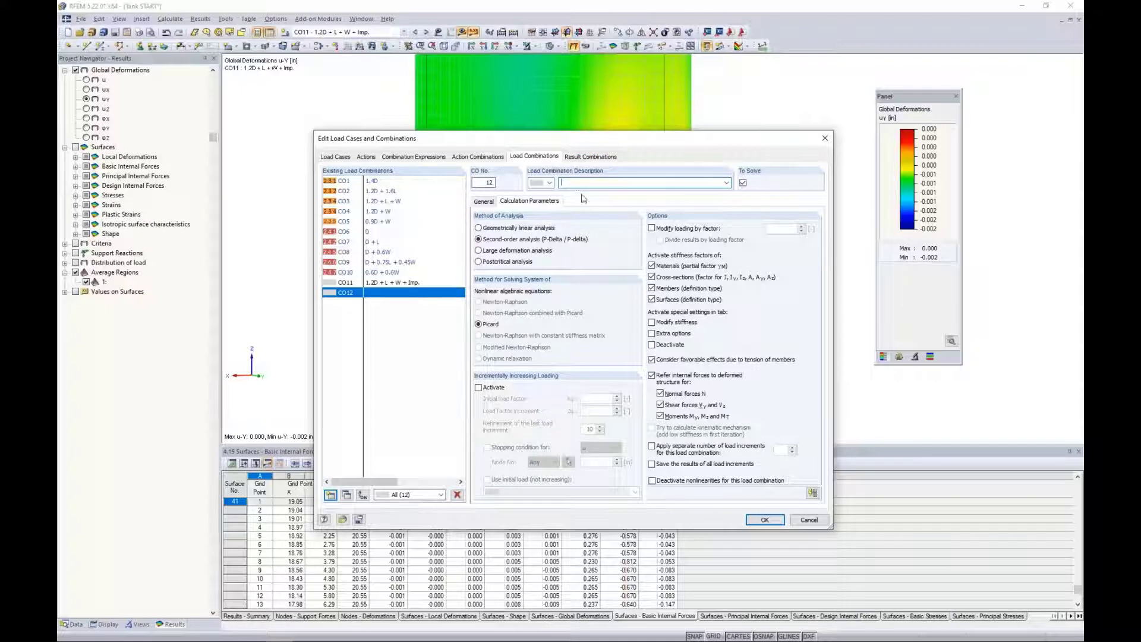
text(1.2D + L + W + Imp. + Failure)
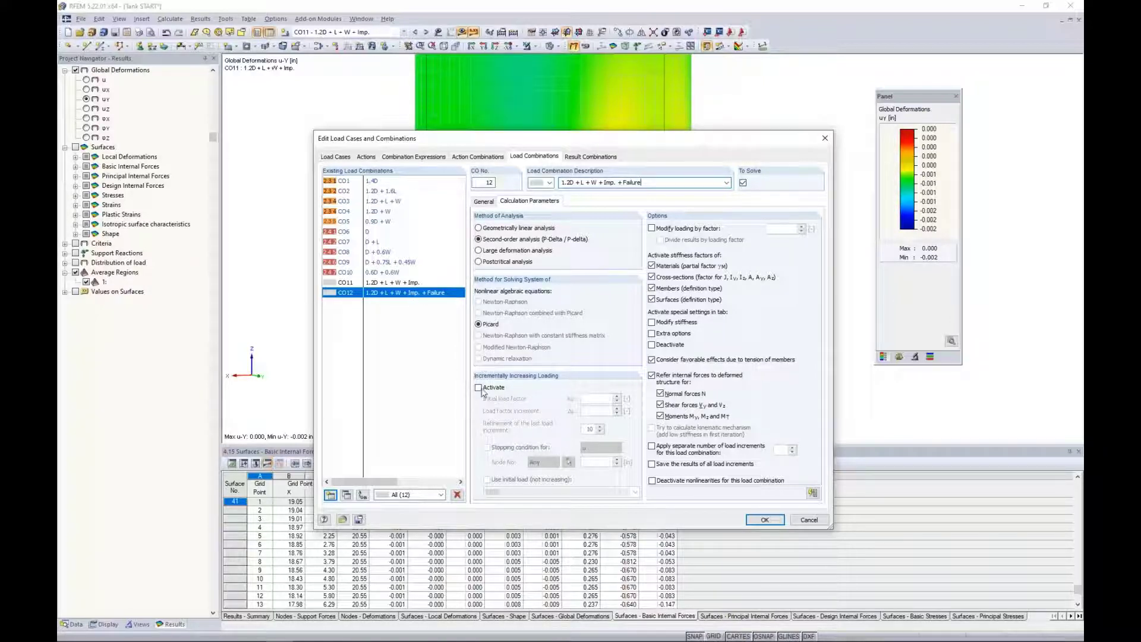
Activate incrementally increasing loading for CO12 with load factor increment 1.000, a stopping condition of u = 6 in at any node, and an initial load.
click(500, 385)
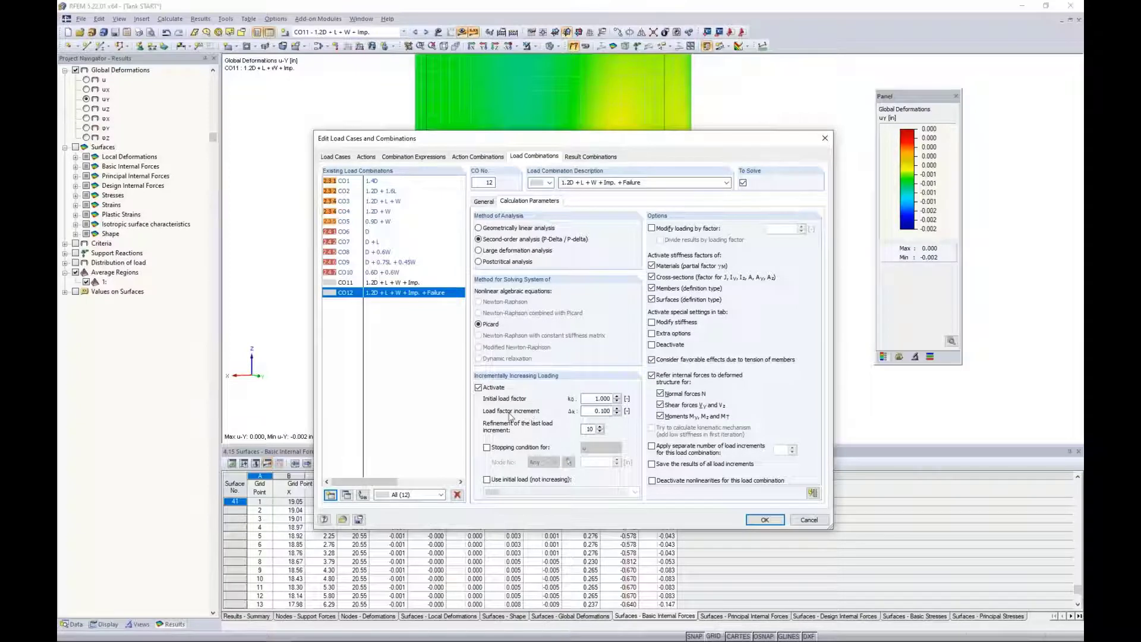
double_click(600, 411)
text(1.0)
click(487, 447)
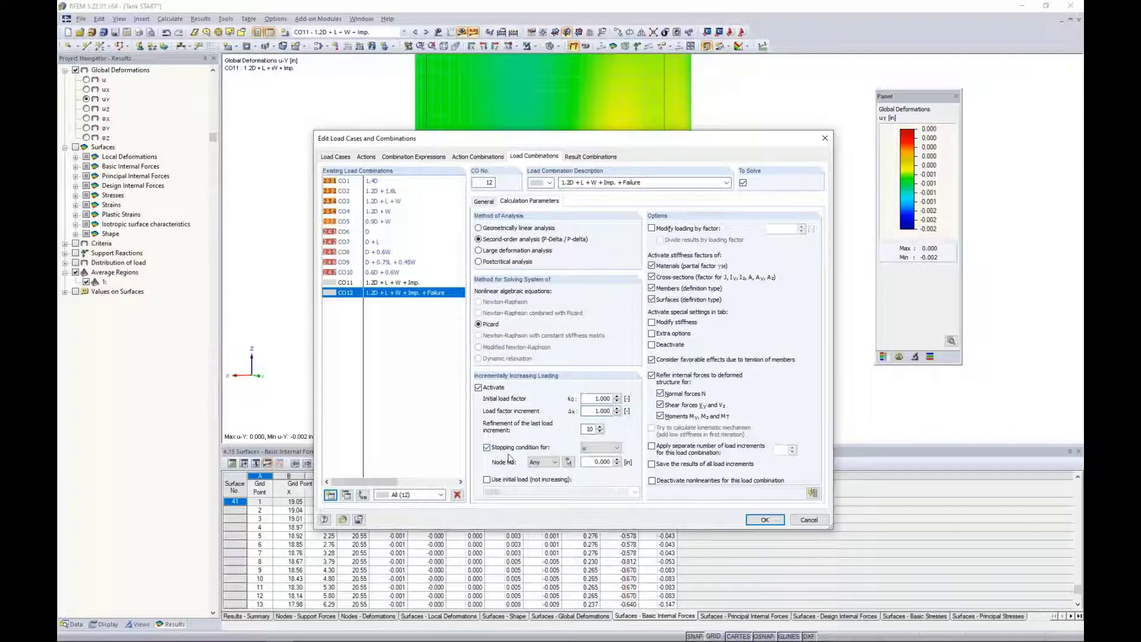
double_click(601, 462)
text(6)
click(488, 480)
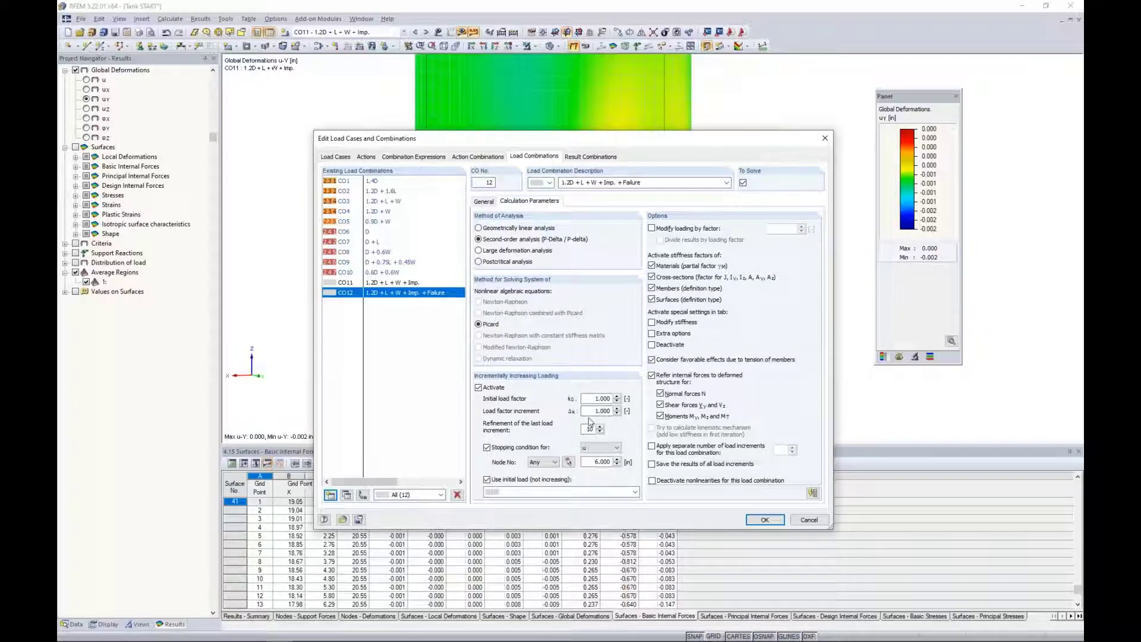
Create load combination CO13 named "1.2D" from the self-weight load case with factor 1.20.
click(330, 496)
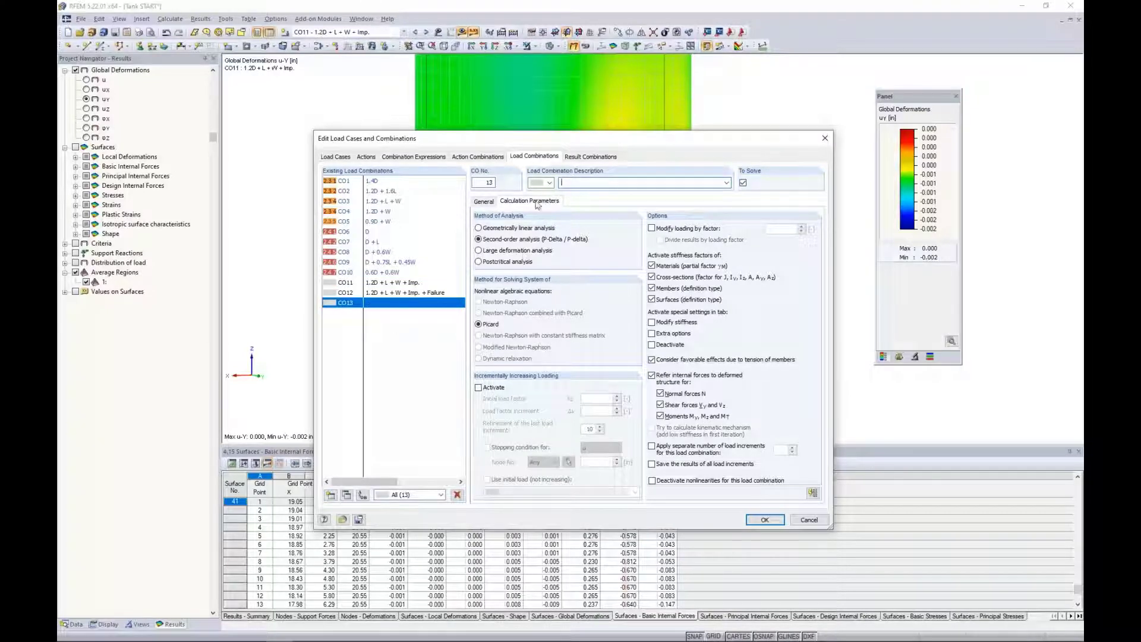
click(483, 201)
click(568, 181)
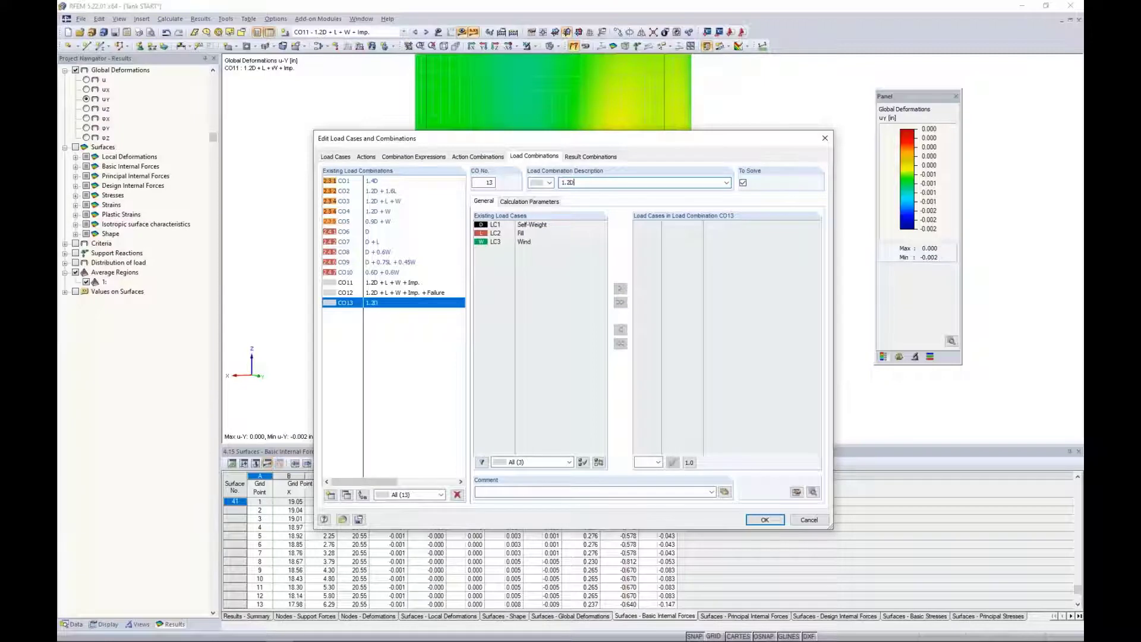
double_click(529, 225)
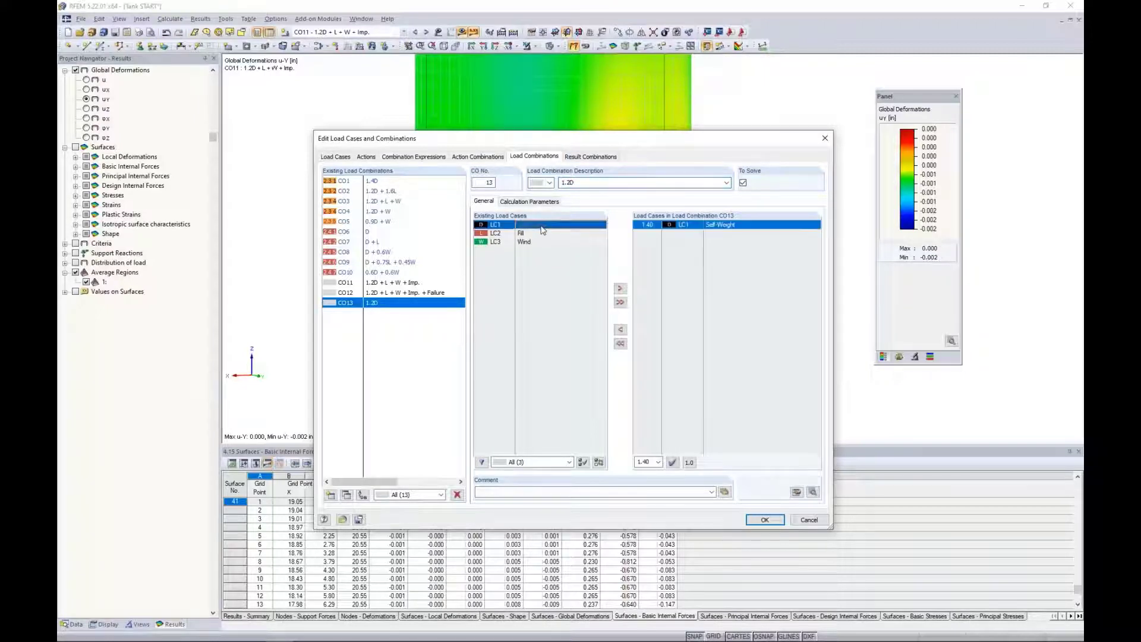
click(652, 226)
click(657, 225)
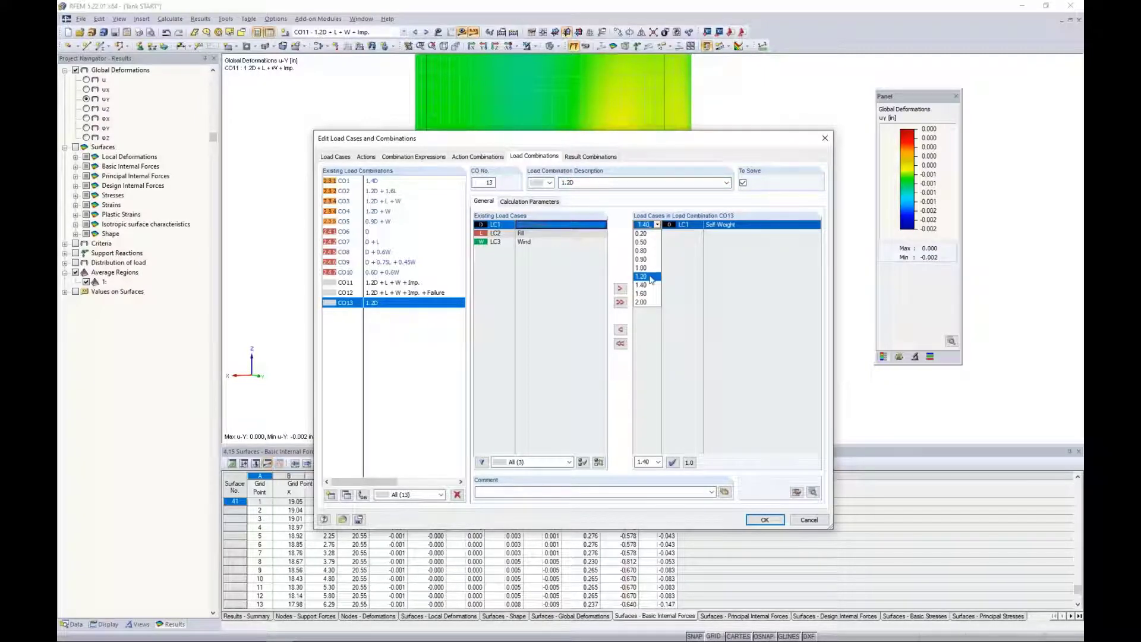
click(652, 279)
click(529, 202)
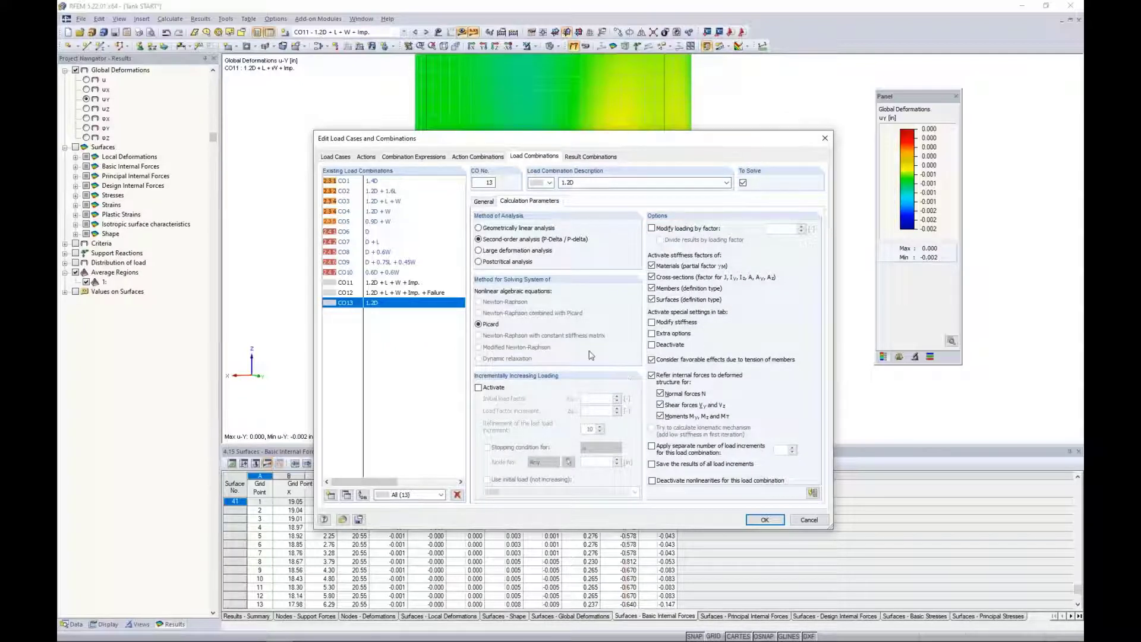
click(483, 201)
Assign CO13 - 1.2D as the non-increasing initial load of load combination CO12.
click(413, 293)
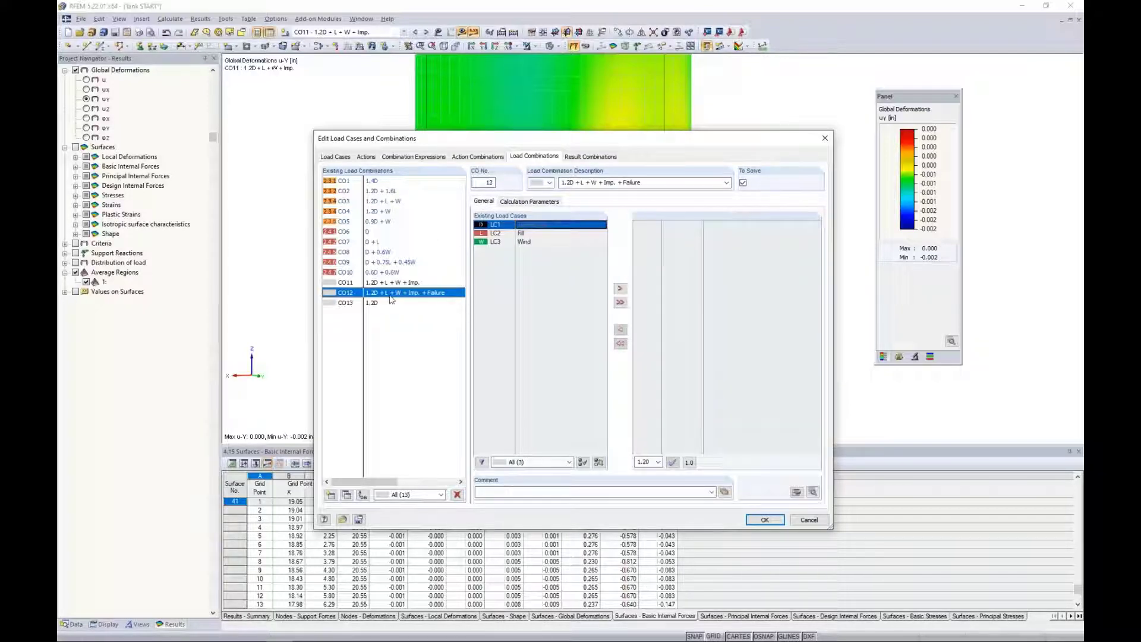
click(521, 202)
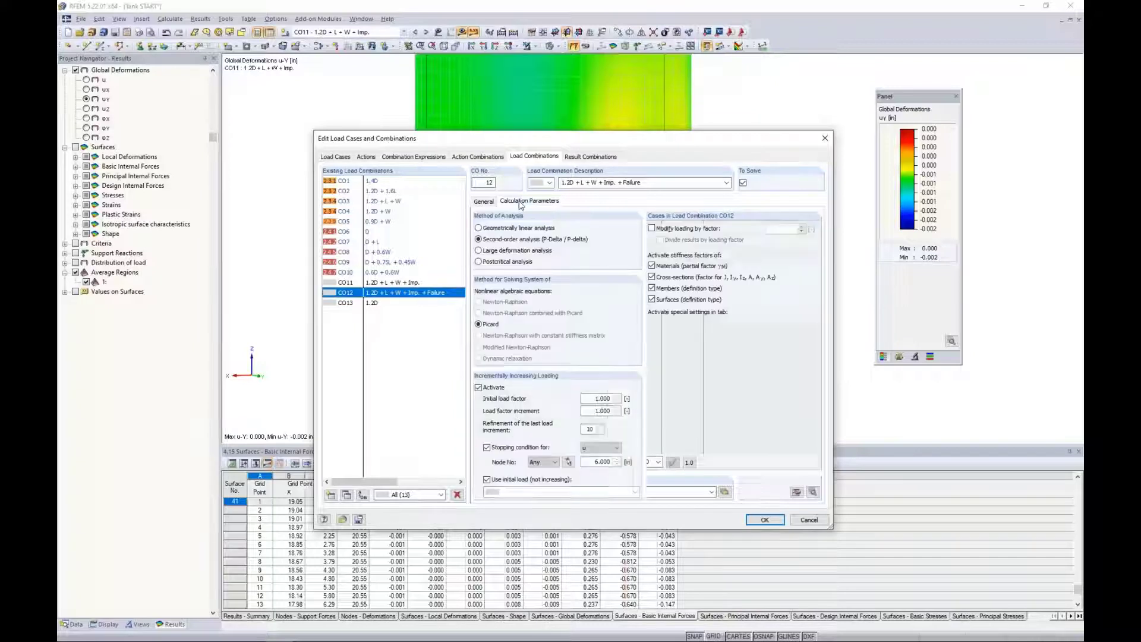
click(515, 492)
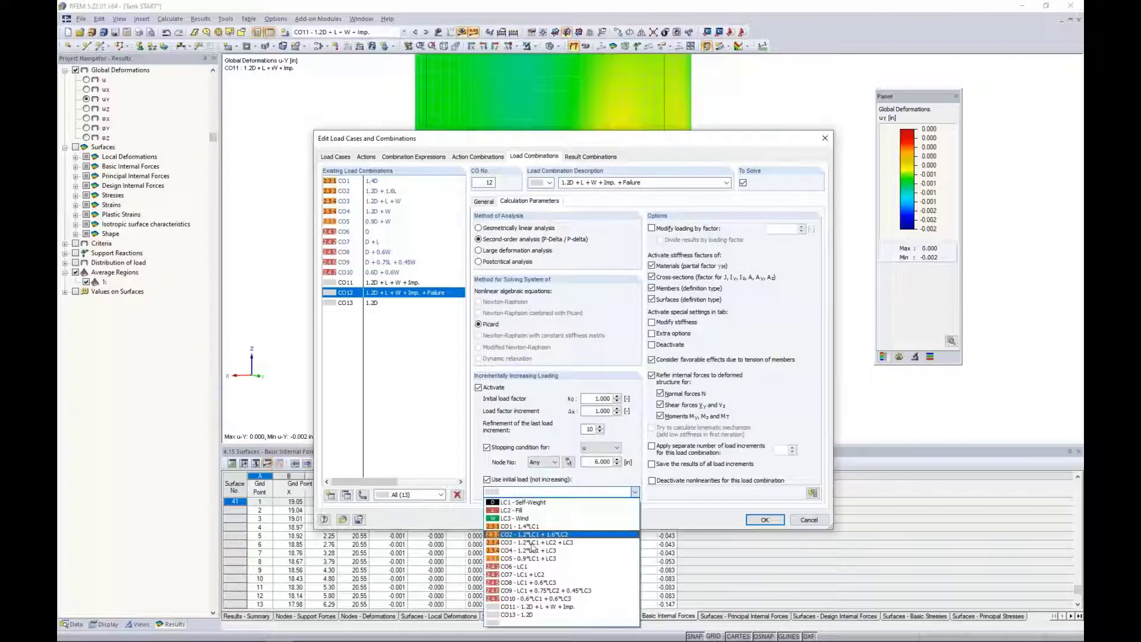
click(576, 622)
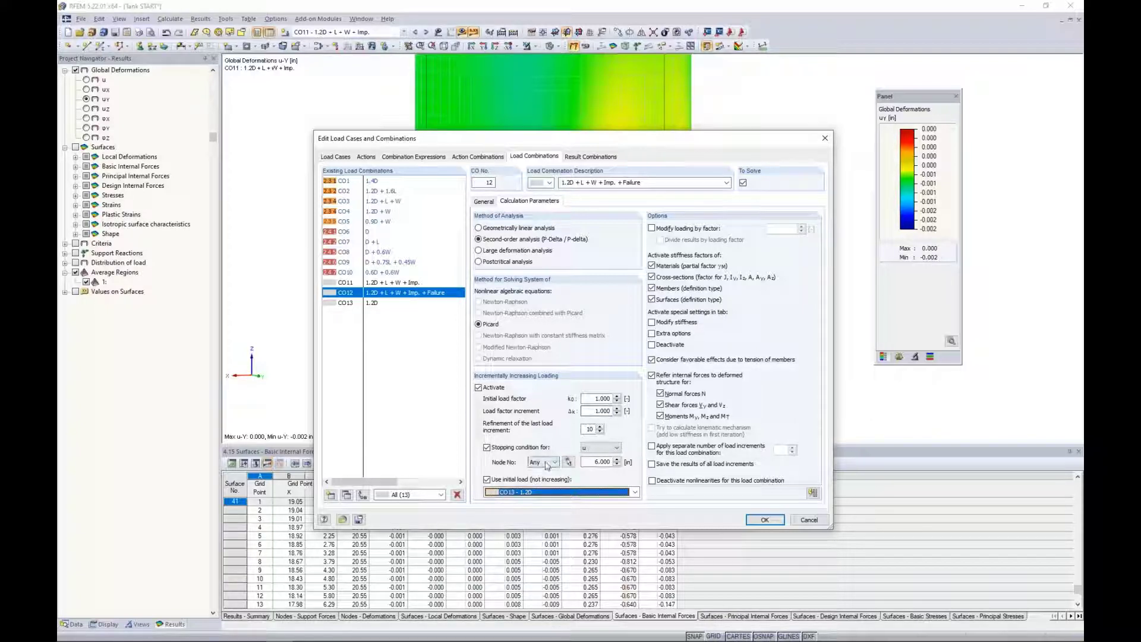
Enable extra options for CO12 and activate the generated imperfections of RF-IMP case CA1 as initial deformation.
click(652, 333)
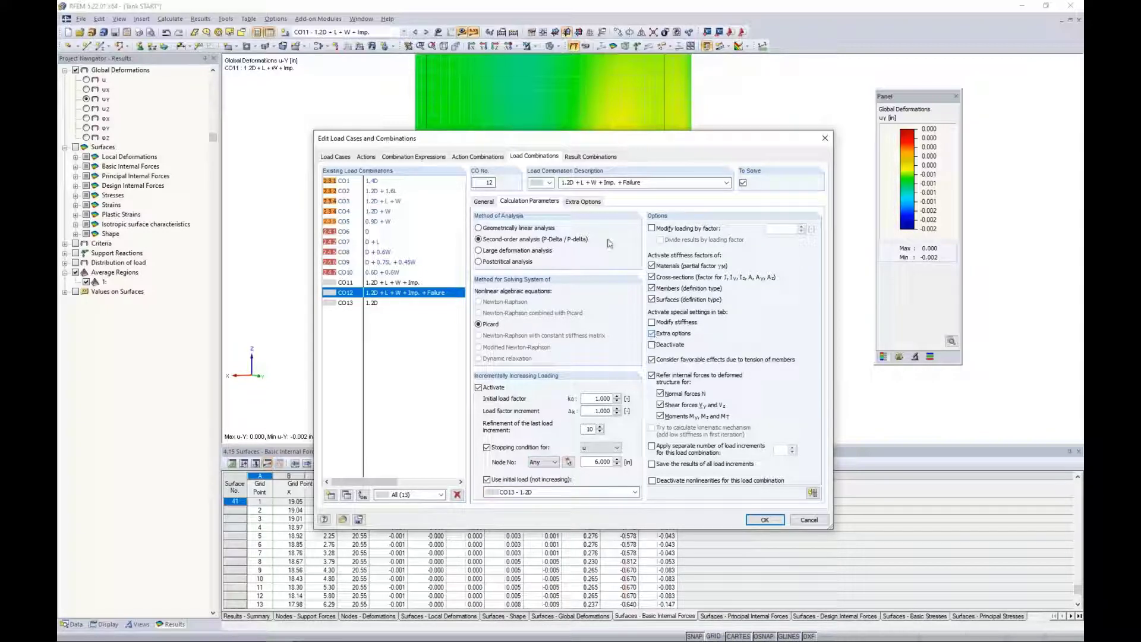
click(585, 202)
click(652, 336)
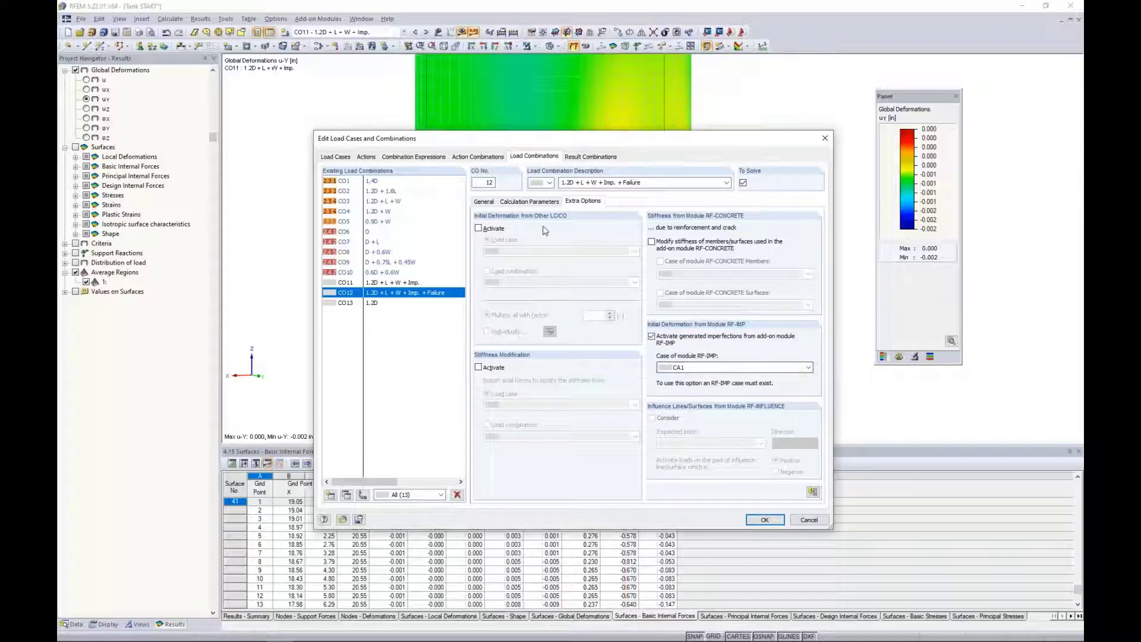
Save the results of all load increments for CO12 and set its method to large deformation analysis.
click(537, 202)
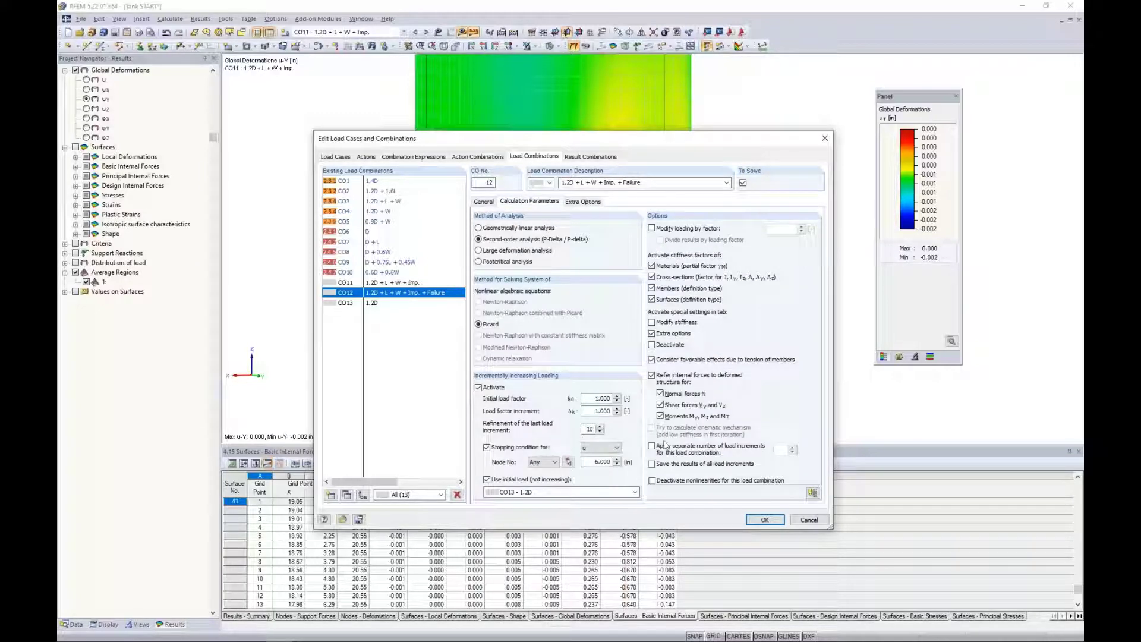
click(652, 464)
click(479, 251)
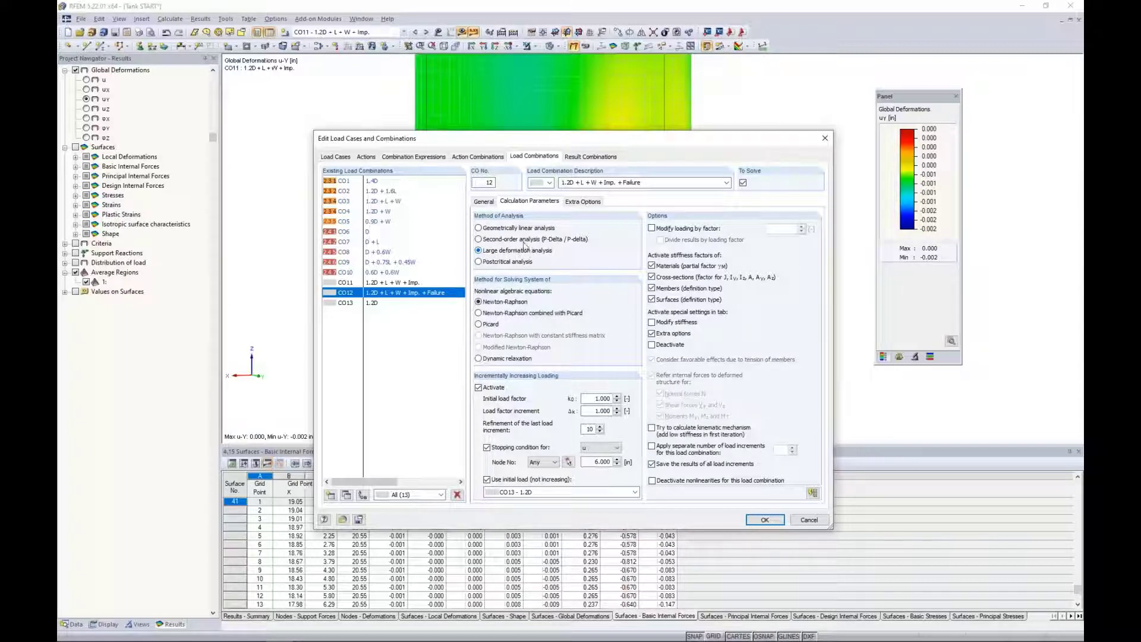
Add the fill and wind load cases to CO12 with factor 1.00 and accept the load combinations, allowing existing results to be deleted.
click(485, 202)
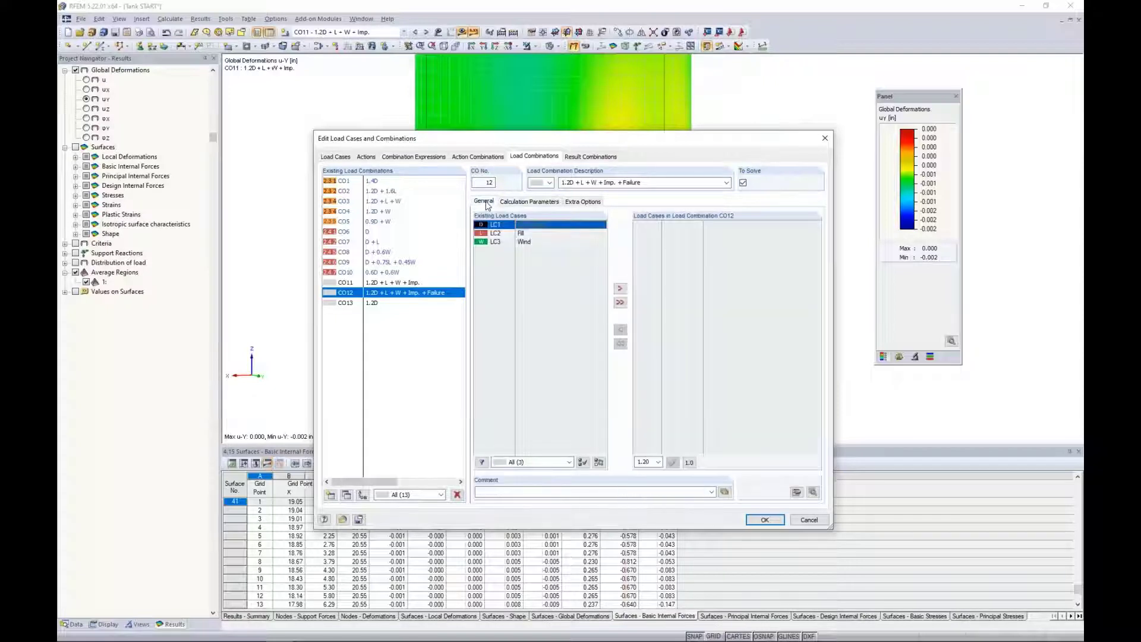
click(522, 233)
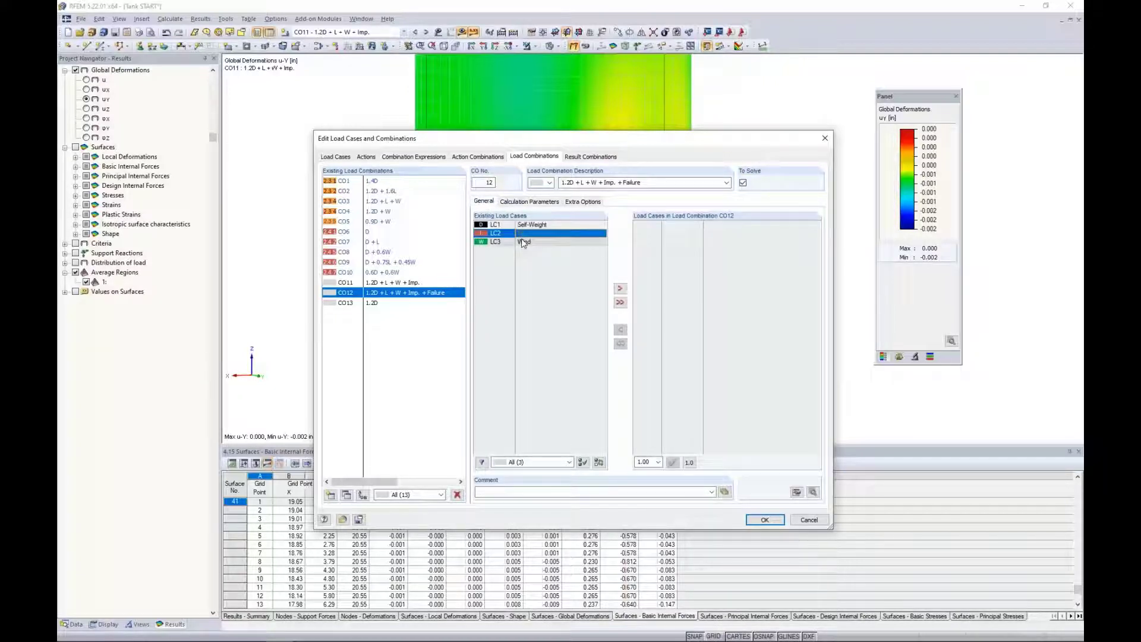
shift+click(523, 242)
click(620, 288)
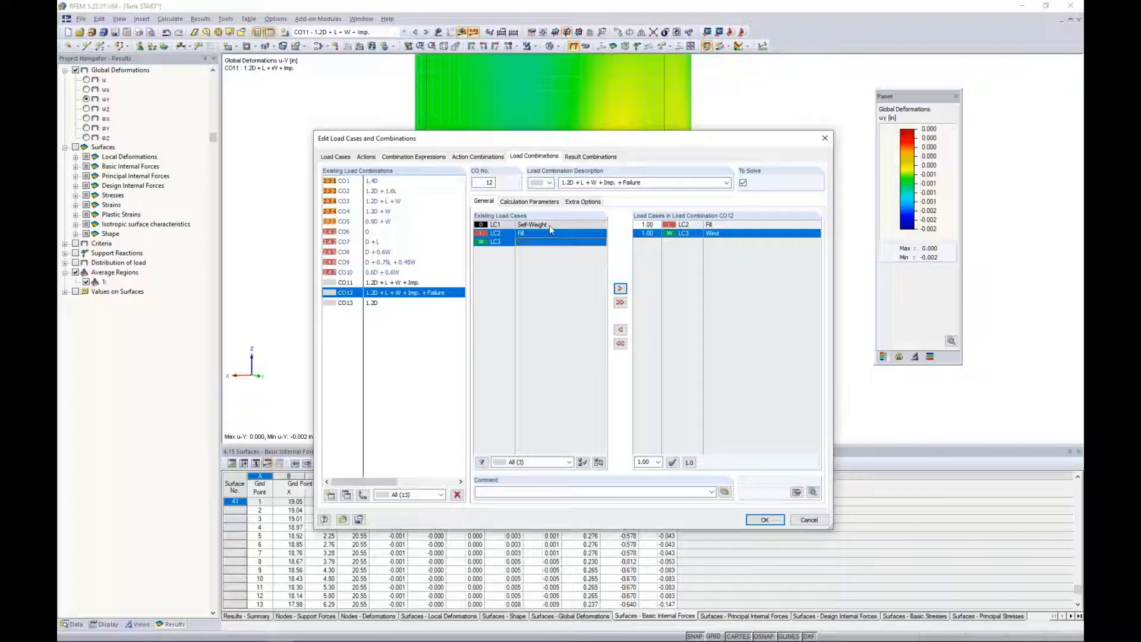
click(540, 202)
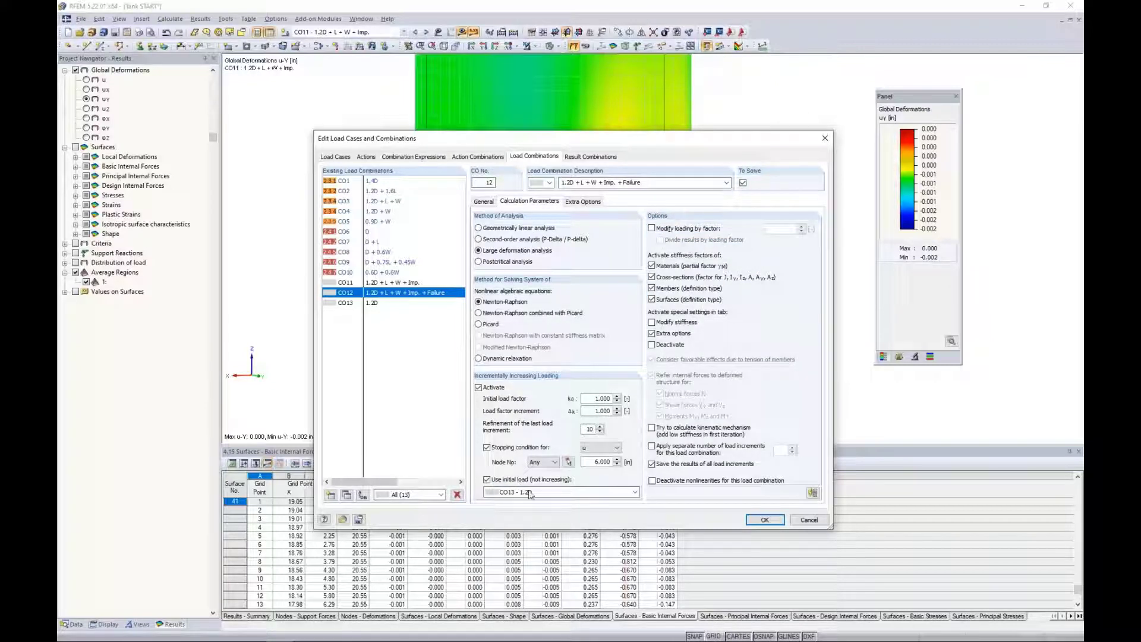
click(482, 202)
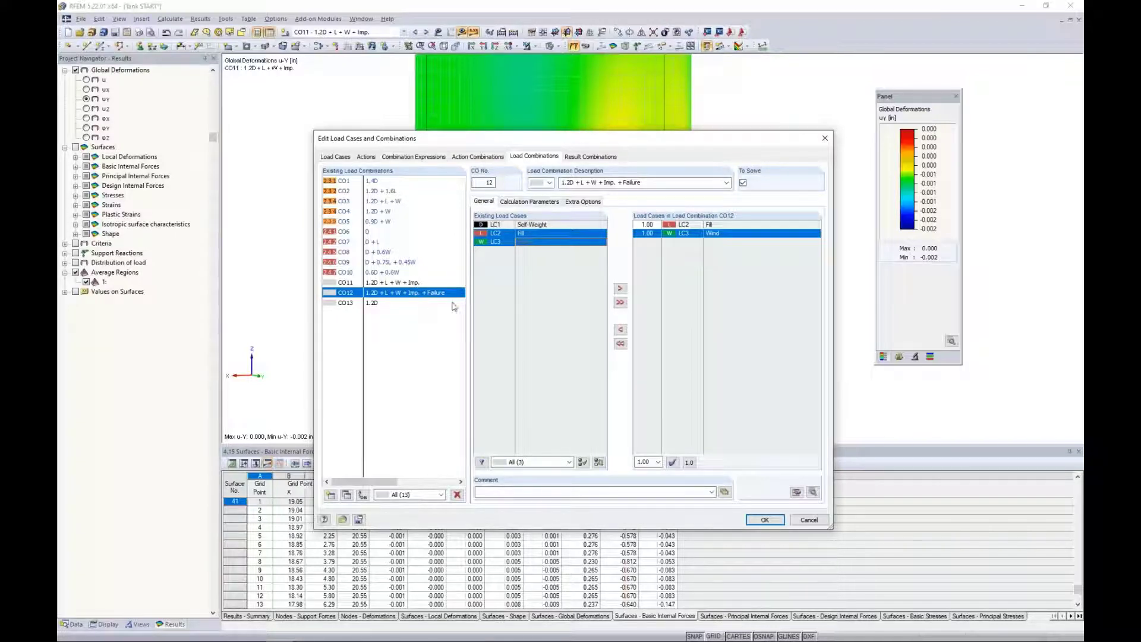
click(764, 520)
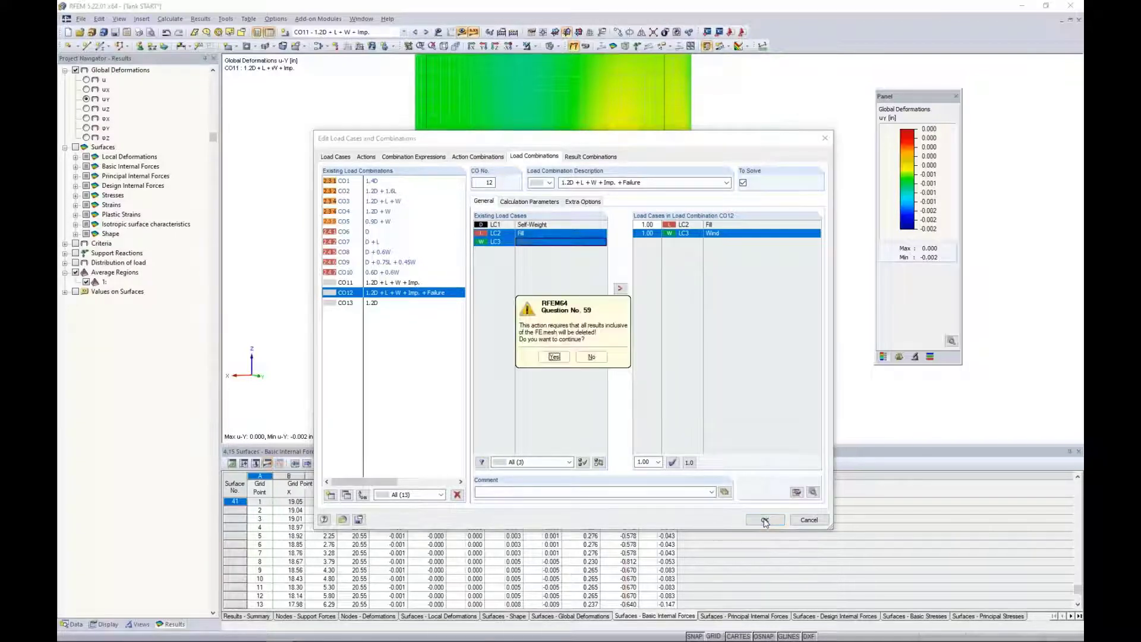
click(553, 357)
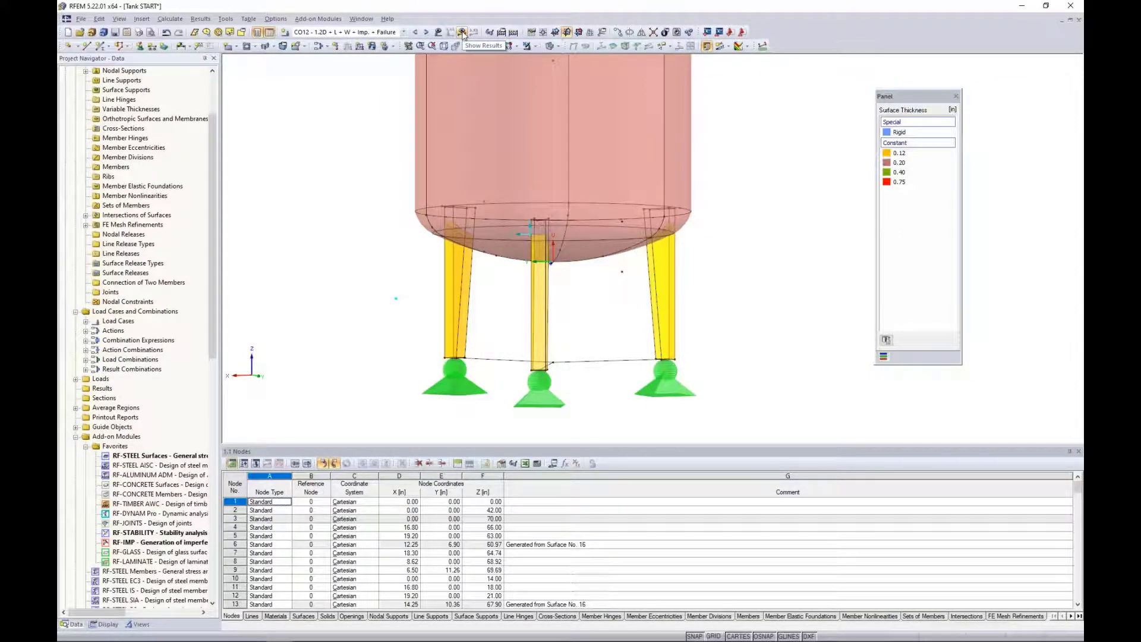
Switch to the open Tank FINISH model.
click(361, 19)
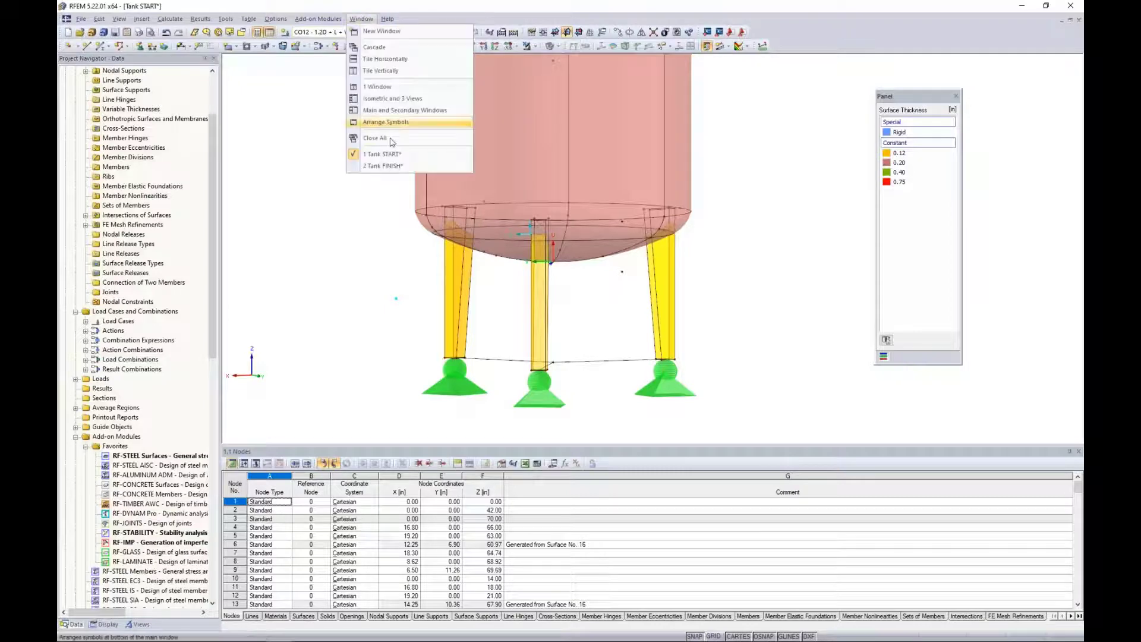
click(383, 166)
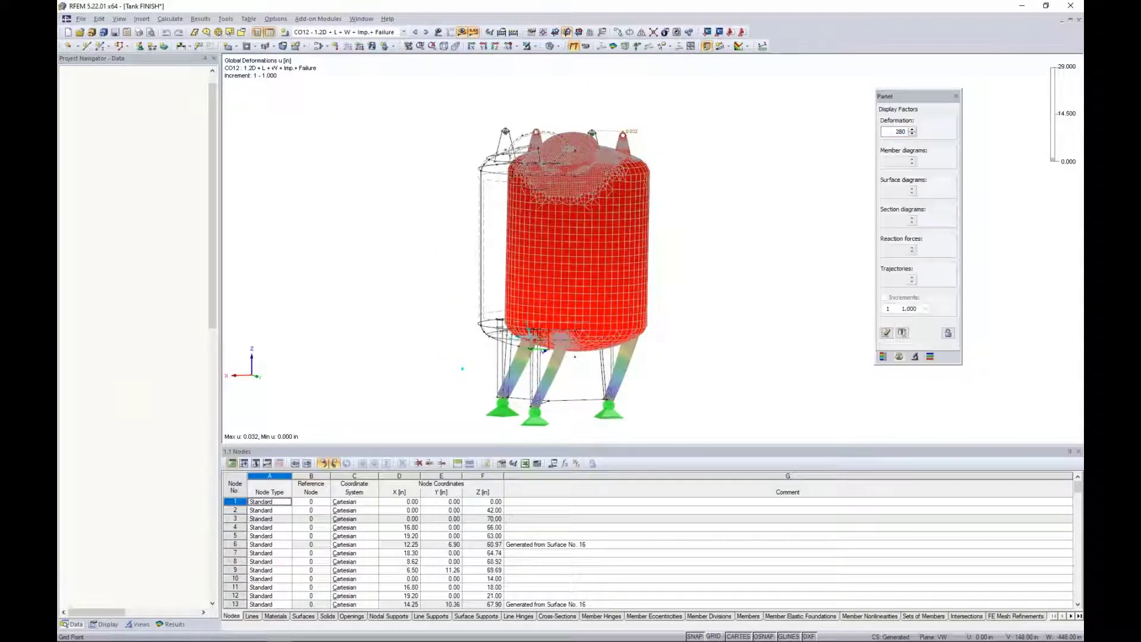
Display CO12's global deformations by load increment and lock the deformation display factor at 30.
click(175, 625)
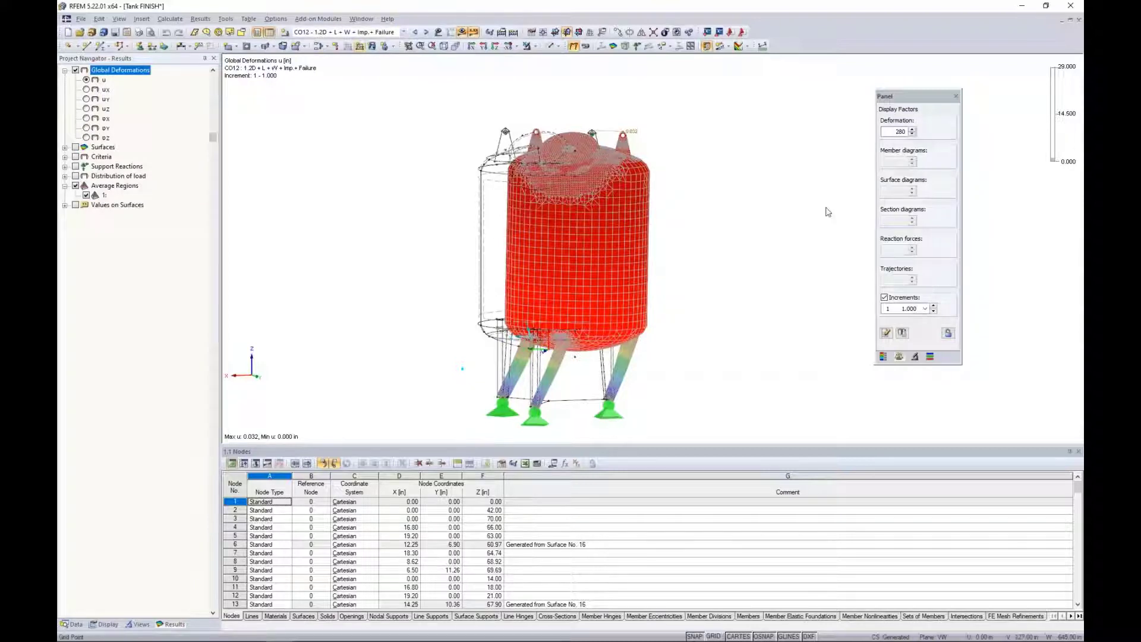
click(885, 298)
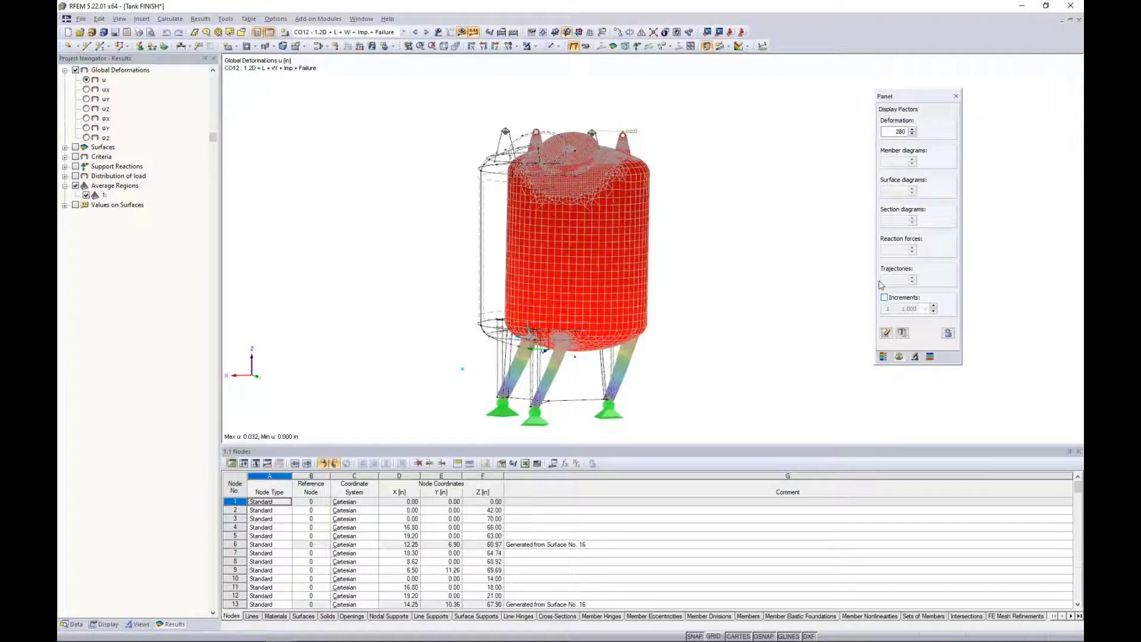
click(884, 298)
click(884, 298)
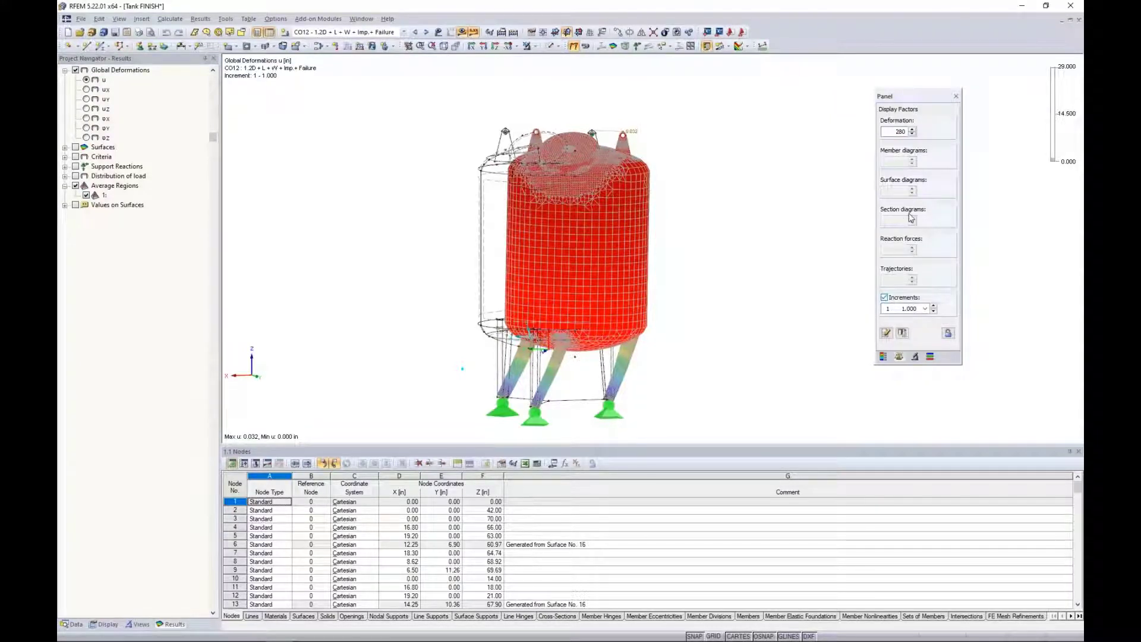
drag(893, 132, 946, 133)
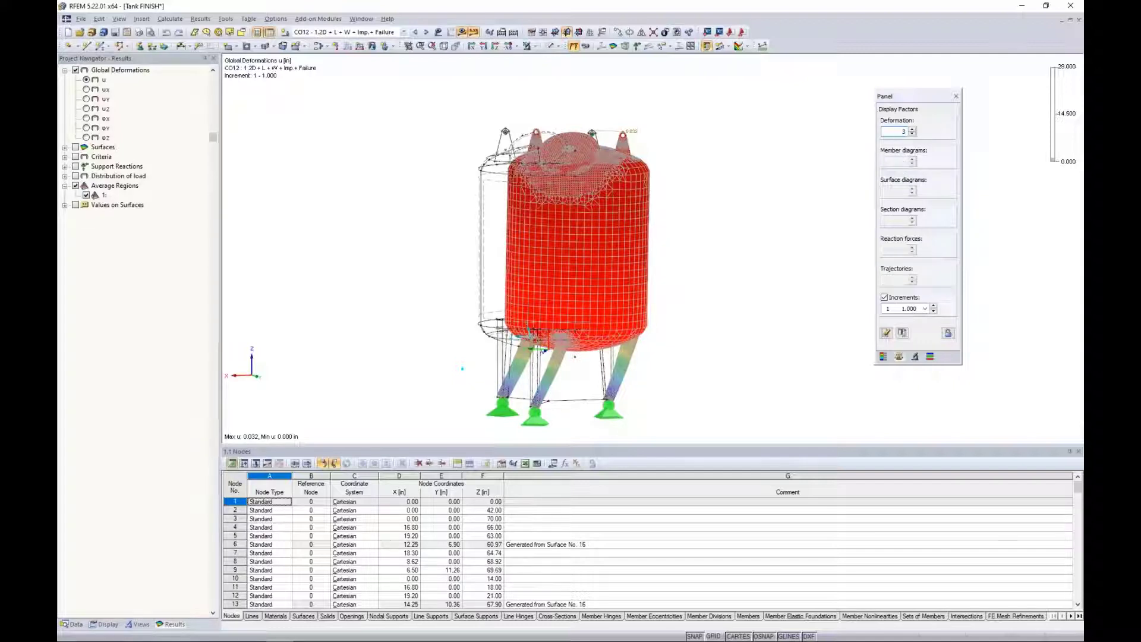
key(Return)
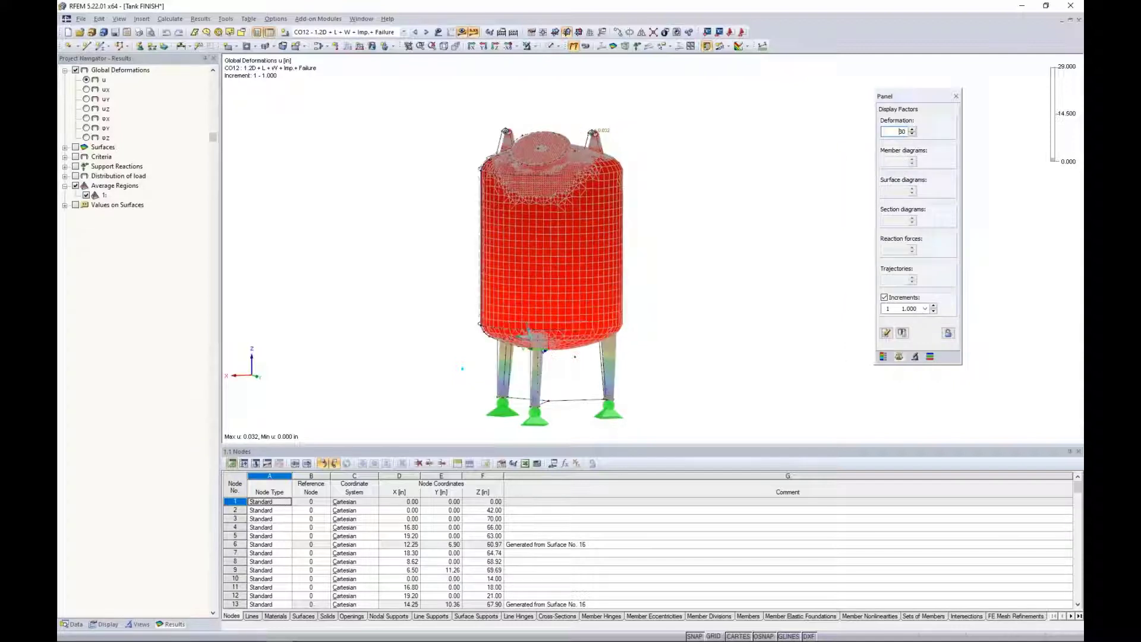
click(949, 333)
Try the FE mesh display on surfaces and restore the mesh on surface results.
scroll(606, 356, up, 3)
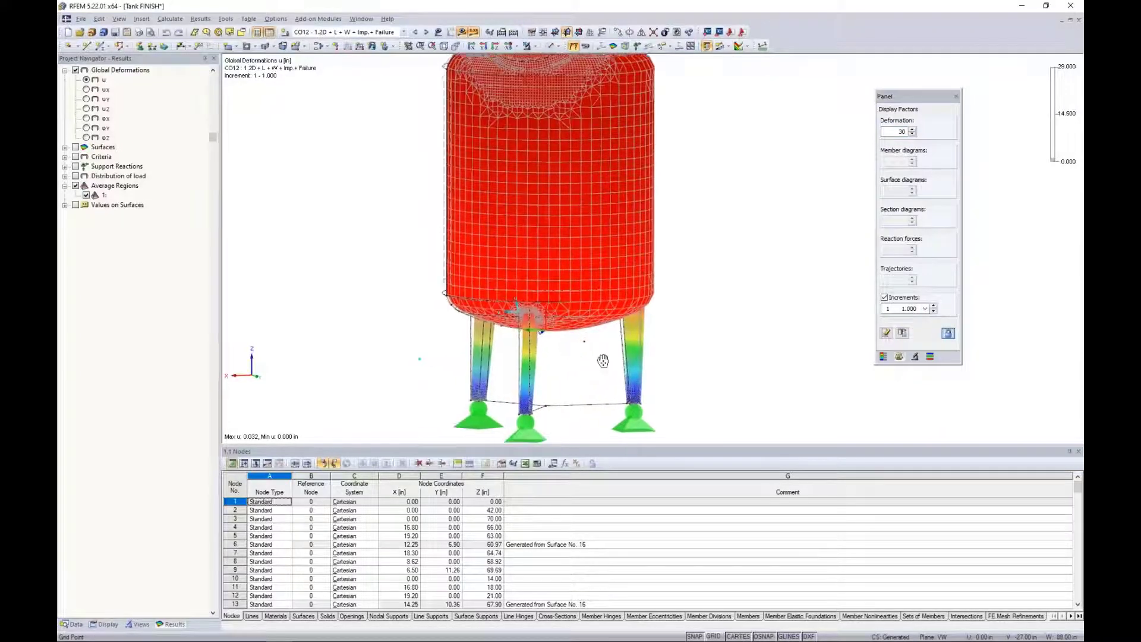
click(105, 624)
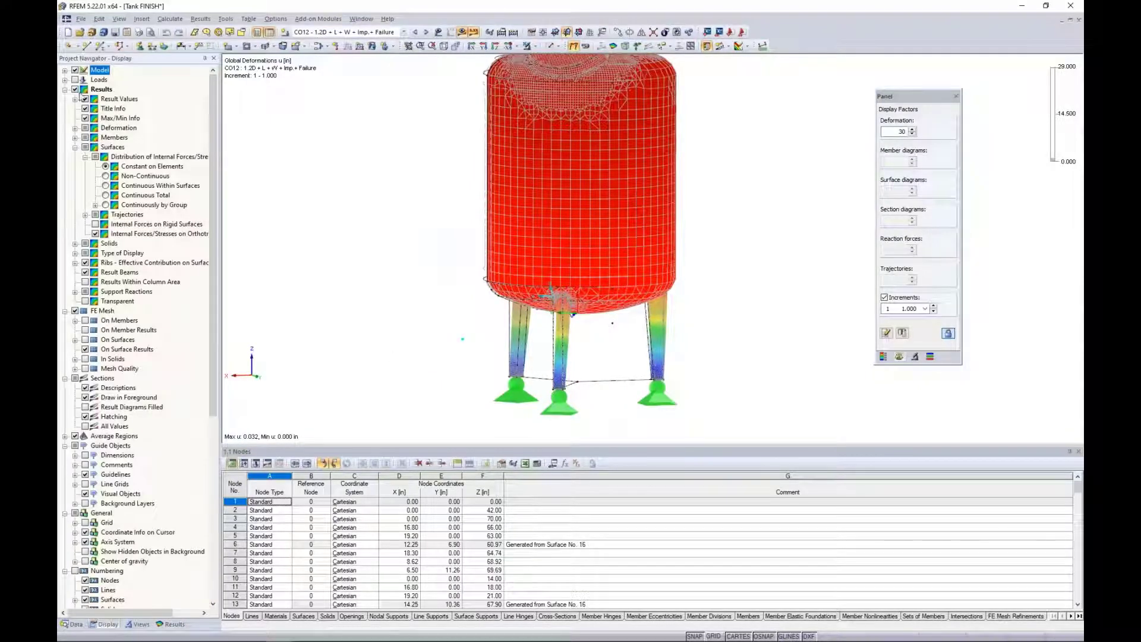
click(65, 90)
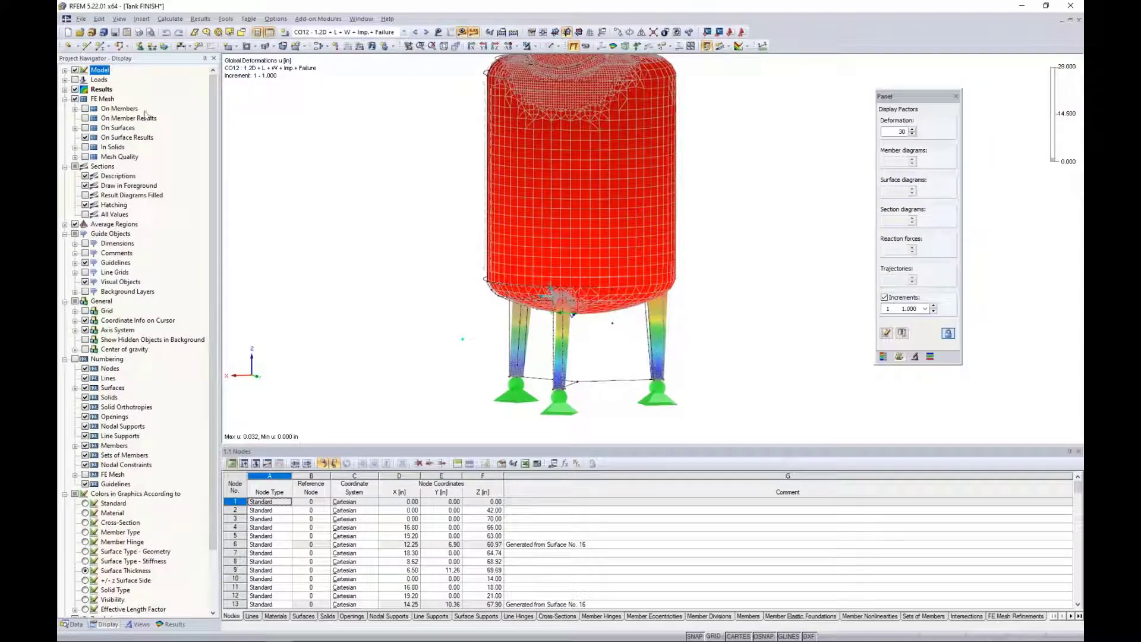
click(85, 128)
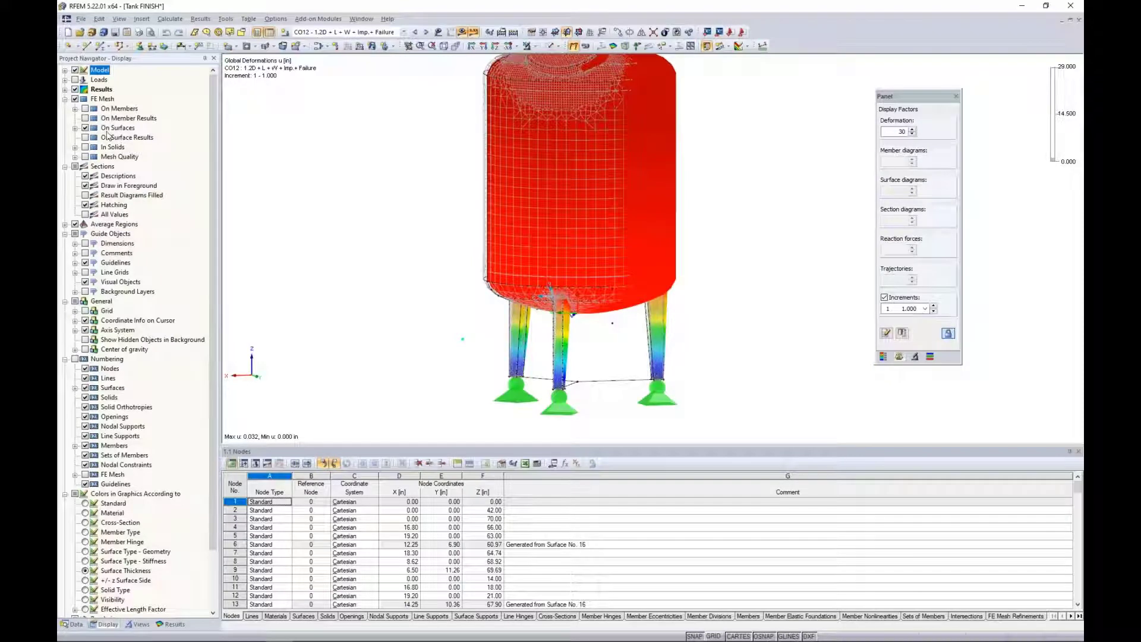
click(85, 128)
click(85, 137)
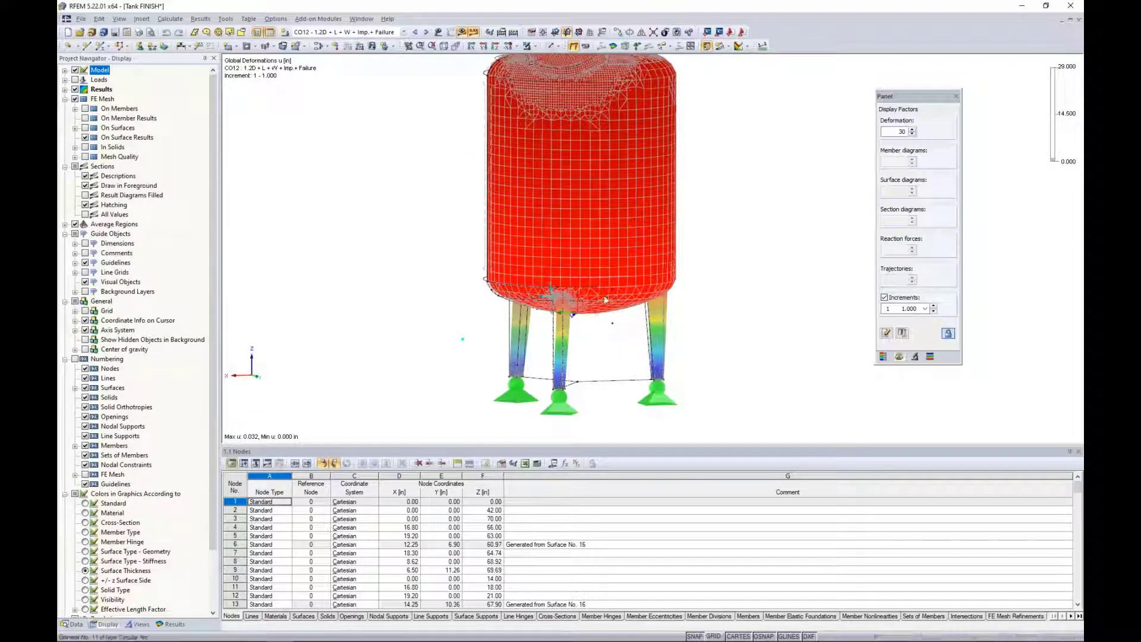
scroll(597, 348, up, 1)
middle_drag(597, 350, 593, 363)
scroll(593, 363, down, 1)
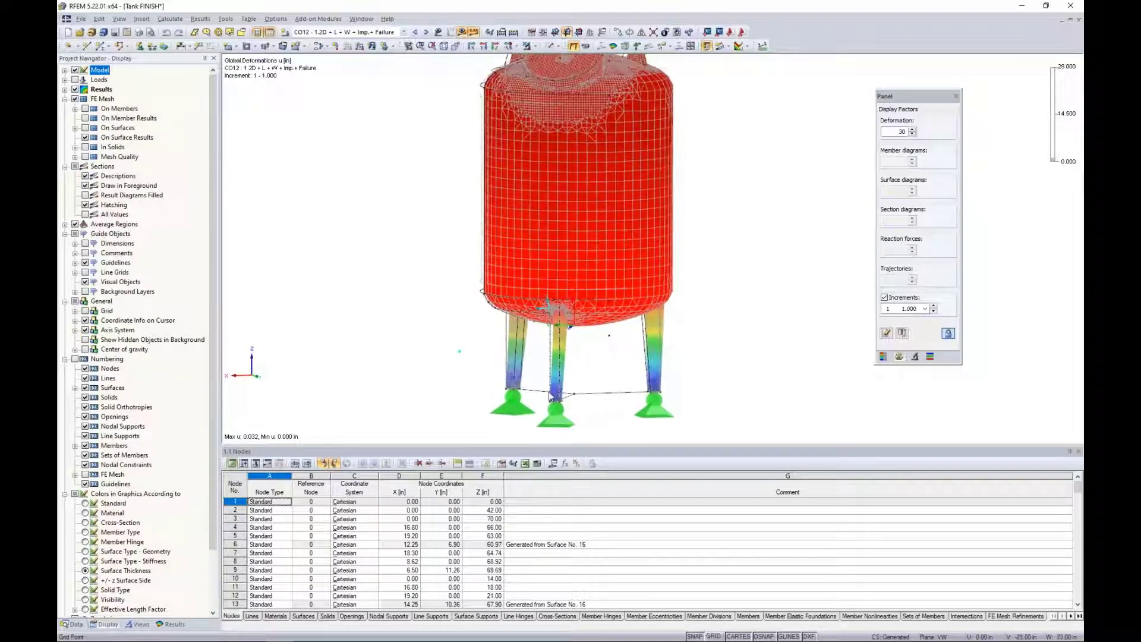
Go through the tank's CO12 global deformations from load increment 1 up to increment 15.
click(171, 625)
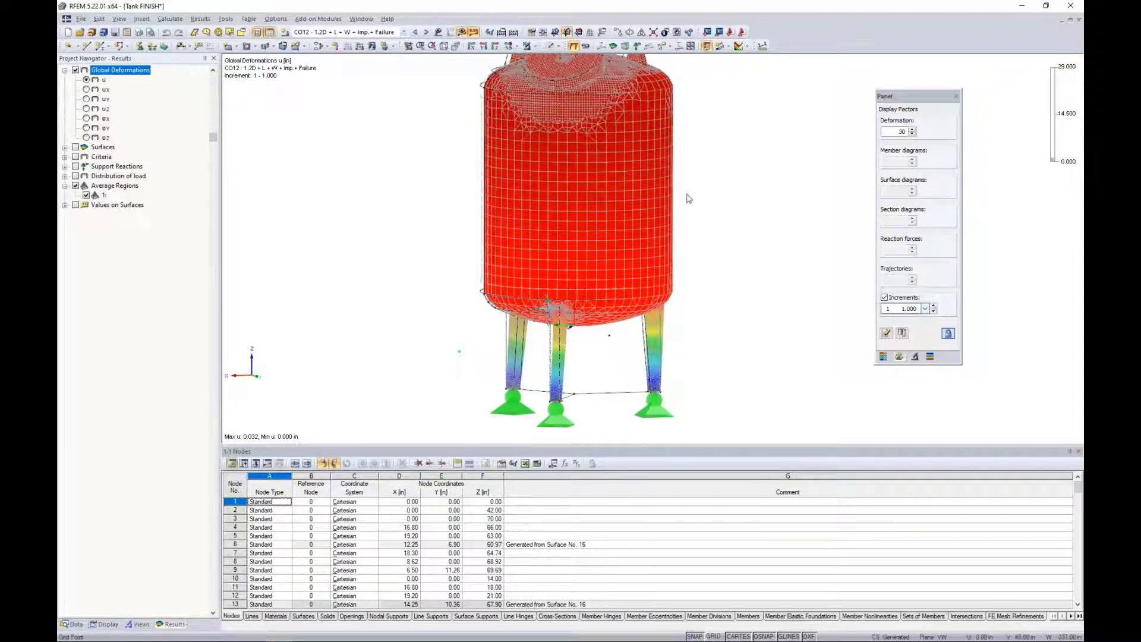
scroll(688, 203, down, 1)
middle_drag(687, 203, 678, 223)
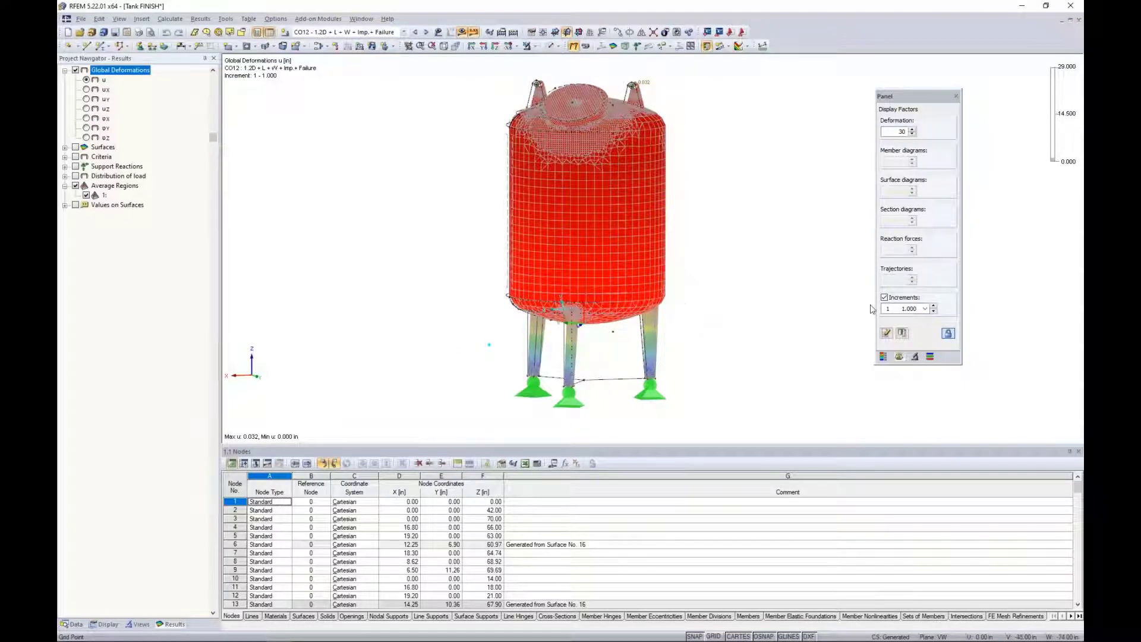
click(934, 306)
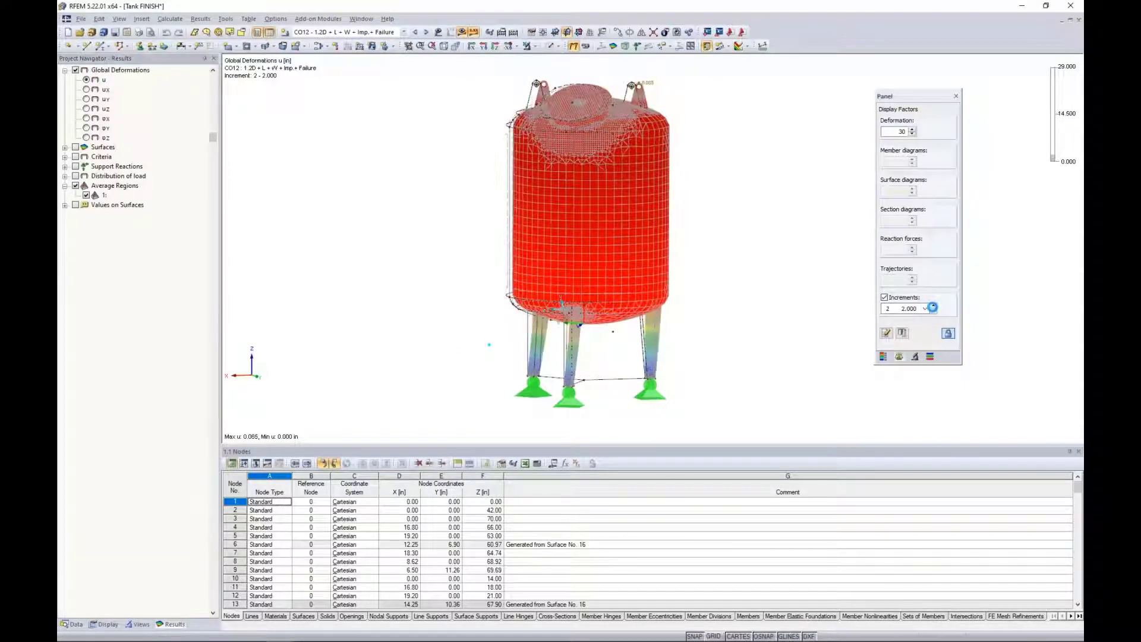
click(934, 306)
click(934, 306)
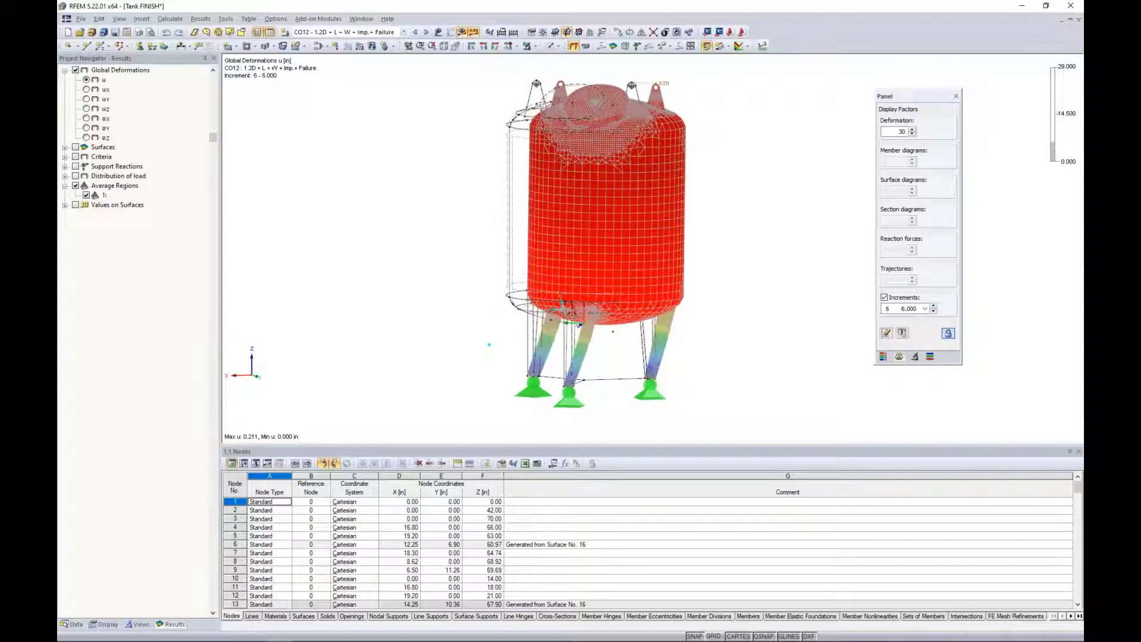
click(933, 306)
click(933, 306)
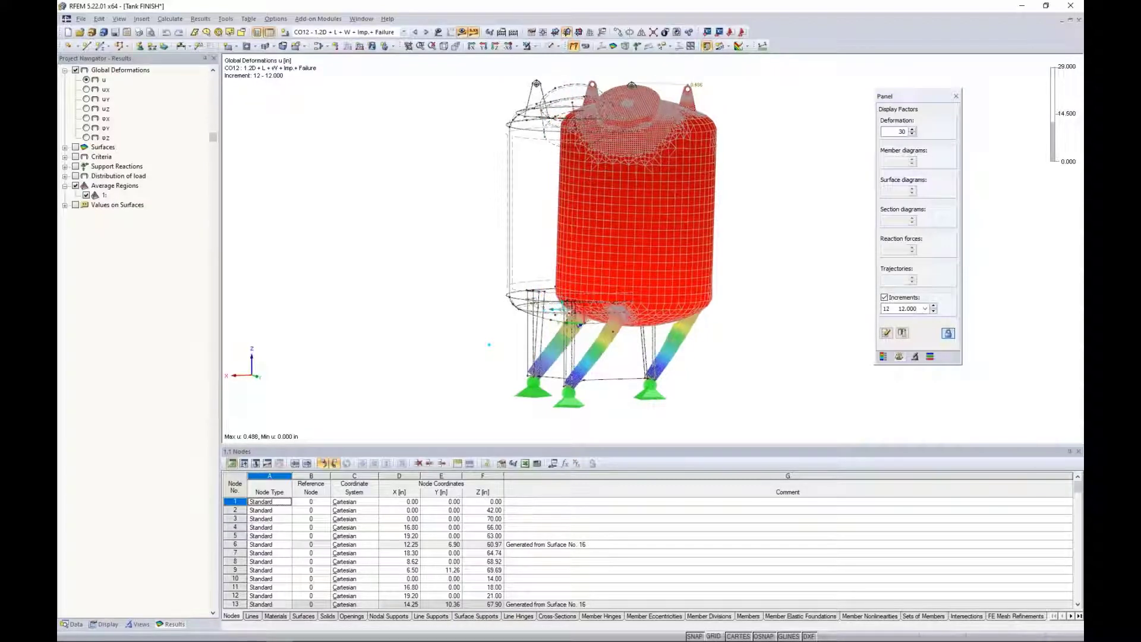
click(934, 306)
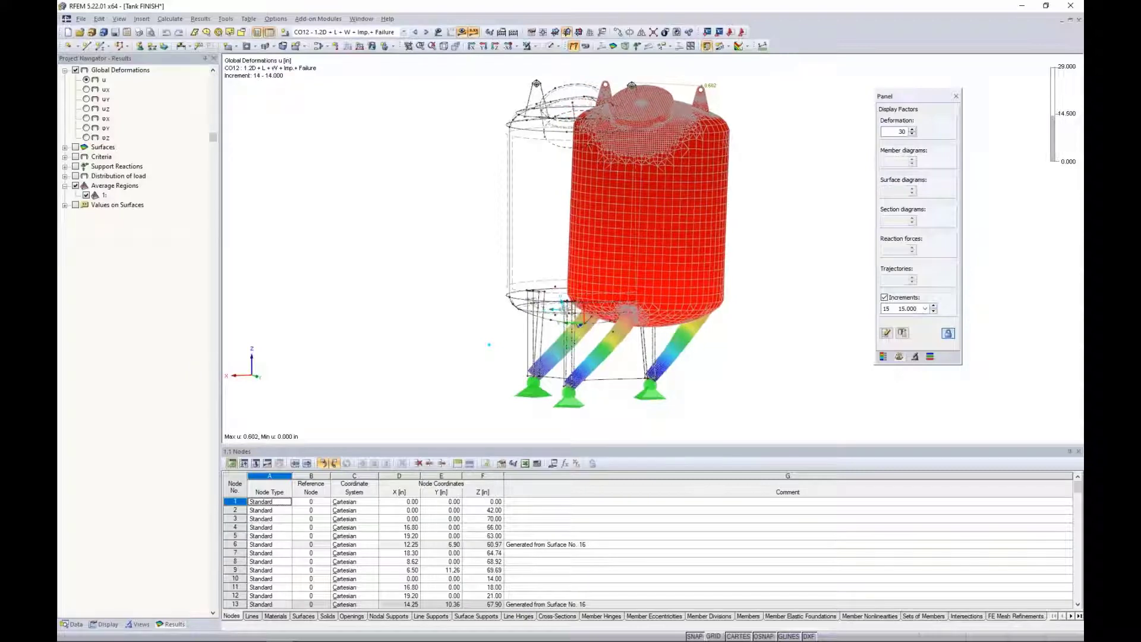
Isolate the tank leg with the buckled plates by showing only its selected objects.
scroll(663, 345, up, 6)
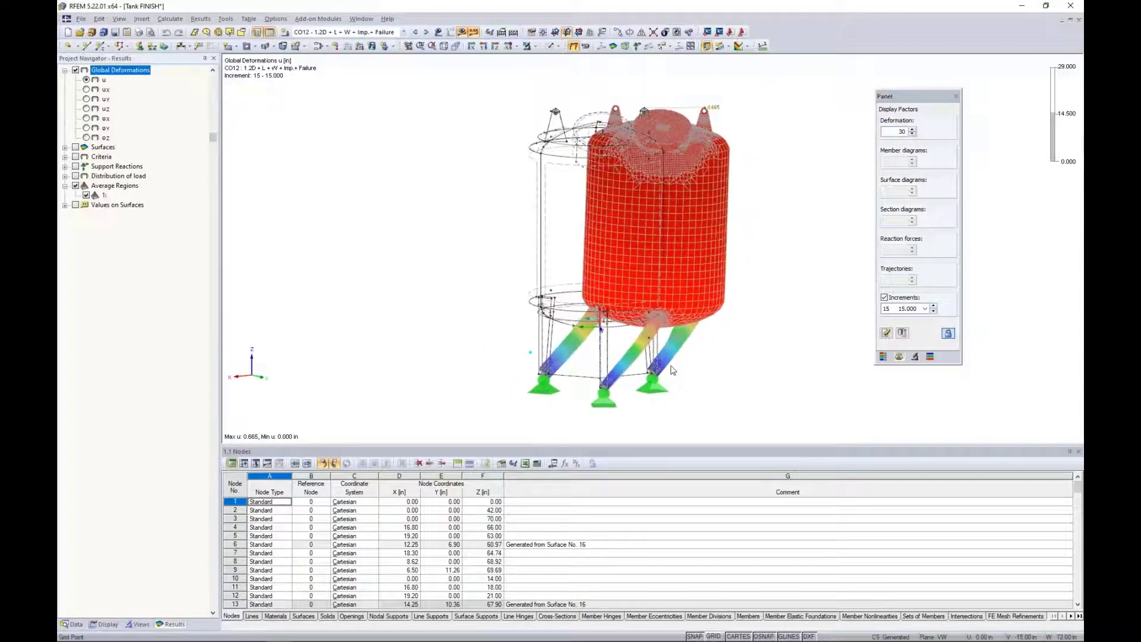
ctrl+middle_drag(663, 344, 690, 327)
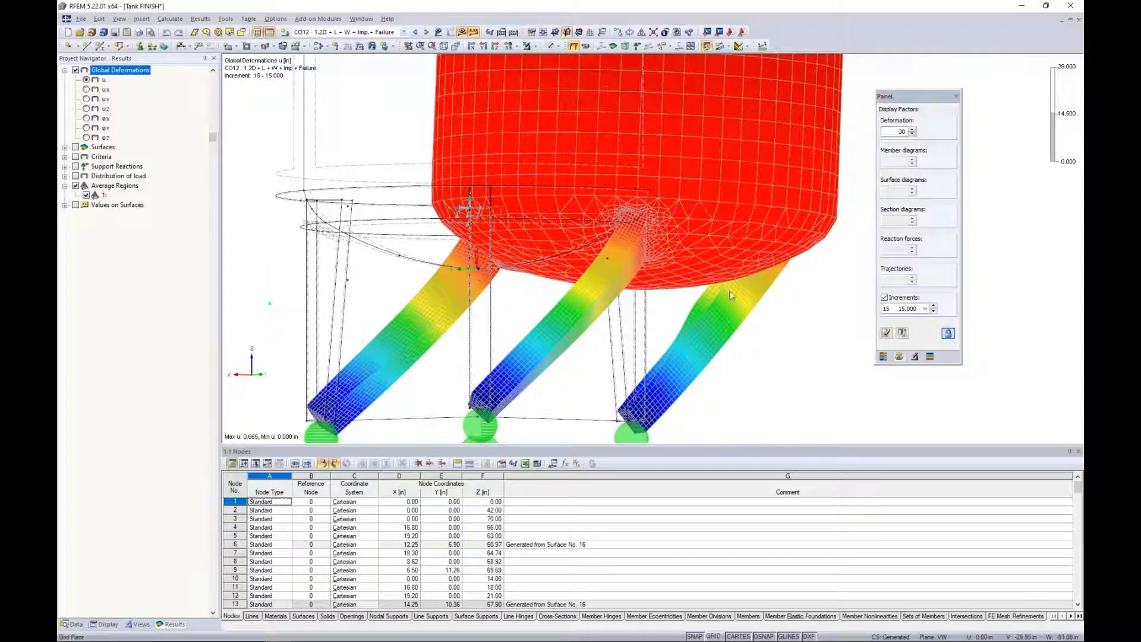
drag(754, 393, 586, 378)
click(534, 46)
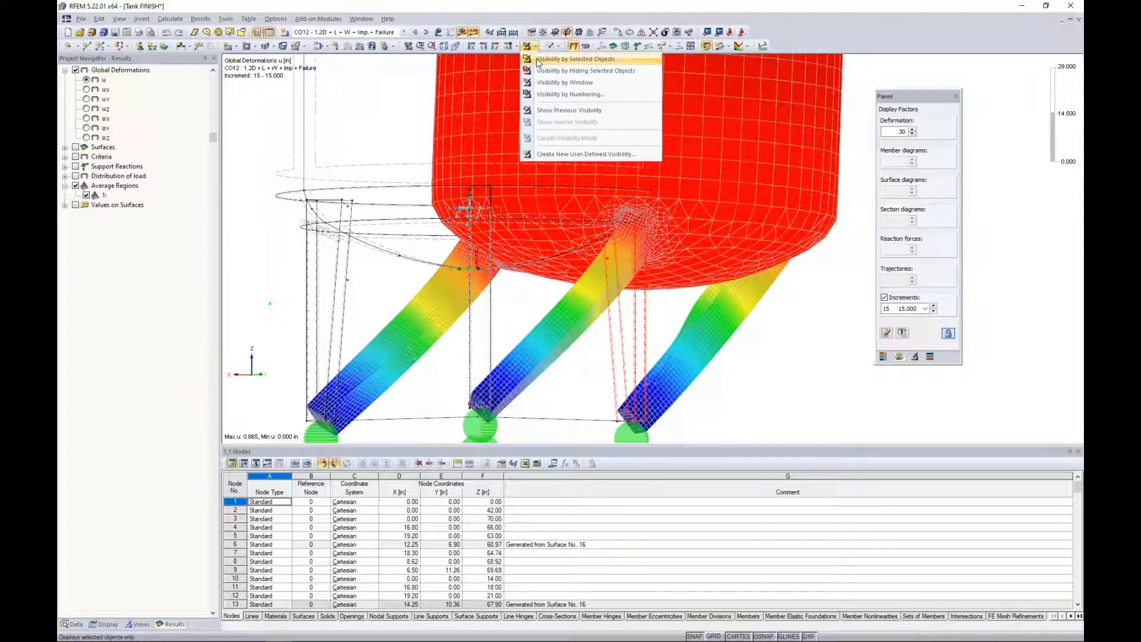
click(537, 59)
Examine the isolated leg's deformation and advance it to load increment 19.
ctrl+middle_drag(588, 280, 621, 363)
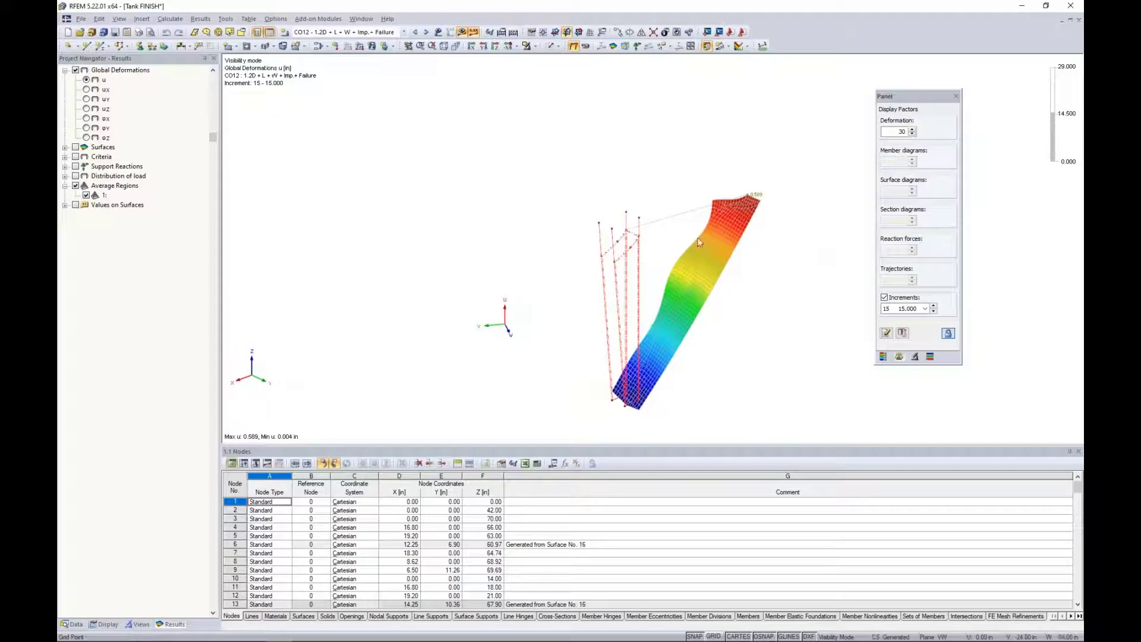
scroll(663, 296, up, 2)
ctrl+middle_drag(665, 300, 820, 291)
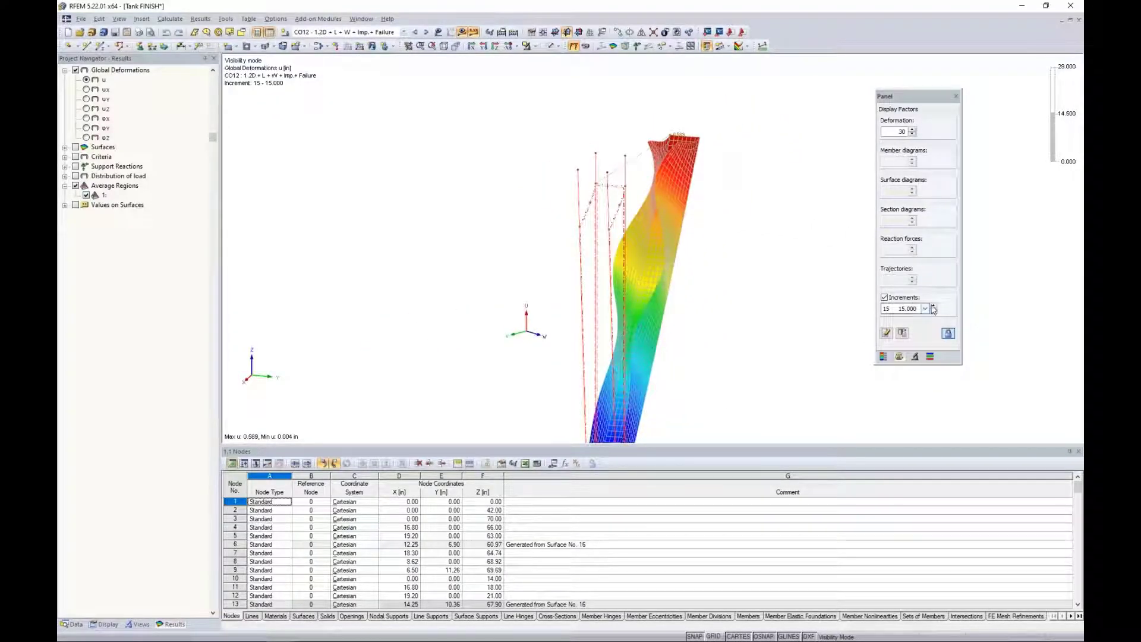
click(932, 306)
click(933, 306)
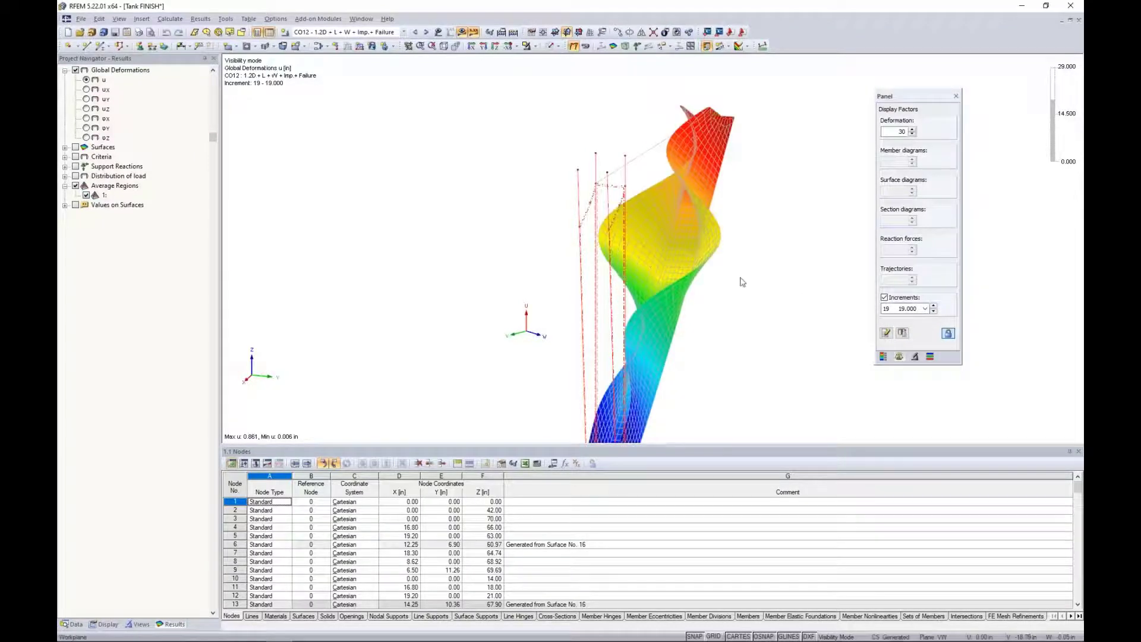
Cancel the visibility mode so the whole tank is shown again.
scroll(737, 282, down, 5)
ctrl+middle_drag(729, 285, 698, 265)
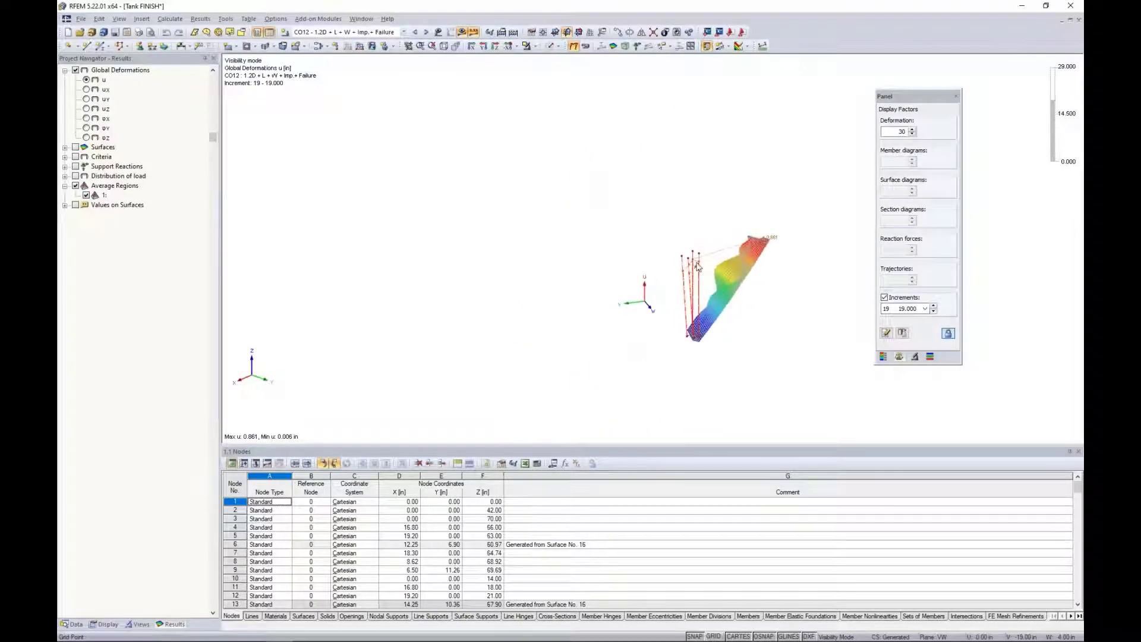
click(534, 47)
click(560, 140)
middle_drag(543, 229, 481, 241)
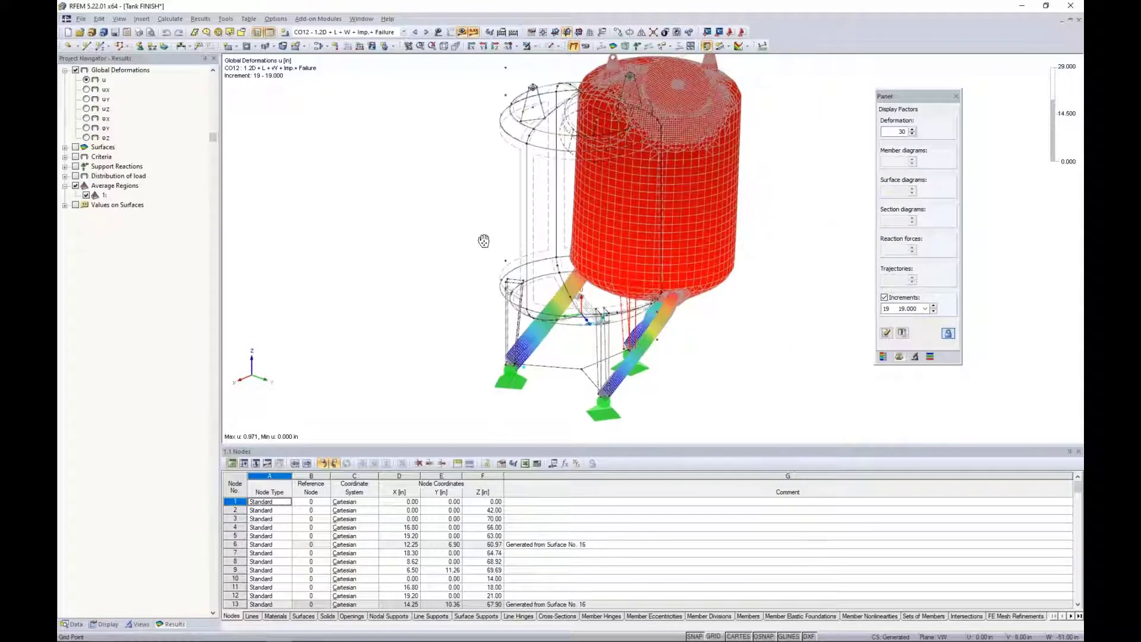
Follow the whole tank's deformation up to load increment 29 and return to increment 28.
click(933, 306)
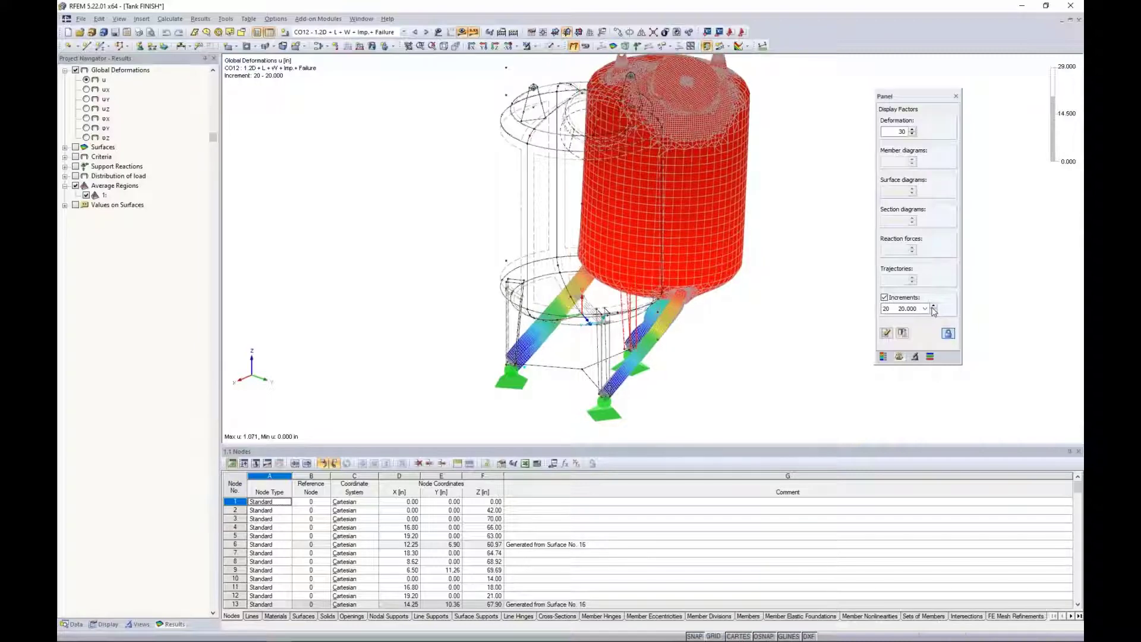
click(933, 307)
click(934, 307)
click(934, 306)
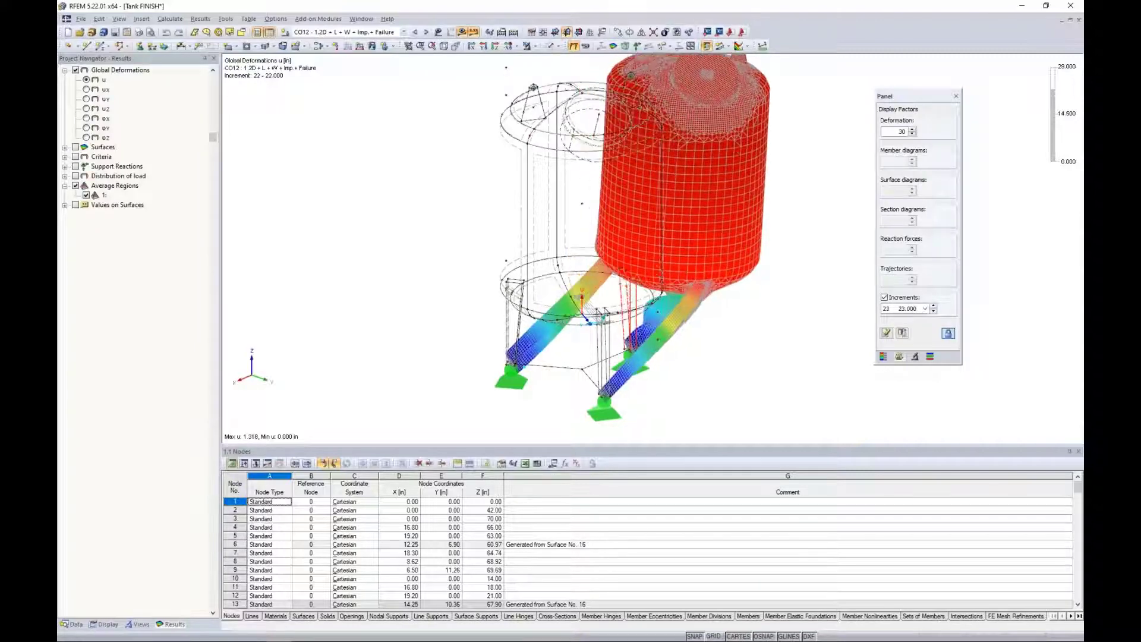
ctrl+middle_drag(703, 335, 772, 345)
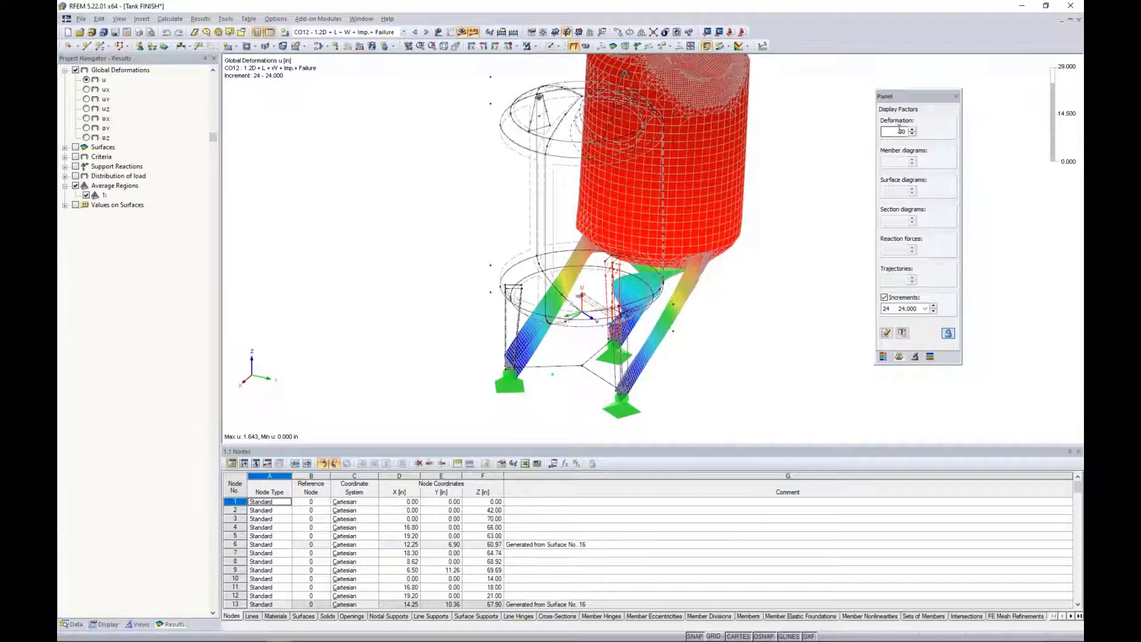
click(933, 306)
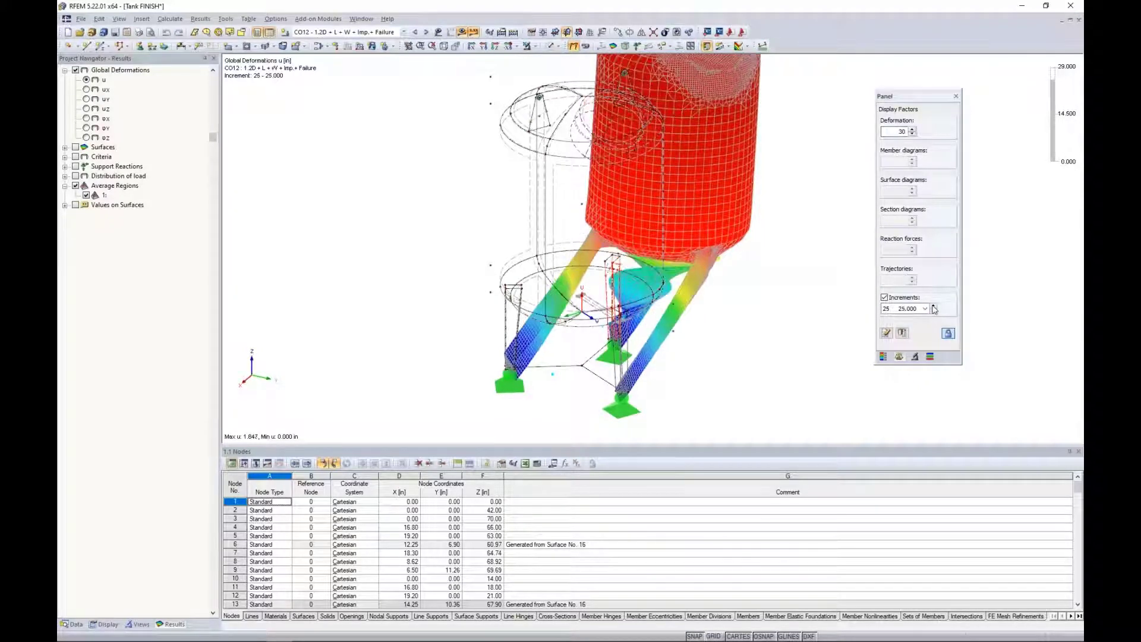
click(934, 306)
click(934, 306)
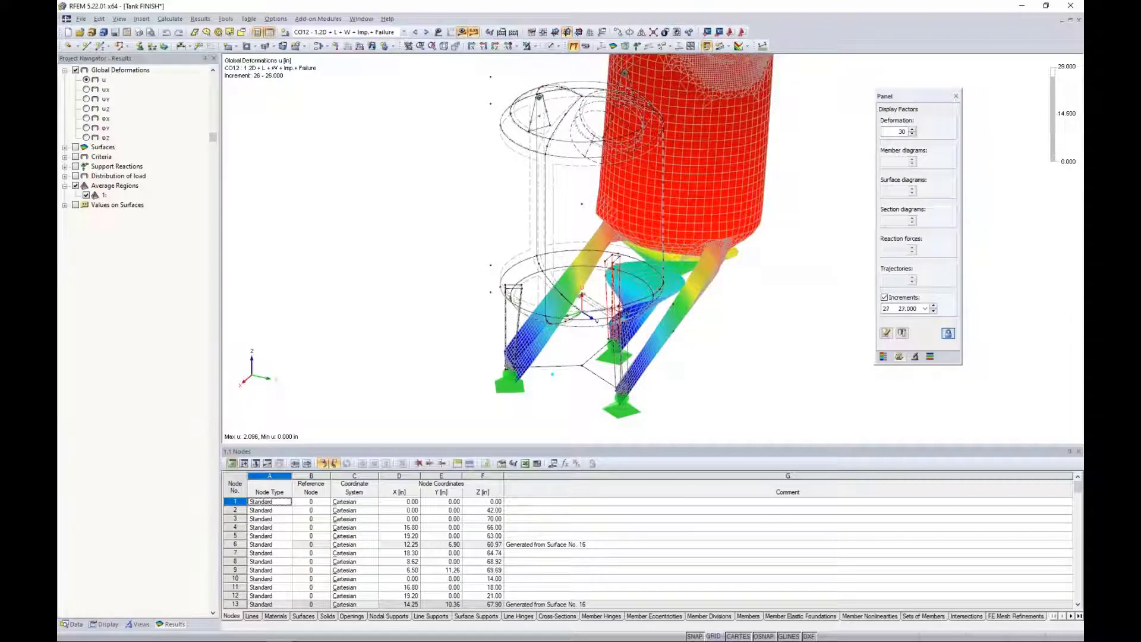
click(934, 306)
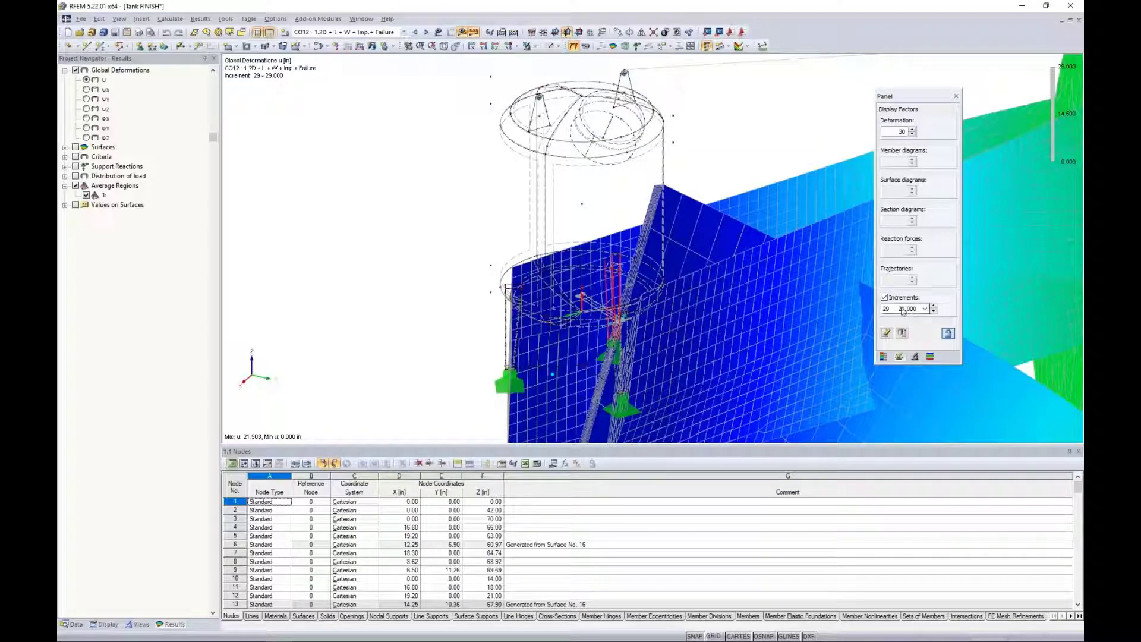
click(933, 311)
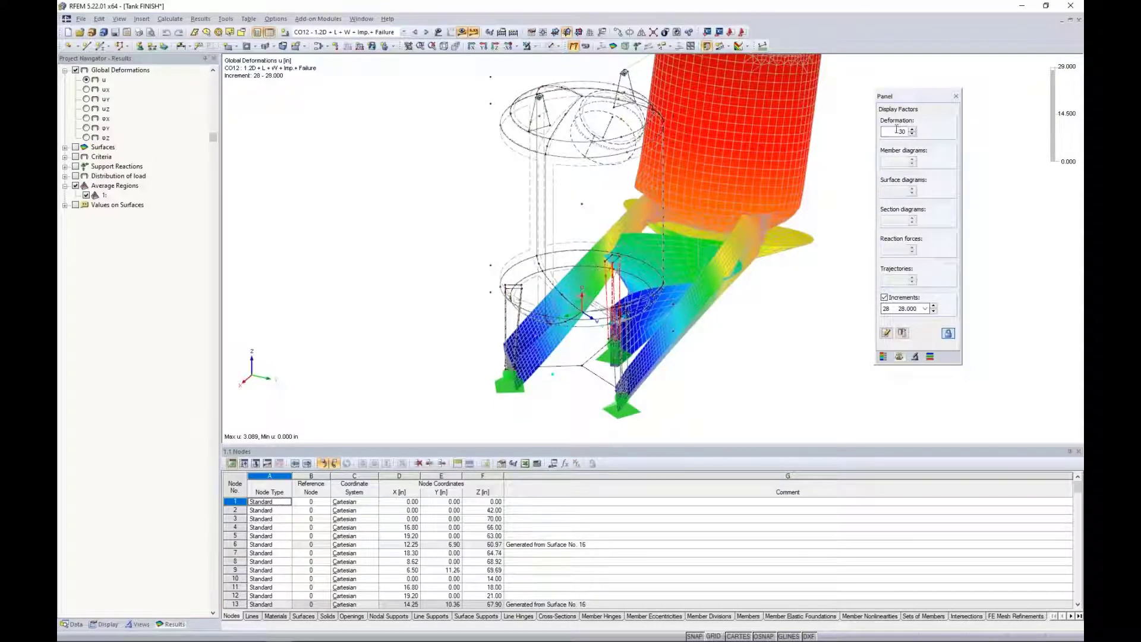
Set the deformation display factor to 10 and examine the deformed legs at increment 28.
drag(898, 130, 970, 131)
text(10)
key(Return)
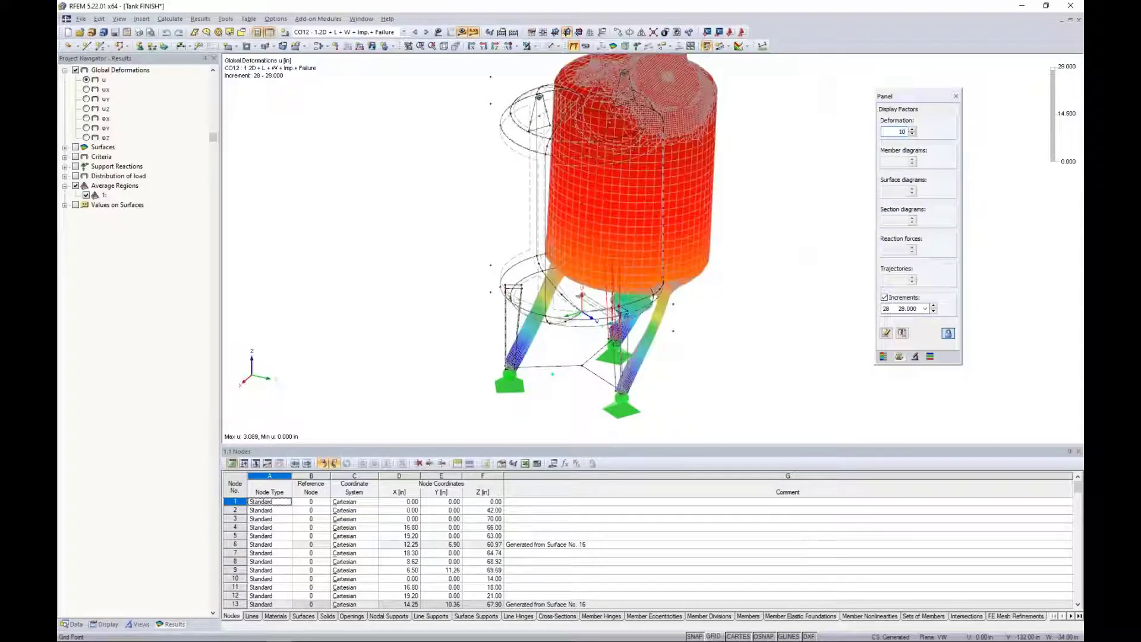
ctrl+middle_drag(708, 355, 530, 237)
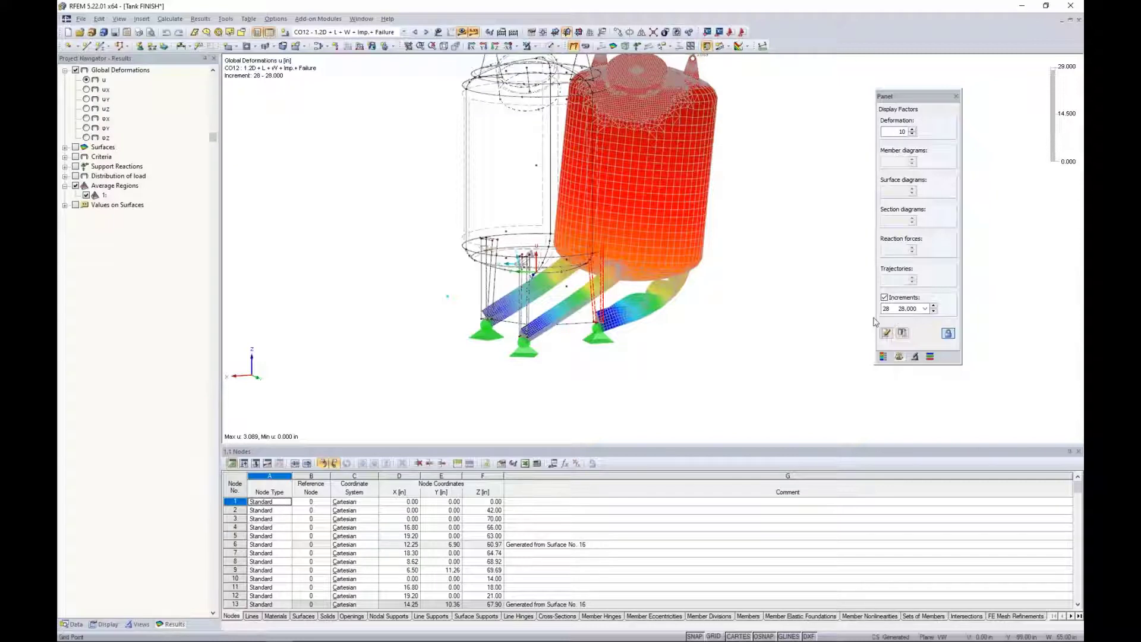
Switch to the Plate and Shell Webinar - Part 2 PowerPoint slide show and advance to the More Information slide.
key(super+Tab)
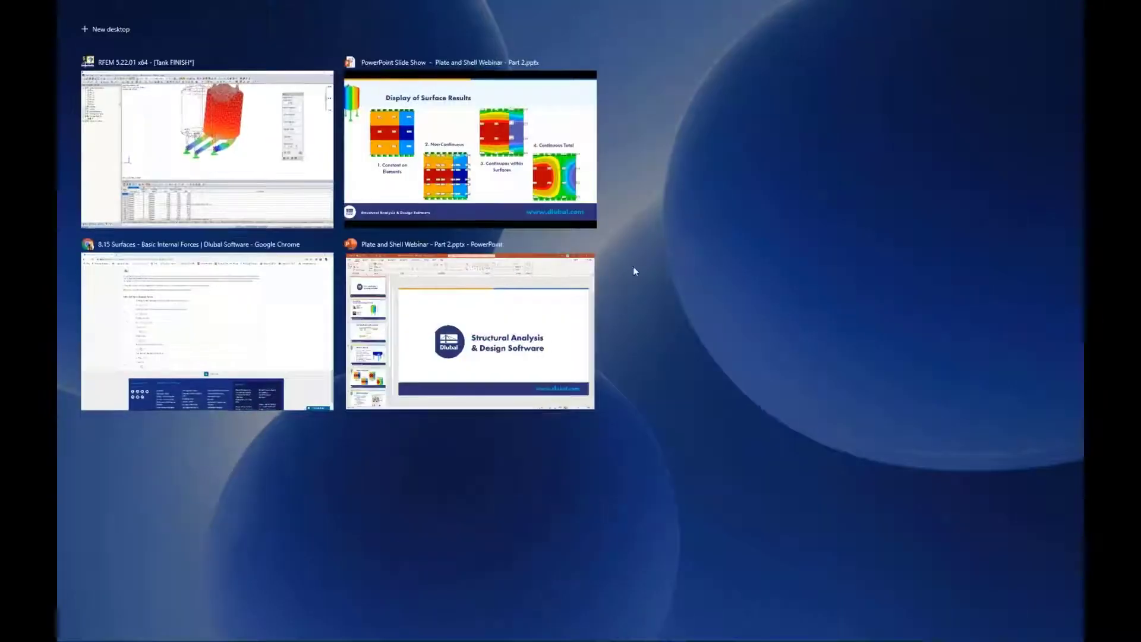
click(474, 158)
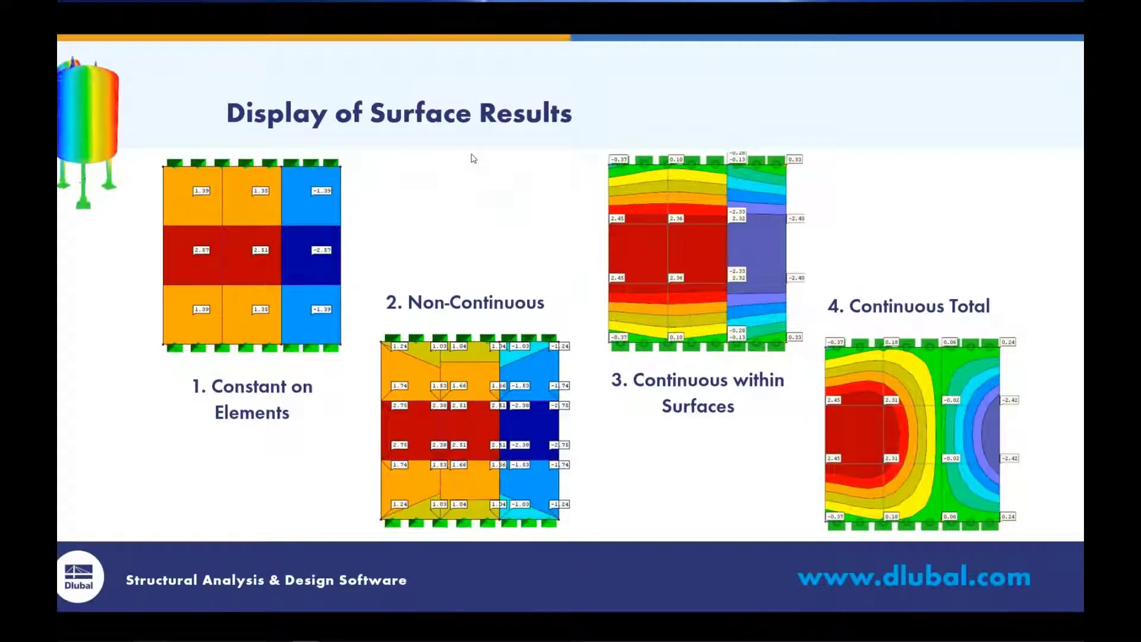
key(Right)
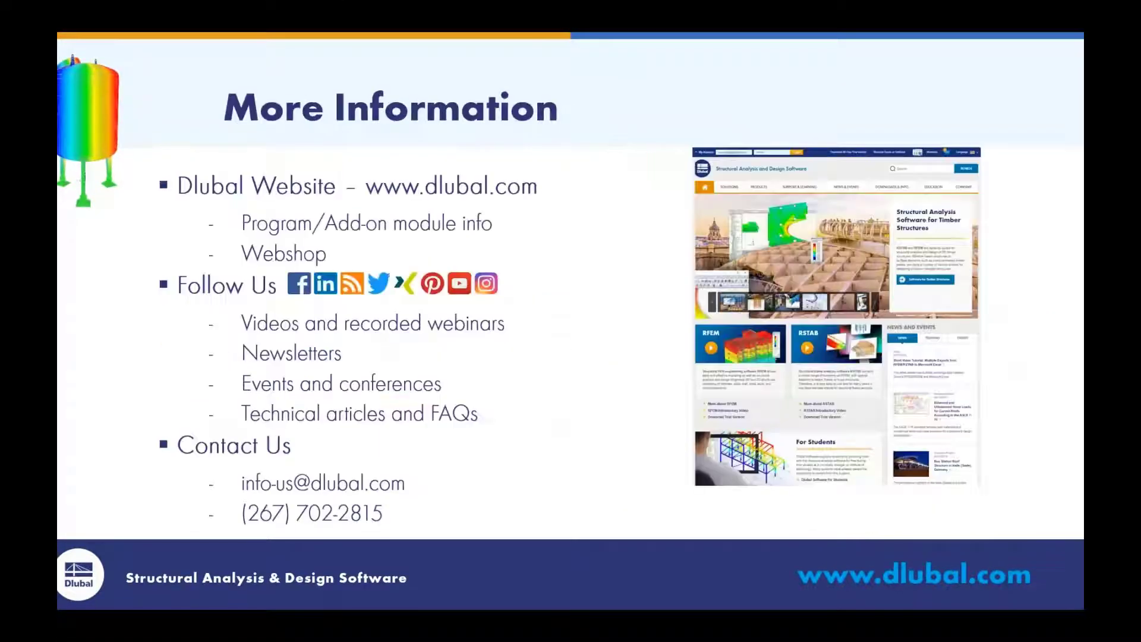